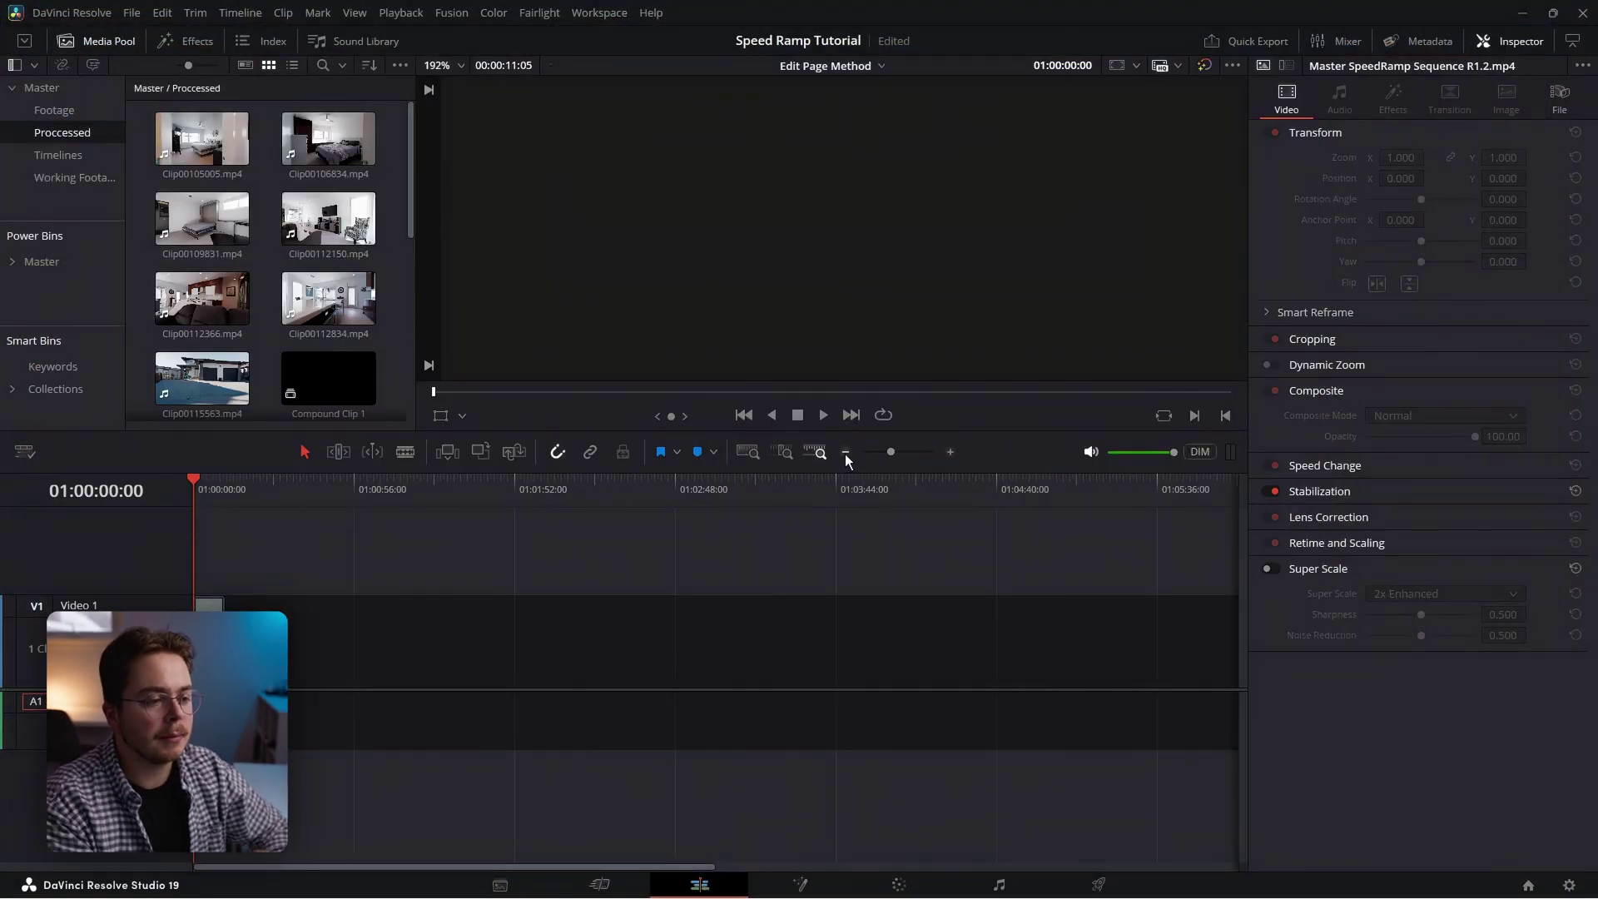
# Place Clip00115563.mp4 on a new Video 2 track at the start of the timeline, above the reference sequence
pyautogui.click(845, 453)
pyautogui.click(951, 451)
pyautogui.click(951, 451)
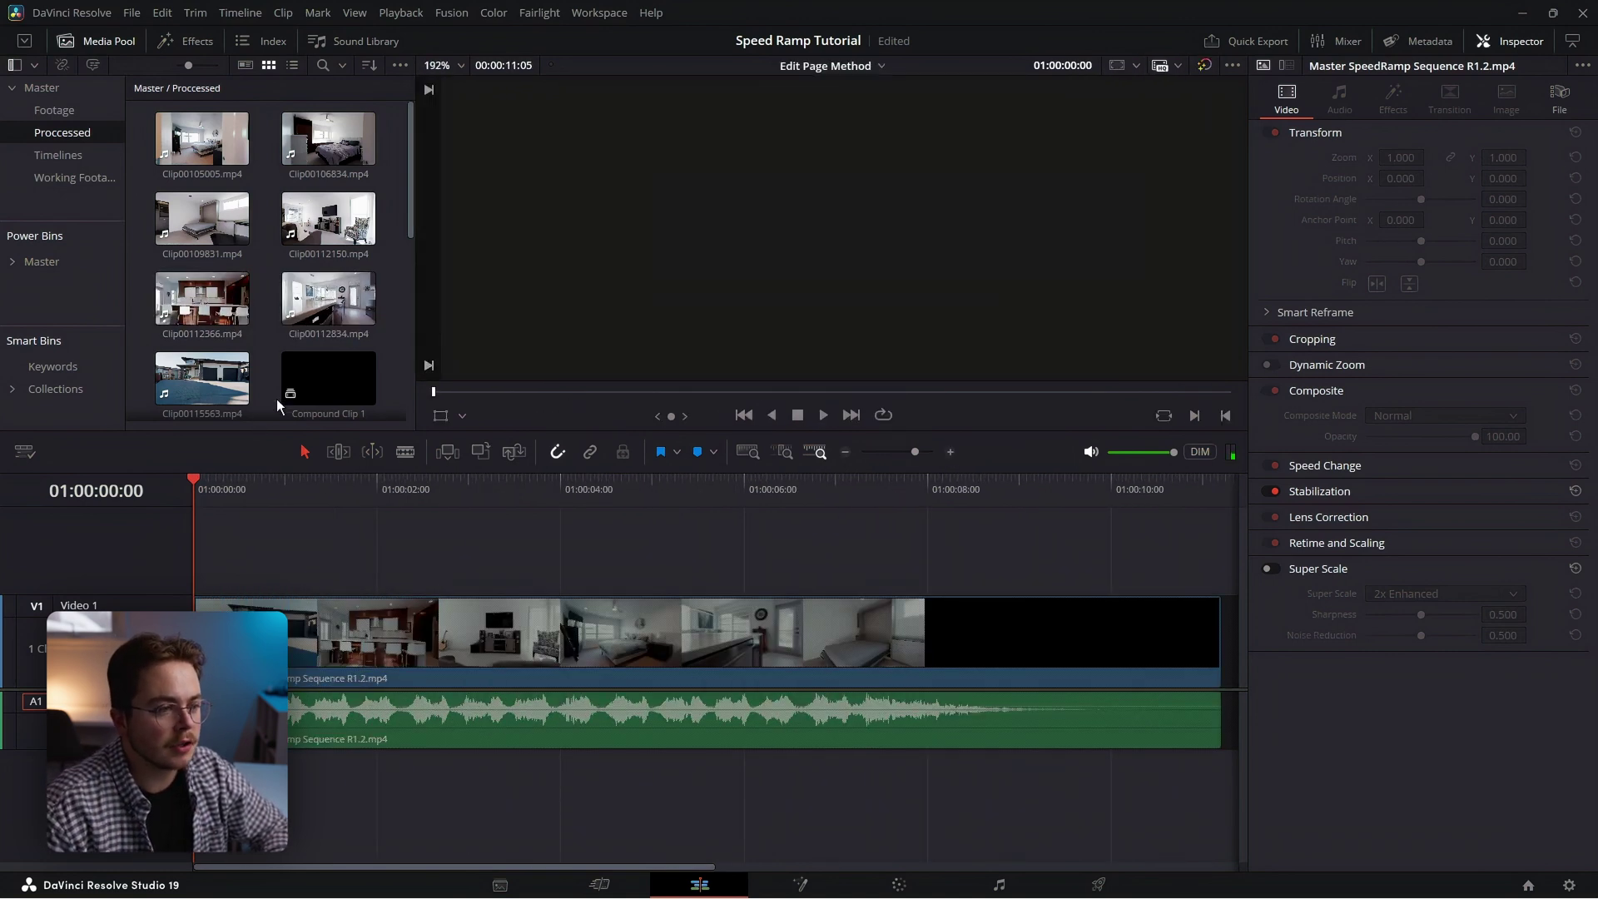
pyautogui.moveTo(213, 391); pyautogui.dragTo(198, 549)
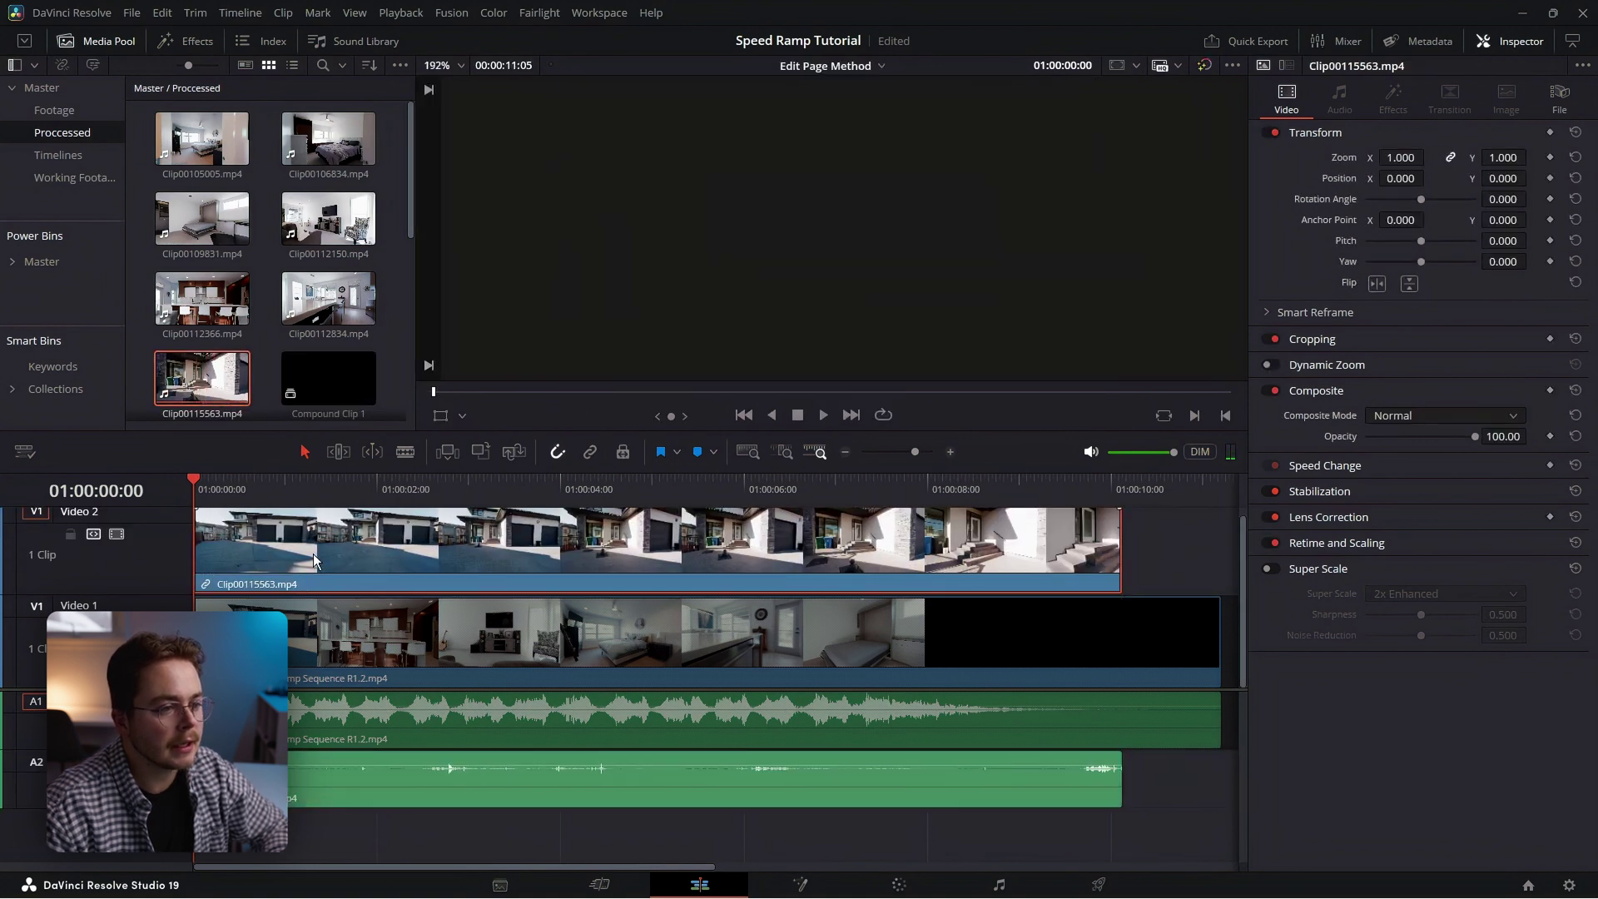
# Open the retime curve of Clip00115563.mp4 with both Retime Speed and Retime Frame displayed
pyautogui.rightClick(315, 560)
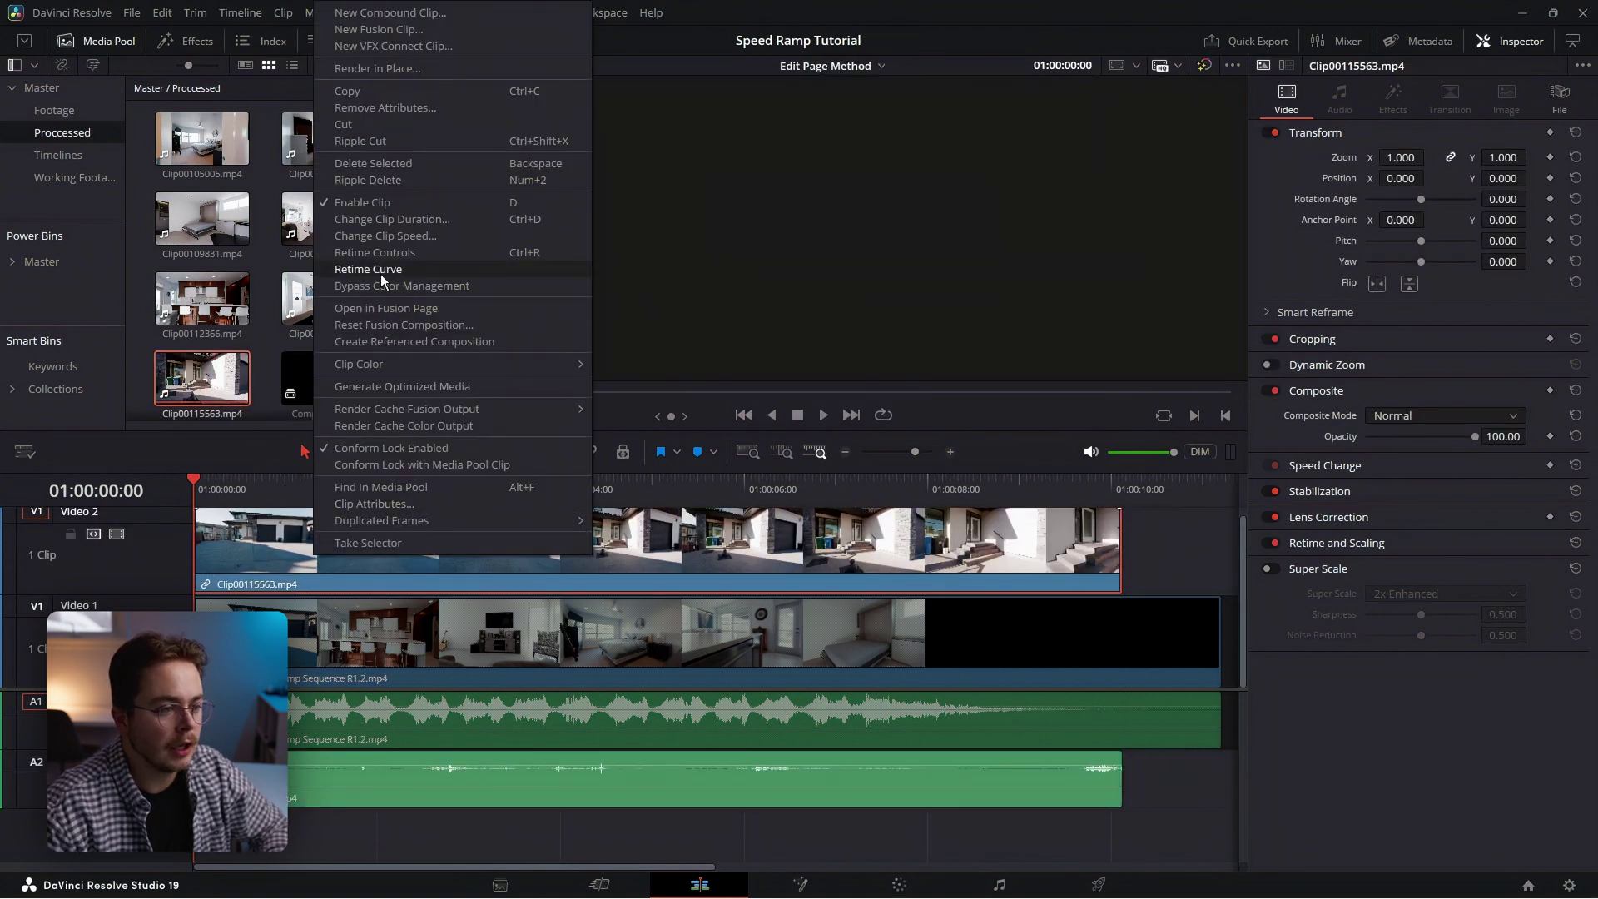
pyautogui.click(381, 270)
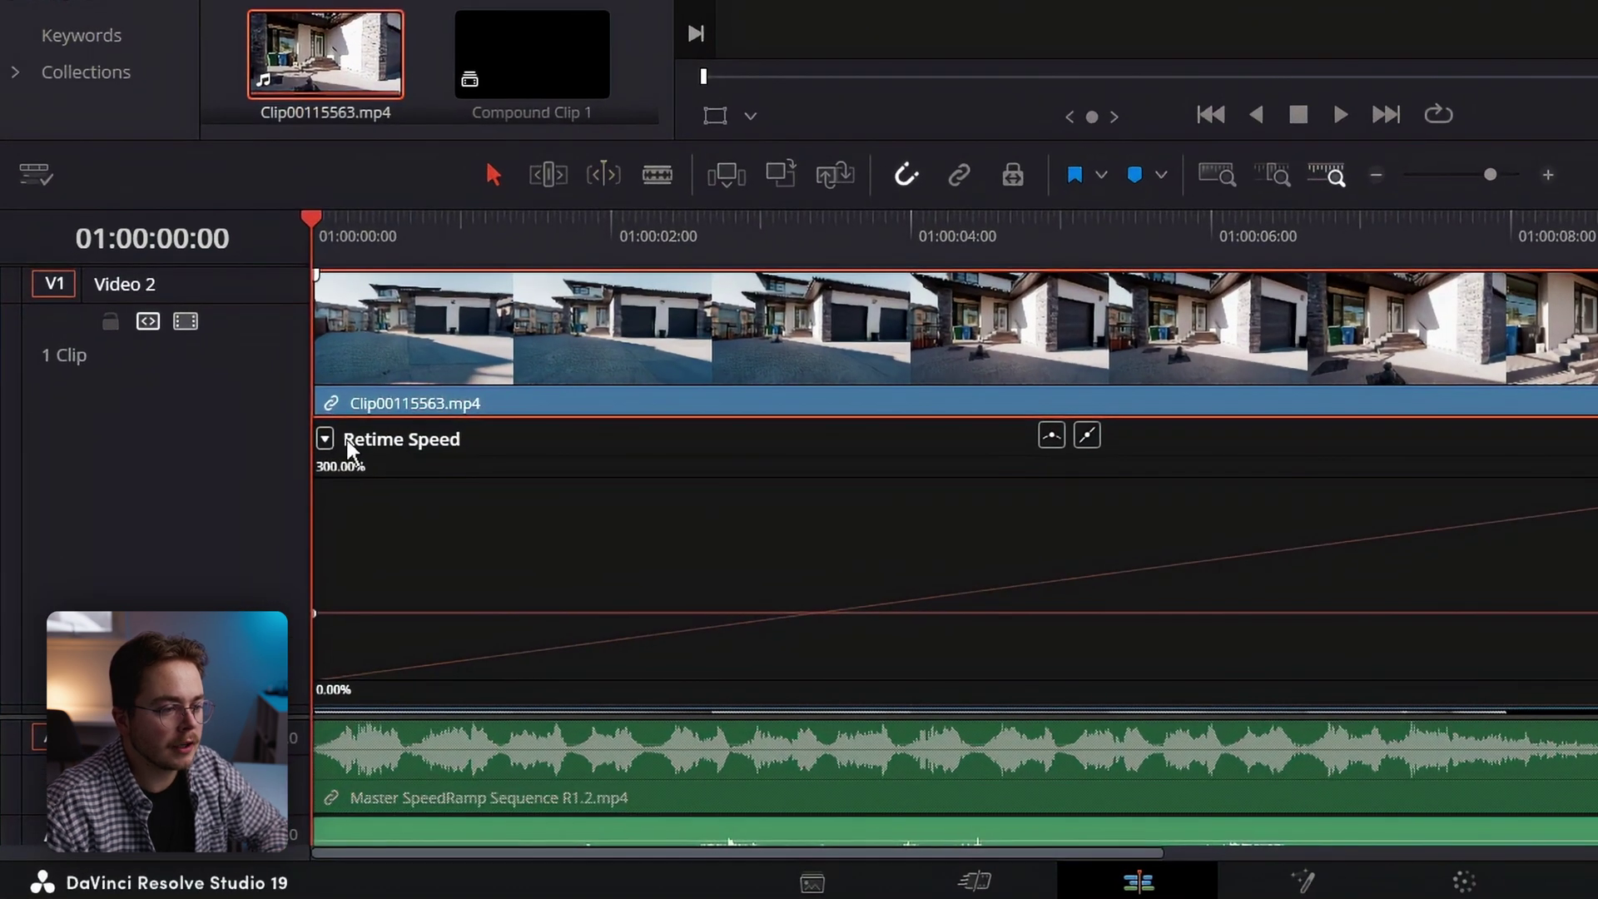
pyautogui.click(326, 439)
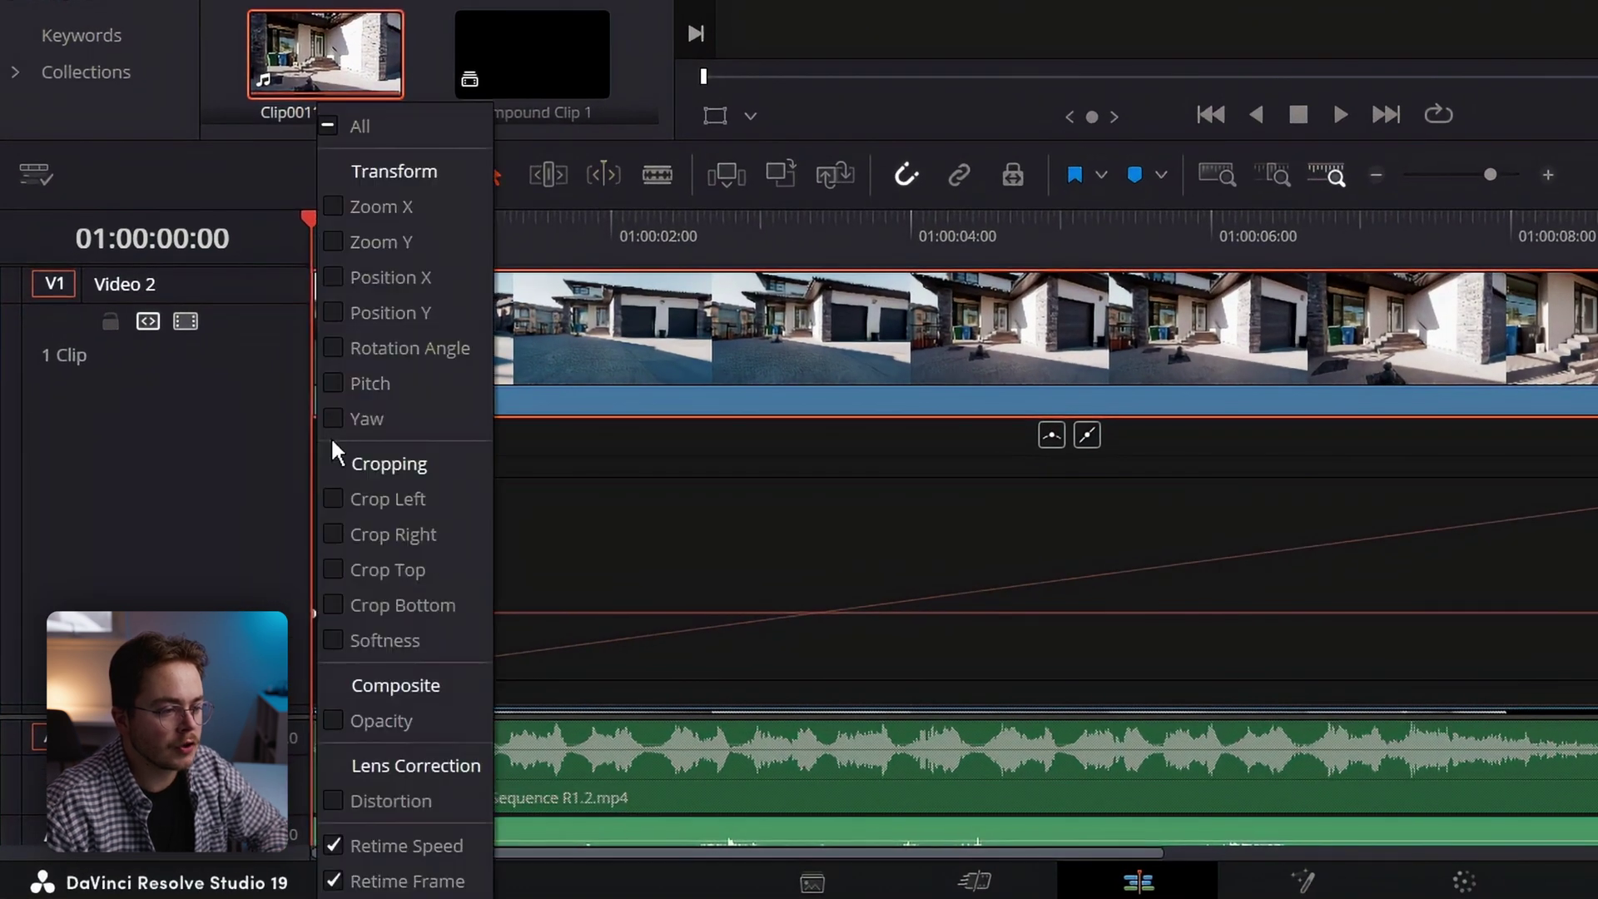
pyautogui.click(336, 882)
pyautogui.click(334, 882)
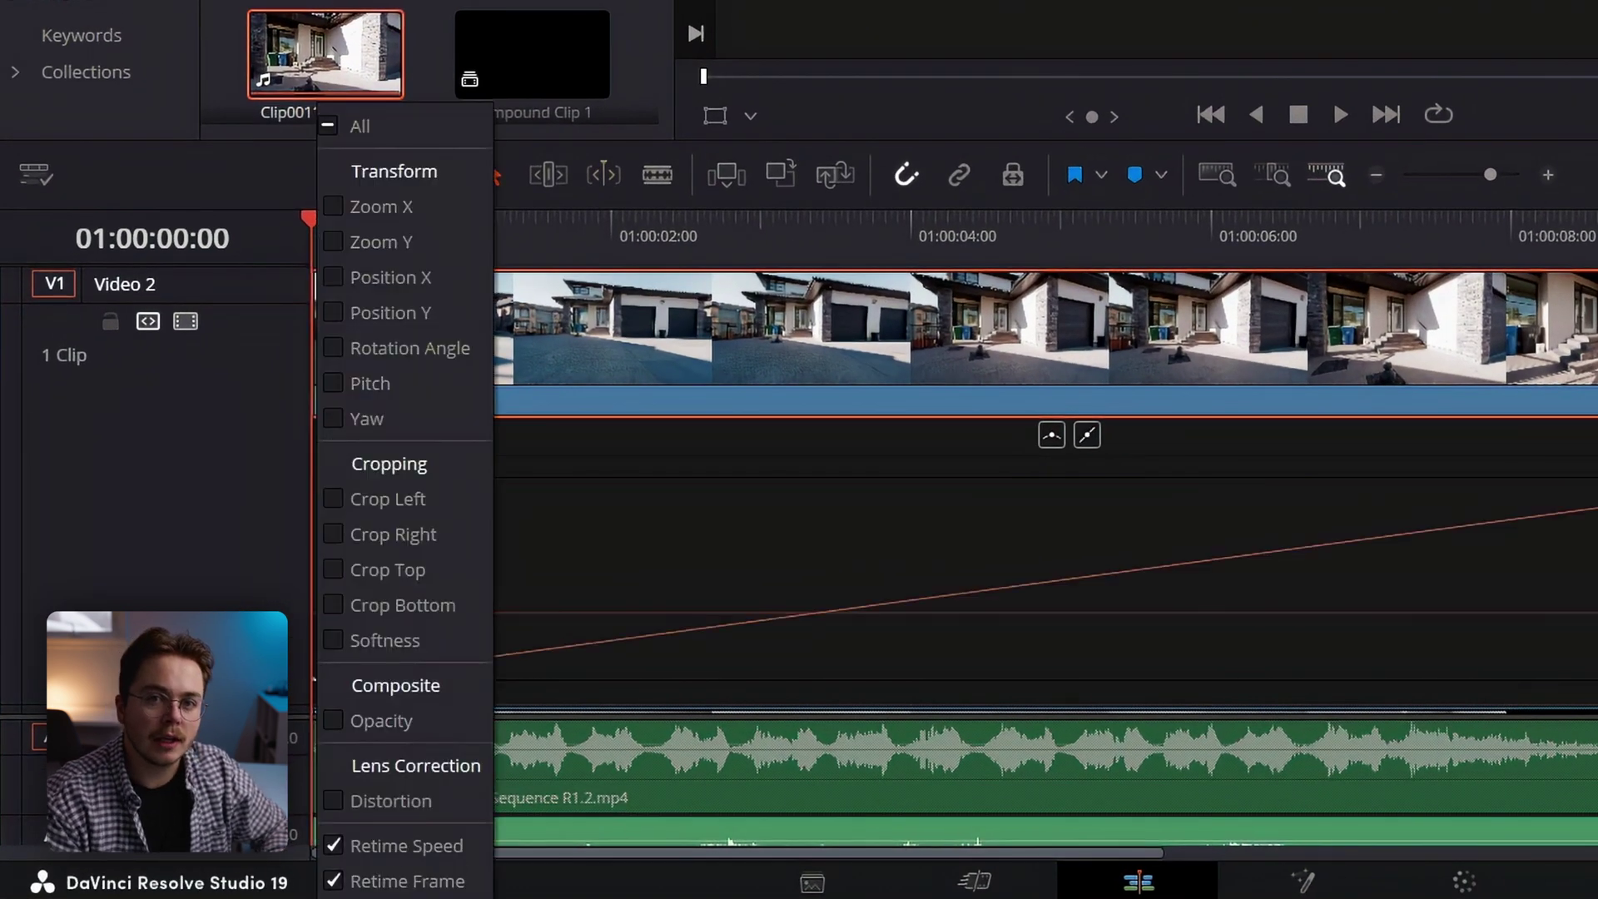
pyautogui.click(788, 555)
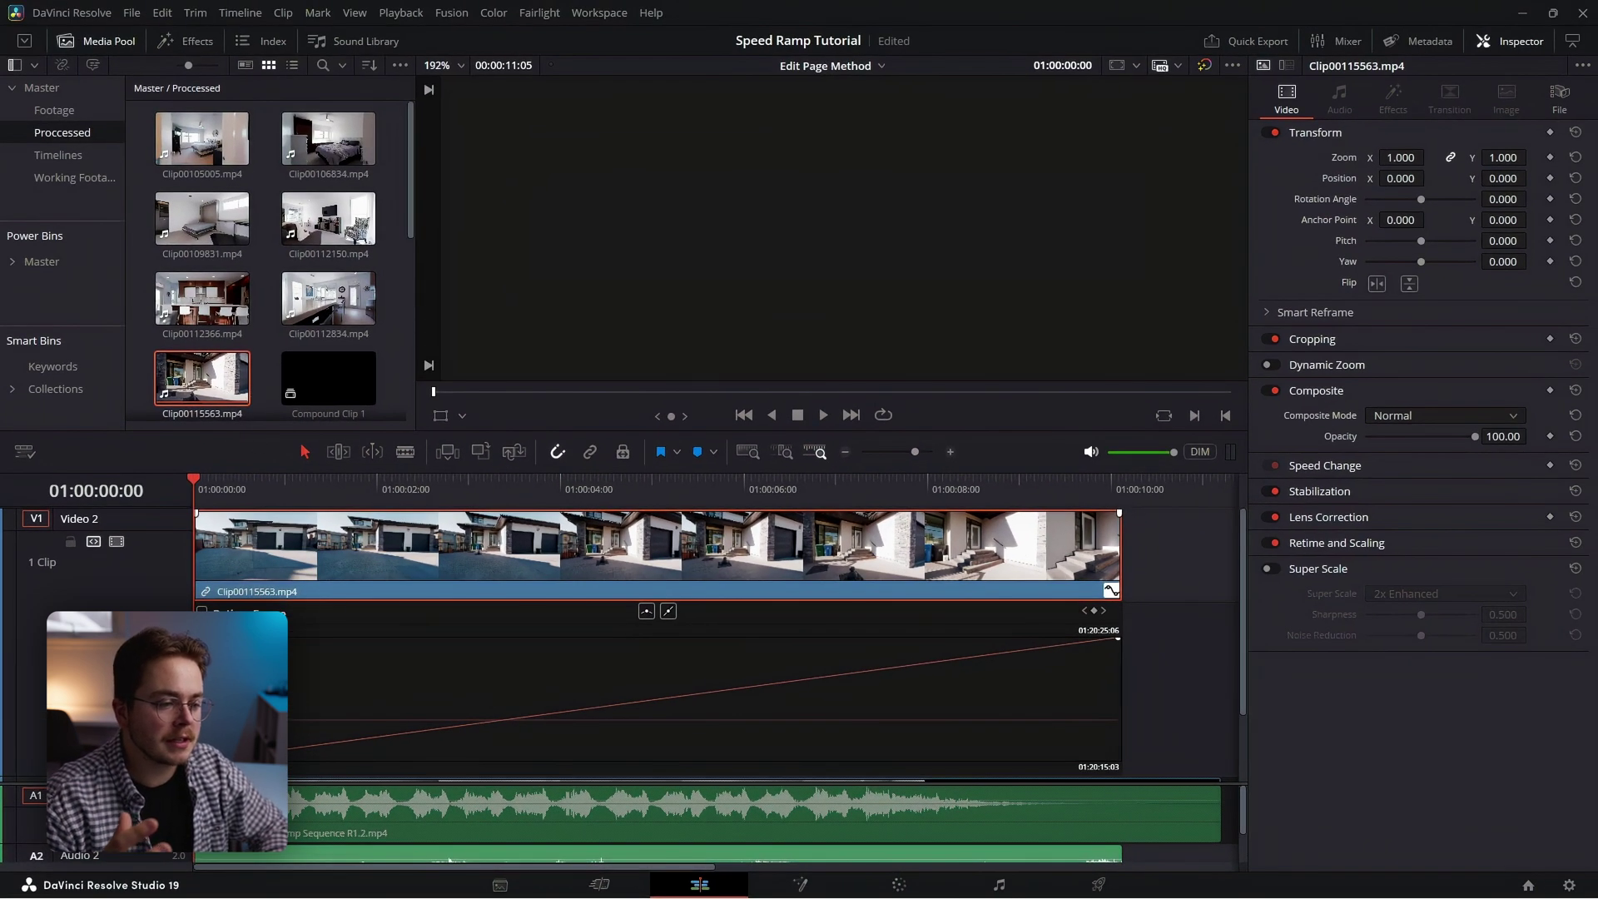
# Add two Retime Speed keyframes to Clip00115563.mp4, at about 2.5 seconds and at 01:00:07:10
pyautogui.click(288, 721)
pyautogui.moveTo(227, 495)
pyautogui.mouseDown()
pyautogui.moveTo(460, 490)
pyautogui.moveTo(425, 505)
pyautogui.mouseUp()
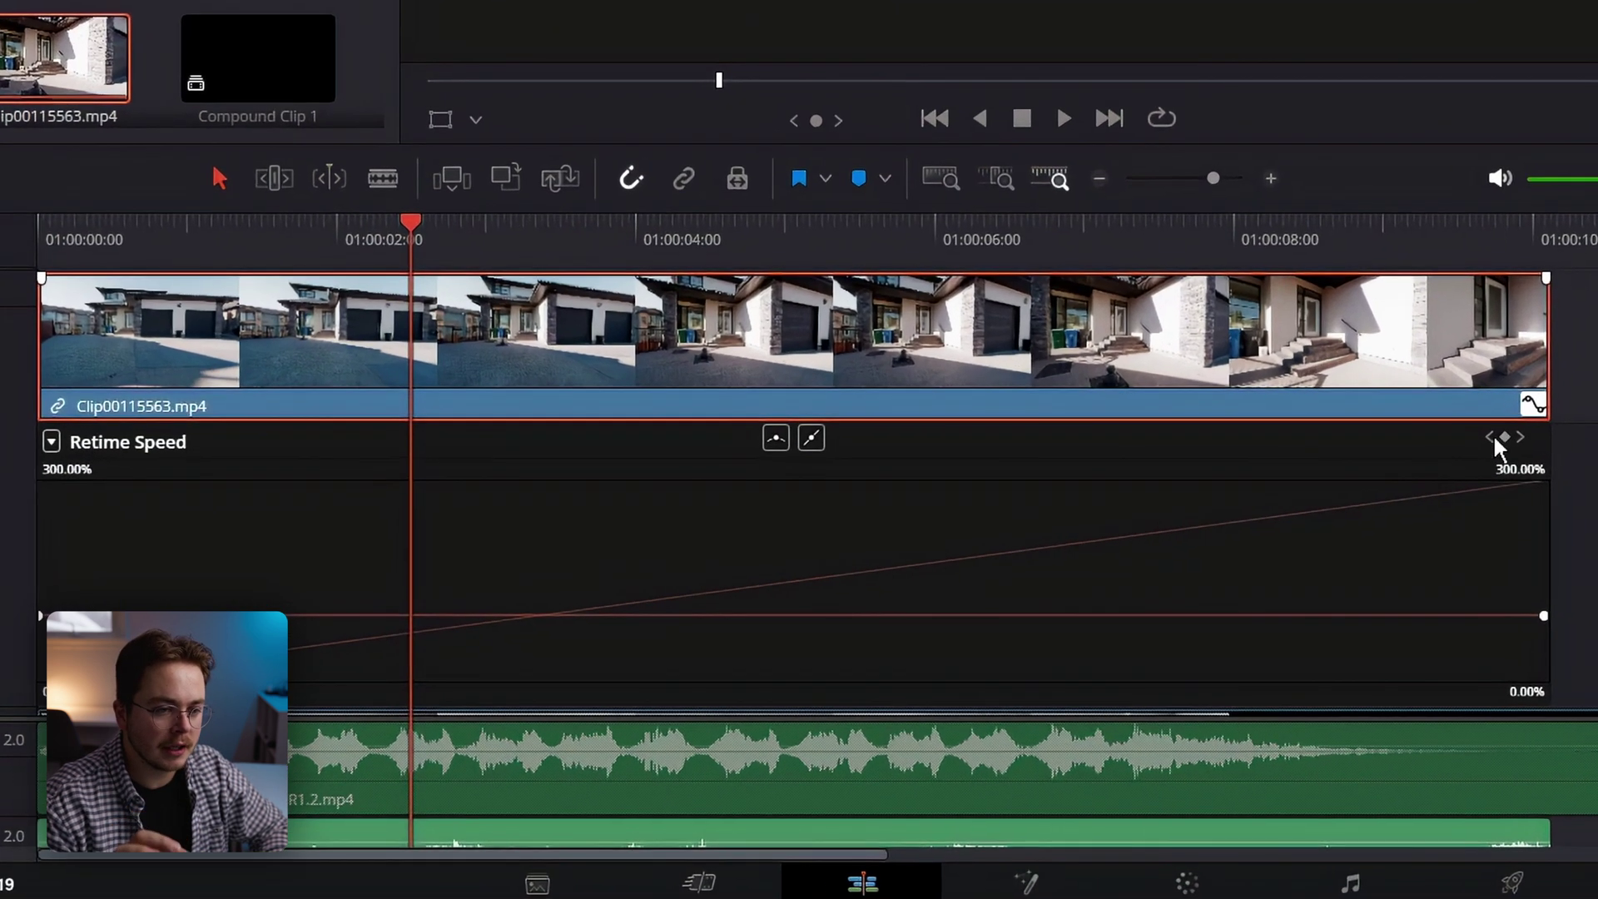
pyautogui.click(1505, 436)
pyautogui.click(1152, 242)
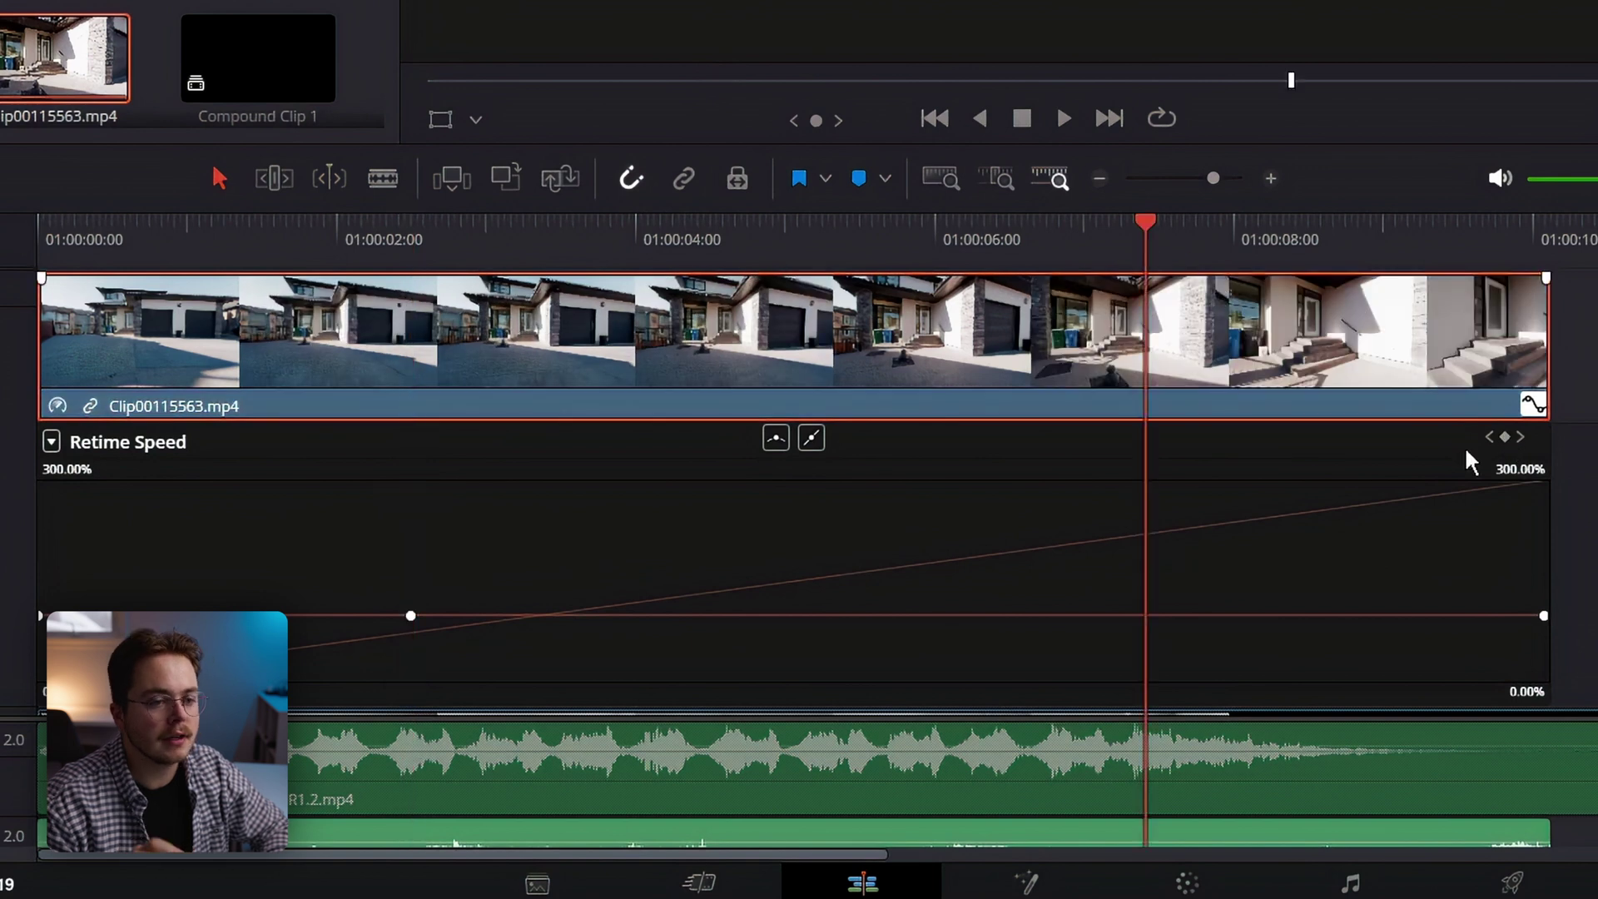
pyautogui.click(1503, 438)
# Raise the speed of the clip's opening and closing sections to 300% and extend the curve's range to 1315%
pyautogui.moveTo(229, 615); pyautogui.dragTo(229, 483)
pyautogui.moveTo(1038, 614); pyautogui.dragTo(940, 549)
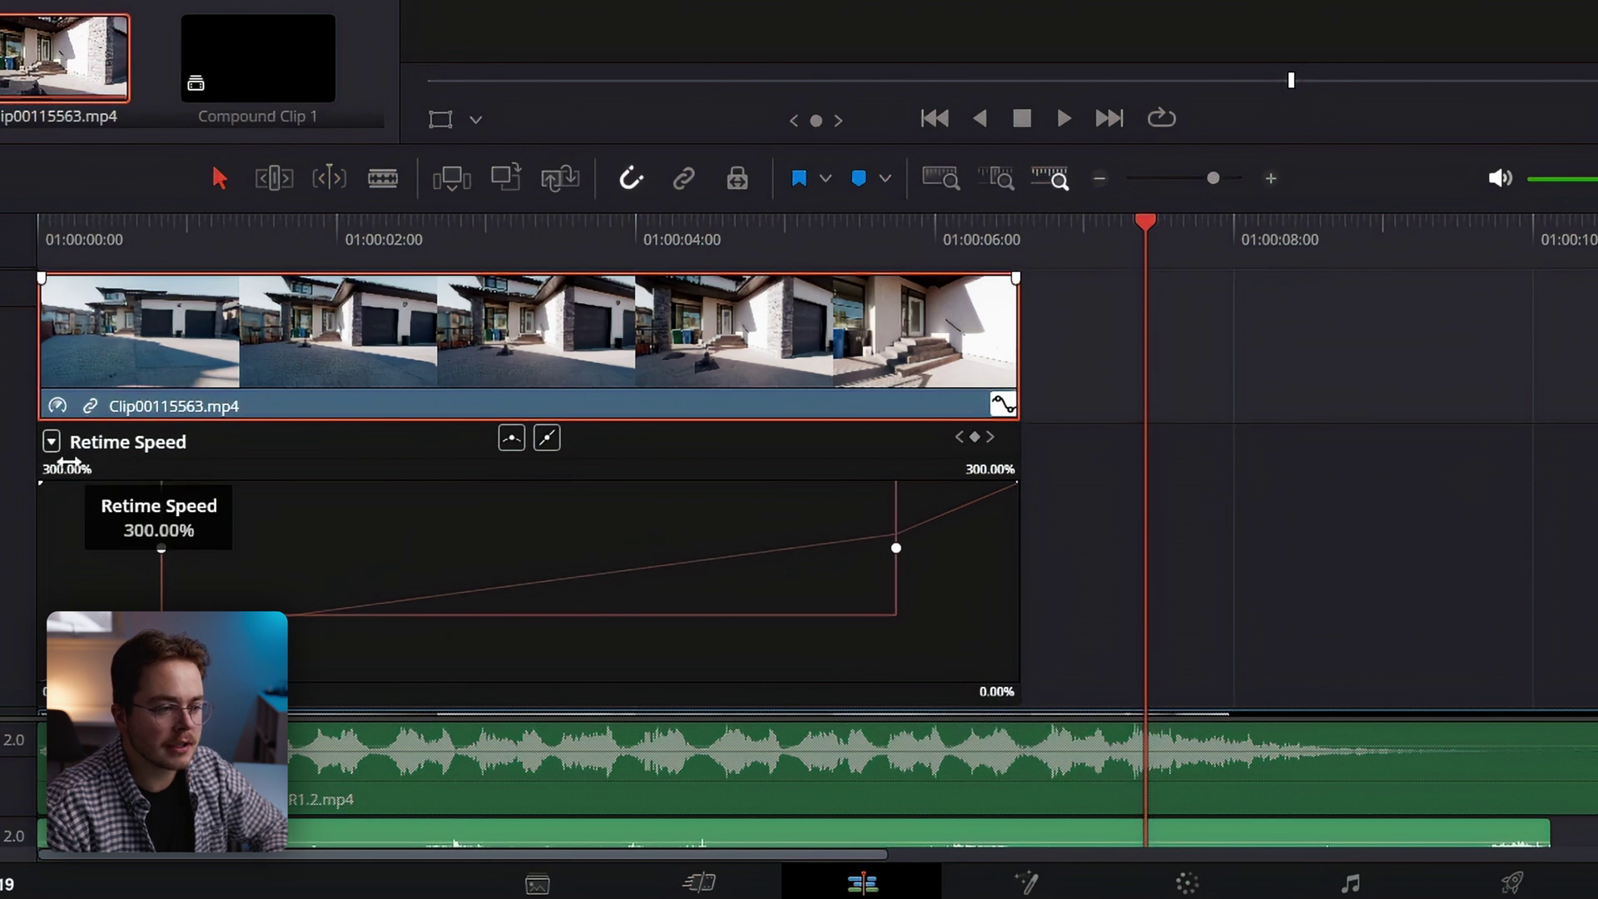
pyautogui.moveTo(69, 463); pyautogui.dragTo(347, 463)
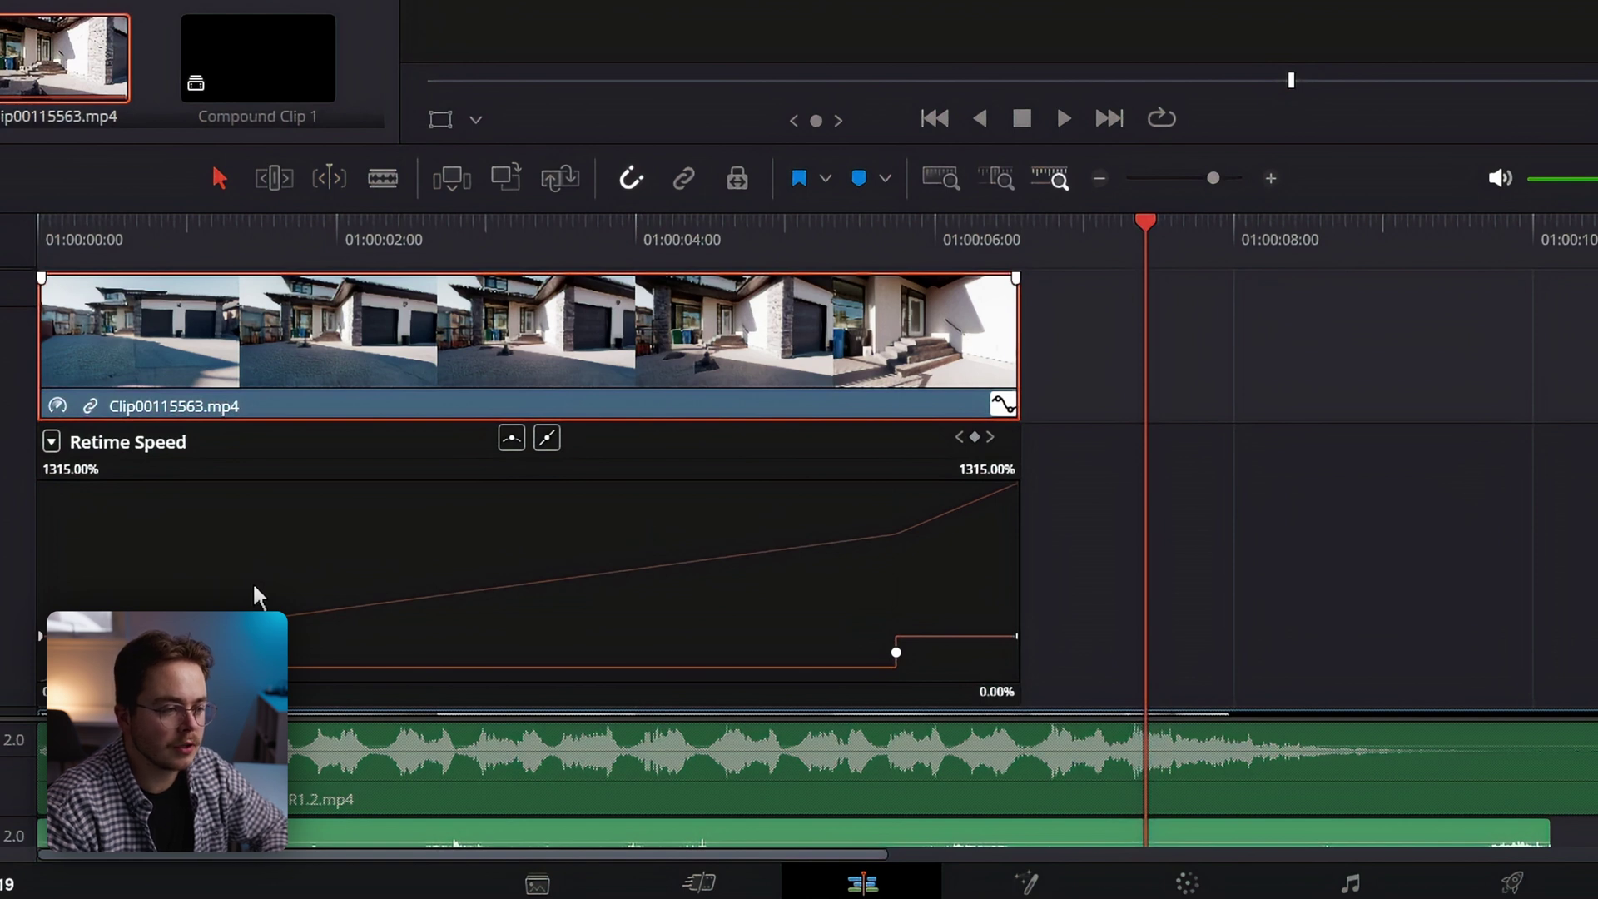
# Speed up the opening and closing sections beyond 300% and extend the Retime Speed range to 2355%
pyautogui.moveTo(152, 636); pyautogui.dragTo(151, 487)
pyautogui.moveTo(870, 630); pyautogui.dragTo(820, 537)
pyautogui.moveTo(795, 468); pyautogui.dragTo(1065, 474)
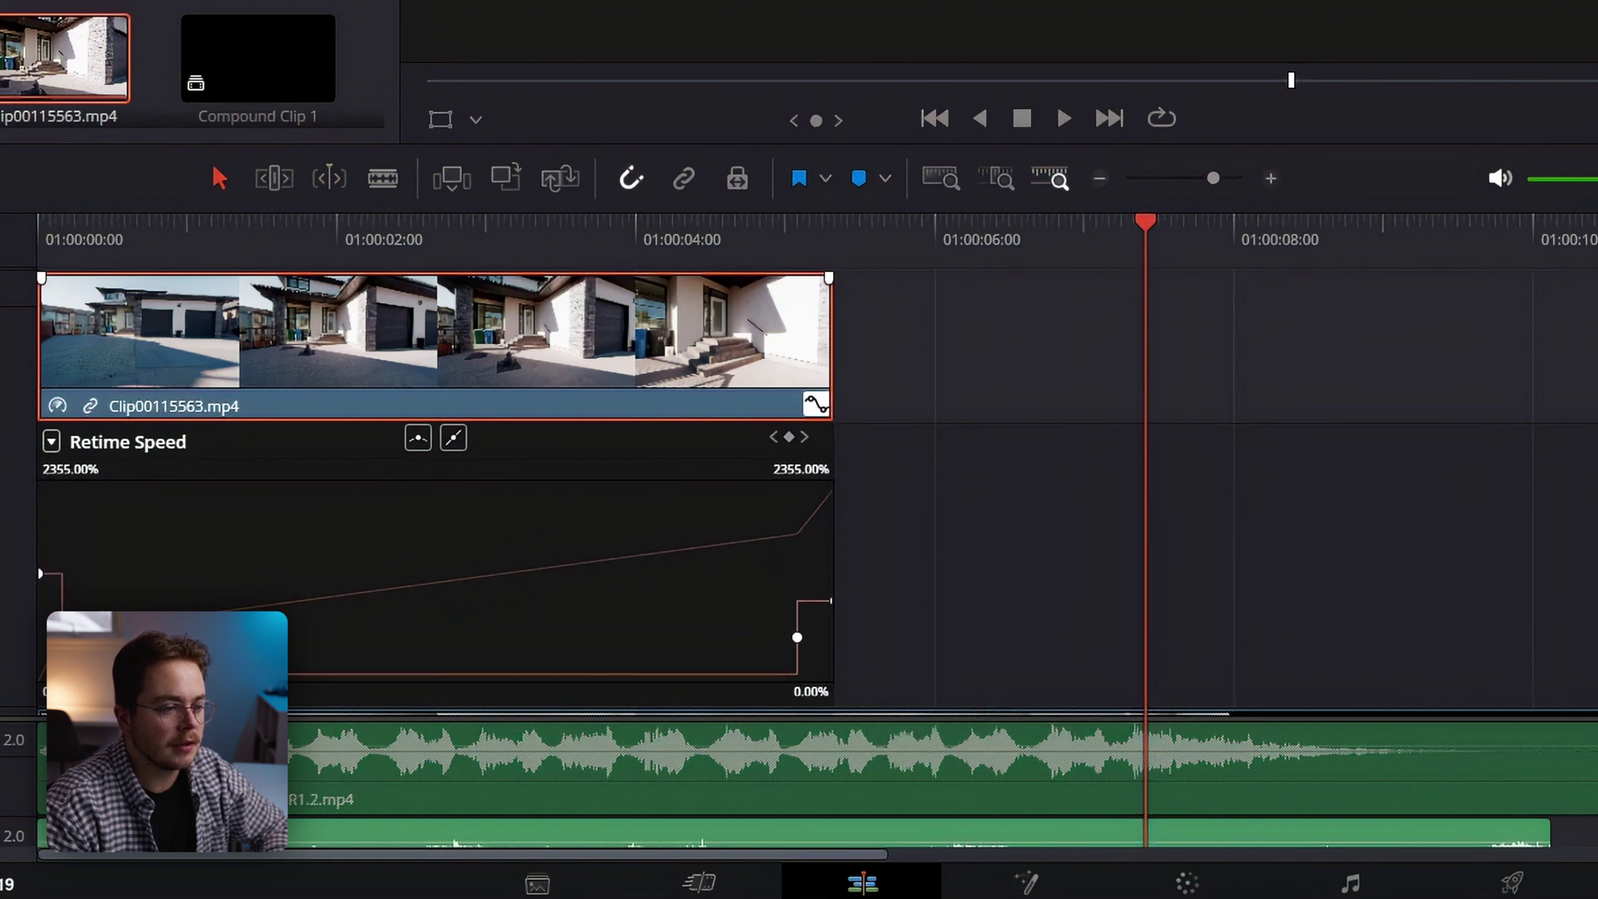
# Lengthen the fast opening section by shifting its keyframe, and raise both end sections towards 2355% speed
pyautogui.moveTo(62, 625); pyautogui.dragTo(86, 625)
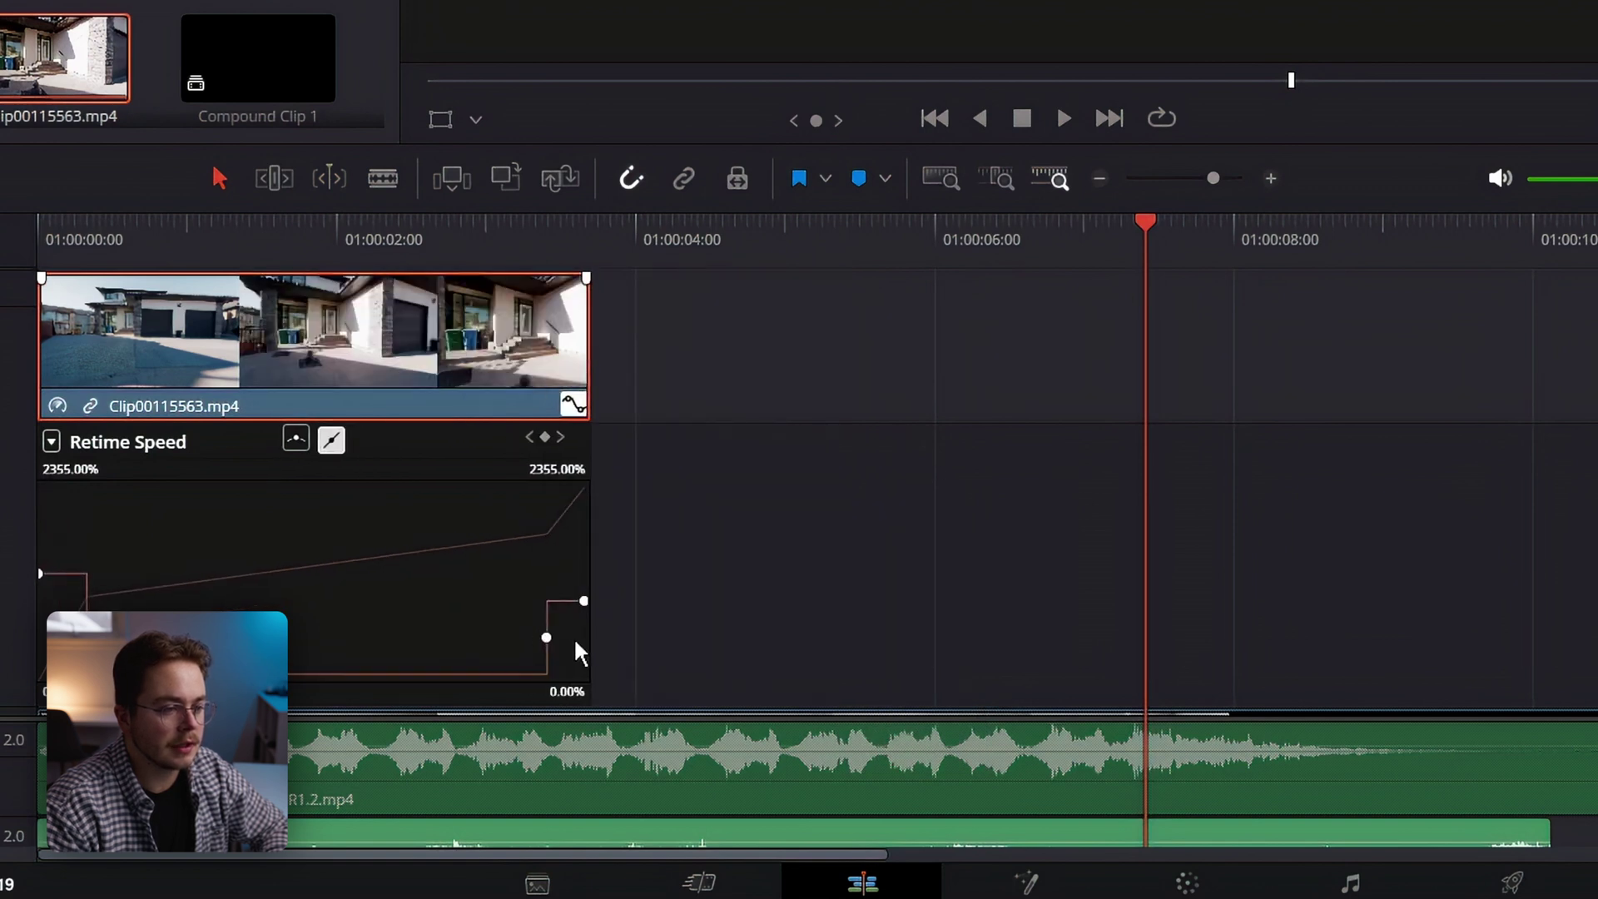
pyautogui.moveTo(546, 639); pyautogui.dragTo(363, 308)
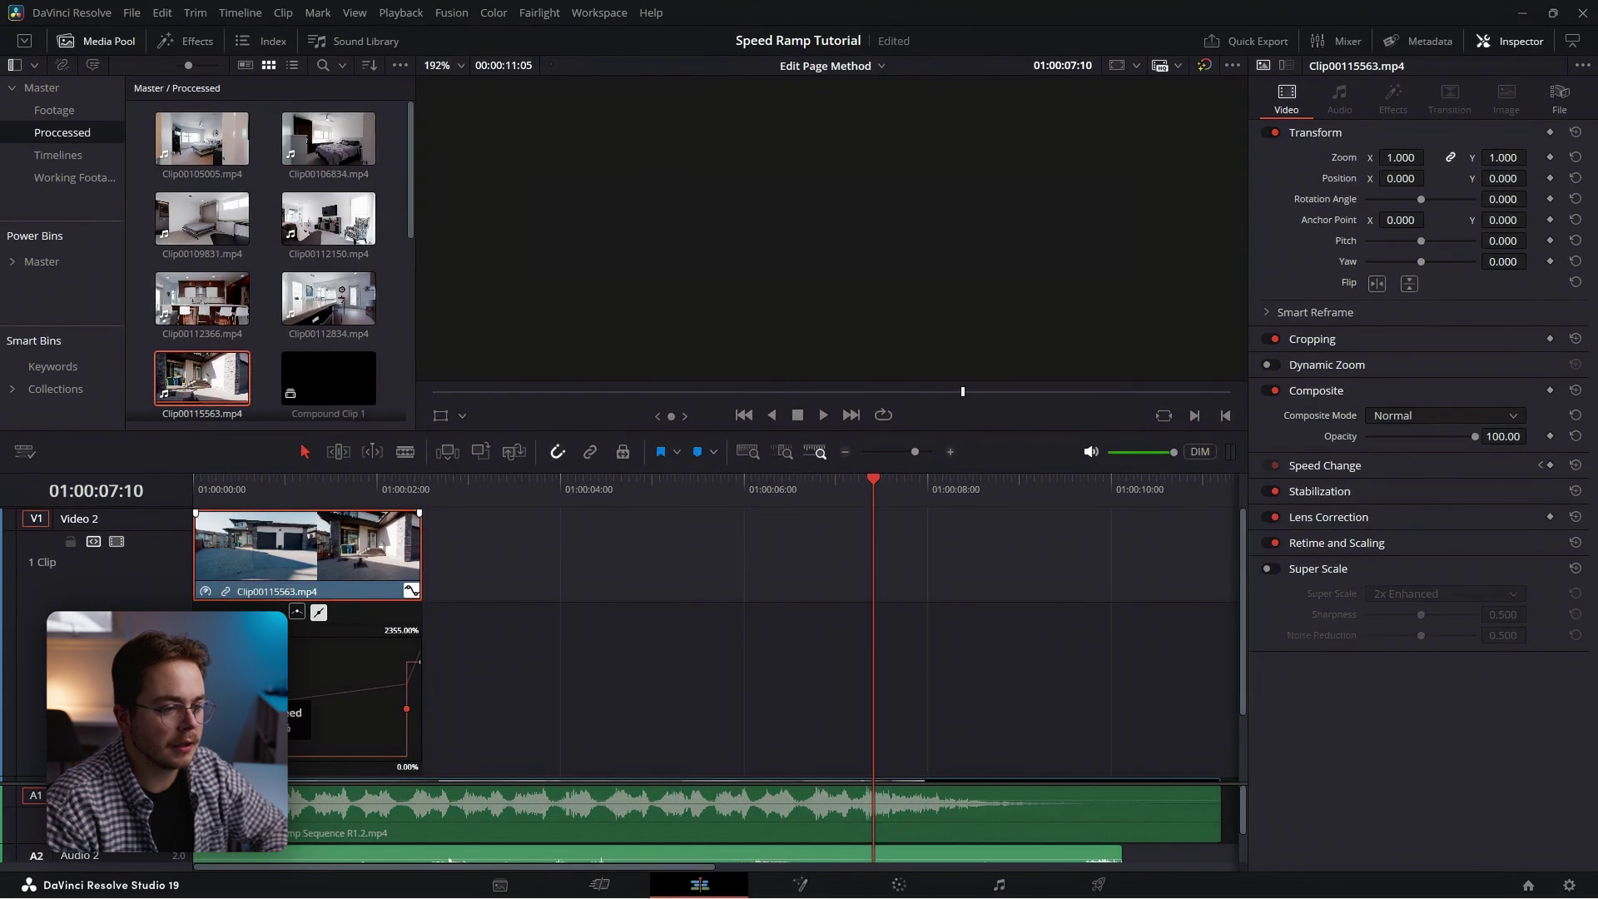
pyautogui.moveTo(221, 707); pyautogui.dragTo(216, 453)
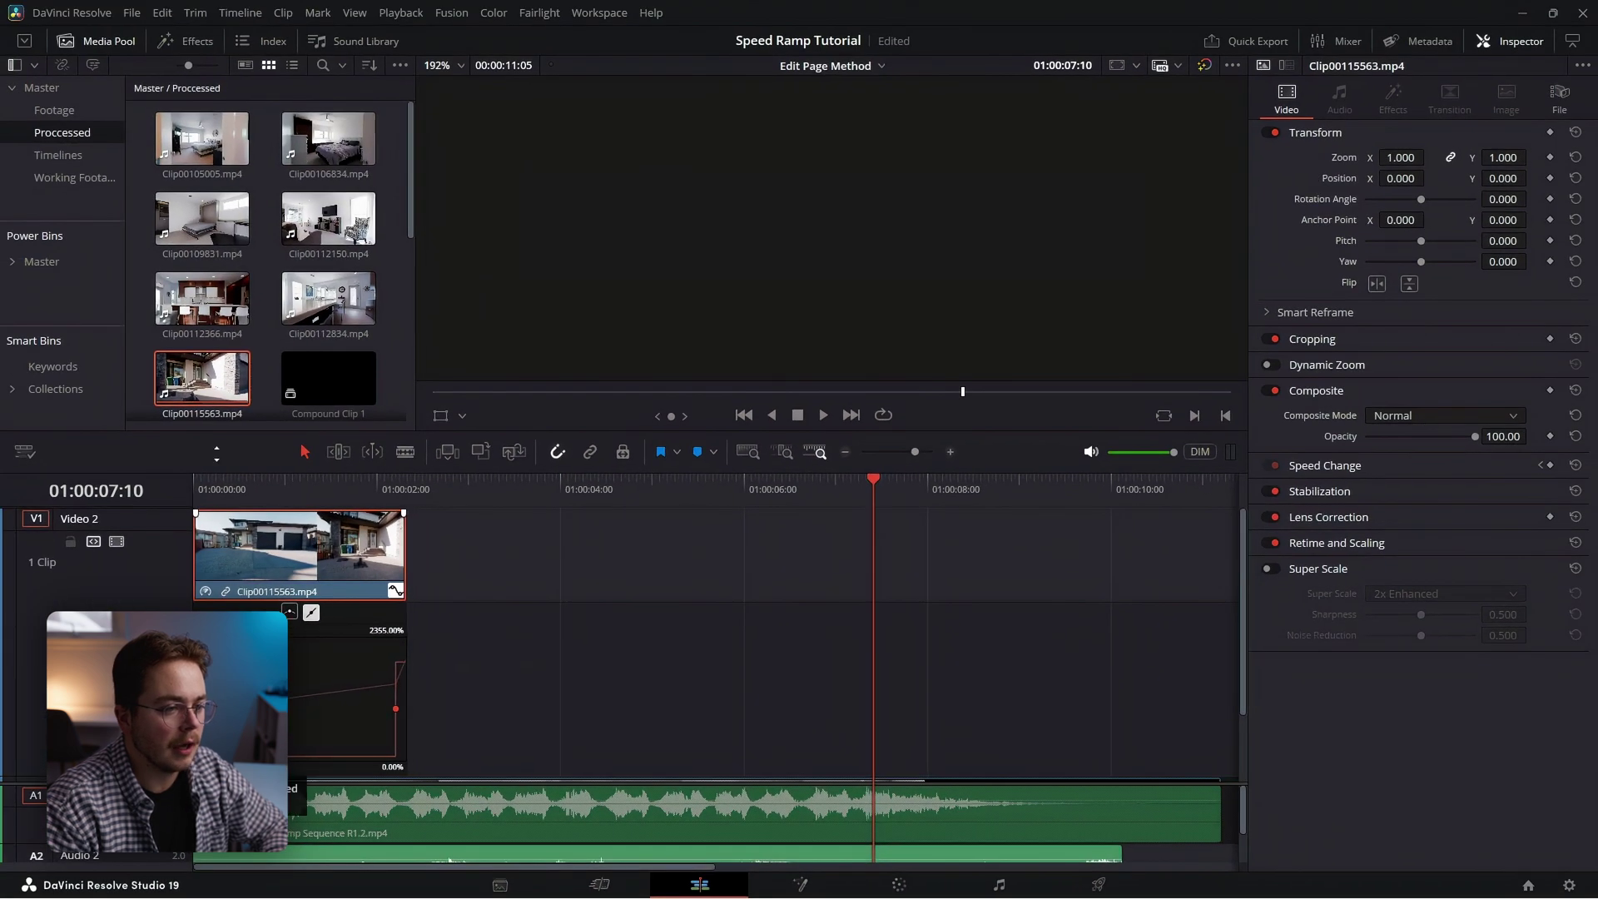
pyautogui.scroll(-2, 449, 716)
pyautogui.scroll(2, 140, 582)
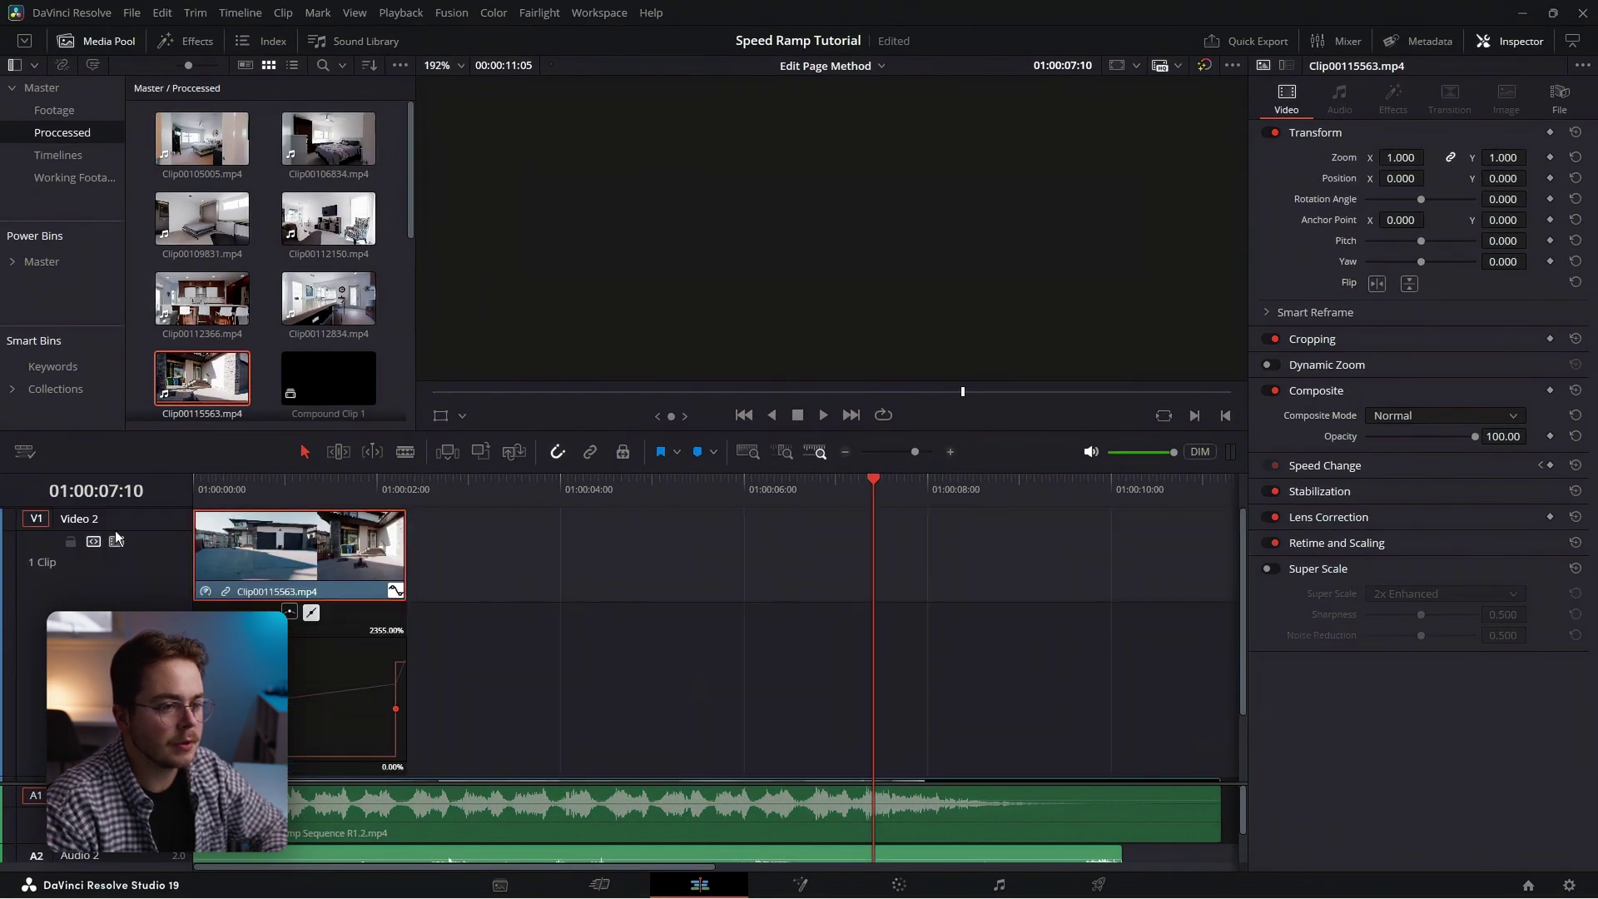
# Disable the Video 2 track and add a timeline marker at 01:00:01:02, where the reference sequence changes shot
pyautogui.moveTo(190, 492); pyautogui.dragTo(292, 481)
pyautogui.click(631, 591)
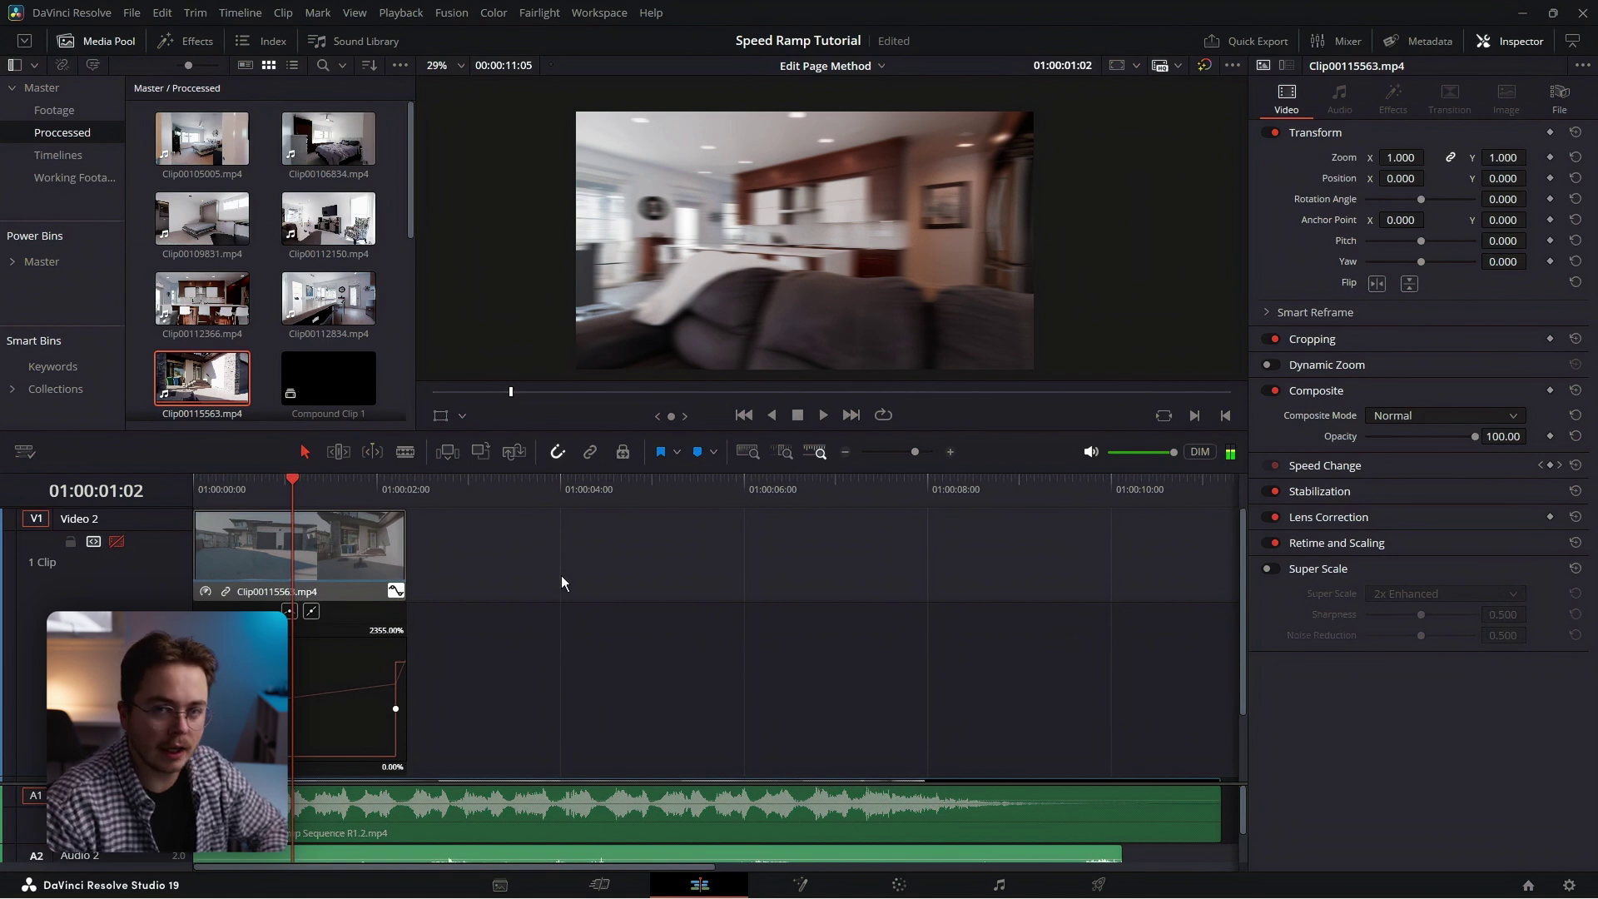
pyautogui.press('m')
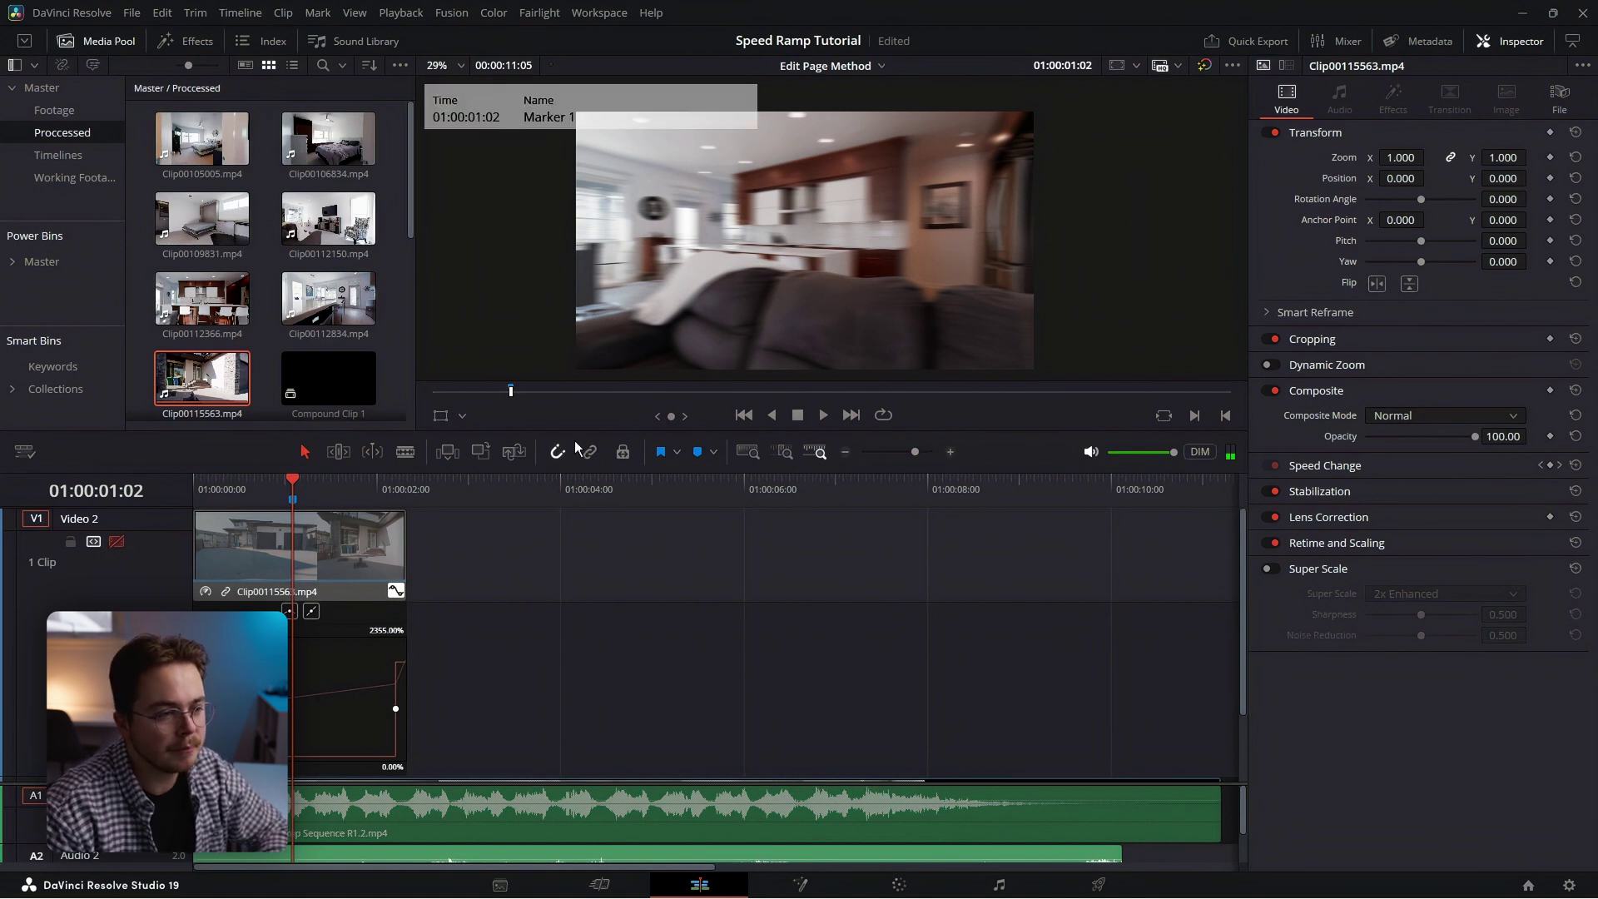
# Shift the second speed keyframe earlier and raise the closing section's speed so the clip ends just before the marker
pyautogui.click(346, 634)
pyautogui.moveTo(395, 707); pyautogui.dragTo(286, 710)
pyautogui.click(950, 452)
pyautogui.scroll(-1, 740, 672)
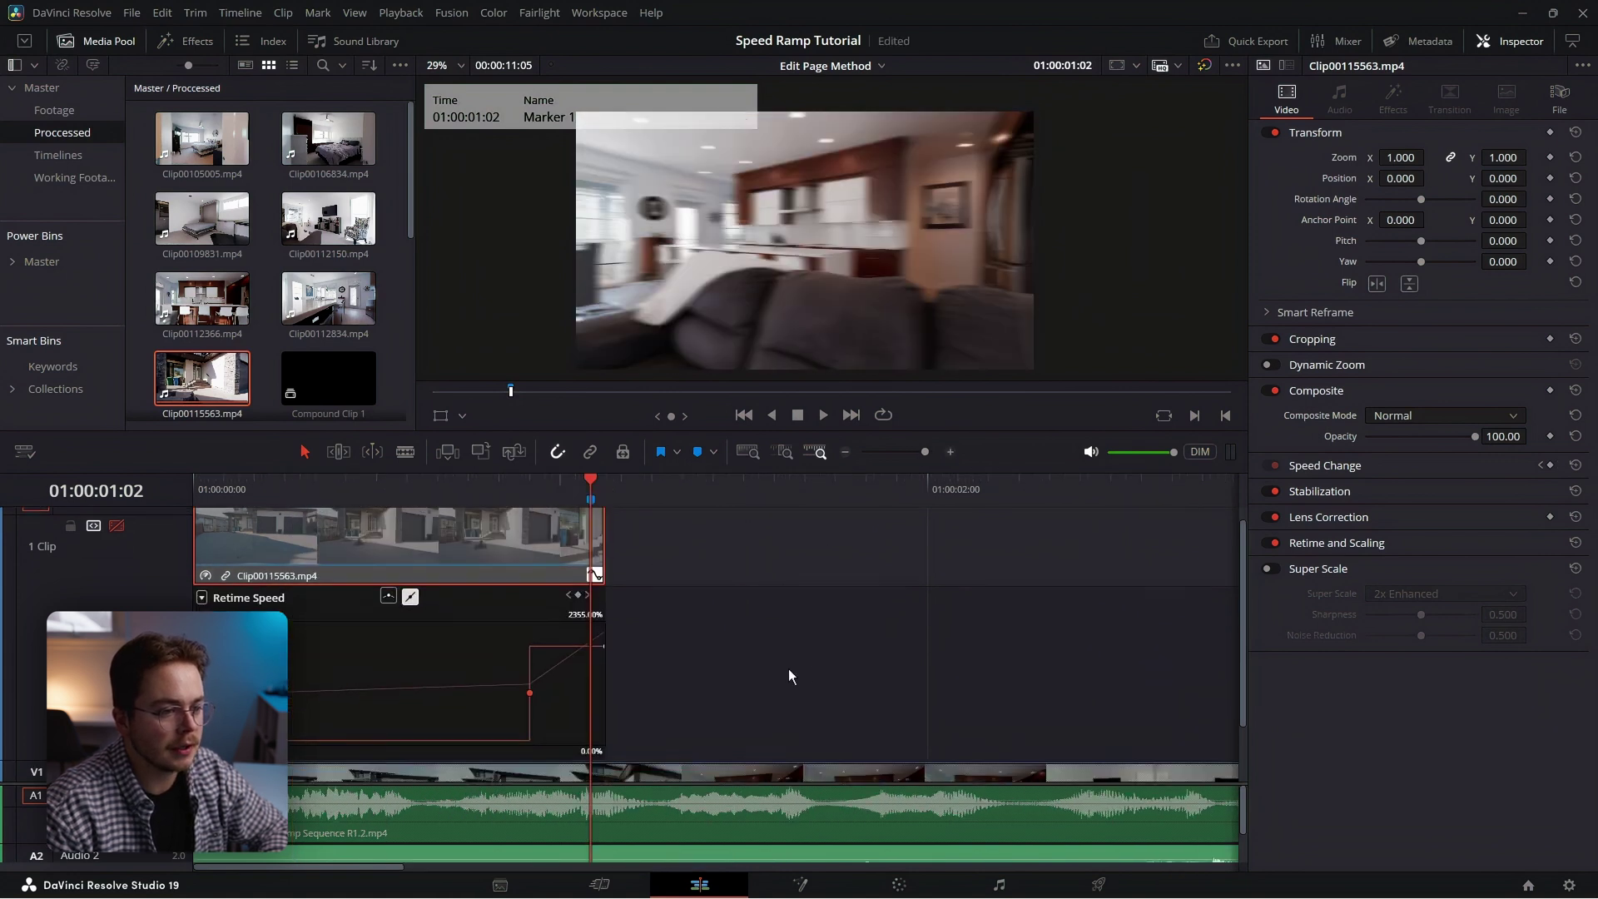
pyautogui.moveTo(532, 685); pyautogui.dragTo(543, 628)
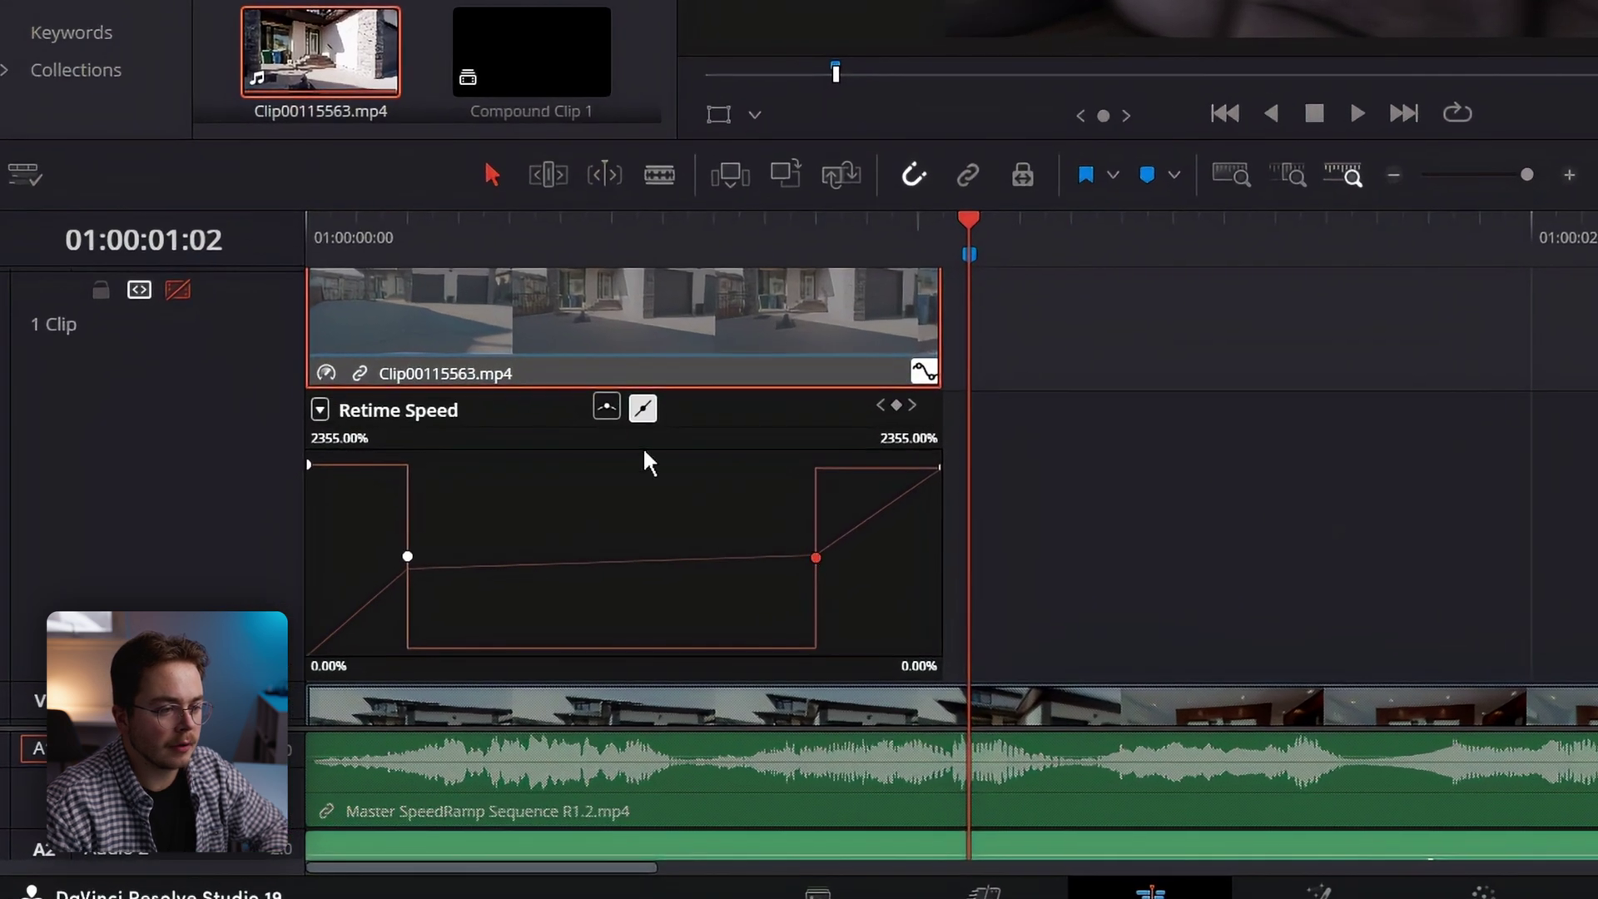
# Convert both speed keyframes to smooth curves and stretch their handles outward for gradual ramps
pyautogui.click(607, 410)
pyautogui.click(408, 556)
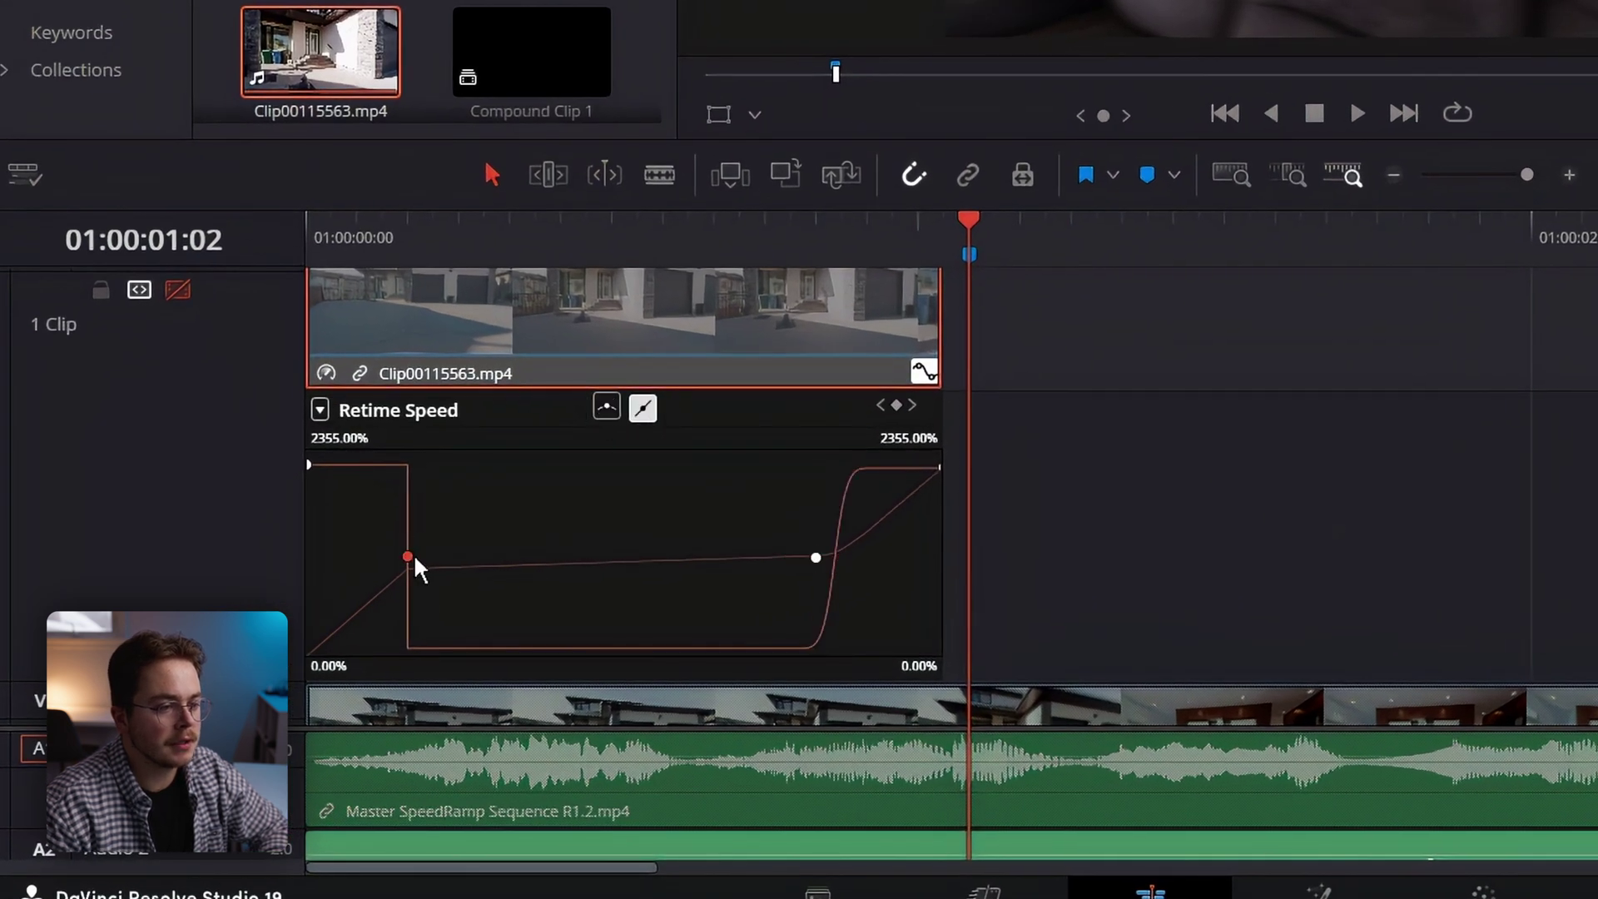
pyautogui.click(607, 408)
pyautogui.moveTo(432, 556); pyautogui.dragTo(534, 556)
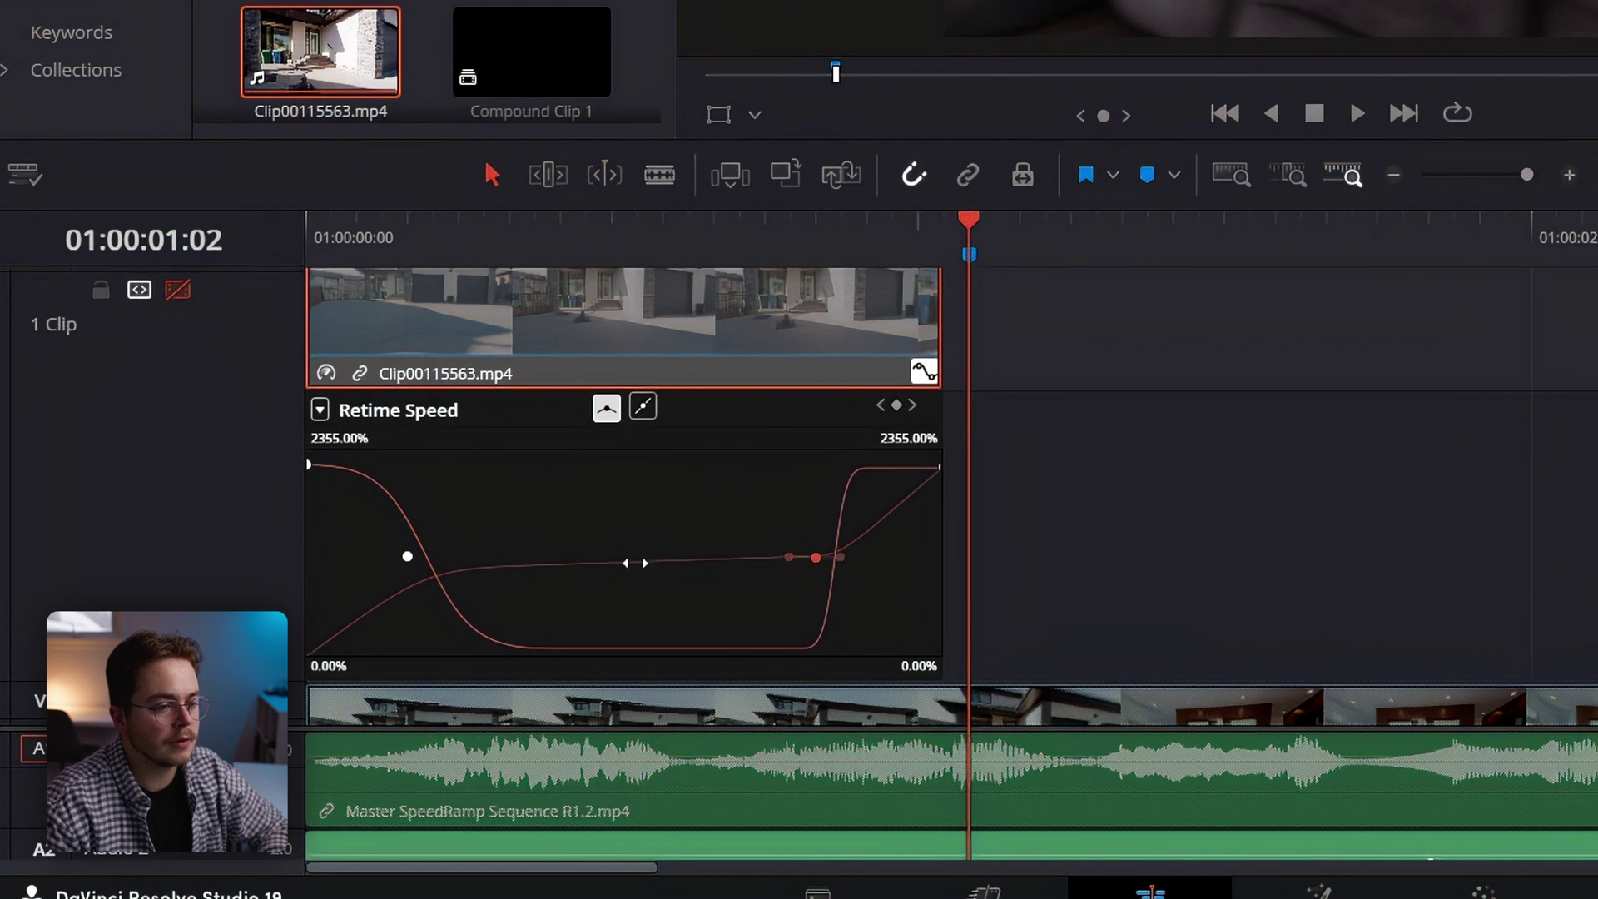
pyautogui.moveTo(841, 557); pyautogui.dragTo(940, 557)
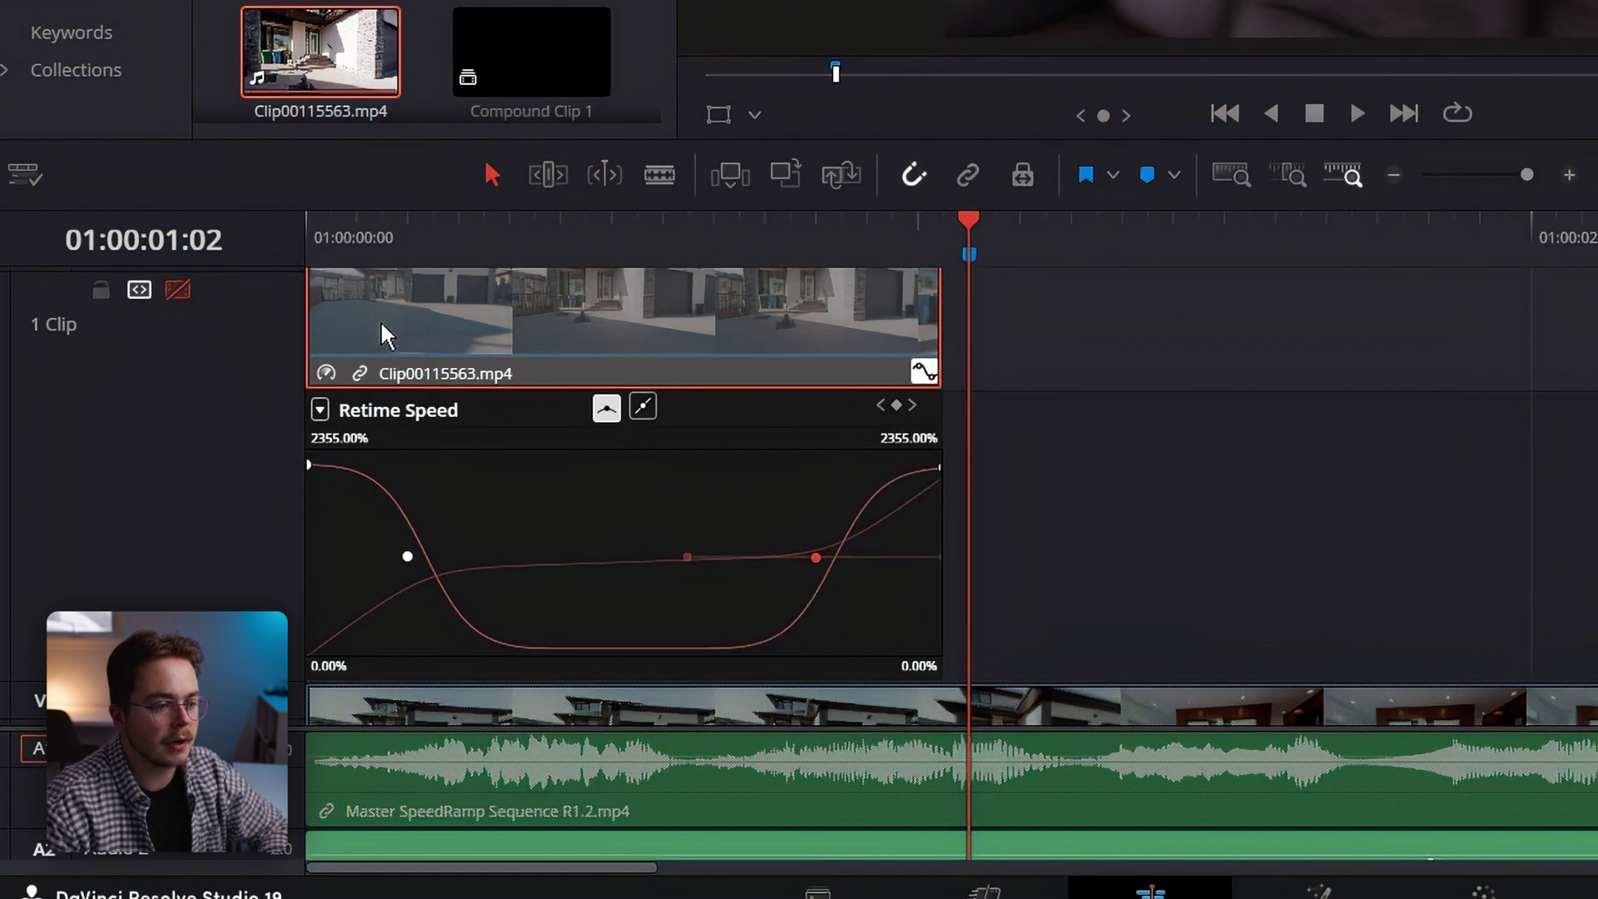
# Re-enable the Video 2 track and play the ramped clip from the start of the timeline
pyautogui.click(177, 290)
pyautogui.moveTo(376, 234); pyautogui.dragTo(307, 234)
pyautogui.press('space')
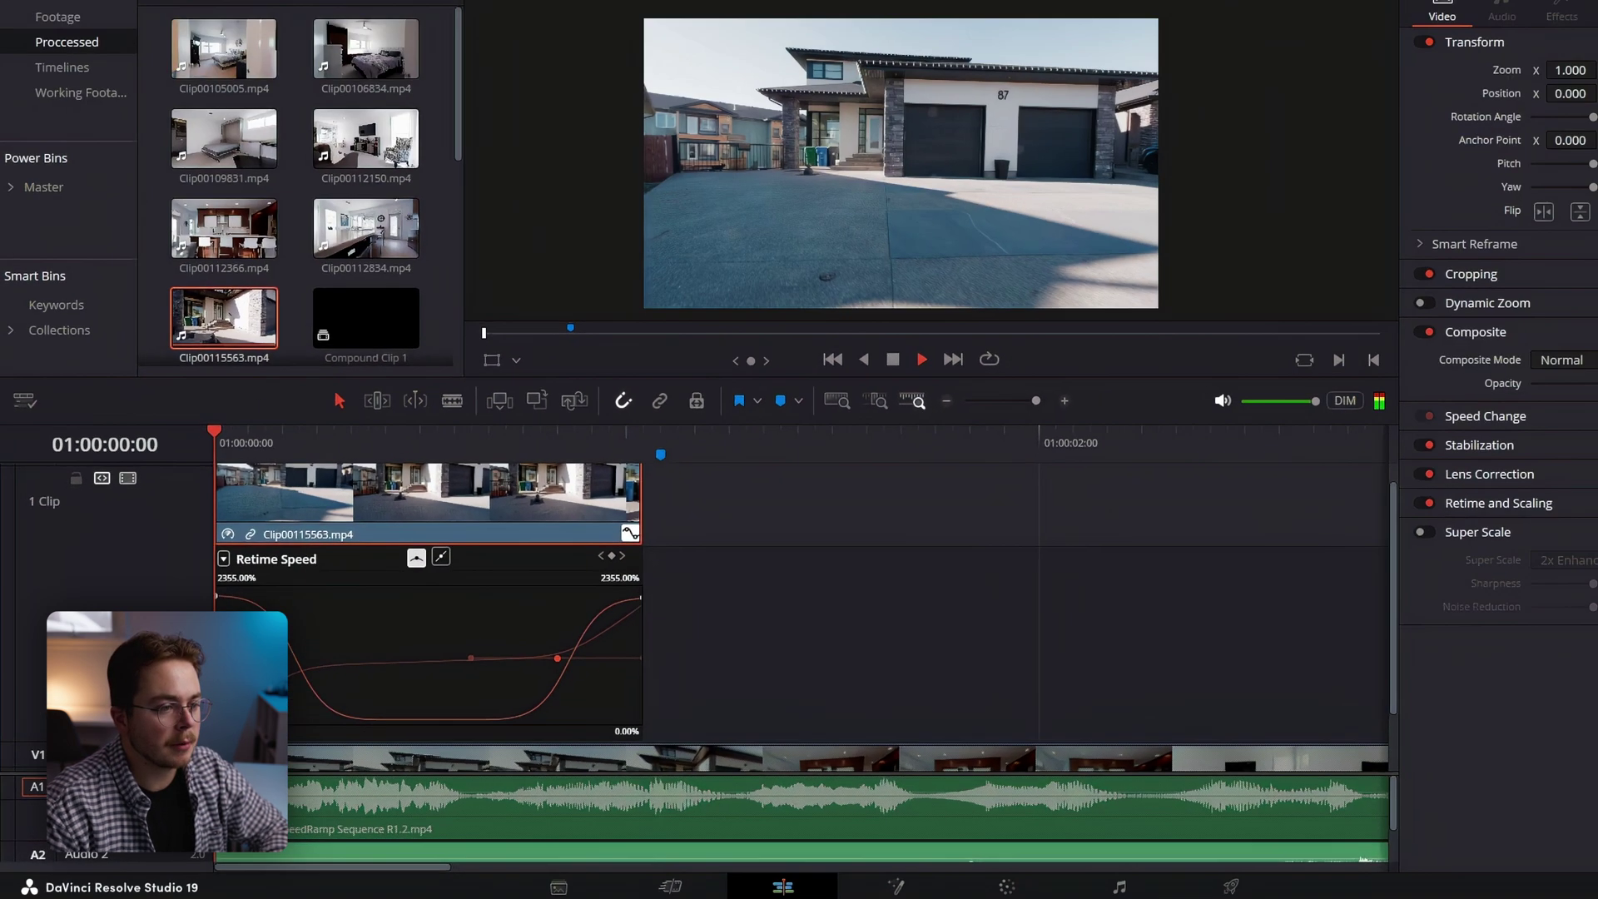
pyautogui.press('space')
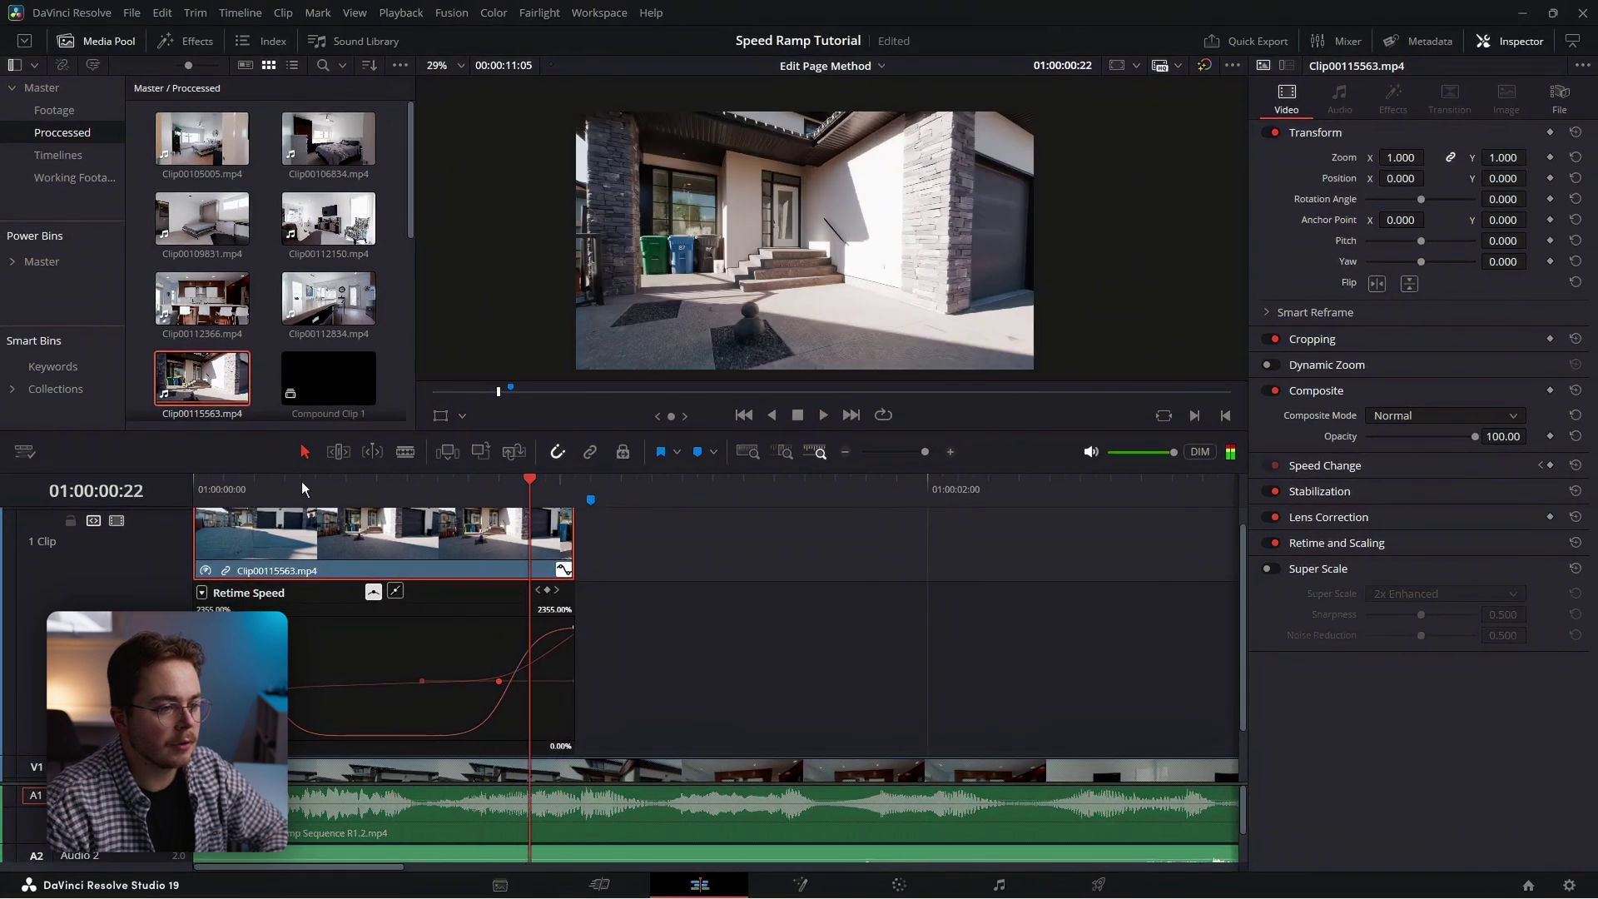
# Turn on Render Cache Color Output for Clip00115563.mp4 and check that the playback render cache is set to User
pyautogui.rightClick(317, 537)
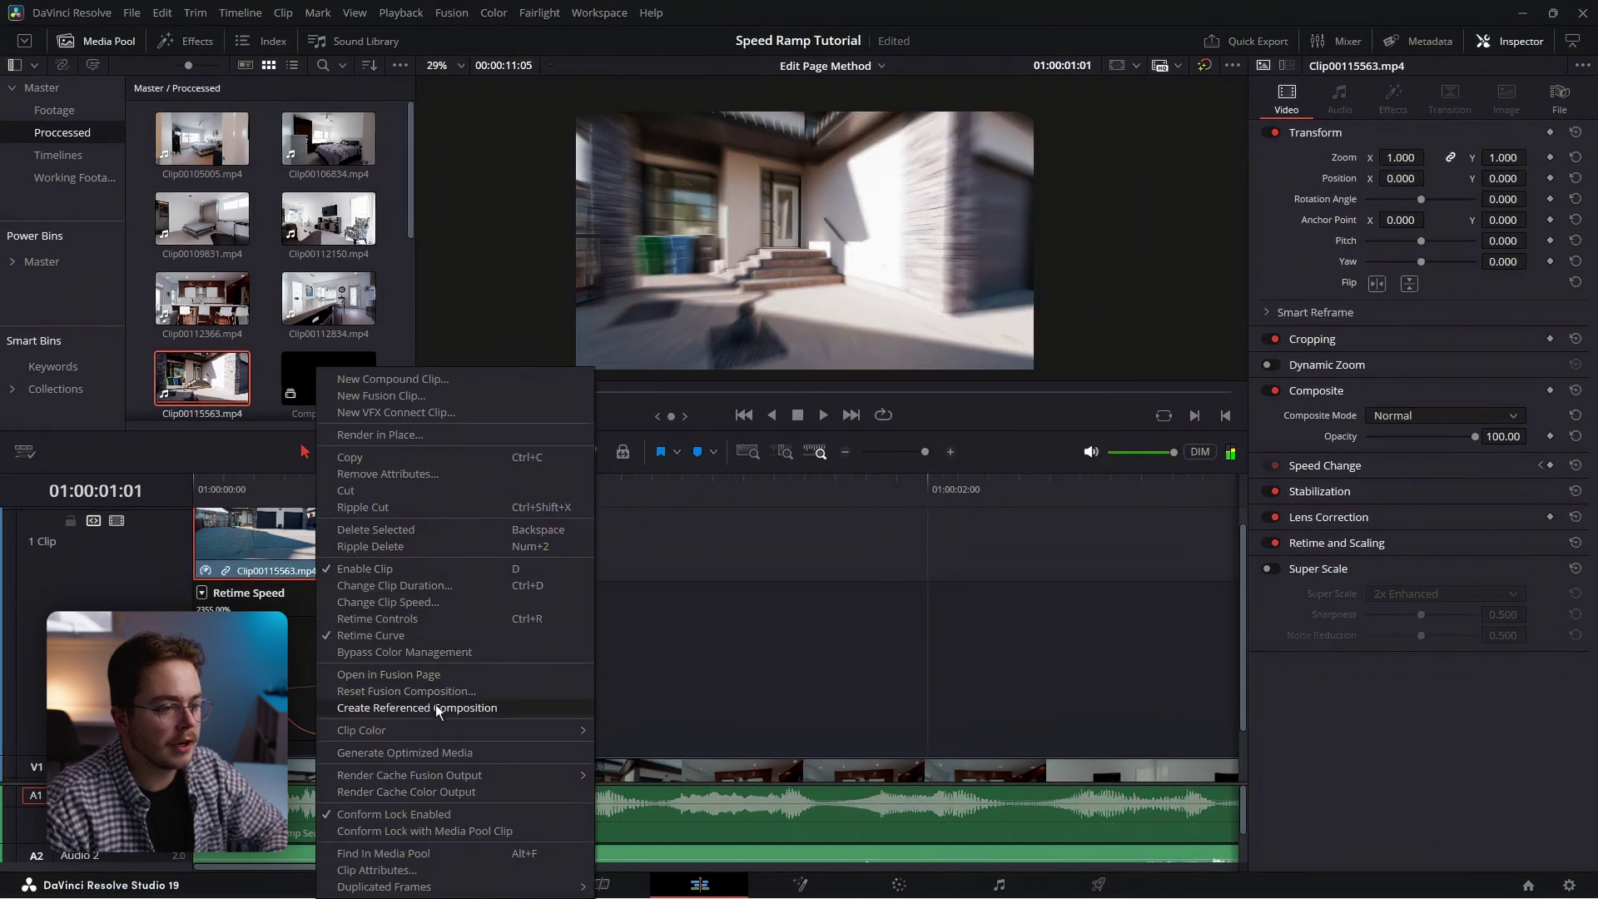
pyautogui.click(391, 793)
pyautogui.click(401, 12)
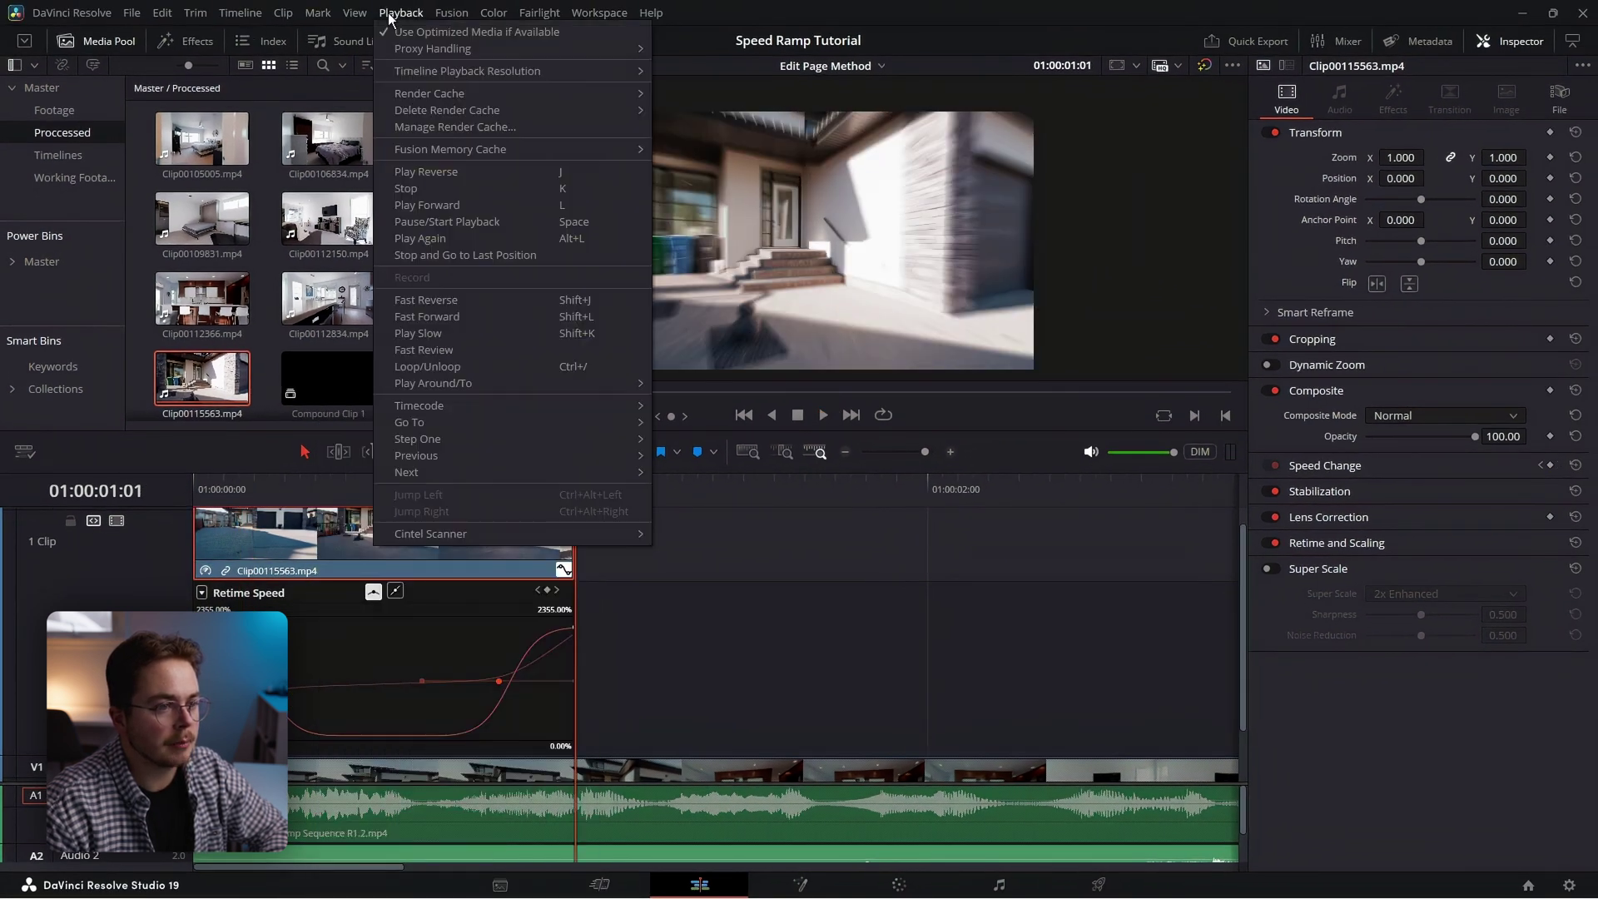
pyautogui.moveTo(453, 91)
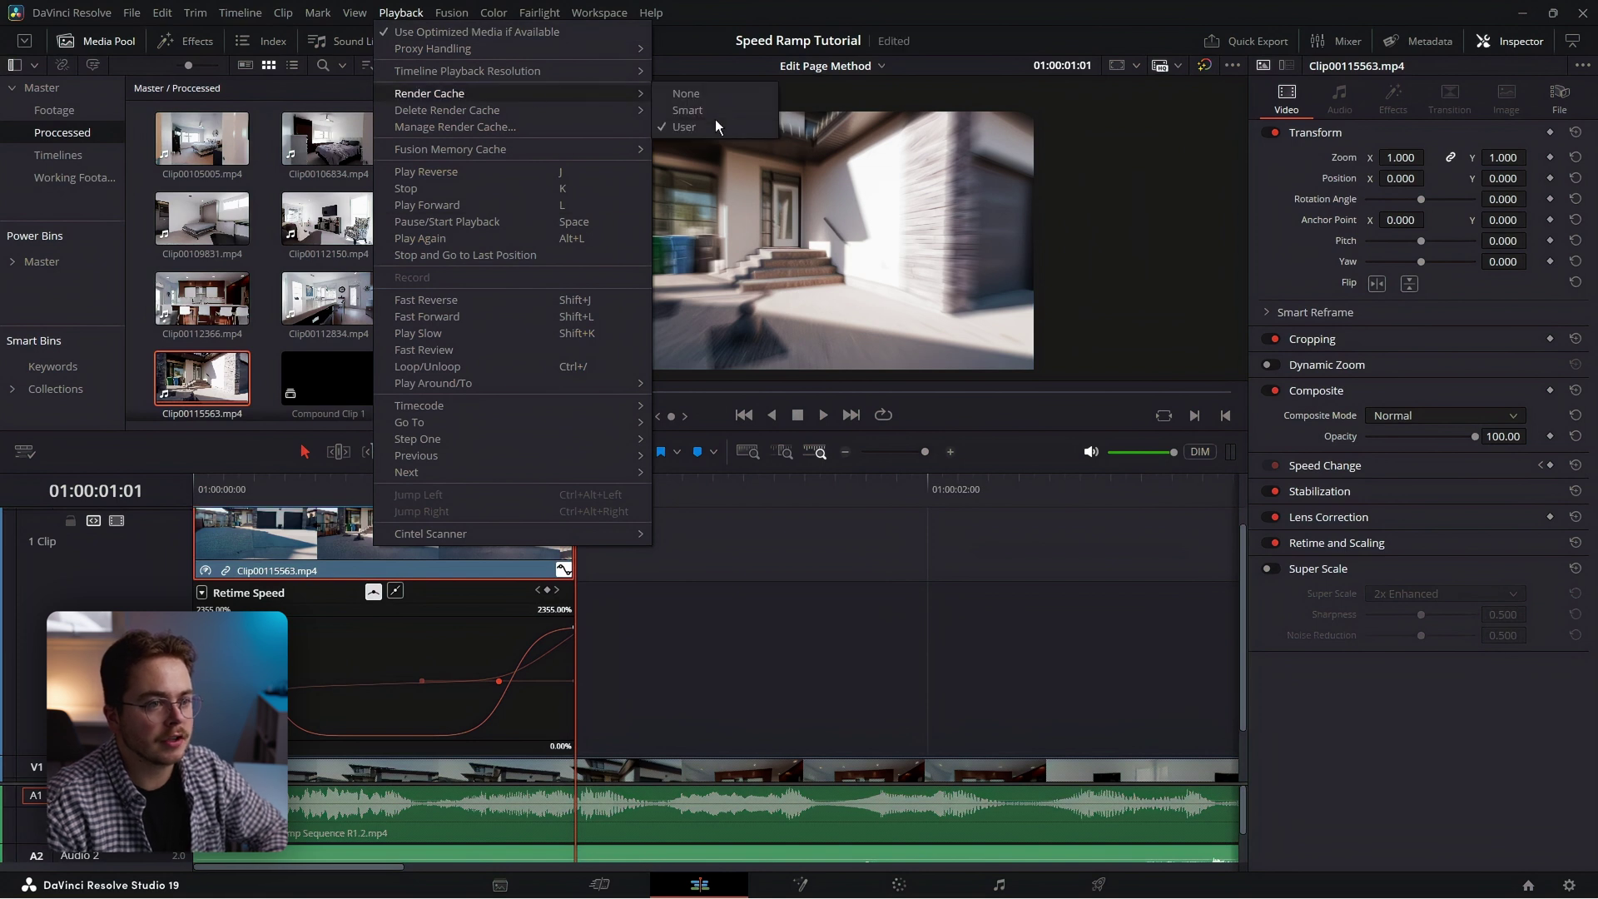
pyautogui.click(616, 566)
# Play the ramp again, and shift the second speed keyframe slightly later to extend the clip to the 01:00:01:02 marker
pyautogui.moveTo(242, 487); pyautogui.dragTo(100, 486)
pyautogui.press('space')
pyautogui.moveTo(530, 486); pyautogui.dragTo(591, 486)
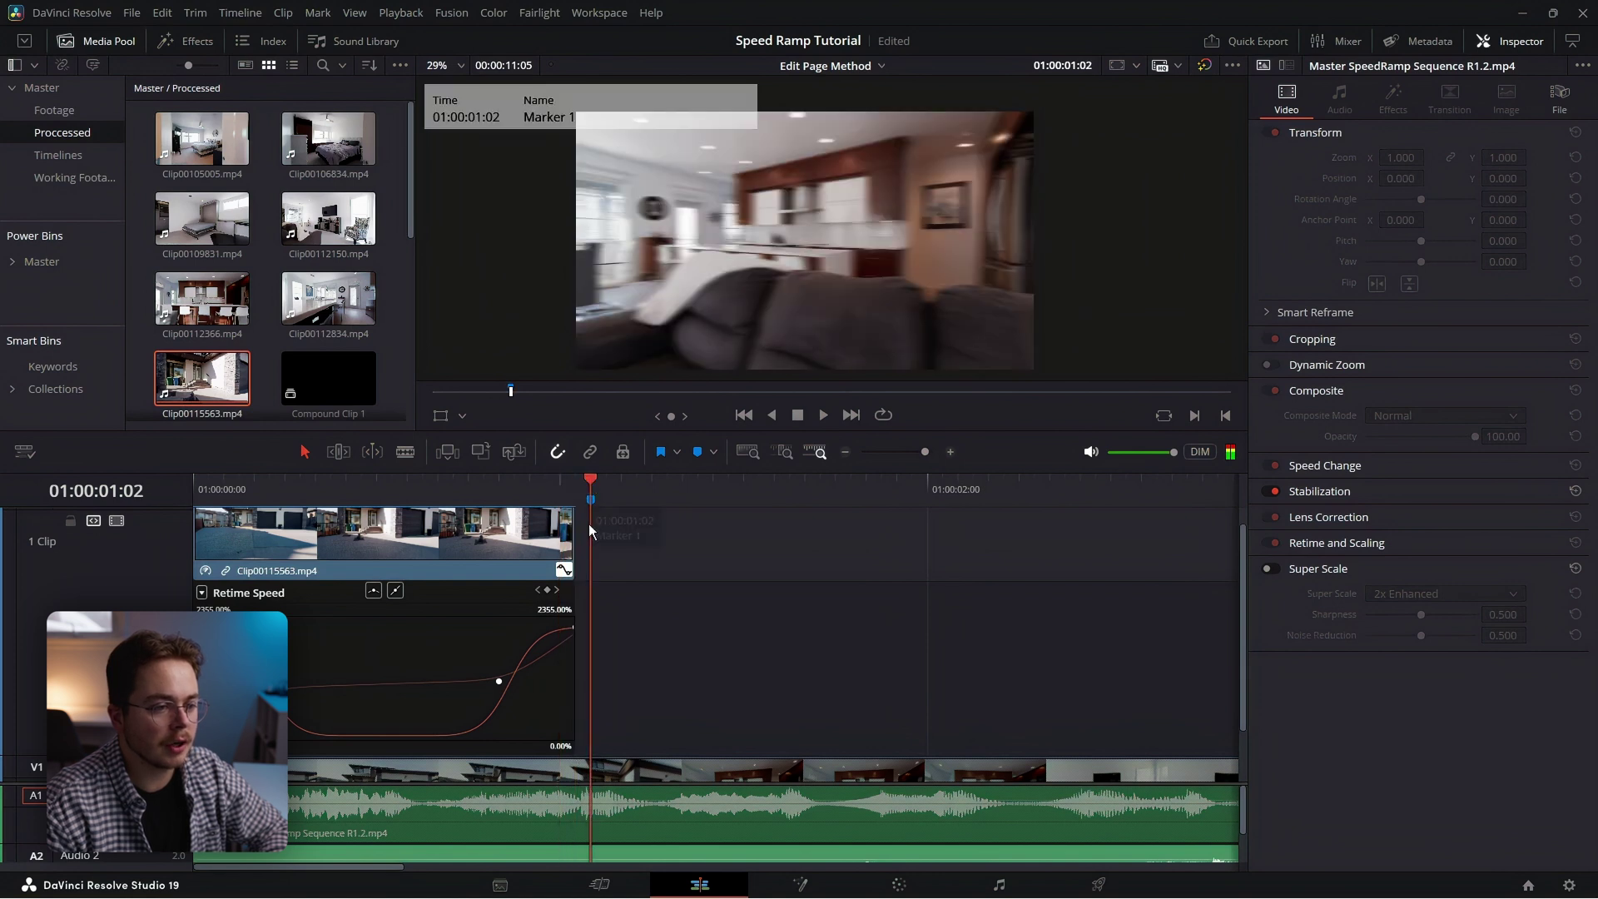
pyautogui.moveTo(498, 680); pyautogui.dragTo(514, 681)
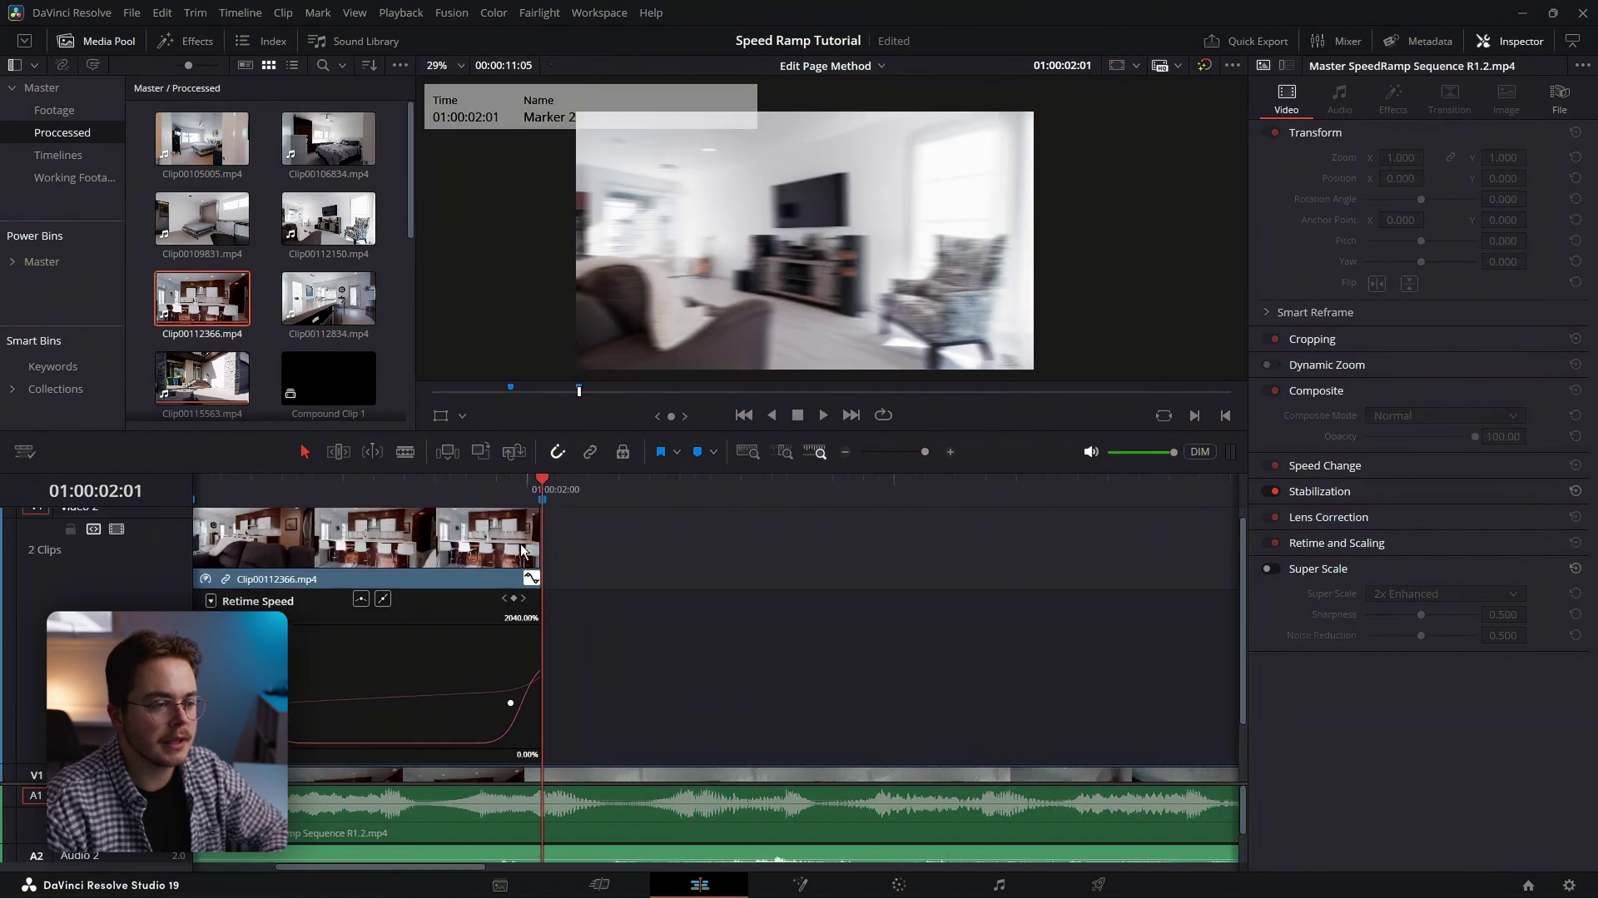
# Add Clip00112150.mp4 to Video 2 at the 01:00:02:01 marker, and display its retime curve
pyautogui.moveTo(539, 486)
pyautogui.mouseDown()
pyautogui.moveTo(1074, 516)
pyautogui.moveTo(552, 498)
pyautogui.mouseUp()
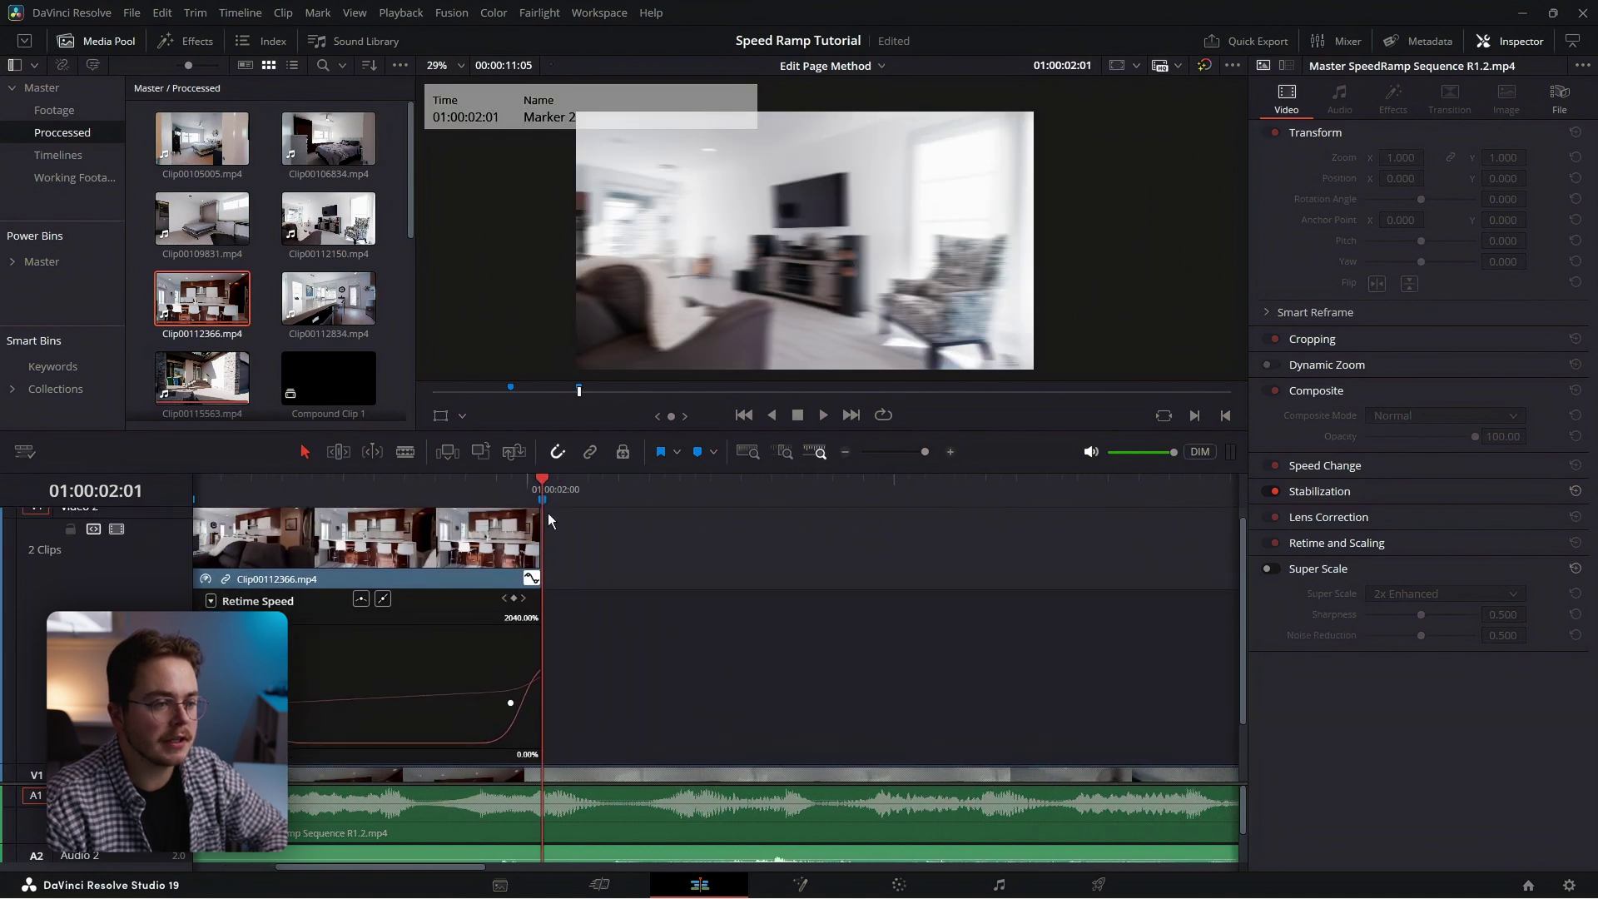
pyautogui.moveTo(548, 512); pyautogui.dragTo(1006, 517)
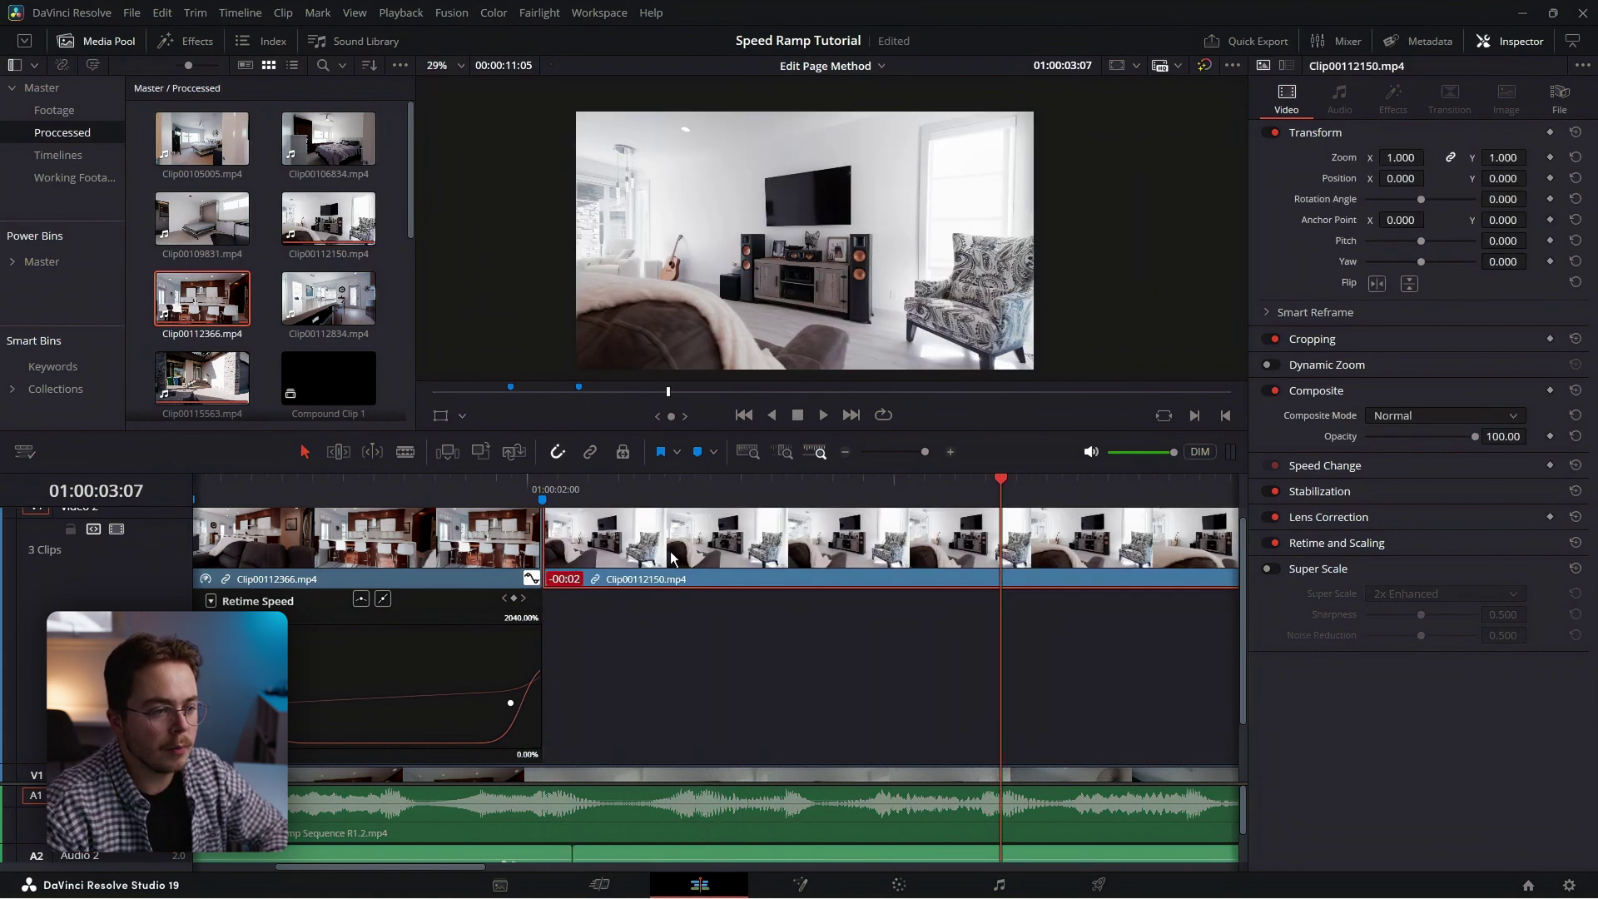
pyautogui.rightClick(671, 555)
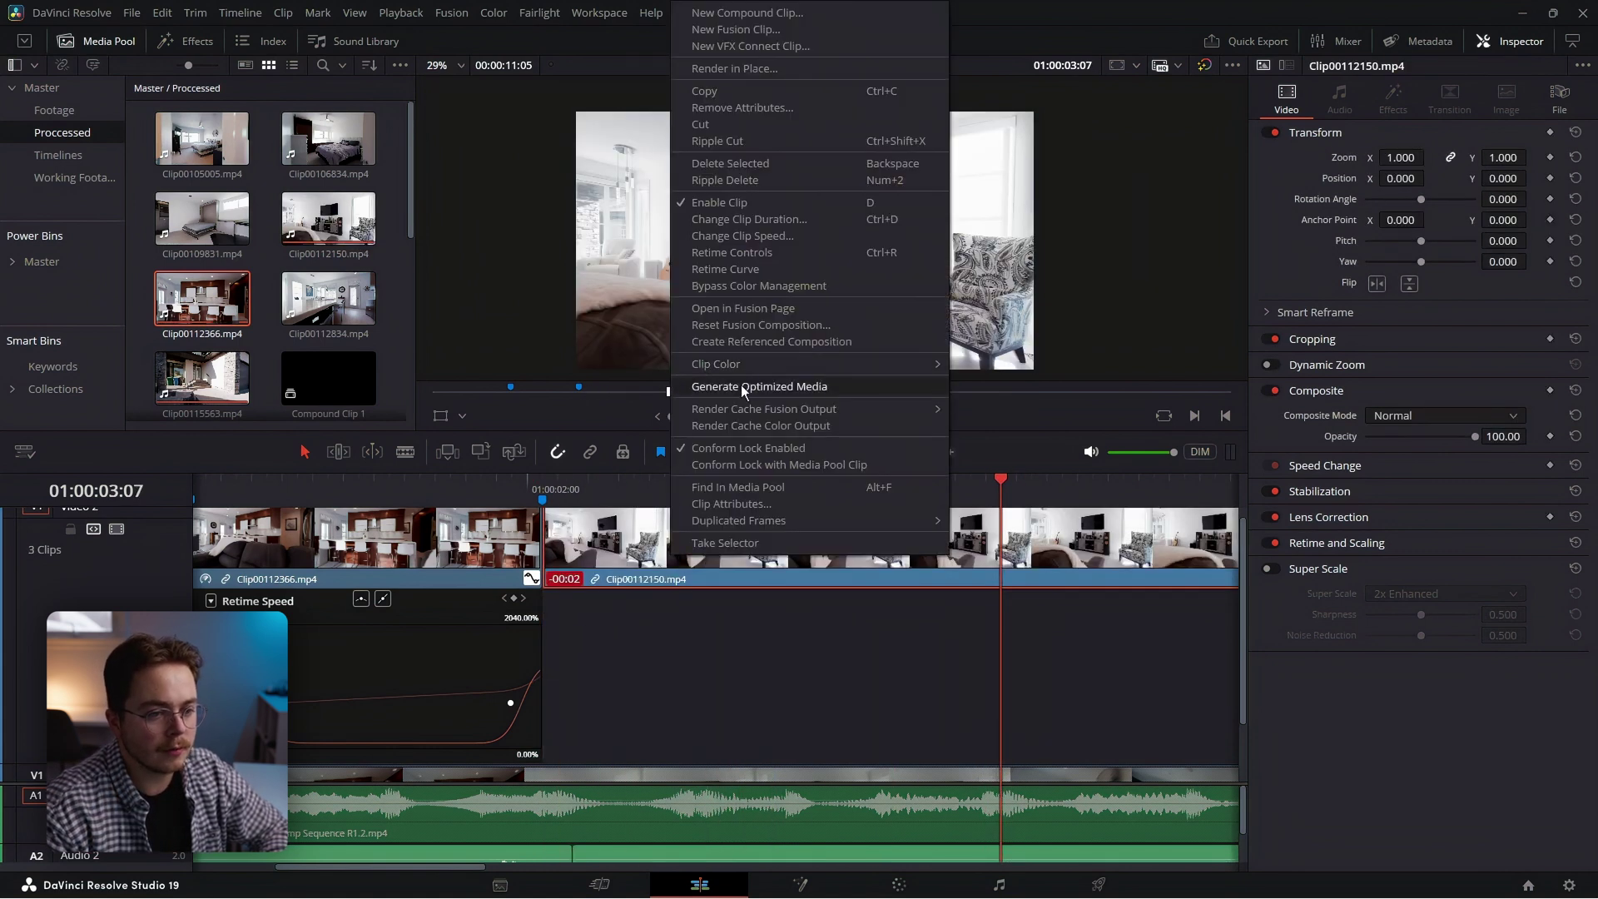
pyautogui.click(737, 271)
# Preview Clip00112150.mp4 up to 01:00:03:13 and check its full length on the timeline
pyautogui.moveTo(581, 510); pyautogui.dragTo(721, 515)
pyautogui.press('space')
pyautogui.press('space')
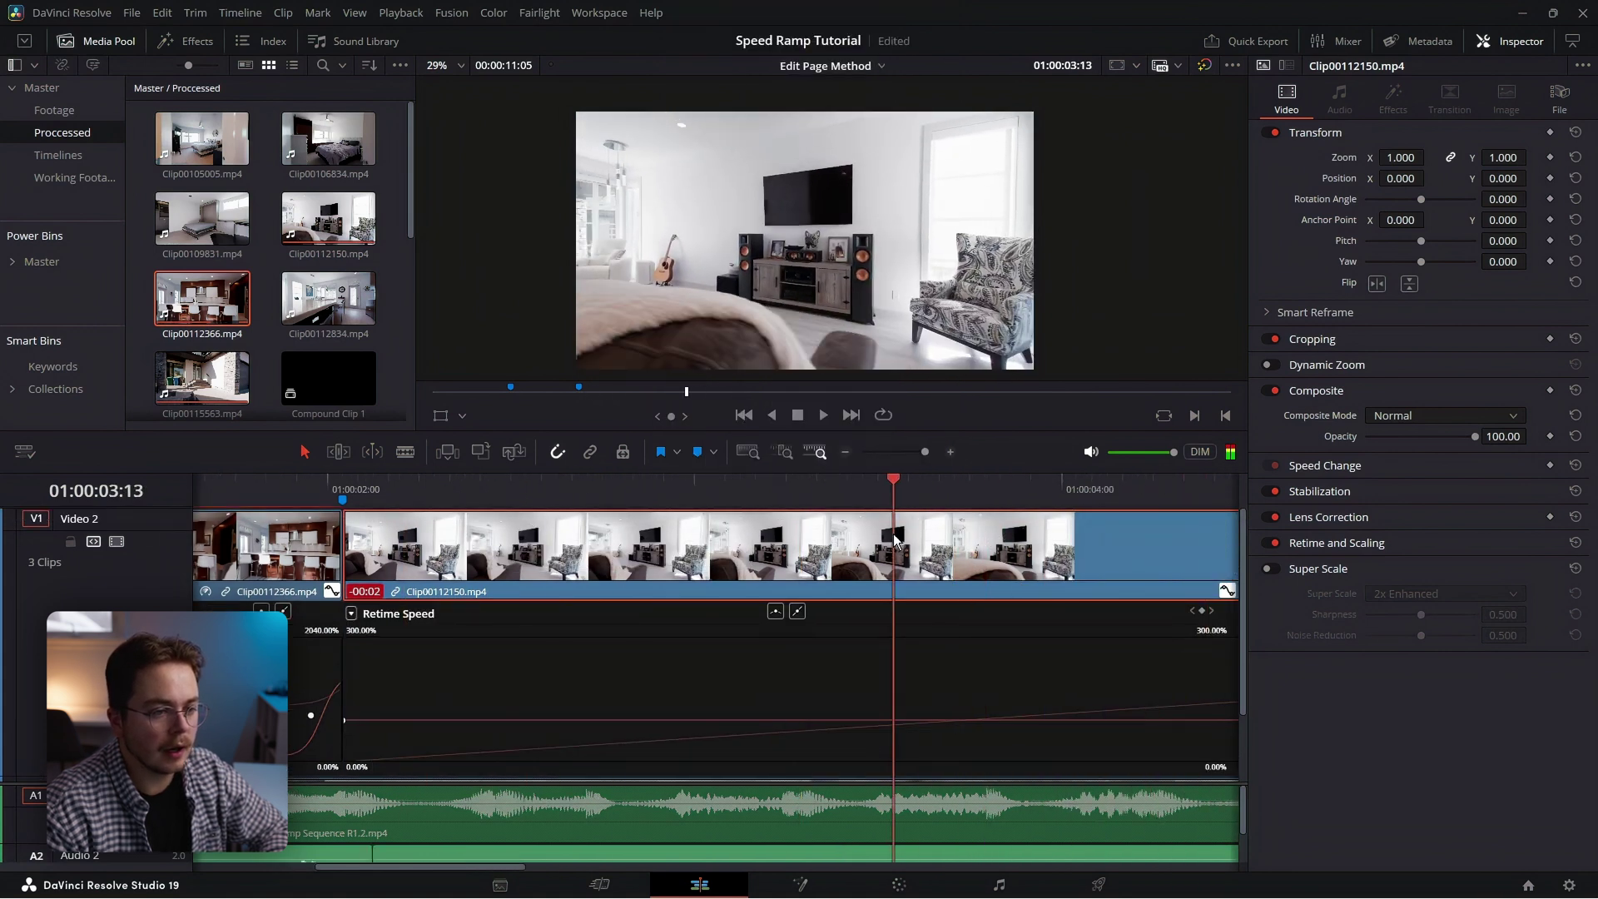
pyautogui.click(845, 452)
pyautogui.click(545, 479)
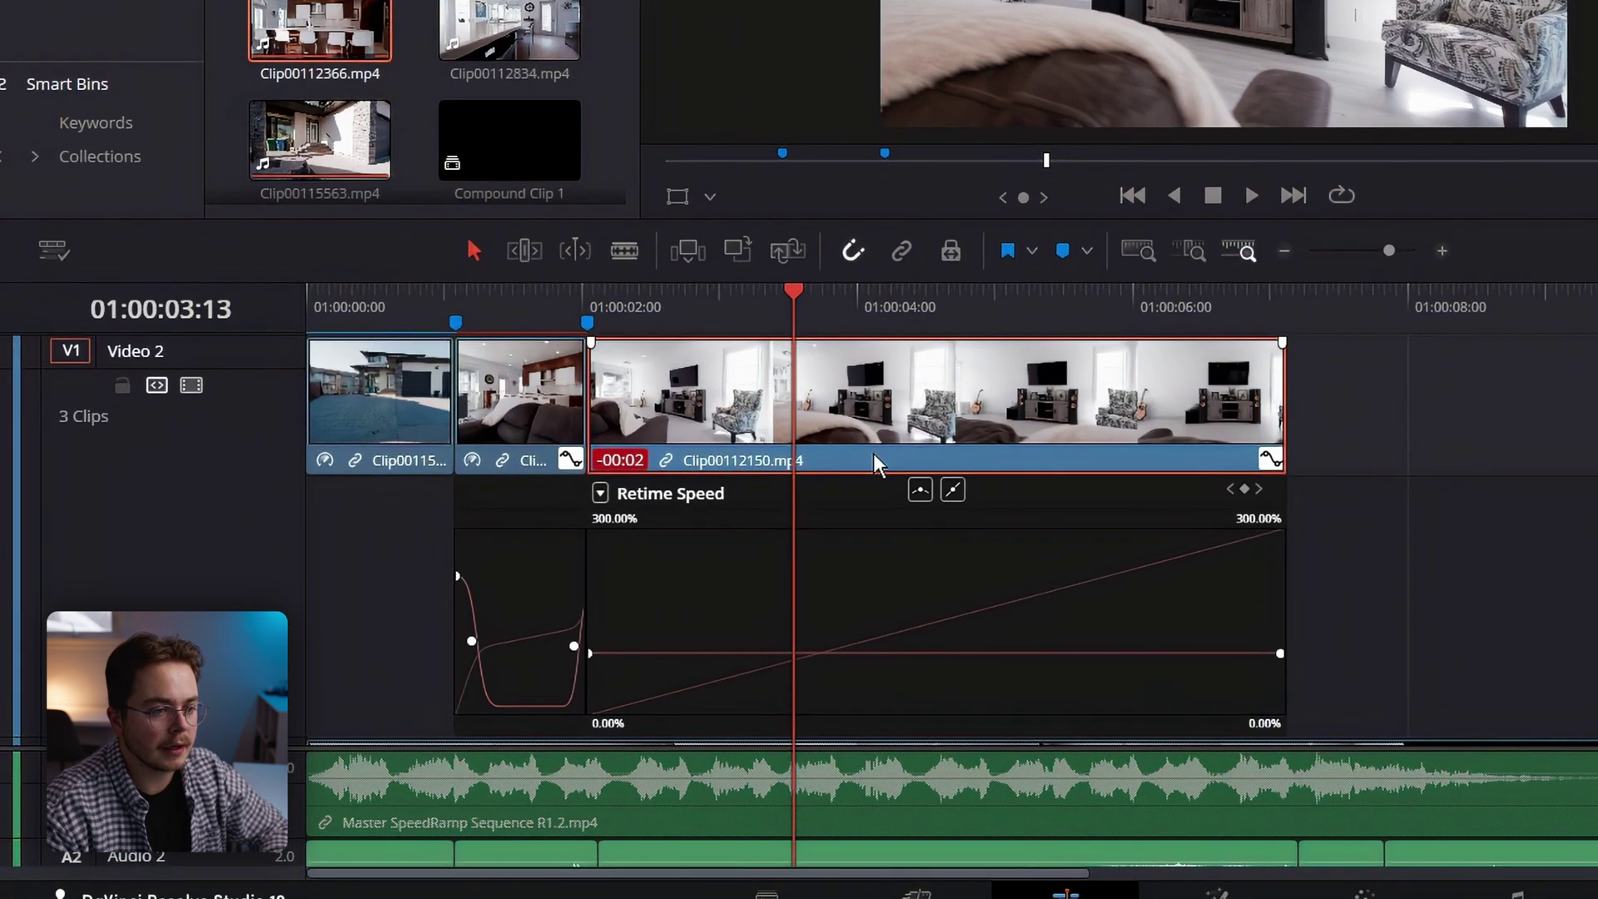
# Add a speed keyframe to Clip00112150.mp4 at 01:00:04:12 and raise the speed of the segment before it far above 300%
pyautogui.moveTo(836, 293); pyautogui.dragTo(787, 301)
pyautogui.hotkey('shift', 'Right')
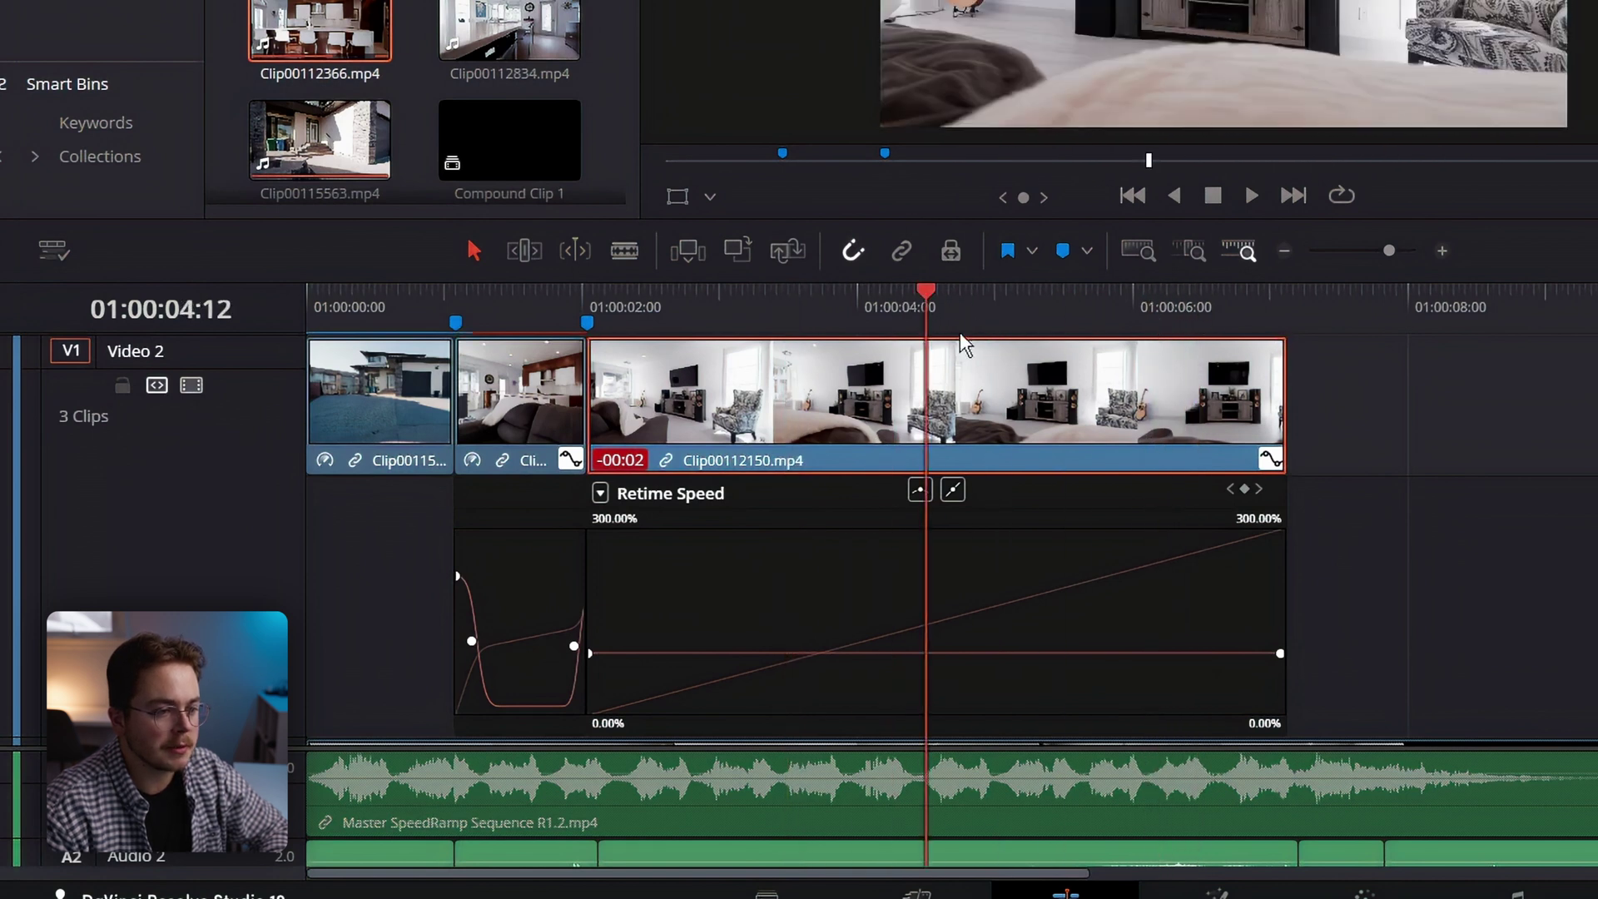
pyautogui.click(1241, 489)
pyautogui.moveTo(752, 653); pyautogui.dragTo(671, 204)
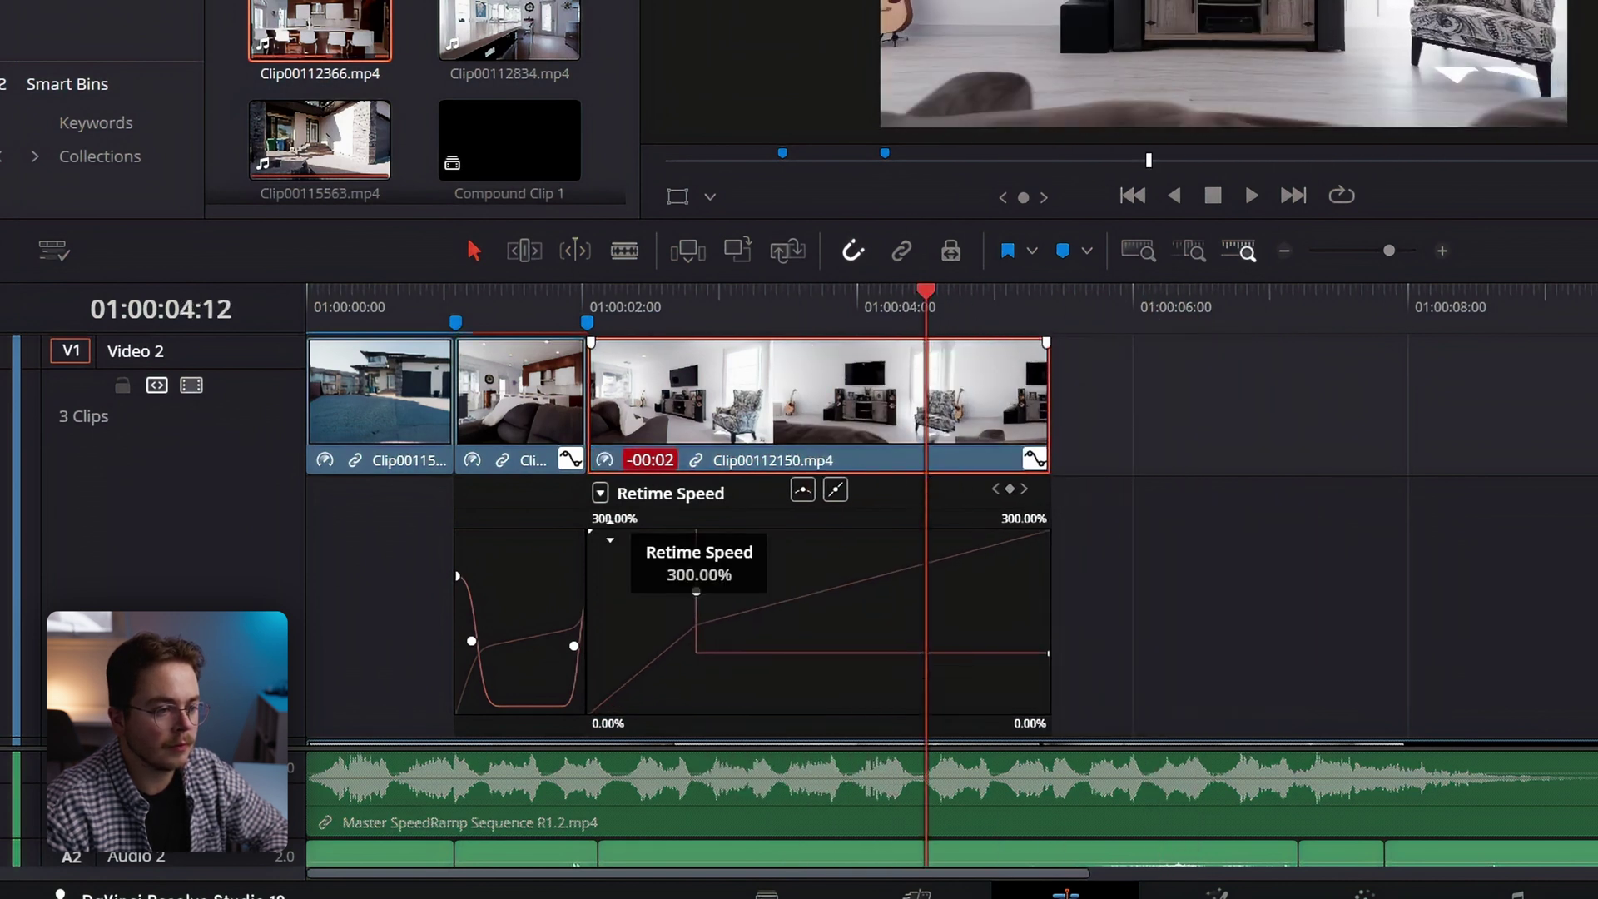
pyautogui.moveTo(696, 591); pyautogui.dragTo(631, 633)
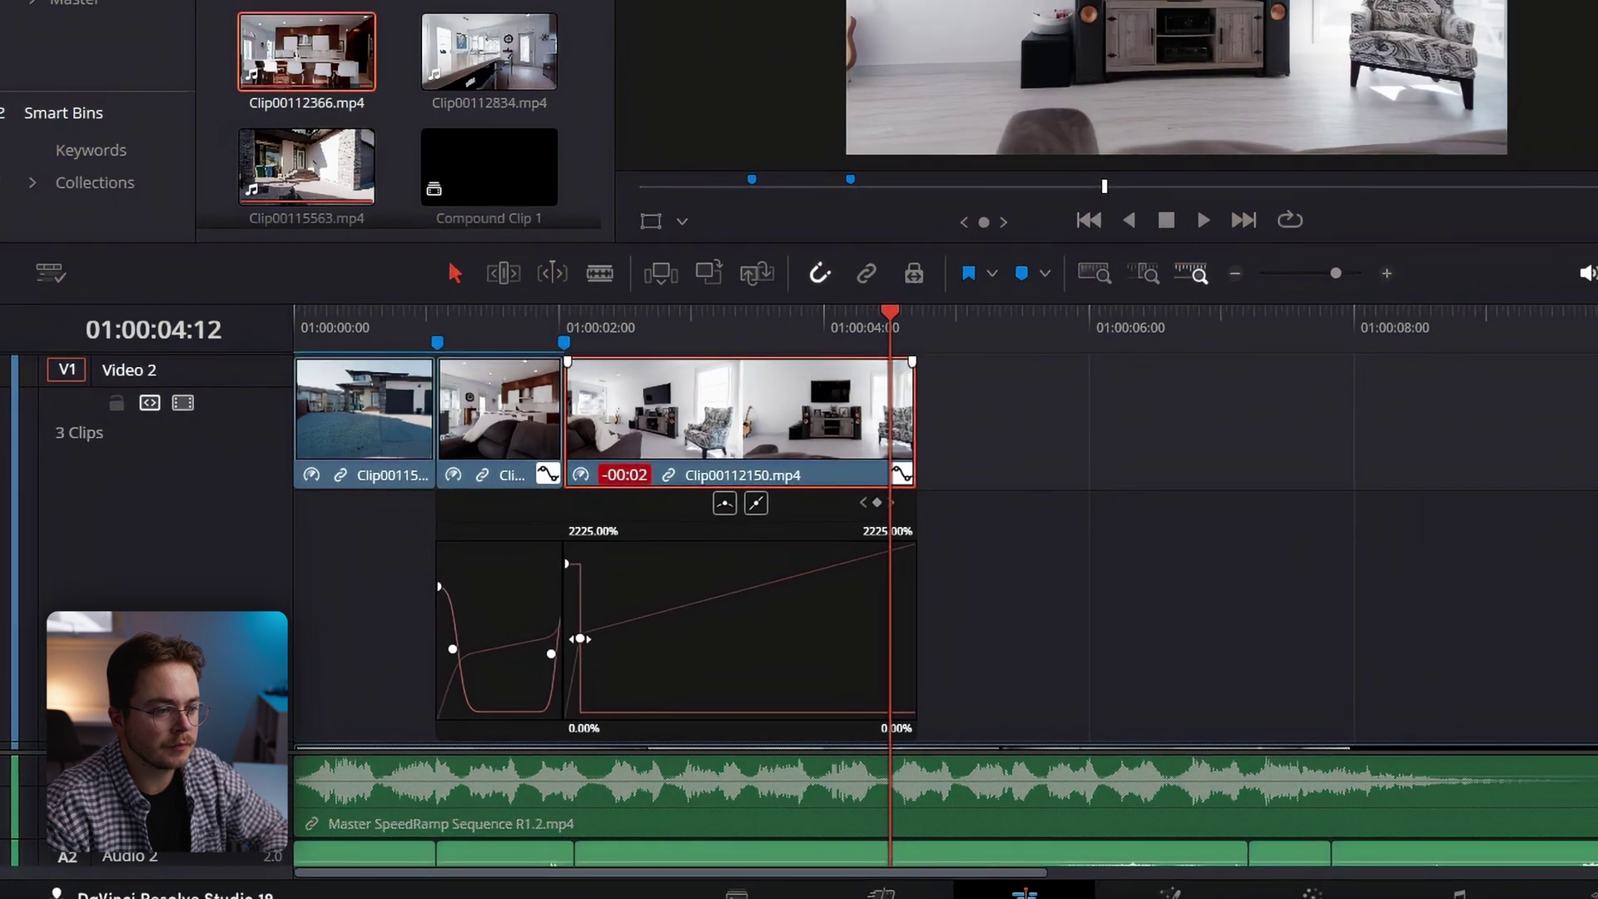
pyautogui.moveTo(603, 629); pyautogui.dragTo(617, 627)
pyautogui.moveTo(403, 700); pyautogui.dragTo(402, 700)
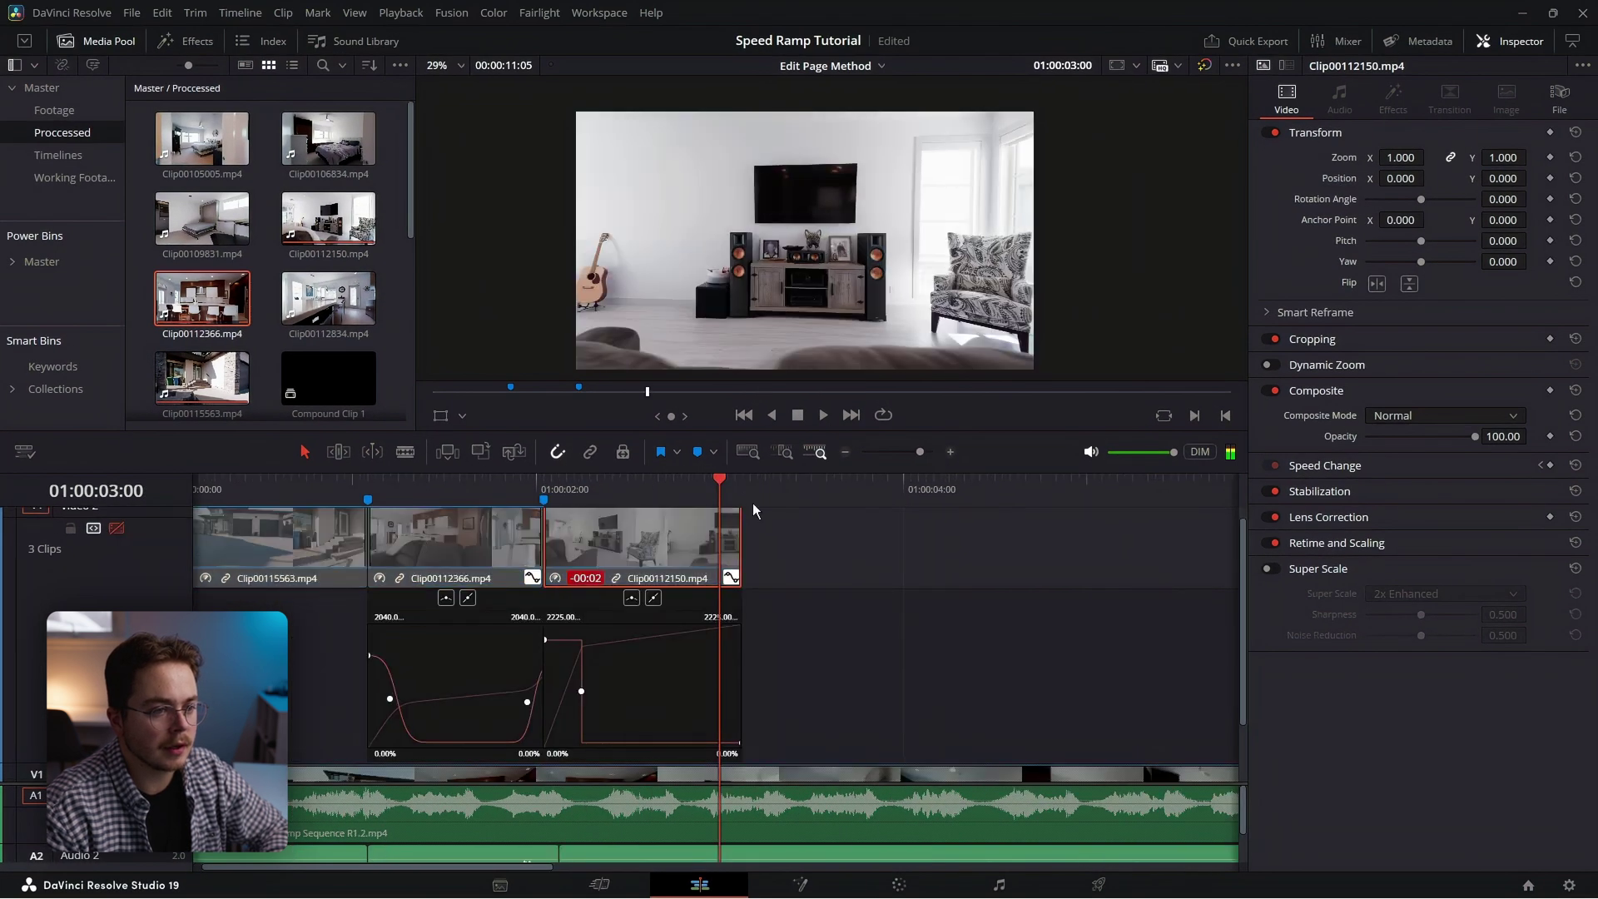
# Find the reference sequence's cut from the living room to the bedroom and add a timeline marker there at 01:00:03:06
pyautogui.moveTo(727, 497)
pyautogui.mouseDown()
pyautogui.moveTo(776, 501)
pyautogui.moveTo(746, 491)
pyautogui.mouseUp()
pyautogui.press('Right')
pyautogui.press('Right')
pyautogui.press('Right')
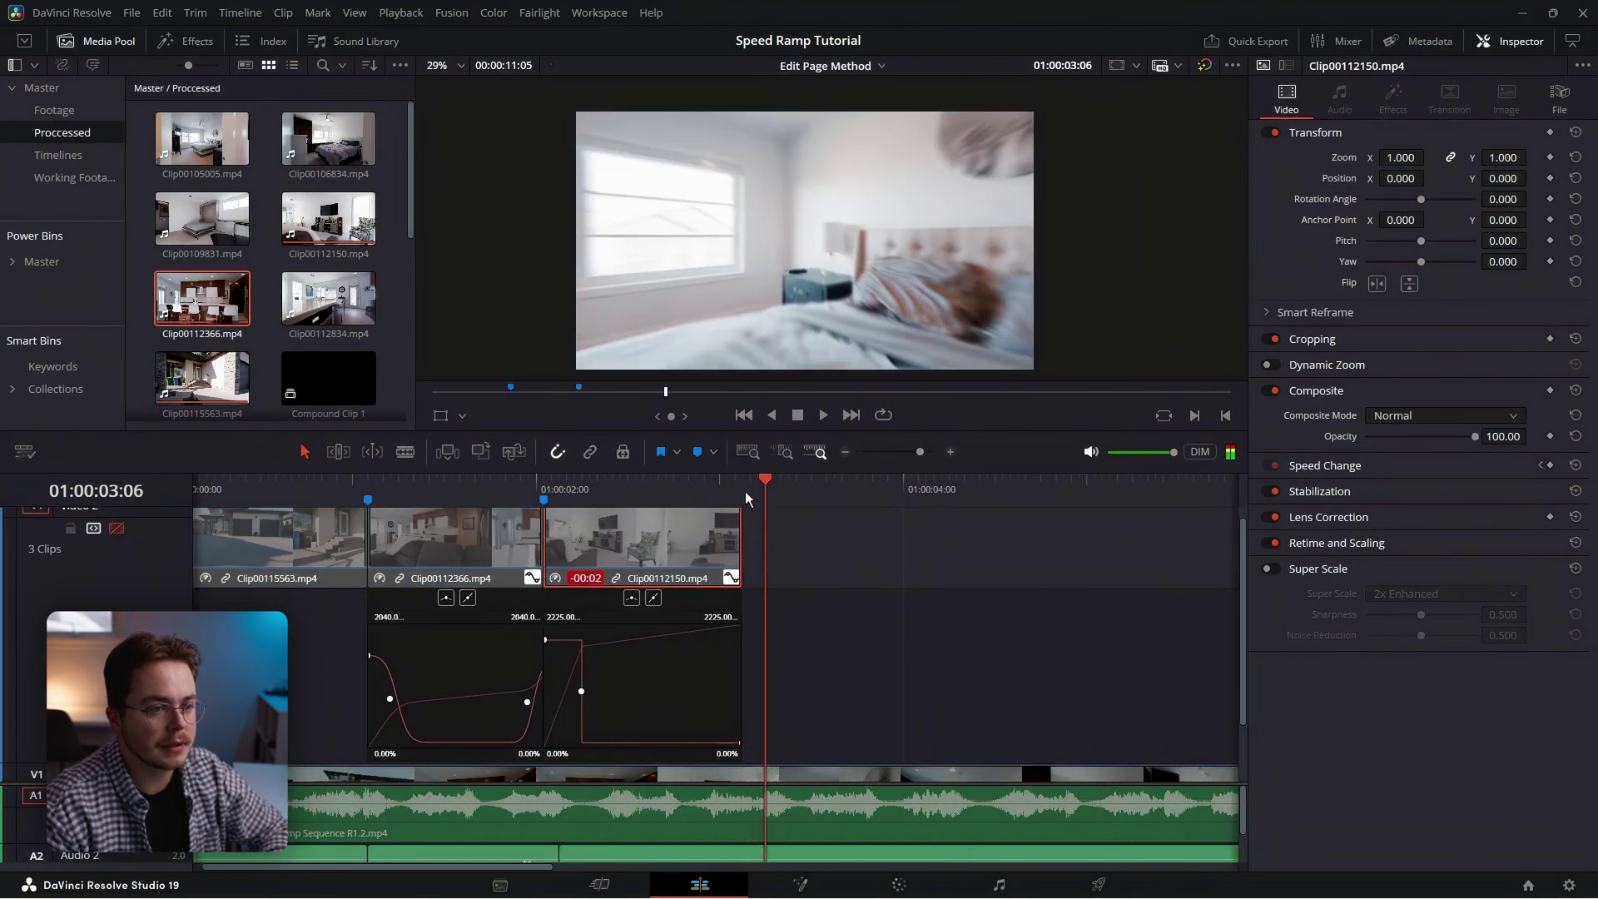
pyautogui.press('Left')
pyautogui.press('Right')
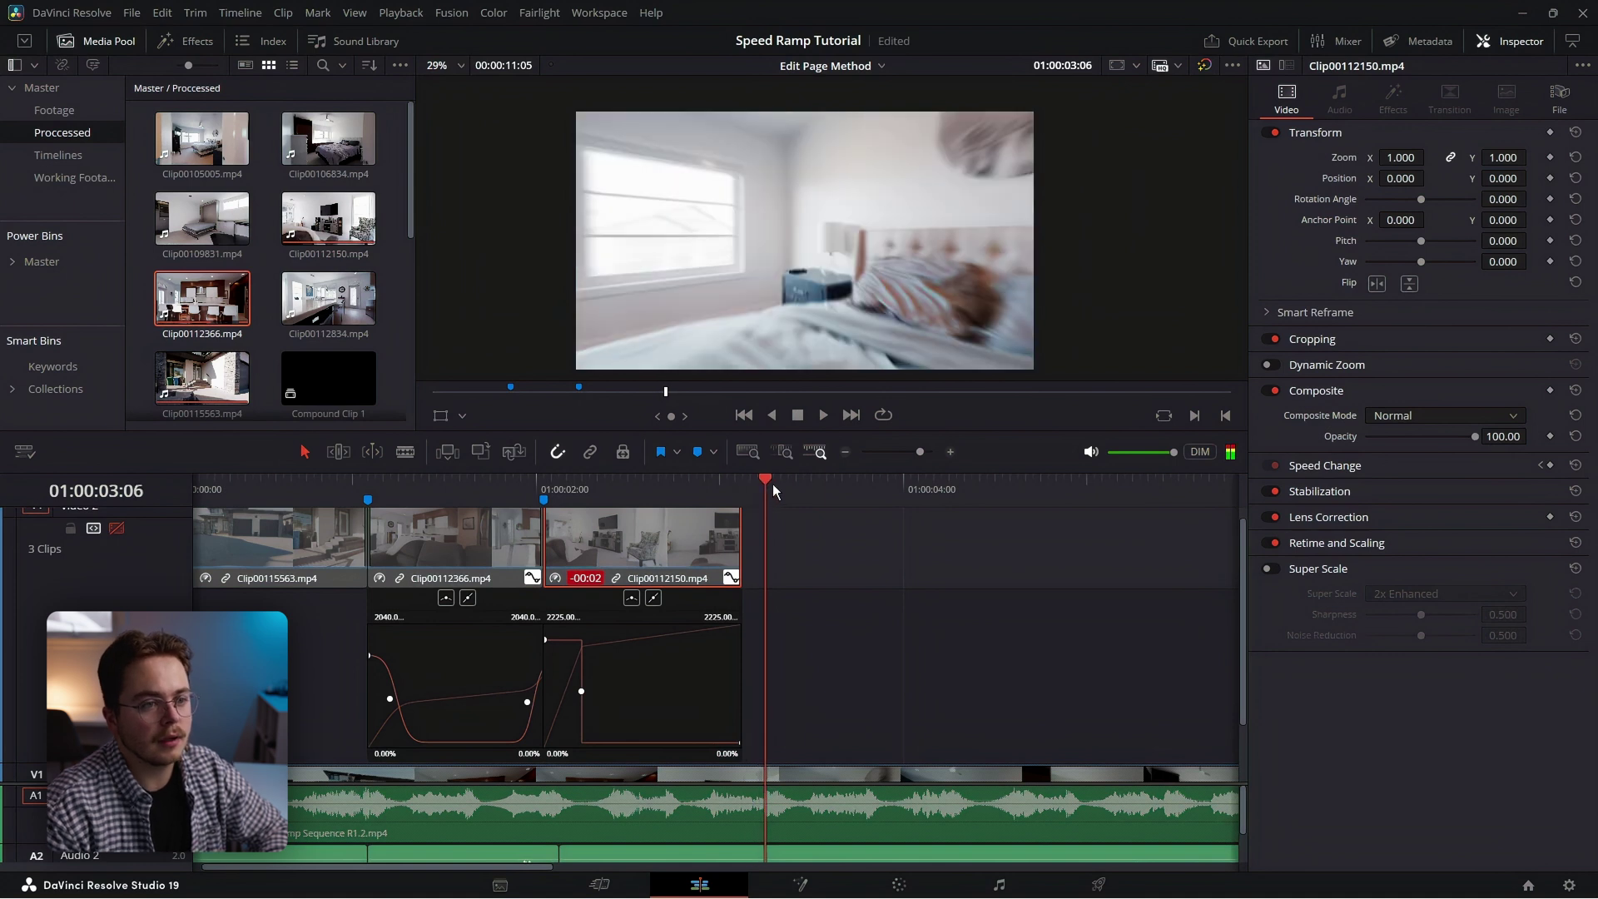
pyautogui.press('m')
# Shorten Clip00112150.mp4 slightly by adjusting its speed curve, and place the playhead at 01:00:02:12
pyautogui.click(675, 489)
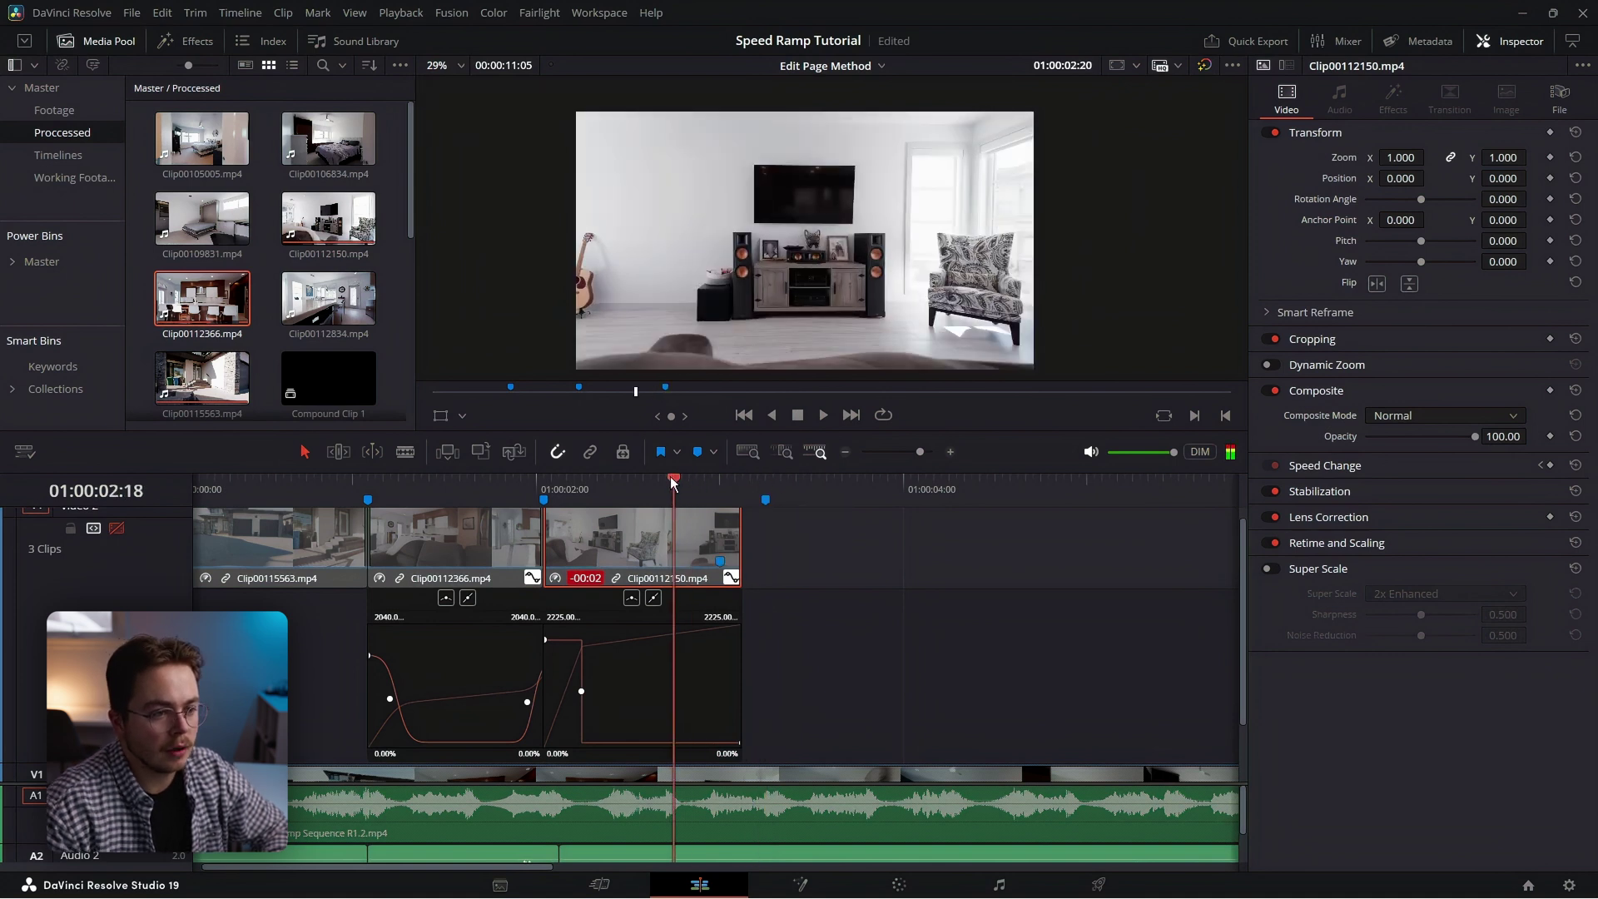
pyautogui.moveTo(675, 481)
pyautogui.mouseDown()
pyautogui.moveTo(635, 489)
pyautogui.moveTo(654, 496)
pyautogui.mouseUp()
pyautogui.moveTo(579, 695); pyautogui.dragTo(581, 689)
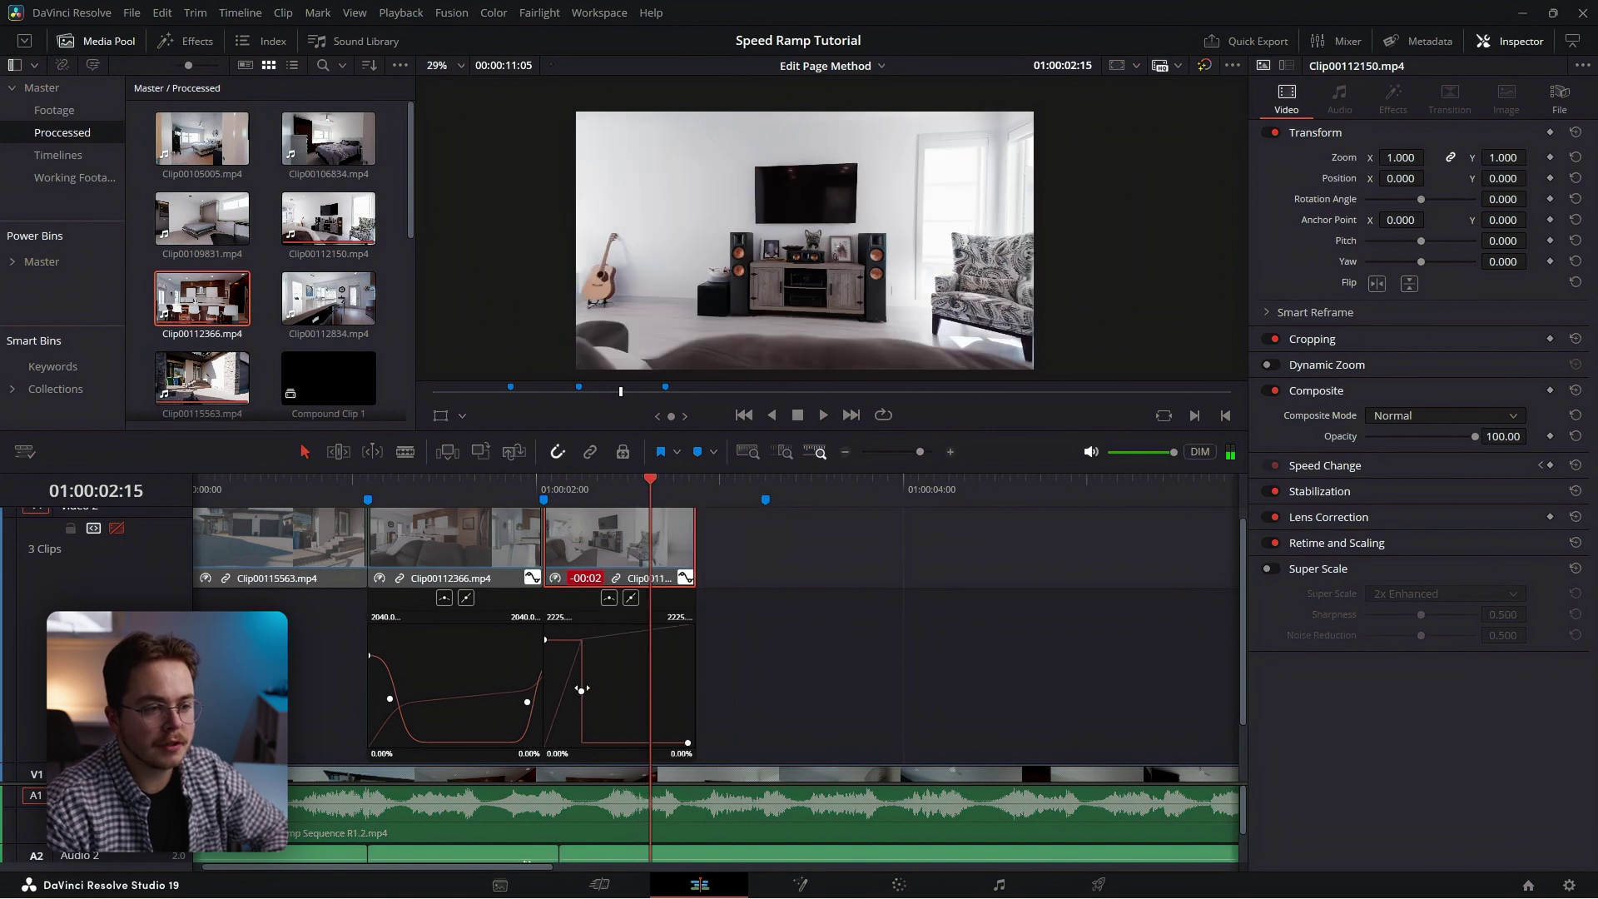
pyautogui.press('Left')
pyautogui.press('Left')
pyautogui.press('Left')
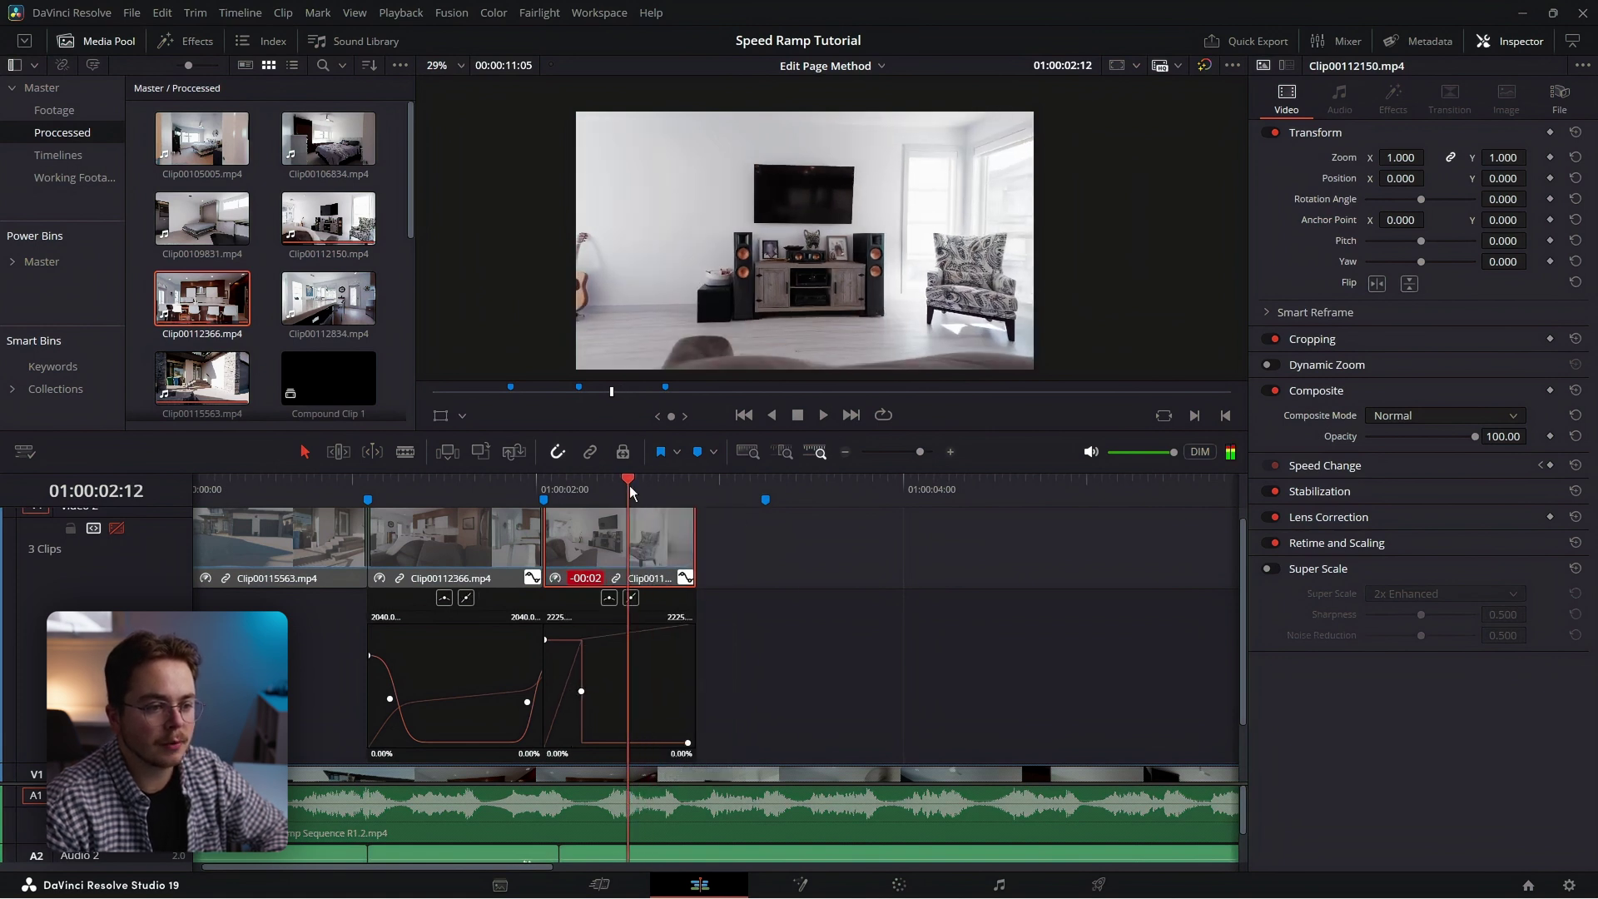
# Lower the speed of Clip00112150.mp4 after its last speed keyframe to stretch out the end of the shot
pyautogui.click(950, 452)
pyautogui.click(963, 596)
pyautogui.moveTo(795, 742); pyautogui.dragTo(795, 756)
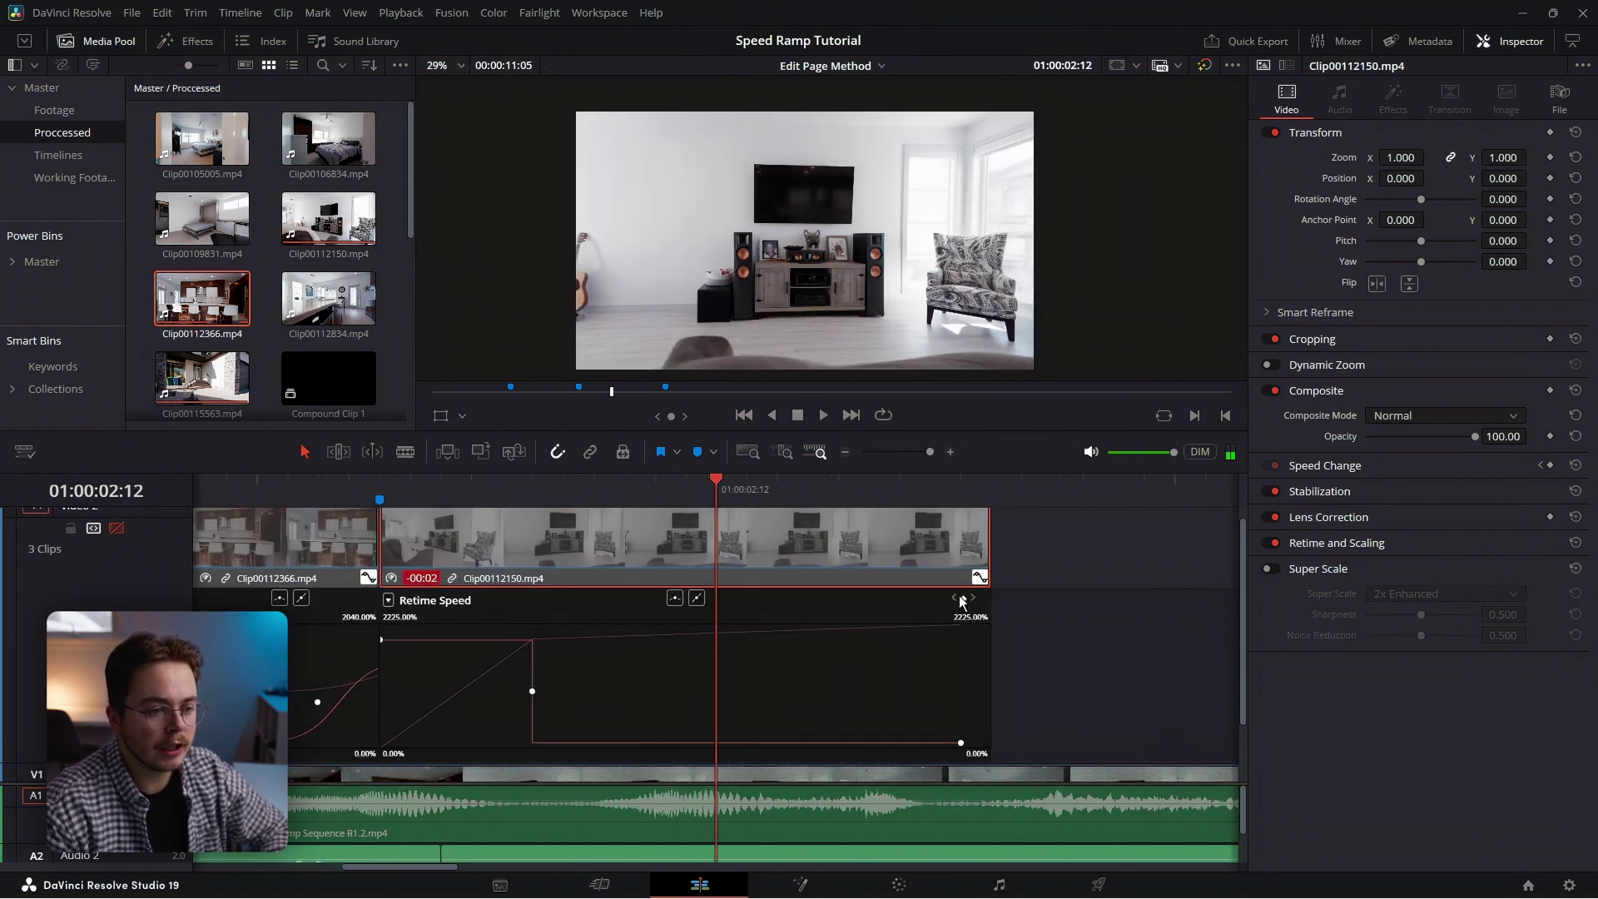
pyautogui.moveTo(824, 684); pyautogui.dragTo(824, 691)
# Smooth the second speed keyframe of Clip00112150.mp4 with wide handles, and move the last keyframe earlier to just past 01:00:02:12
pyautogui.click(819, 451)
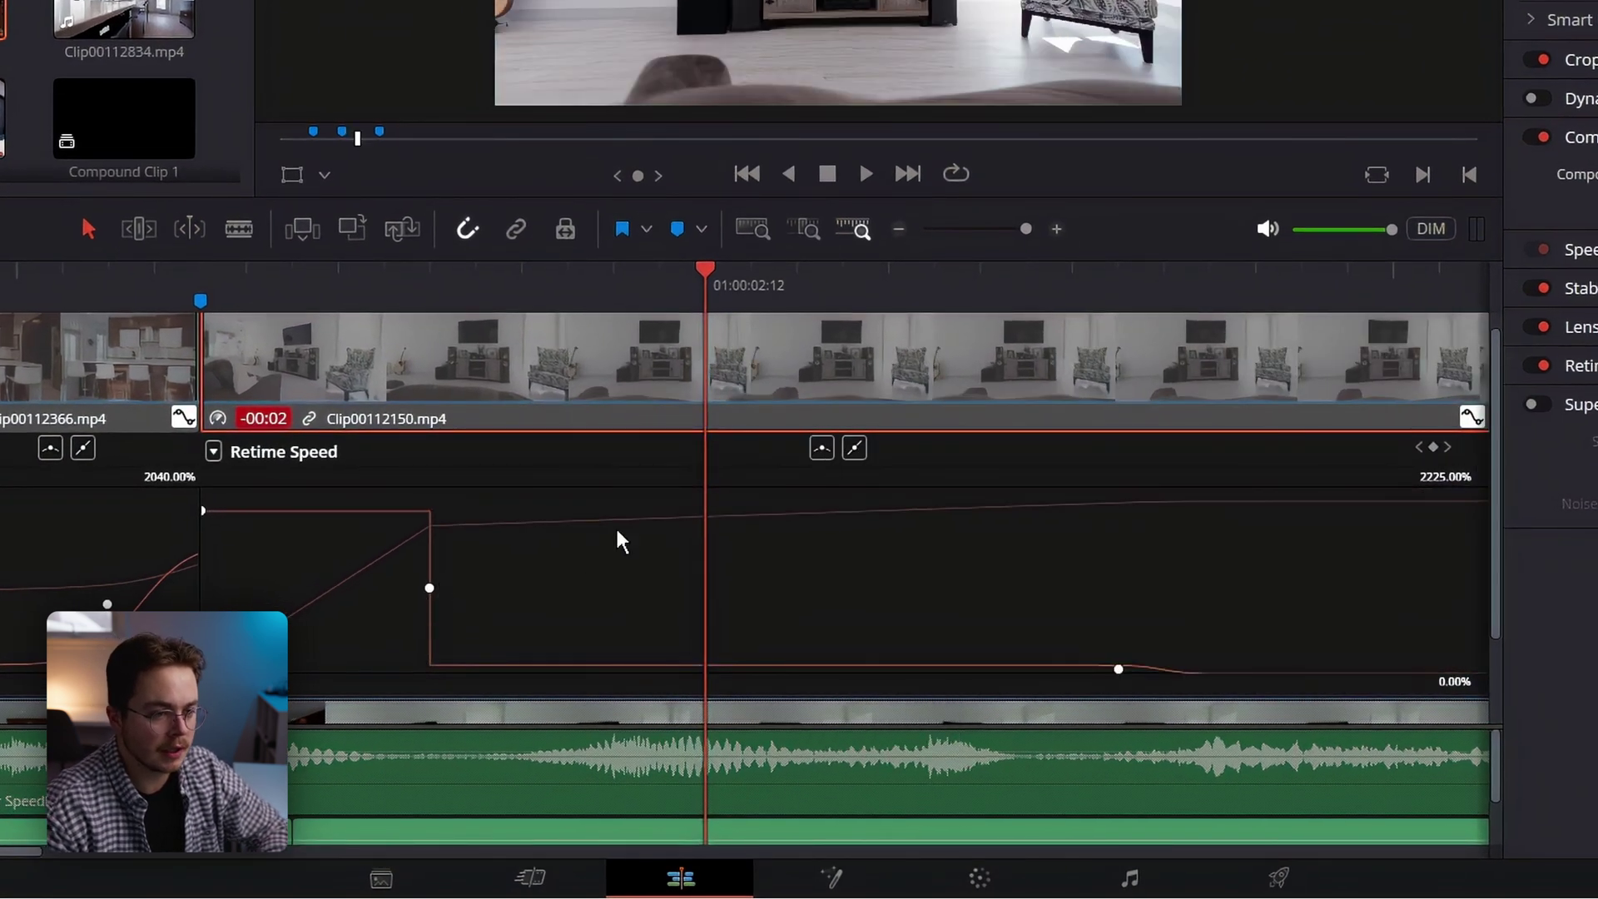
pyautogui.click(821, 451)
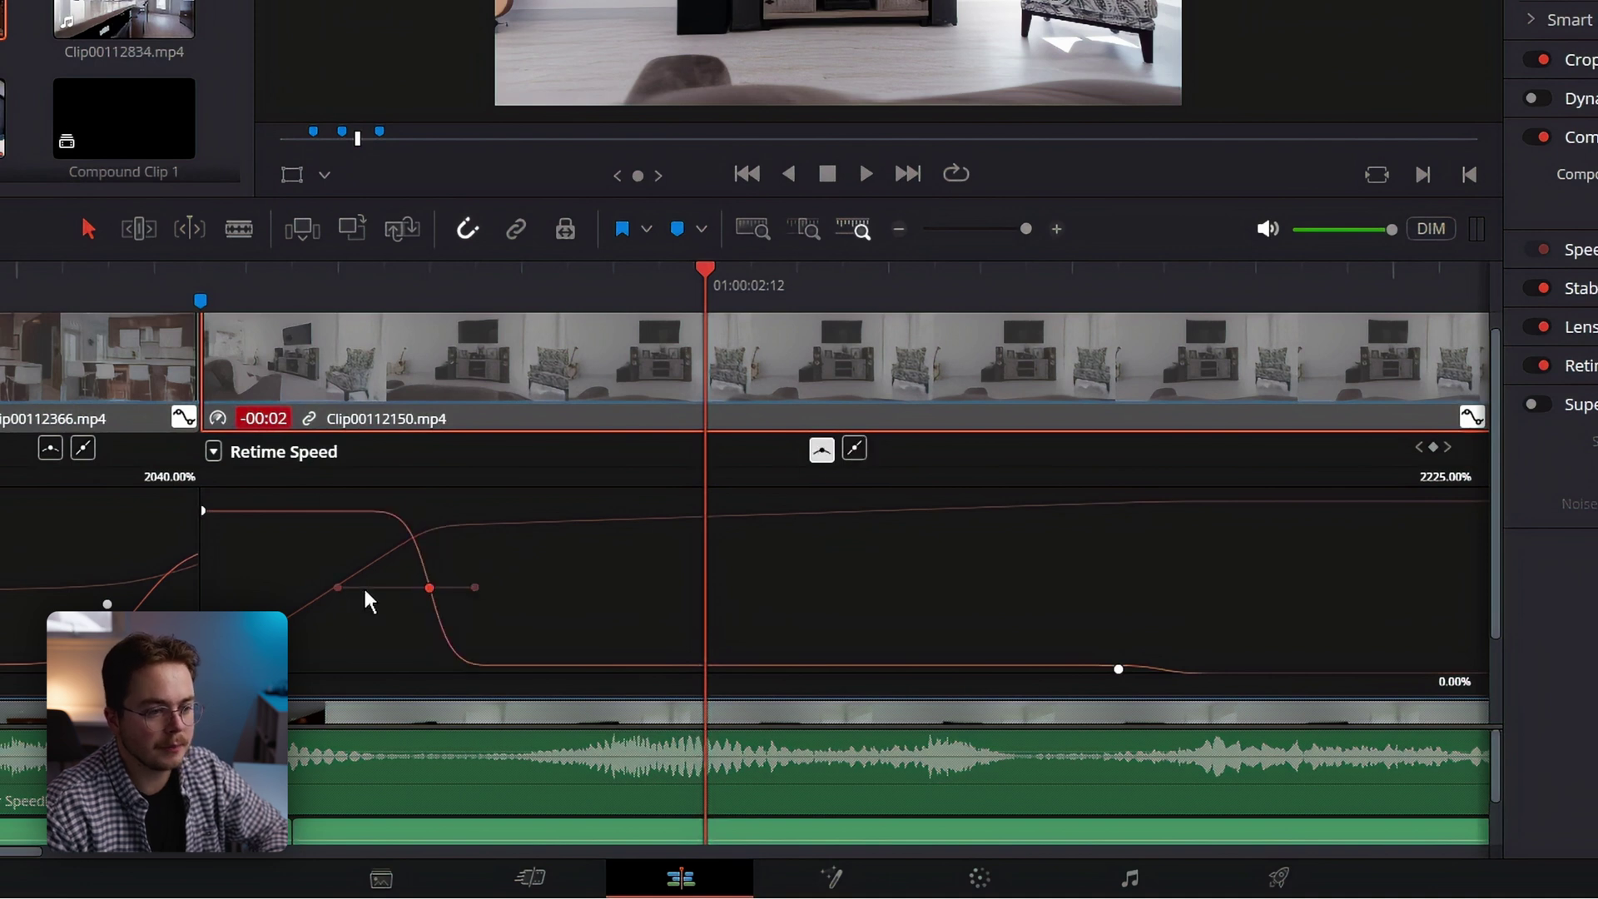
pyautogui.moveTo(338, 584); pyautogui.dragTo(202, 588)
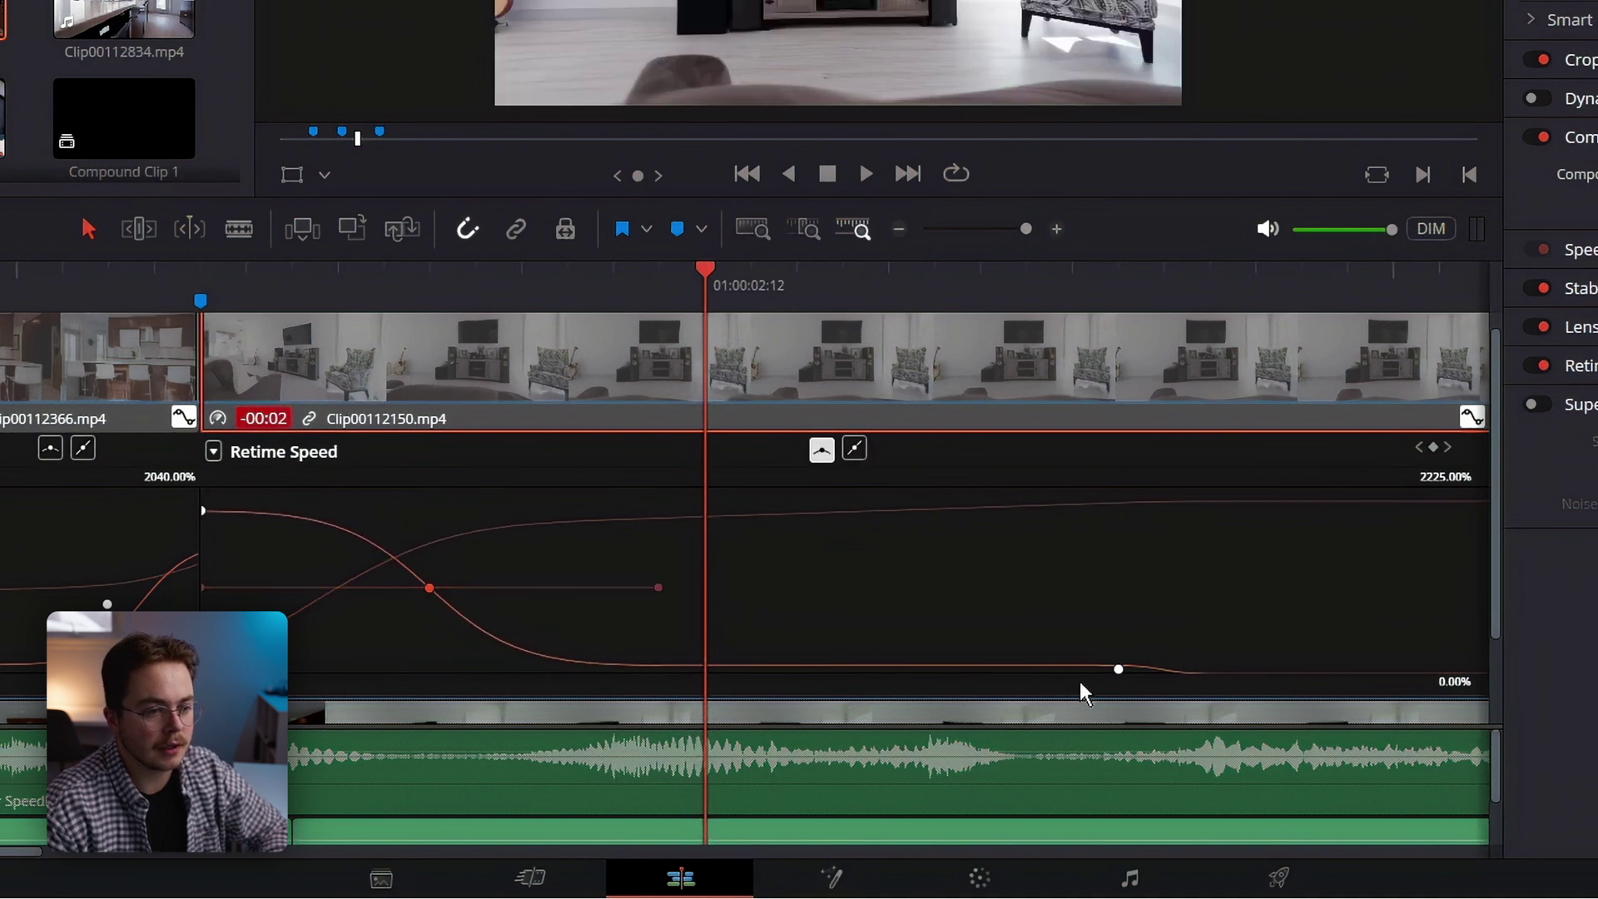
pyautogui.moveTo(1119, 670); pyautogui.dragTo(751, 668)
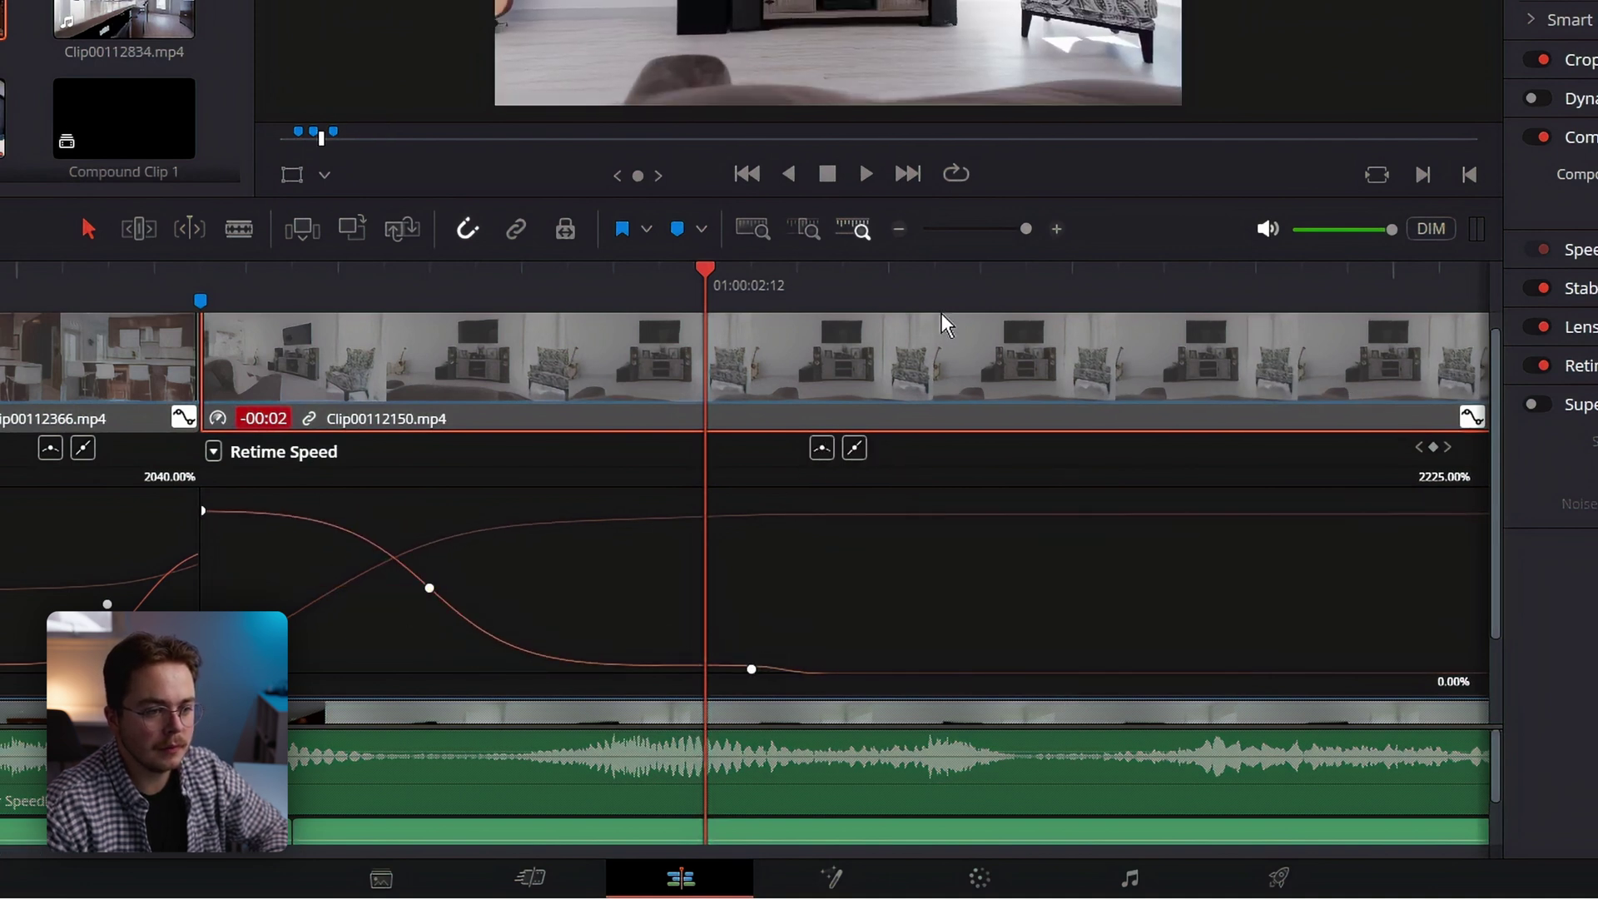
# Split Clip00112150.mp4 at 01:00:02:16 and delete the part after the cut
pyautogui.click(899, 235)
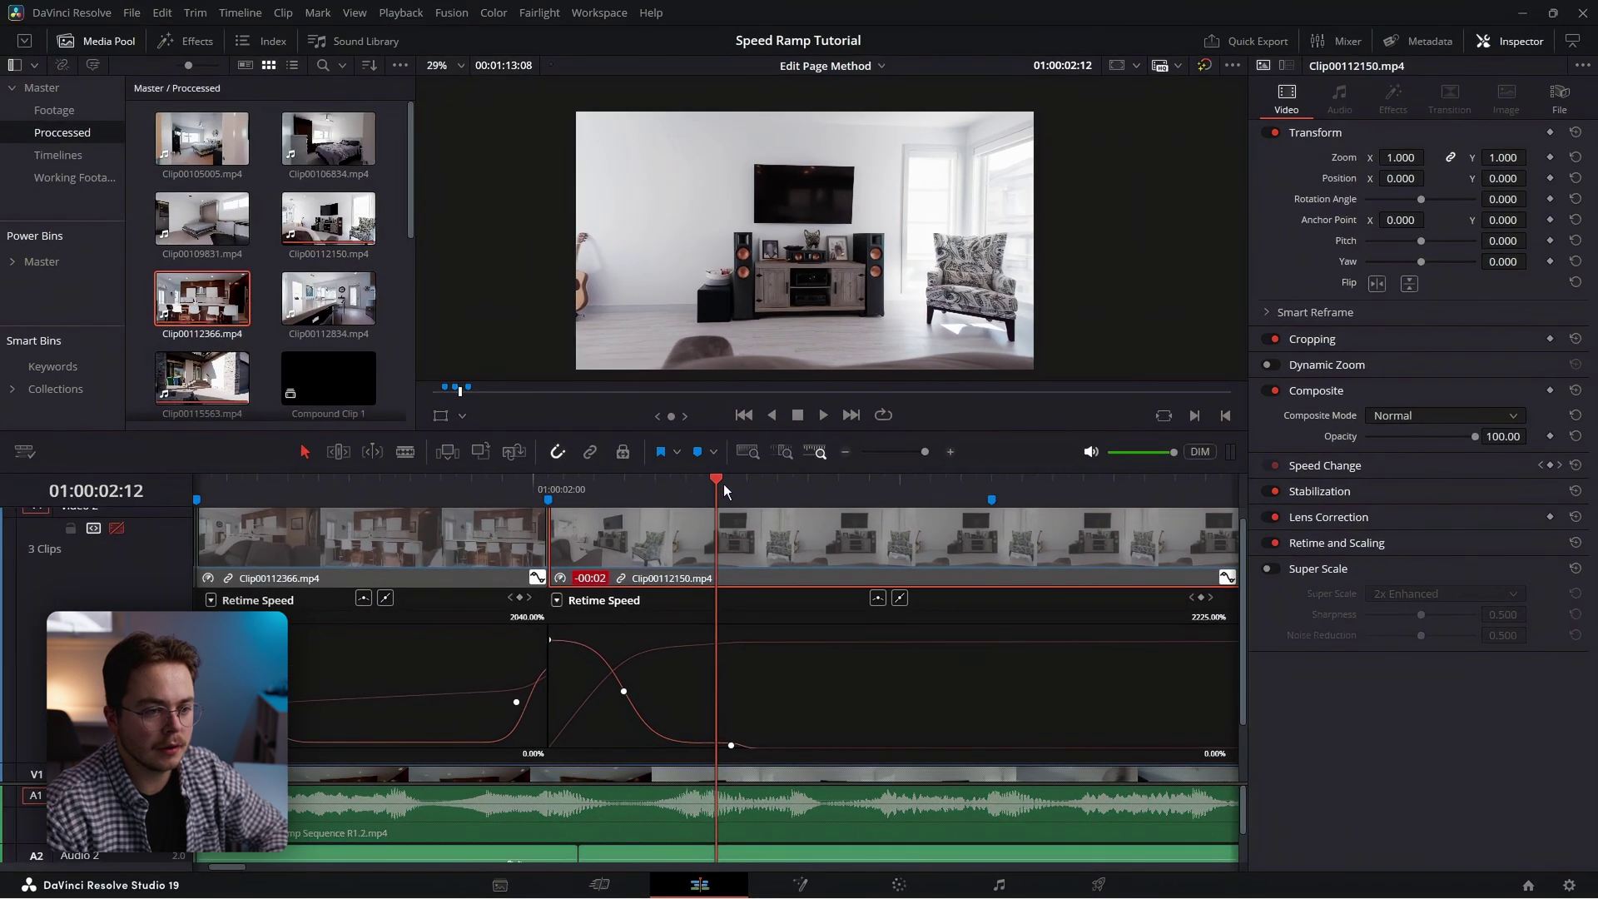
pyautogui.moveTo(722, 482); pyautogui.dragTo(782, 484)
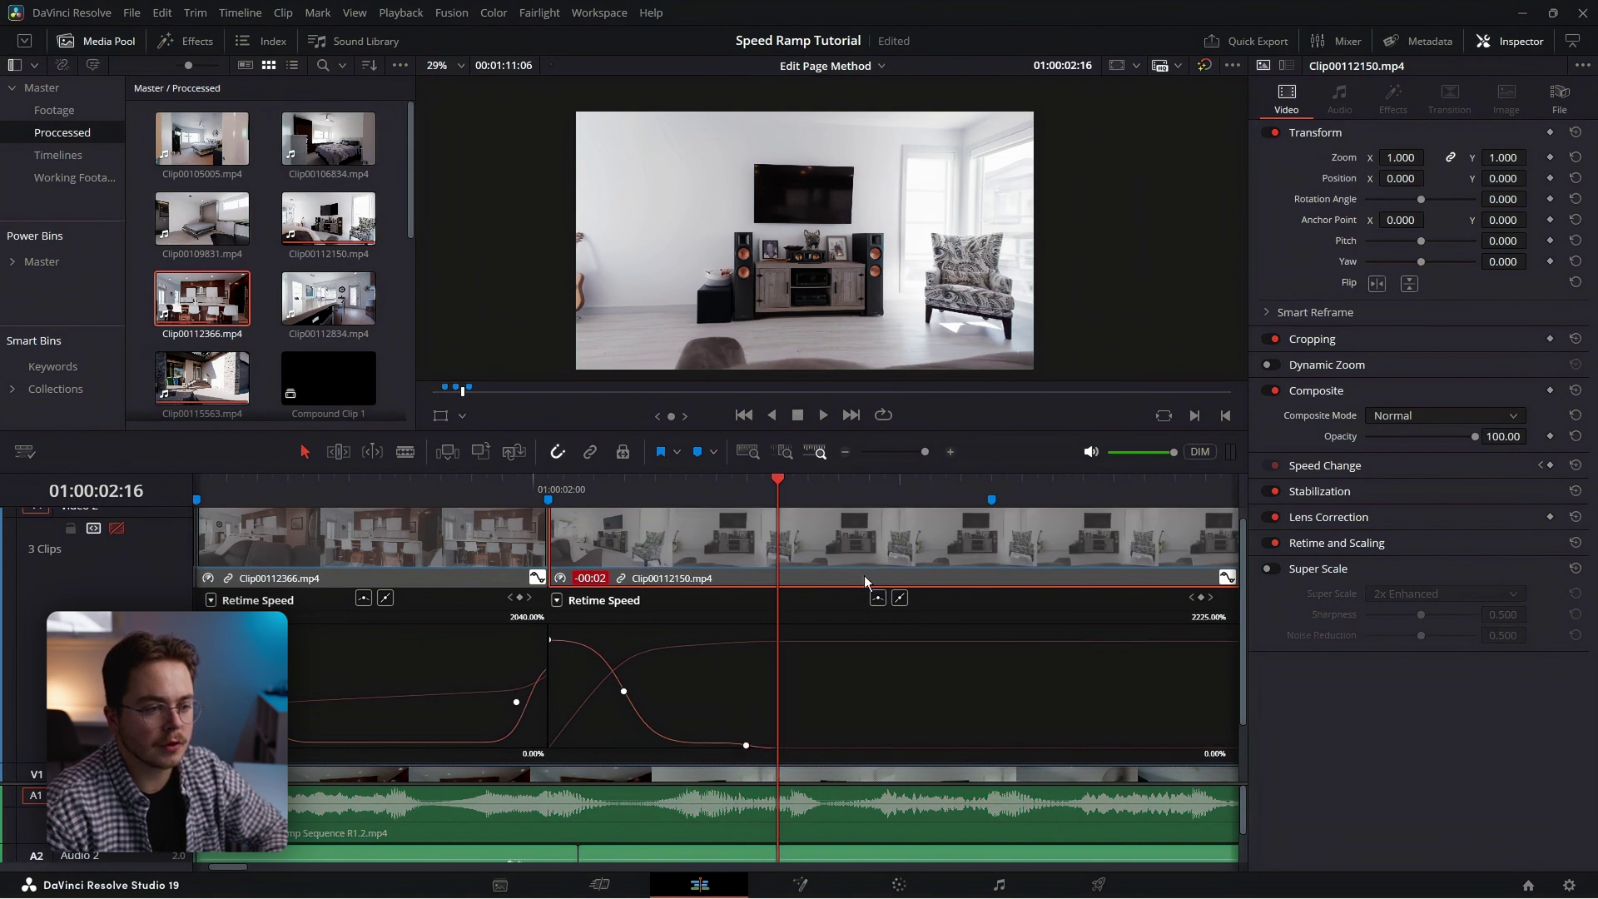
pyautogui.hotkey('ctrl', 'b')
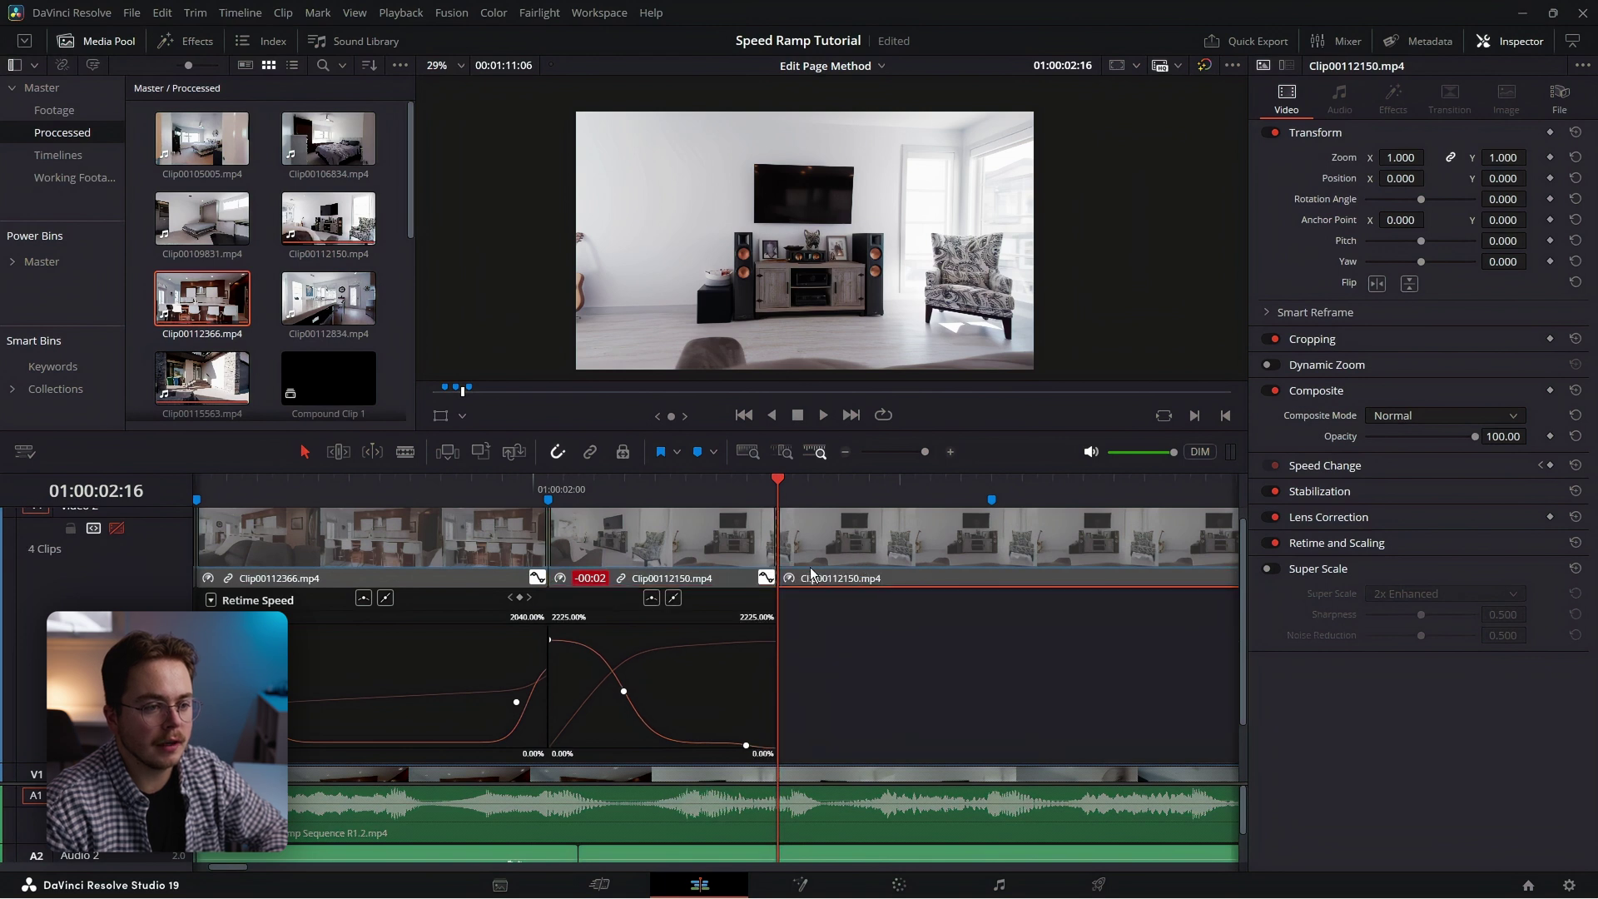
pyautogui.press('Delete')
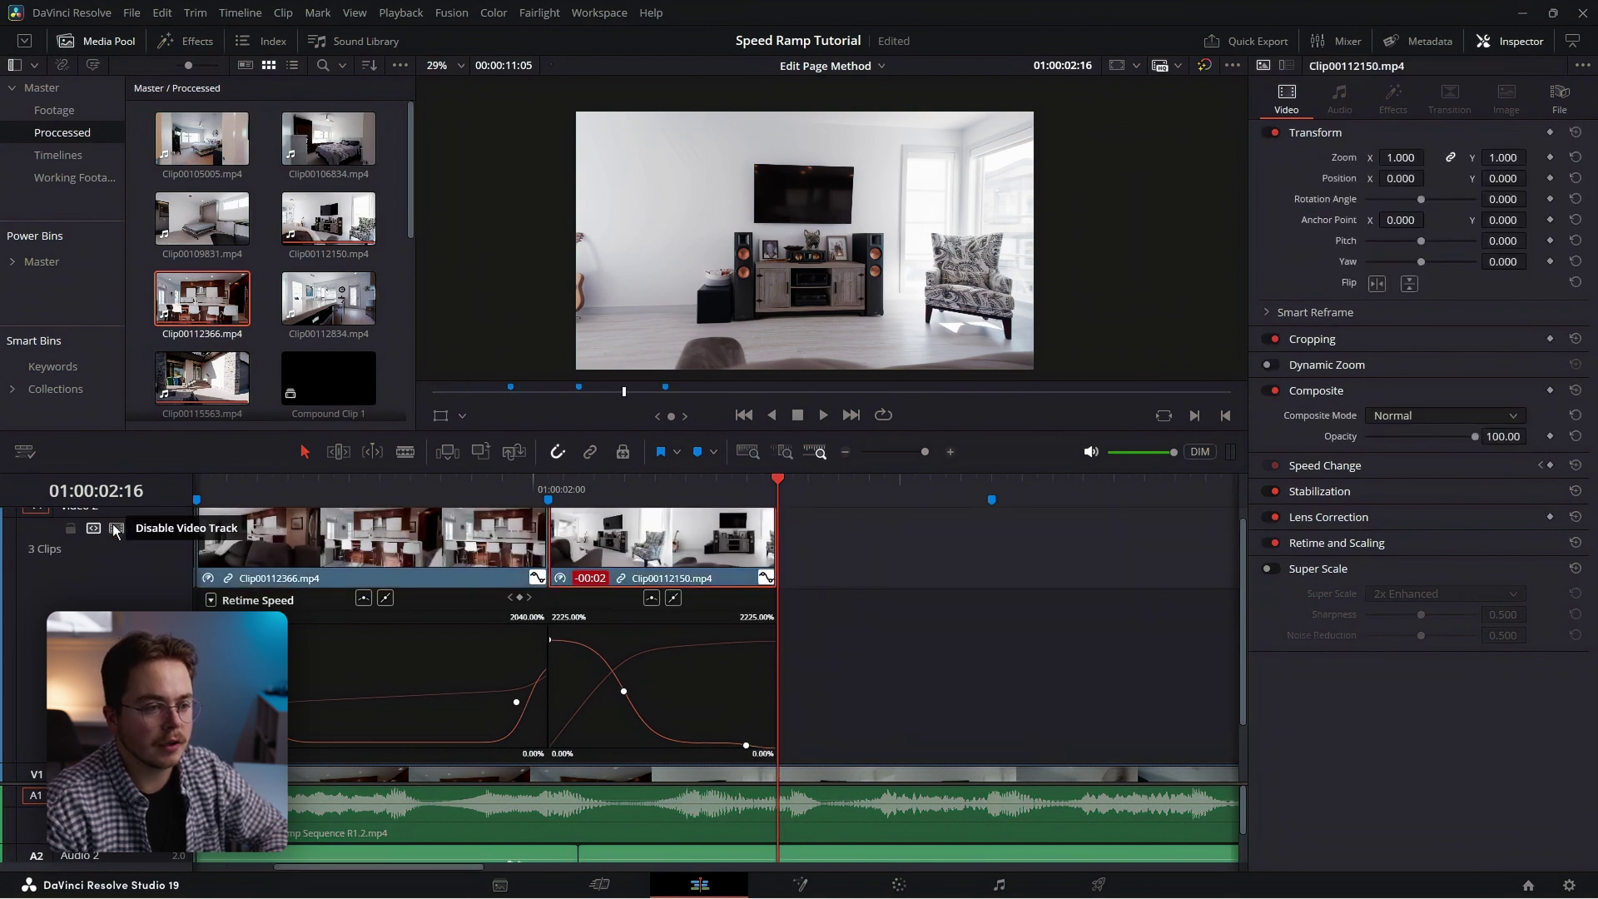
# Set Clip00112150.mp4 to Optical Flow retiming with Speed Warp Faster motion estimation, and turn on Render Cache Color Output for it
pyautogui.rightClick(659, 536)
pyautogui.click(908, 568)
pyautogui.click(1306, 545)
pyautogui.click(1444, 568)
pyautogui.click(1436, 642)
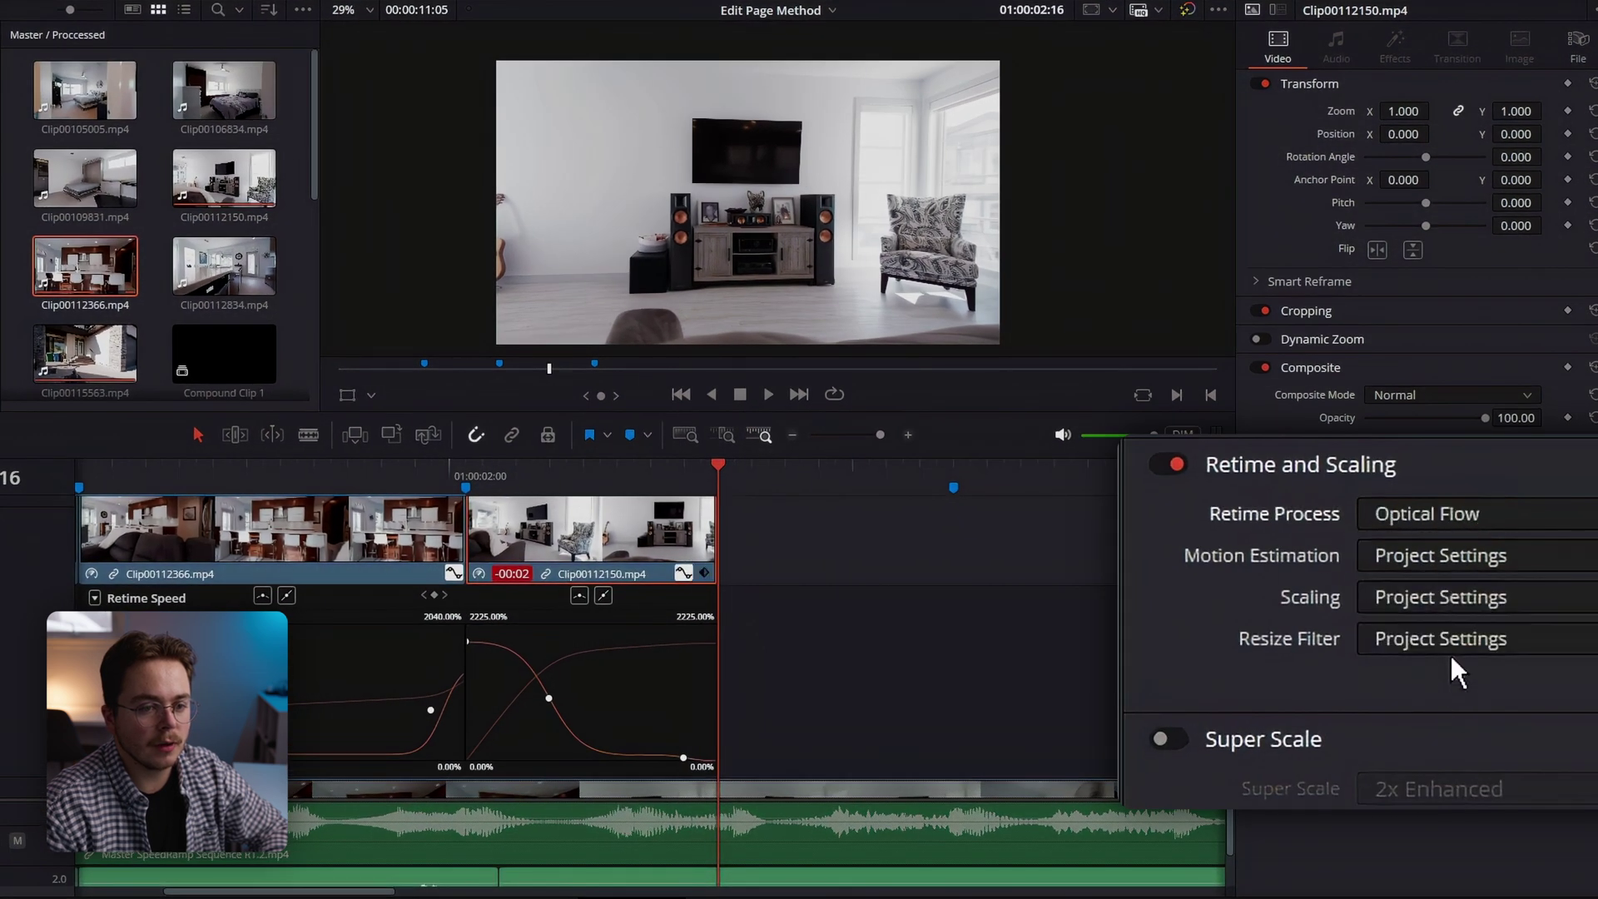
pyautogui.click(1450, 566)
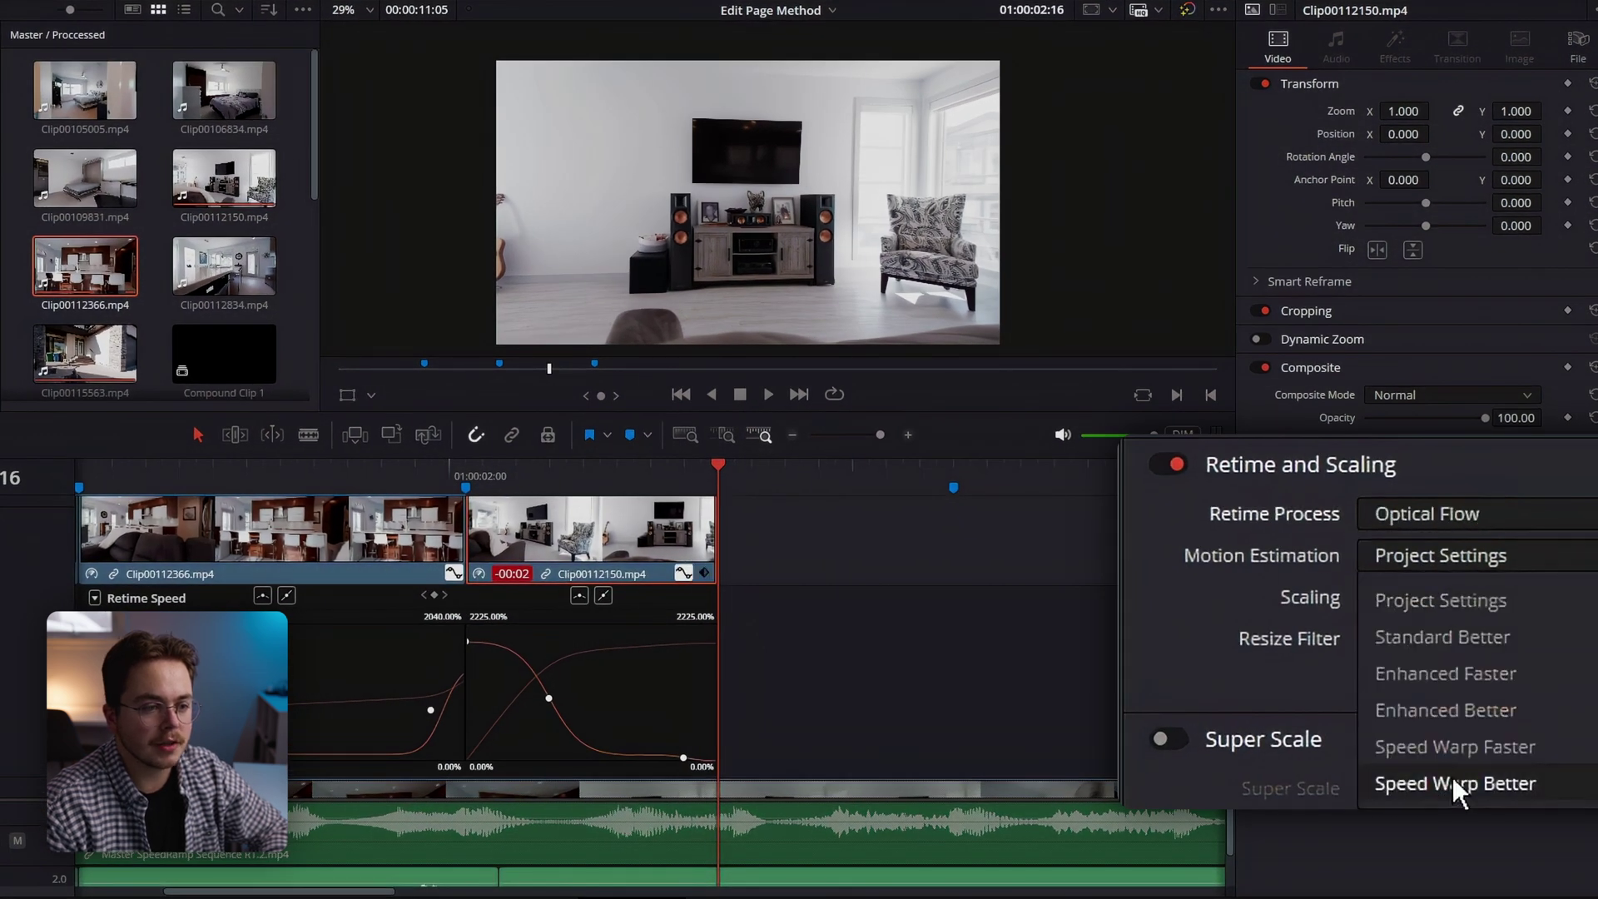
pyautogui.click(1457, 747)
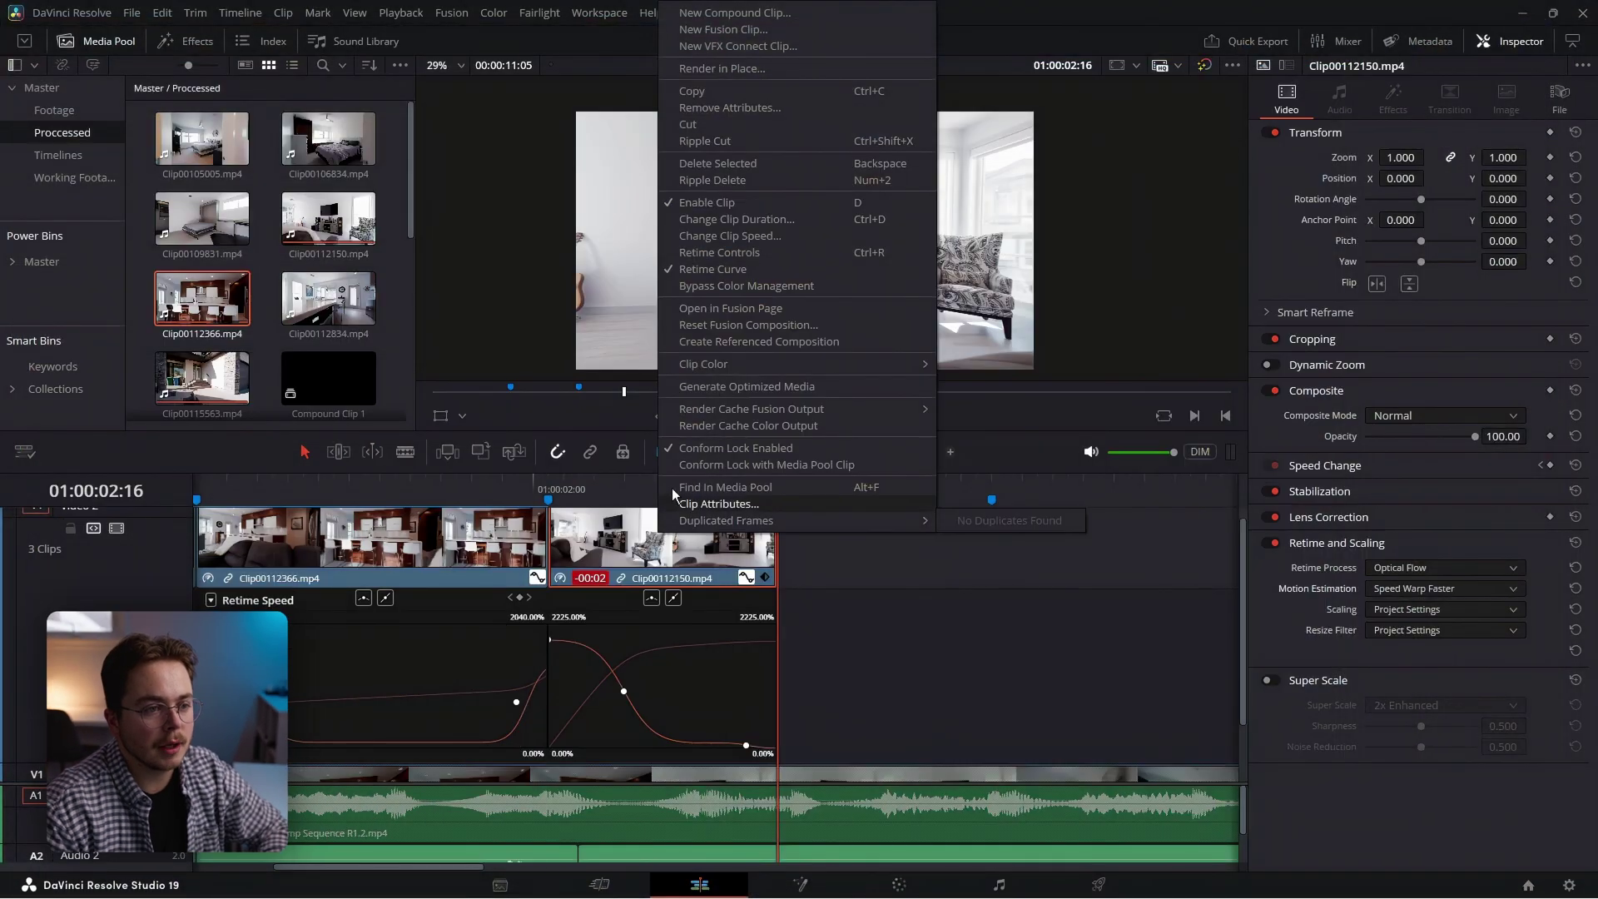
pyautogui.click(732, 427)
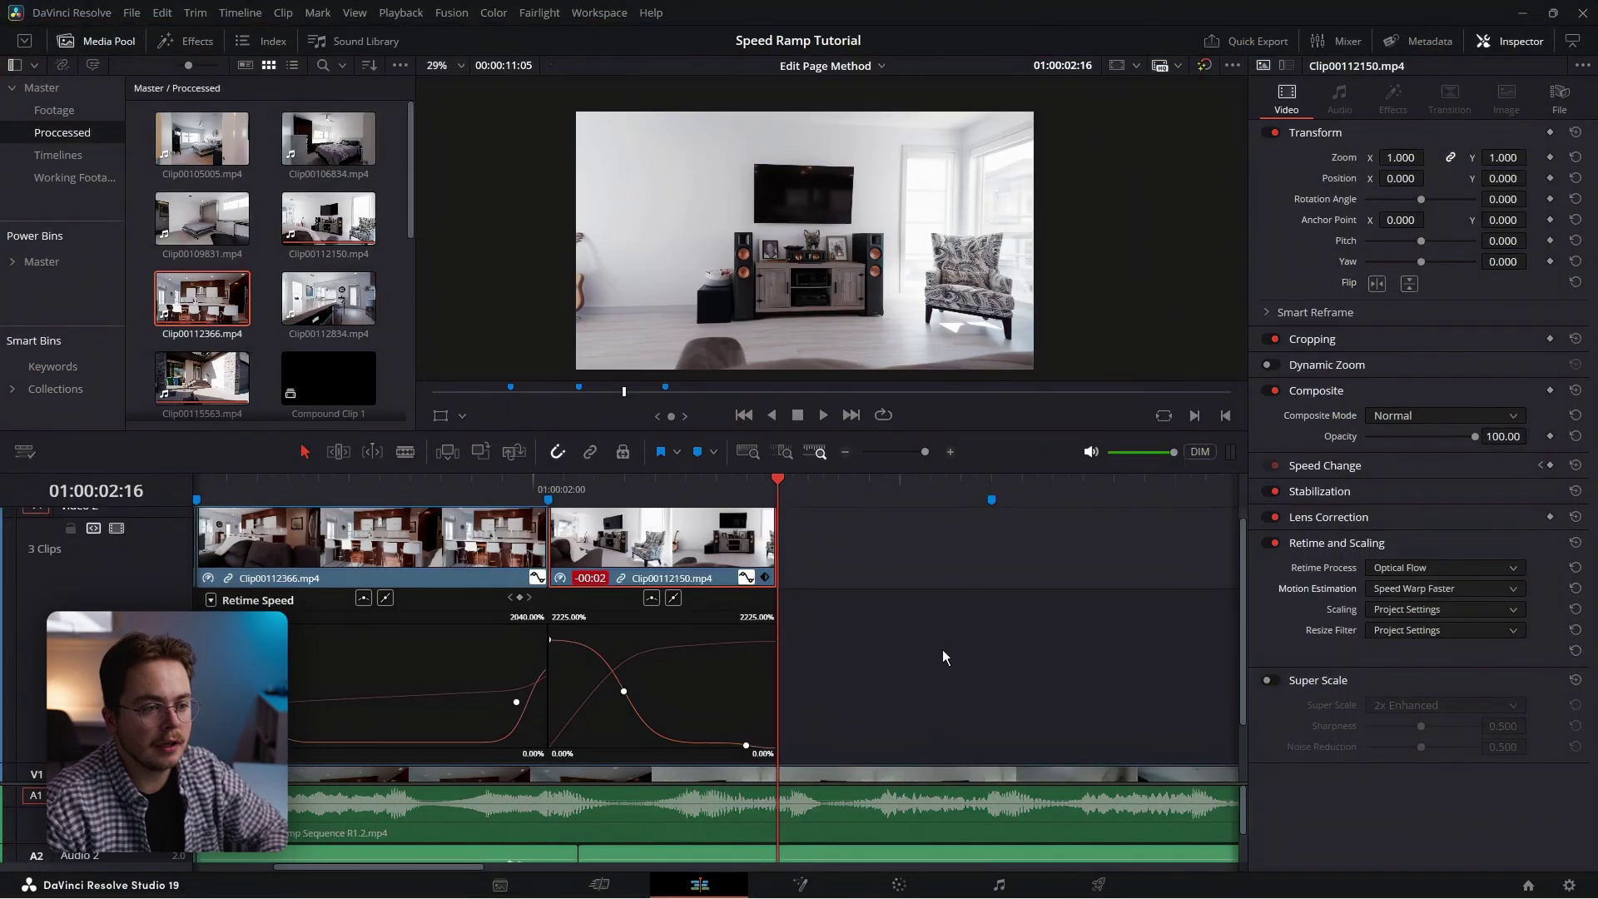
pyautogui.click(912, 662)
# Duplicate Clip00112150.mp4 directly after itself at 01:00:02:16 and convert the copy into a new compound clip
pyautogui.click(682, 551)
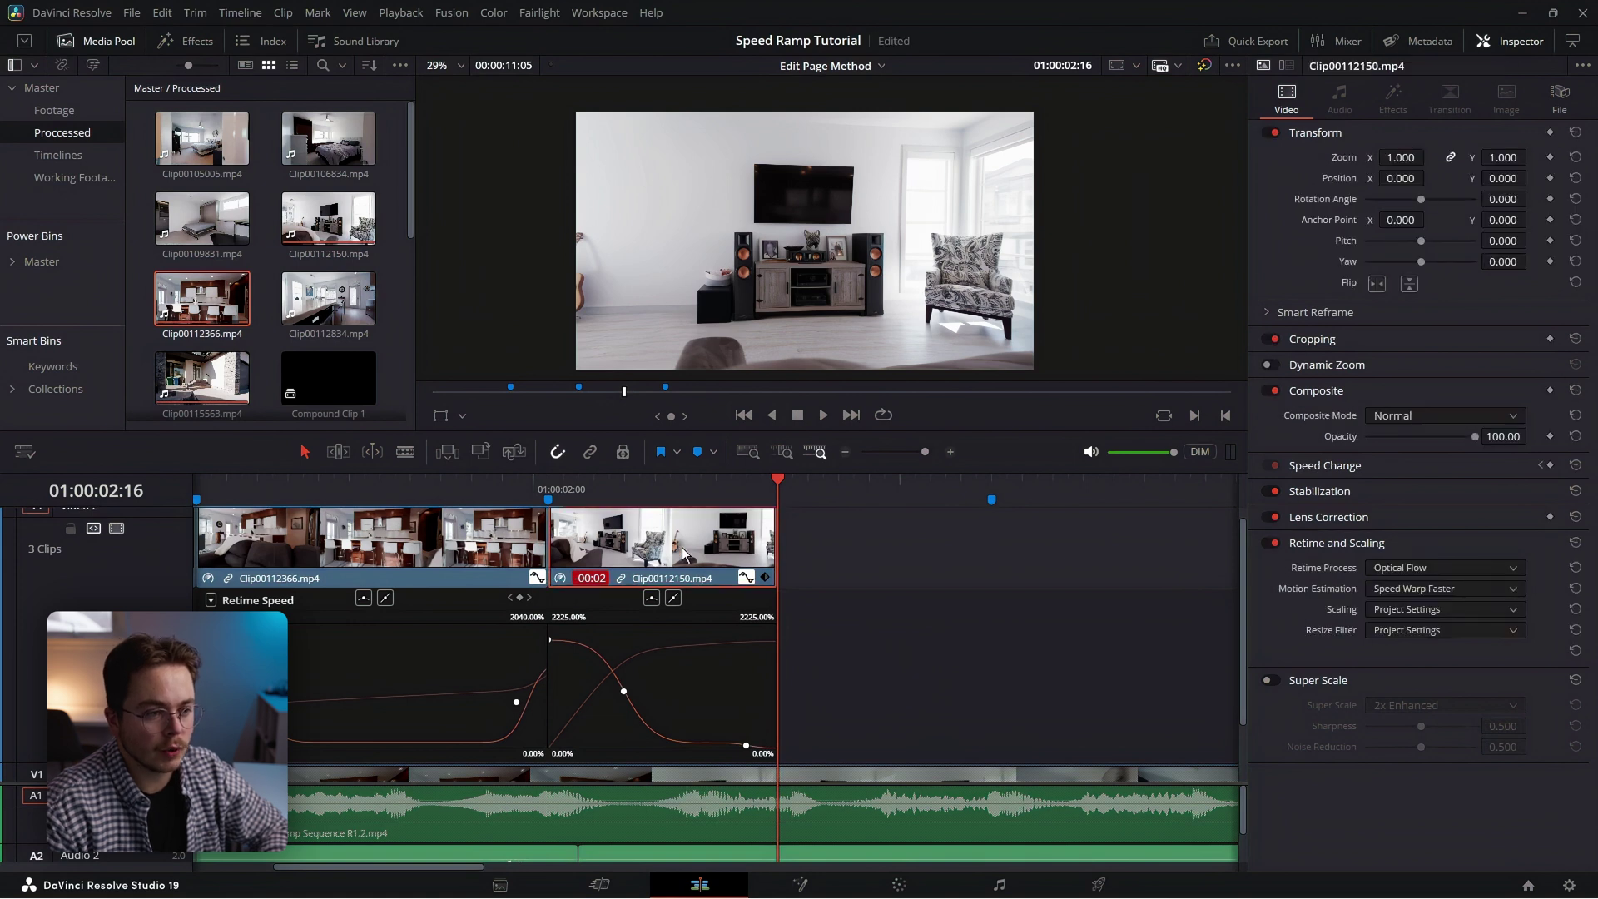
pyautogui.moveTo(623, 548); pyautogui.dragTo(857, 559)
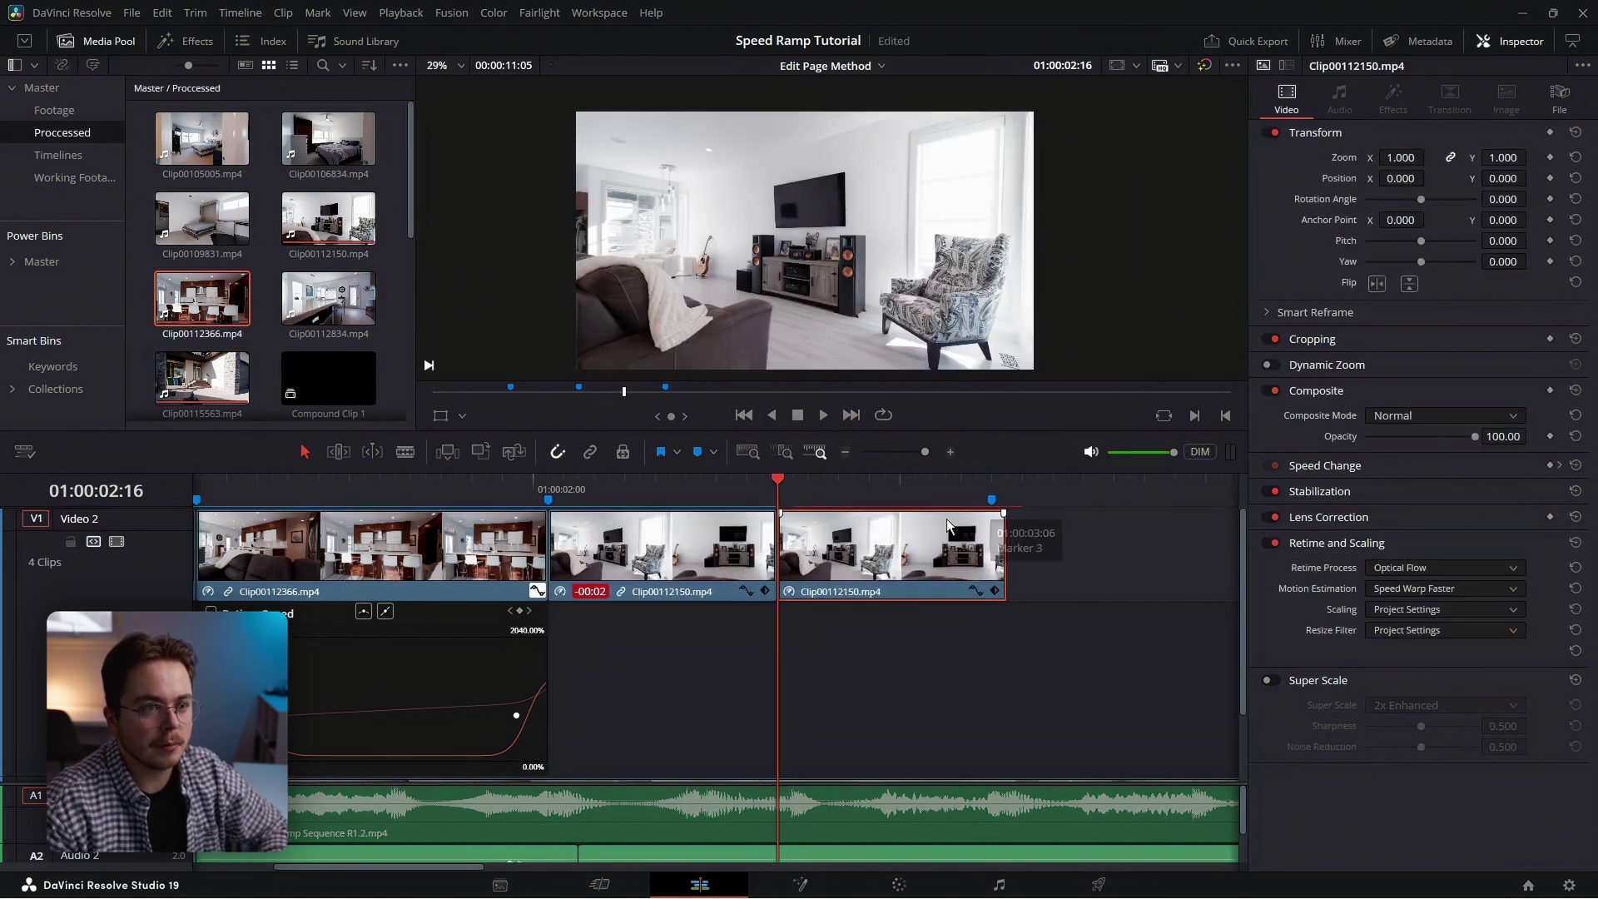
pyautogui.rightClick(920, 546)
pyautogui.click(996, 22)
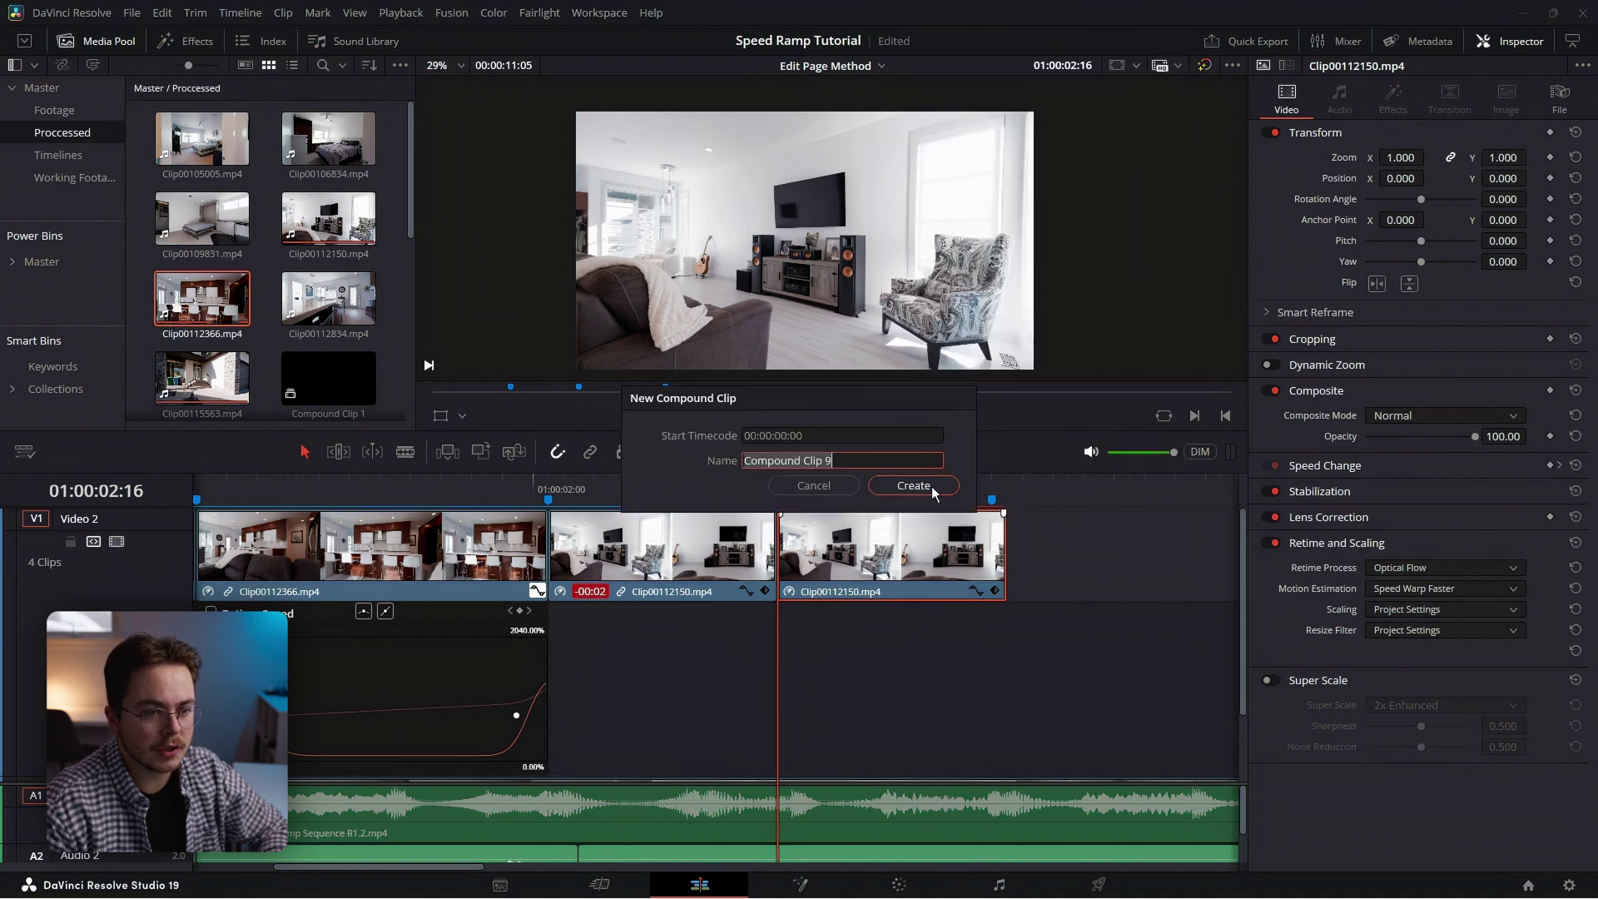
pyautogui.click(921, 487)
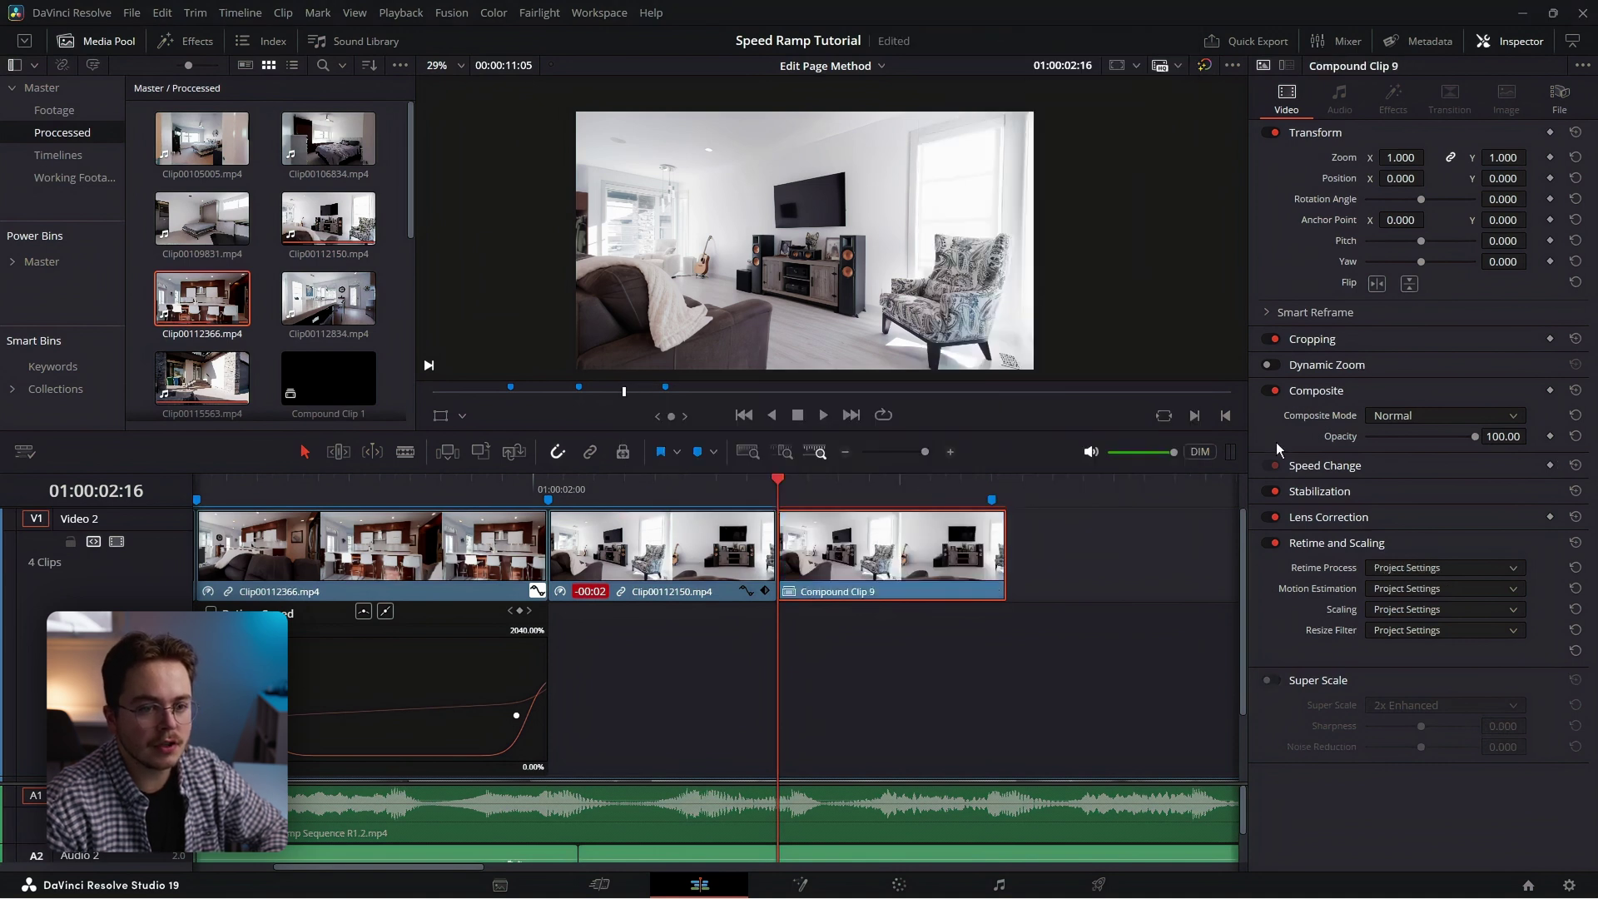
# Reverse the compound clip's playback direction and play the sequence from 01:00:02:01 to check the transition
pyautogui.click(1321, 467)
pyautogui.click(1405, 491)
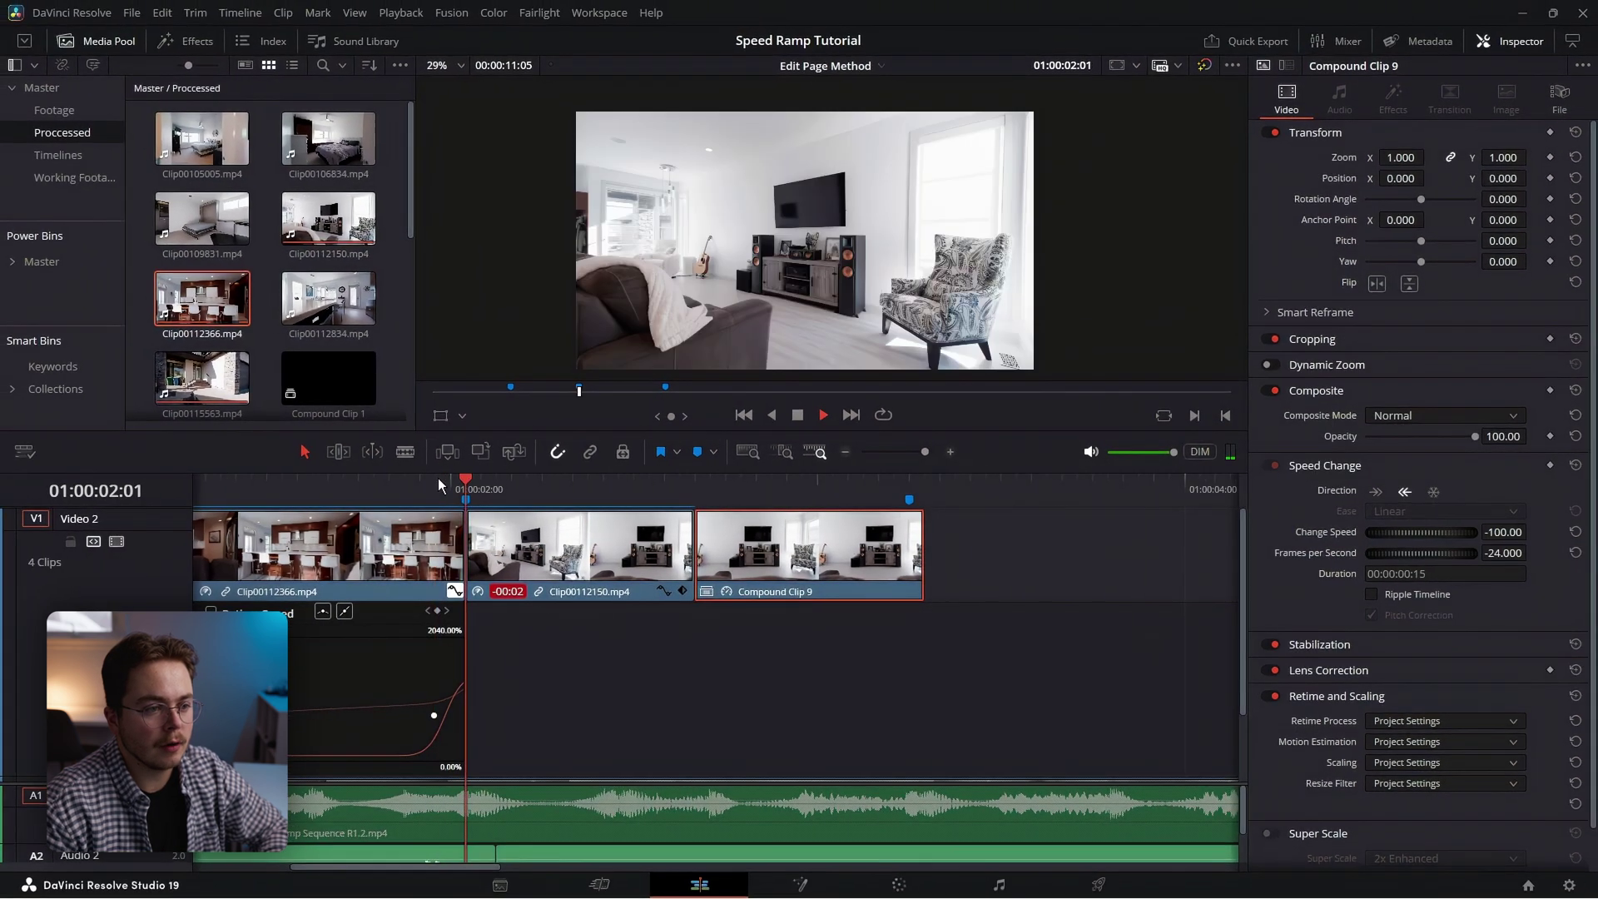
pyautogui.press('space')
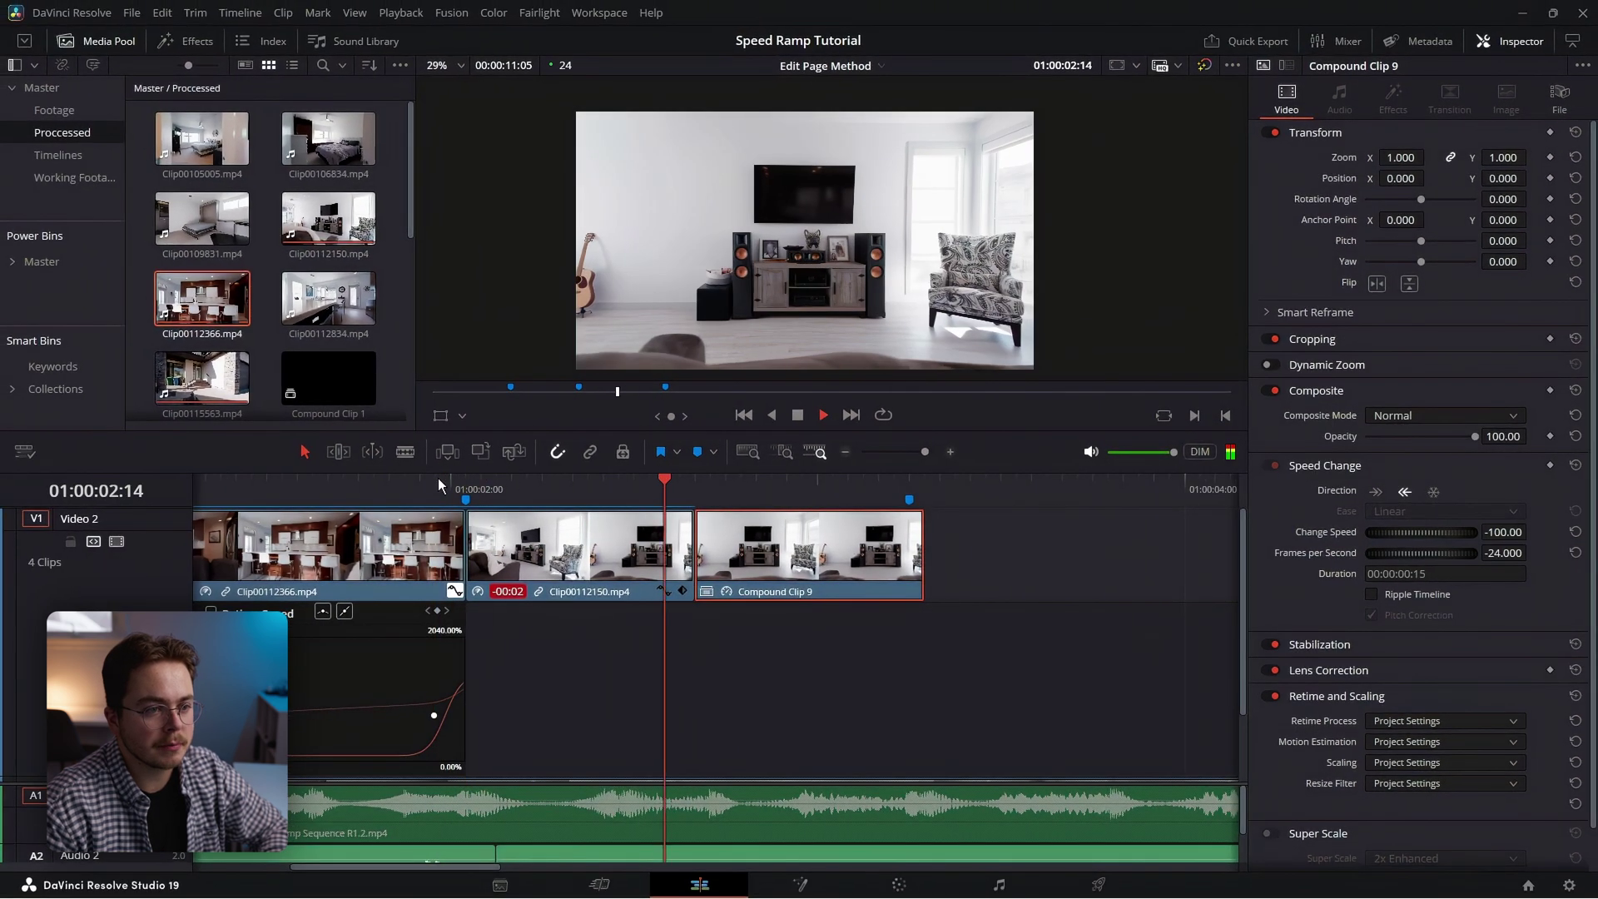
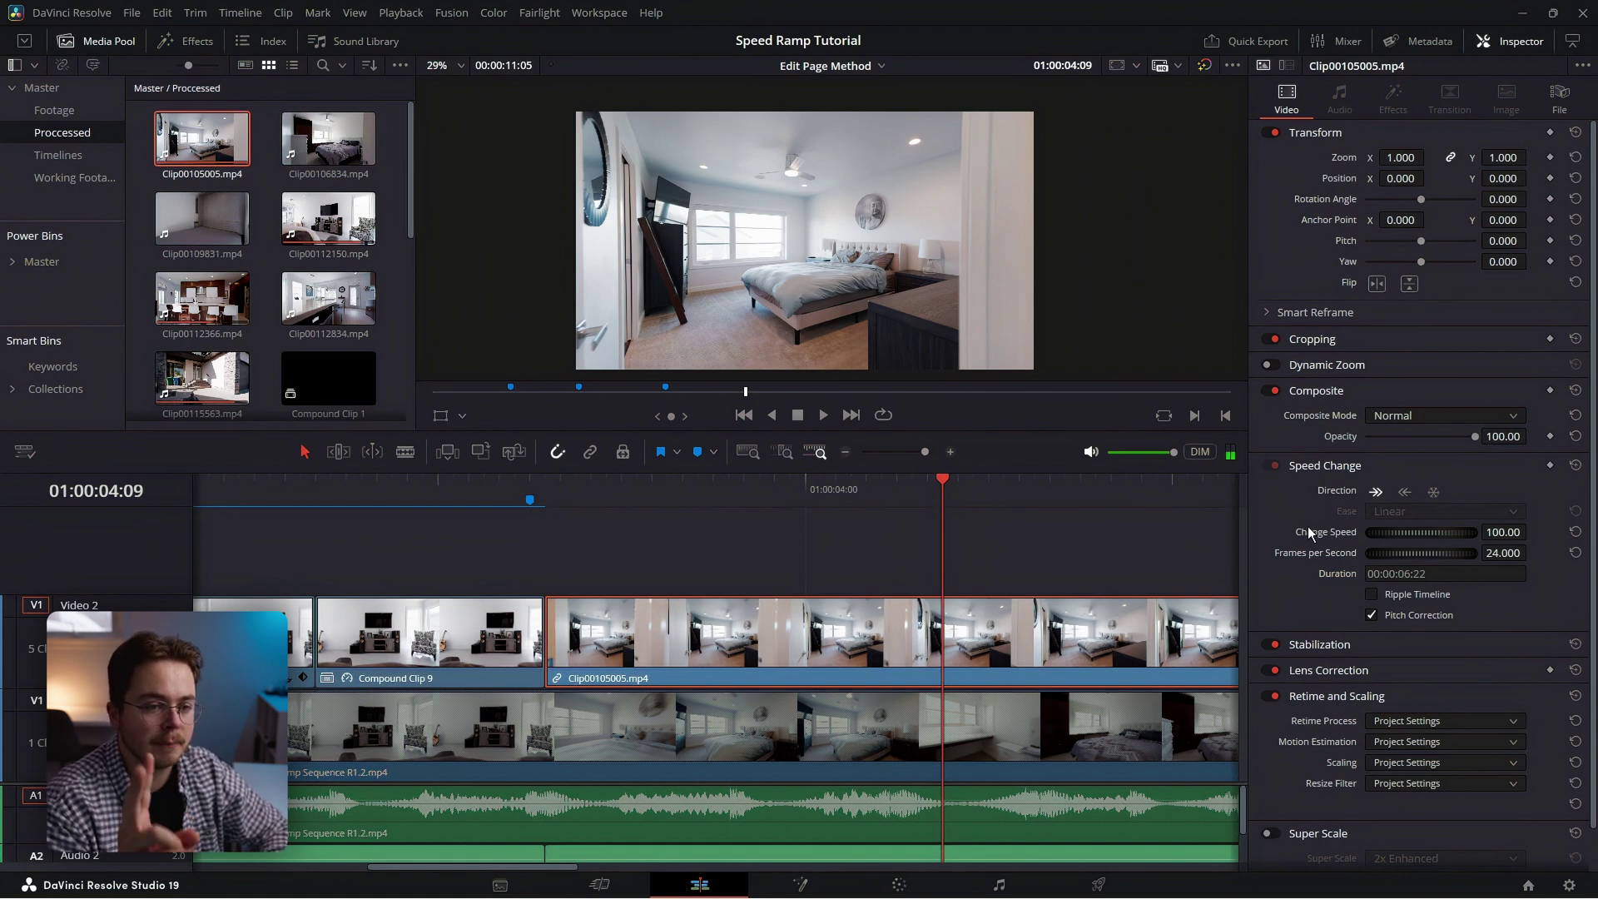
# Reverse the playback direction of Clip00105005.mp4 and display its retime curve
pyautogui.click(1404, 492)
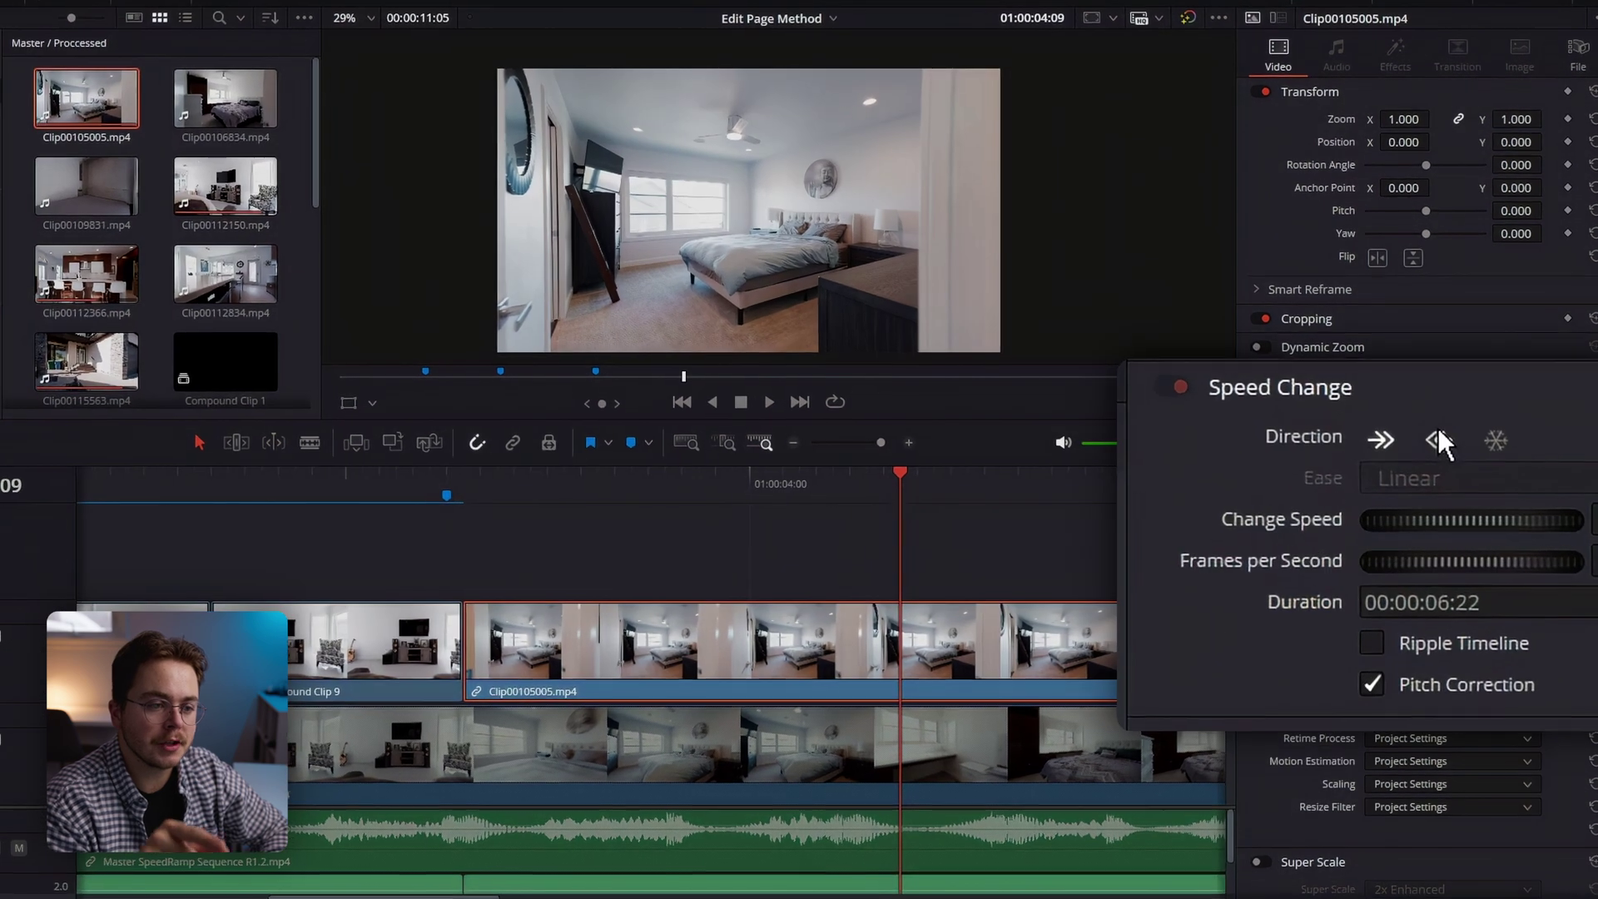
pyautogui.rightClick(608, 641)
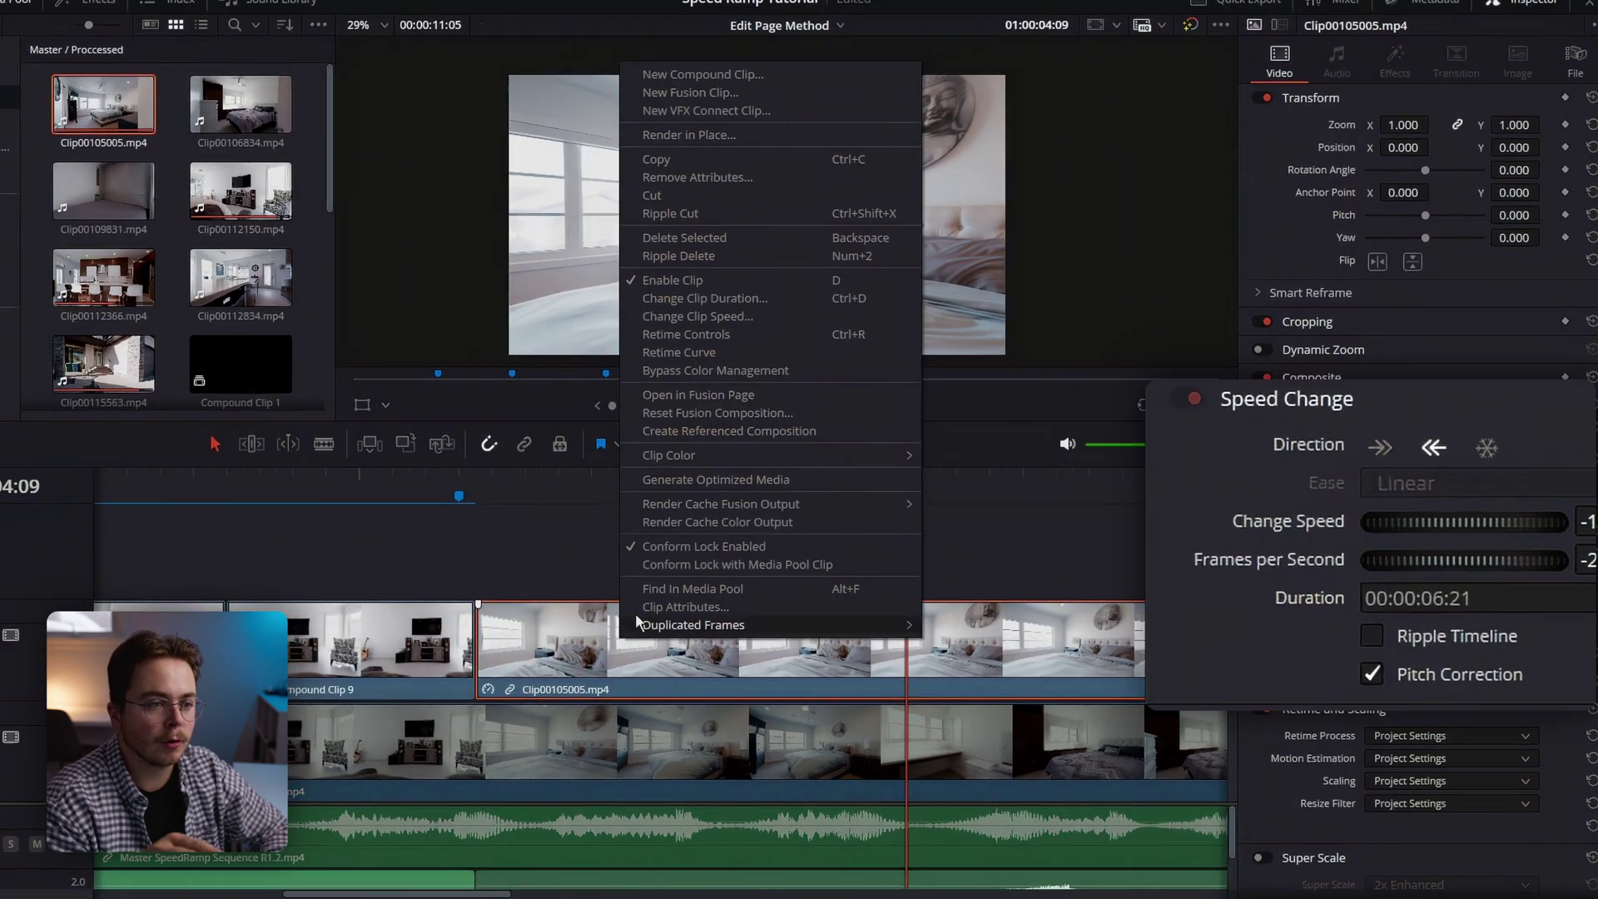
pyautogui.click(733, 367)
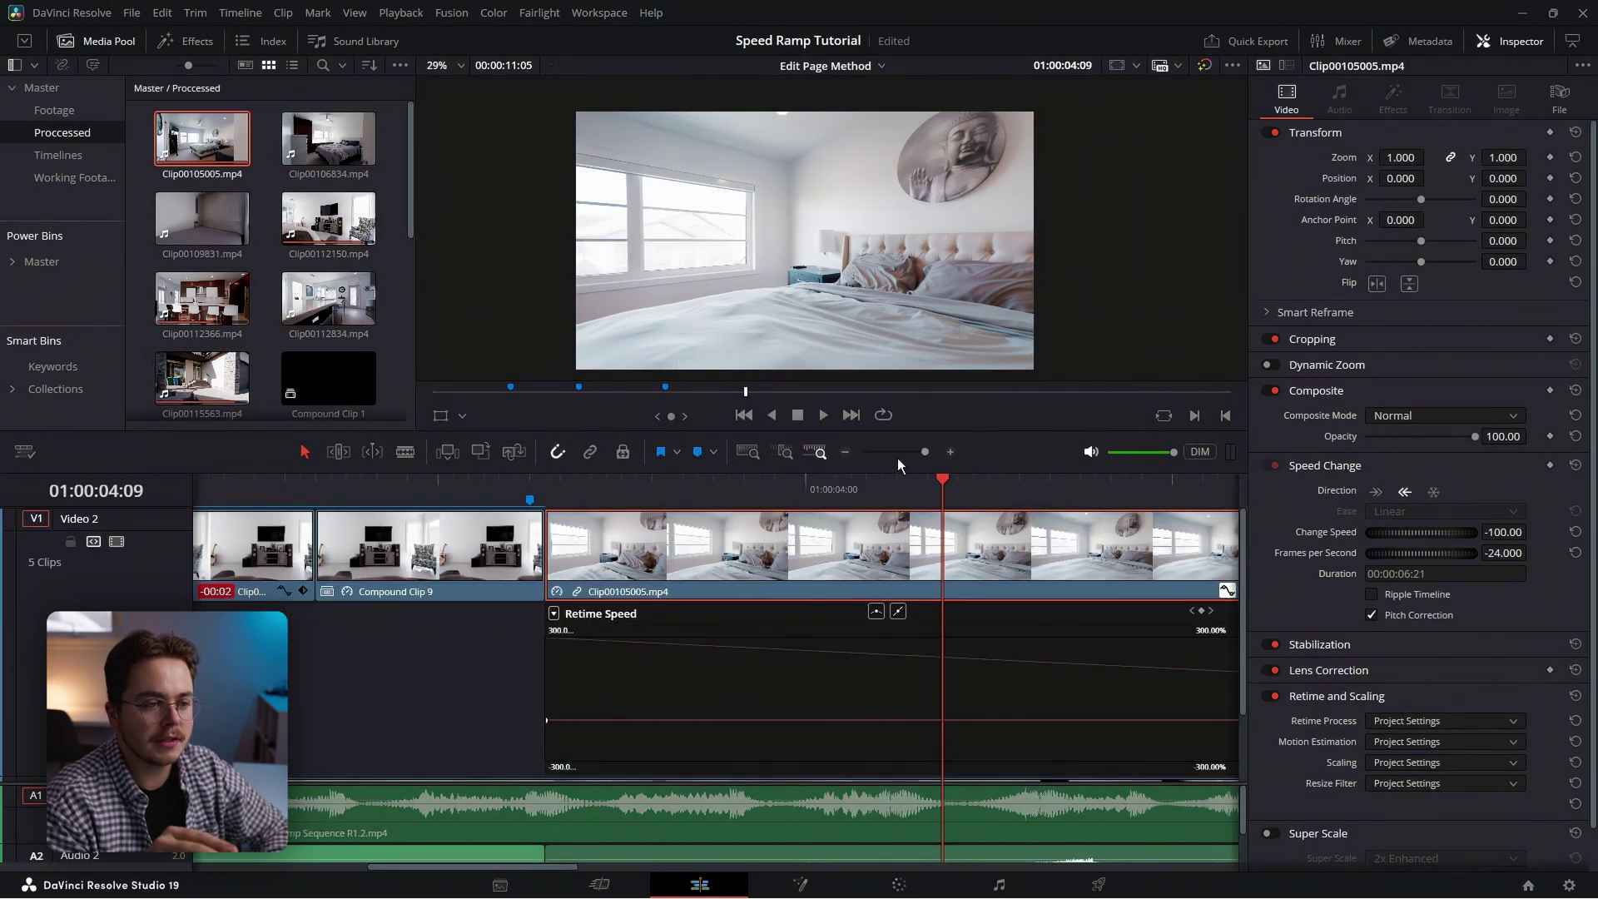
# Add speed keyframes to the retime curve of Clip00105005.mp4, about a quarter and three quarters of the way along
pyautogui.click(845, 452)
pyautogui.click(845, 452)
pyautogui.click(844, 452)
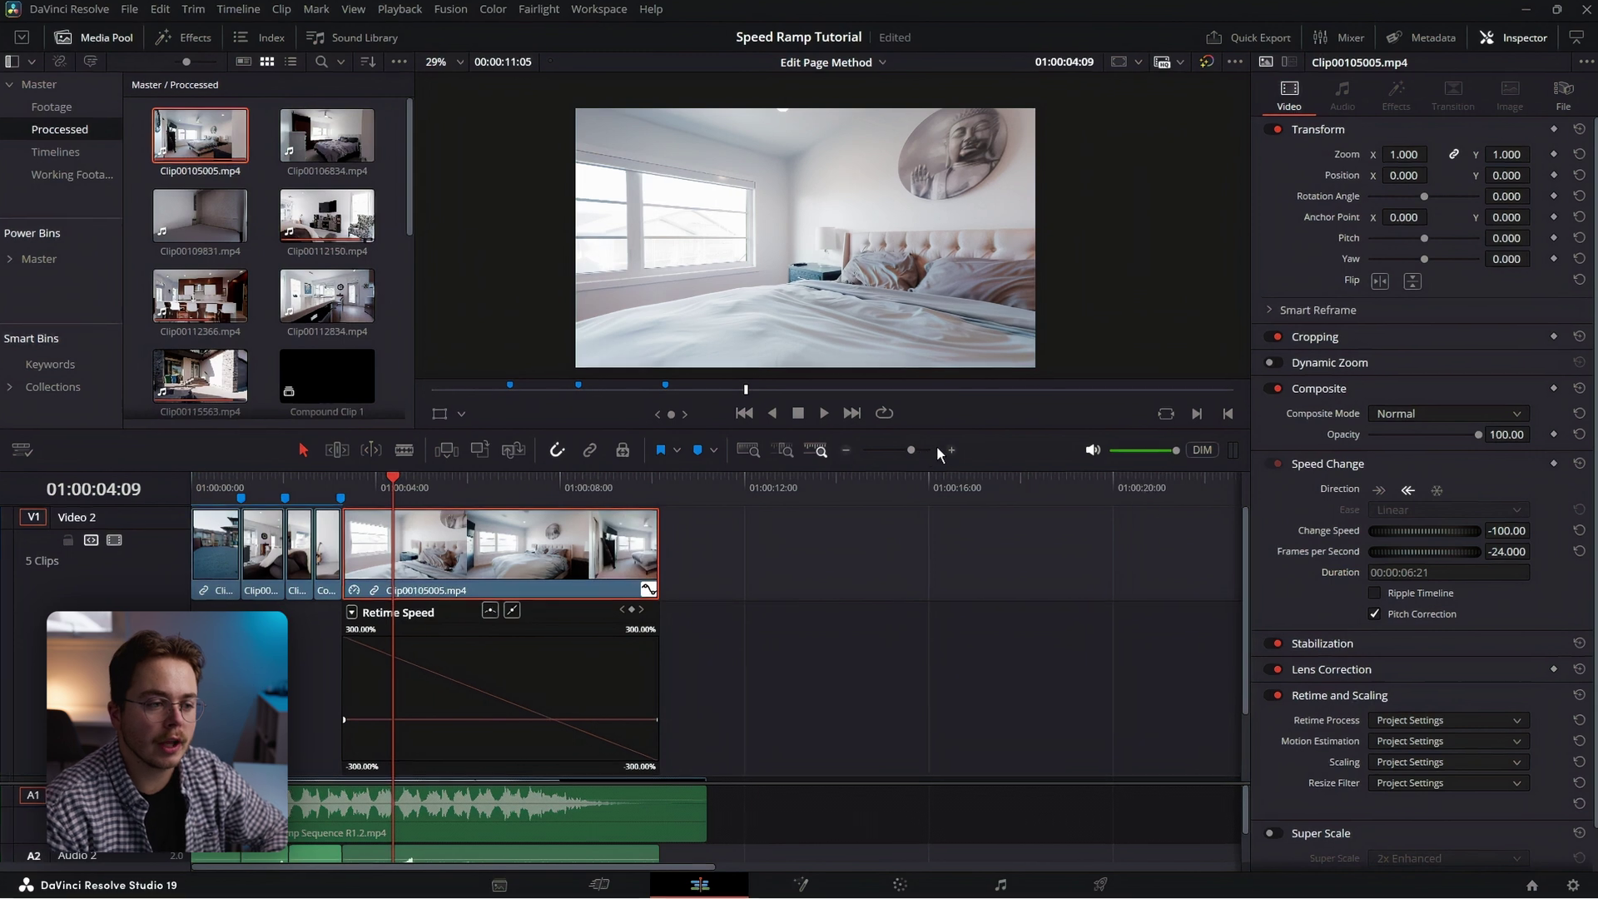
pyautogui.click(949, 450)
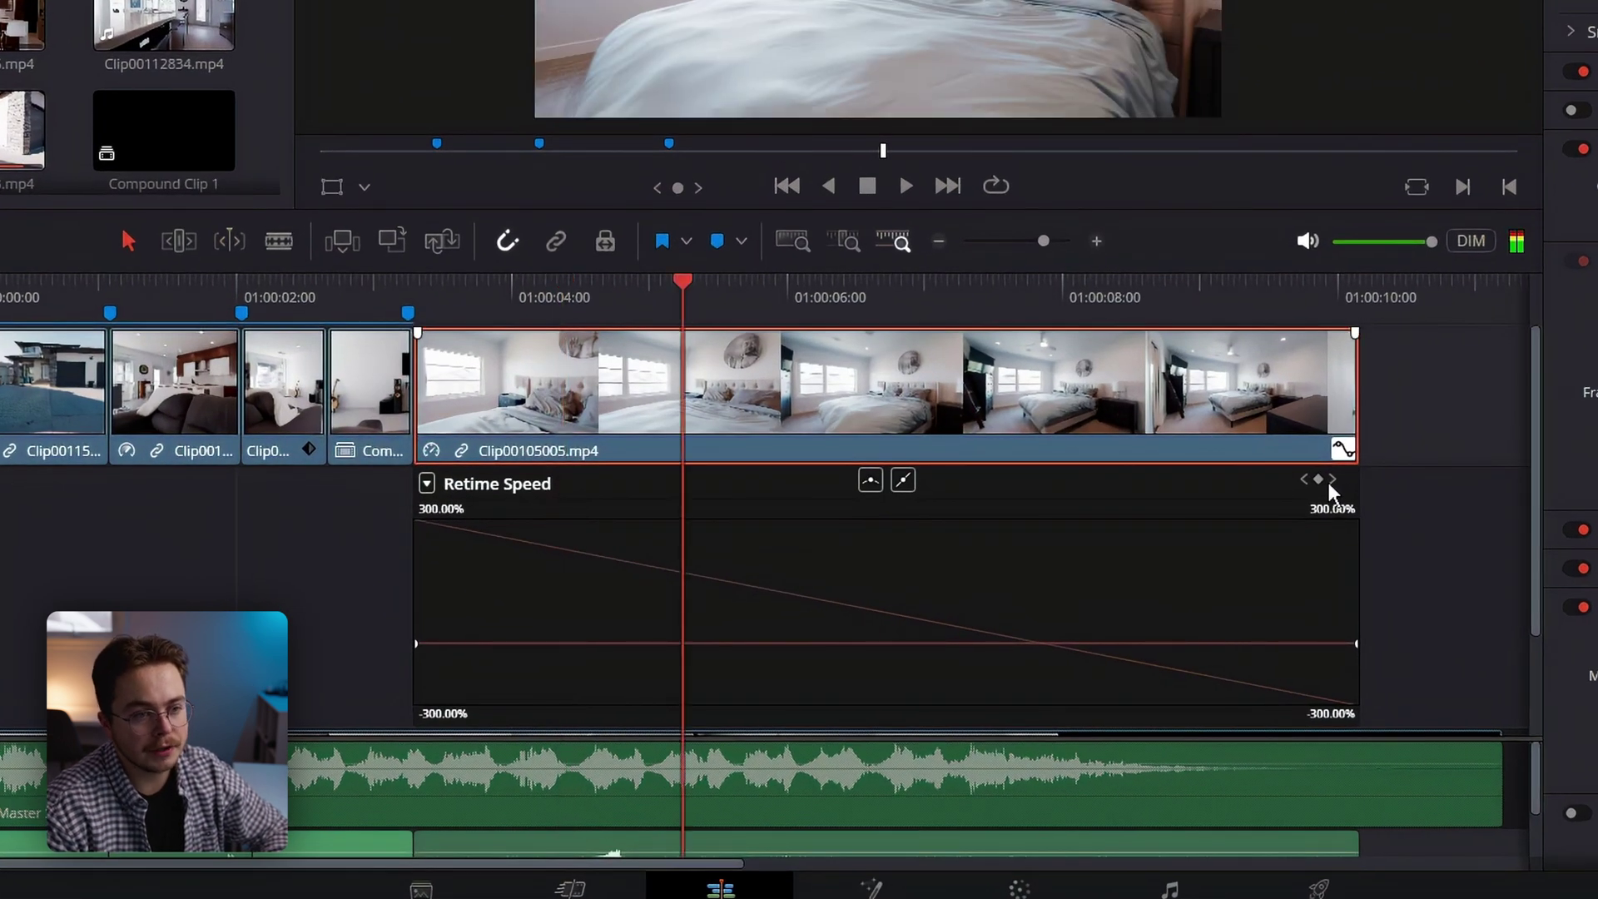
pyautogui.click(1318, 479)
pyautogui.click(1149, 291)
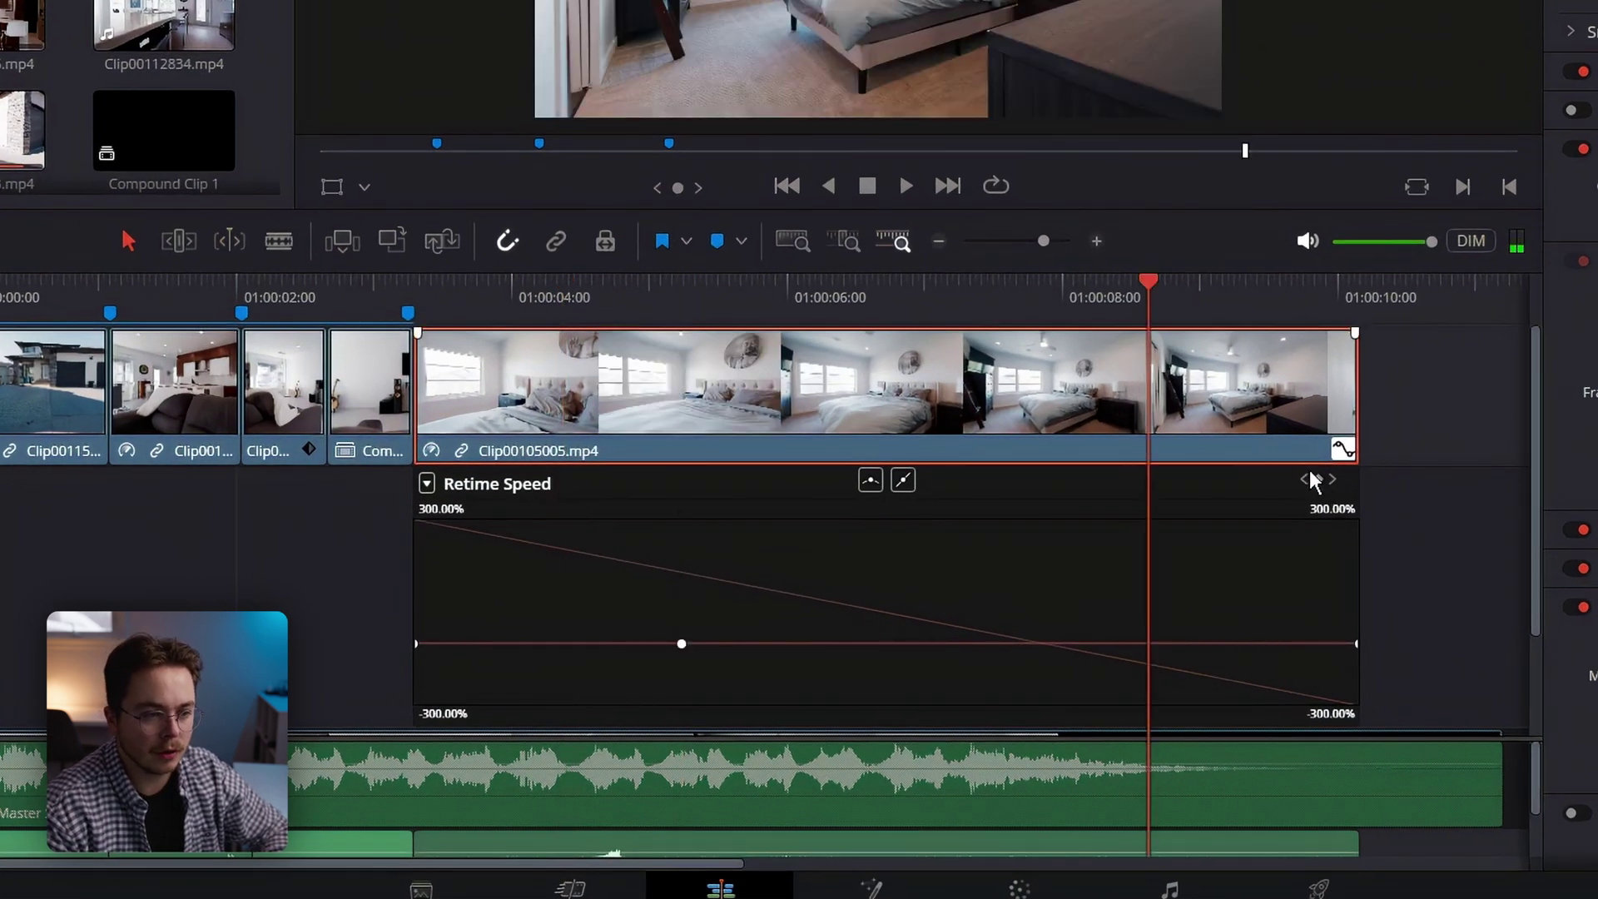
# Shape the retime curve of Clip00105005.mp4 into a smooth ramp, fast at both ends and slow between, ending the clip at the next marker
pyautogui.moveTo(512, 643); pyautogui.dragTo(512, 726)
pyautogui.moveTo(514, 607); pyautogui.dragTo(499, 890)
pyautogui.moveTo(1100, 644); pyautogui.dragTo(924, 891)
pyautogui.moveTo(435, 714); pyautogui.dragTo(167, 699)
pyautogui.moveTo(472, 563); pyautogui.dragTo(524, 895)
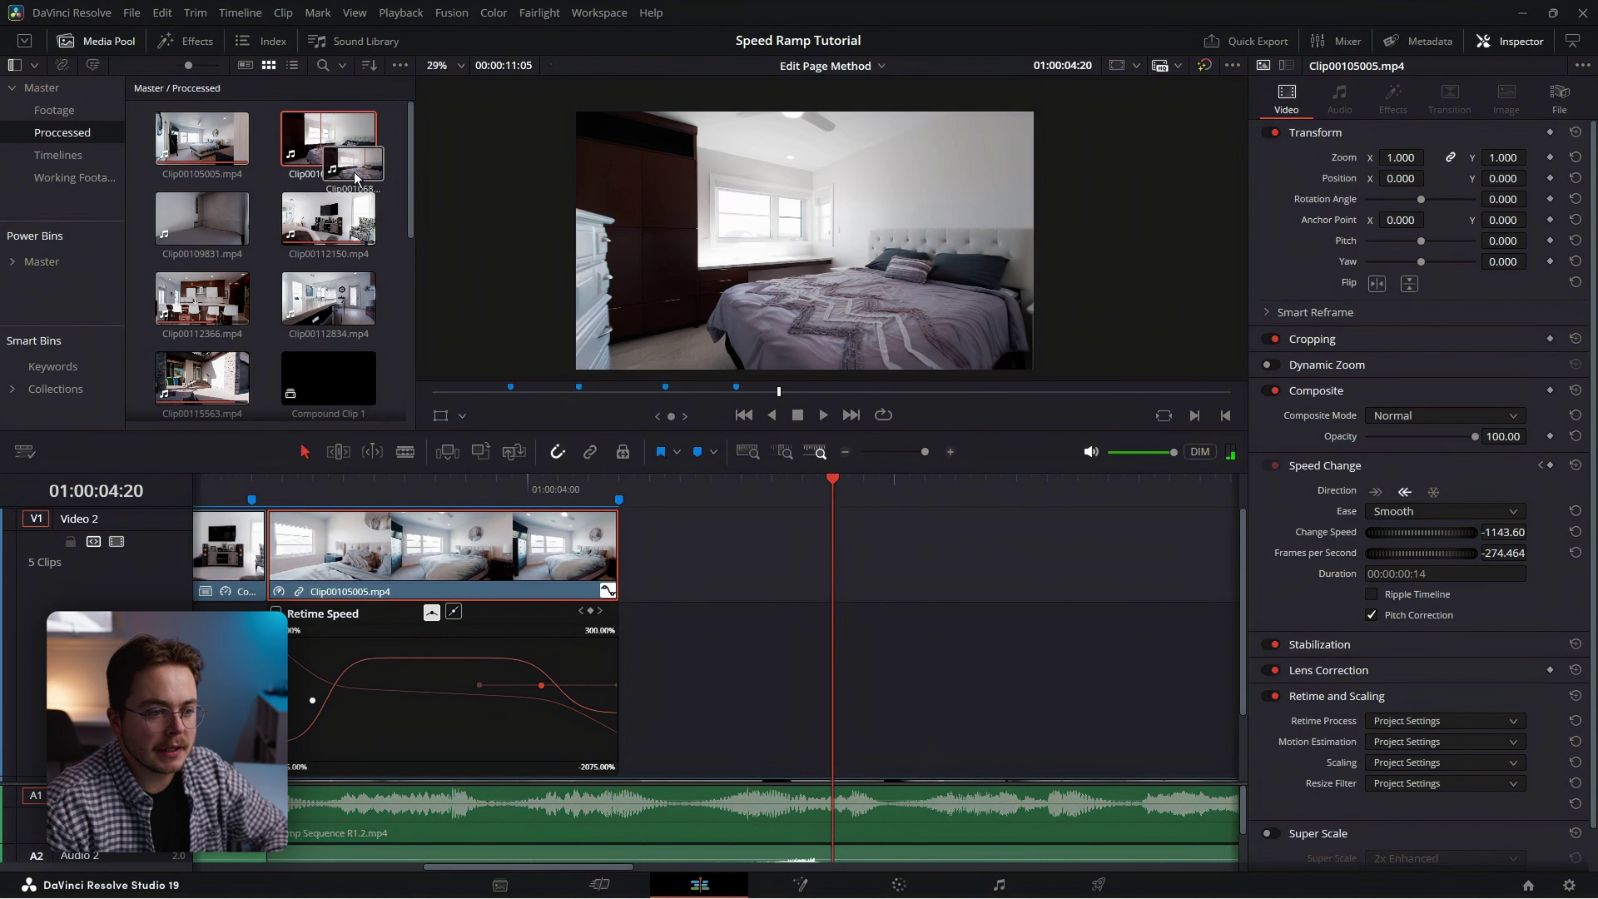
# Place Clip00106834.mp4 on Video 2 directly after Clip00105005.mp4 and display its retime curve
pyautogui.moveTo(329, 137); pyautogui.dragTo(605, 541)
pyautogui.rightClick(760, 556)
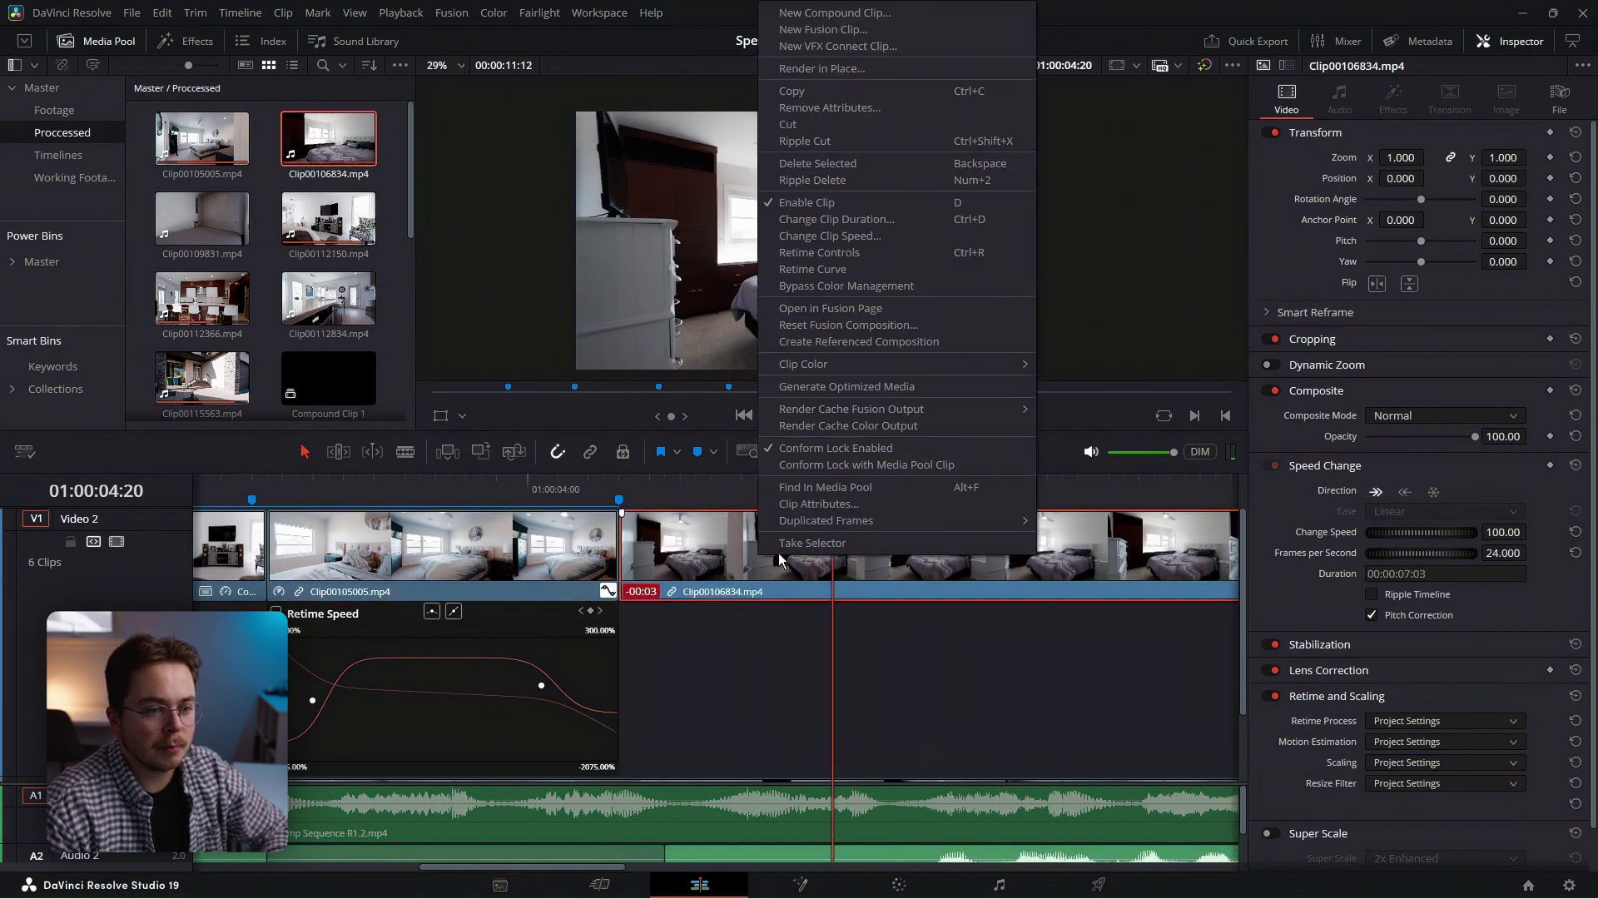
pyautogui.click(857, 574)
pyautogui.rightClick(857, 574)
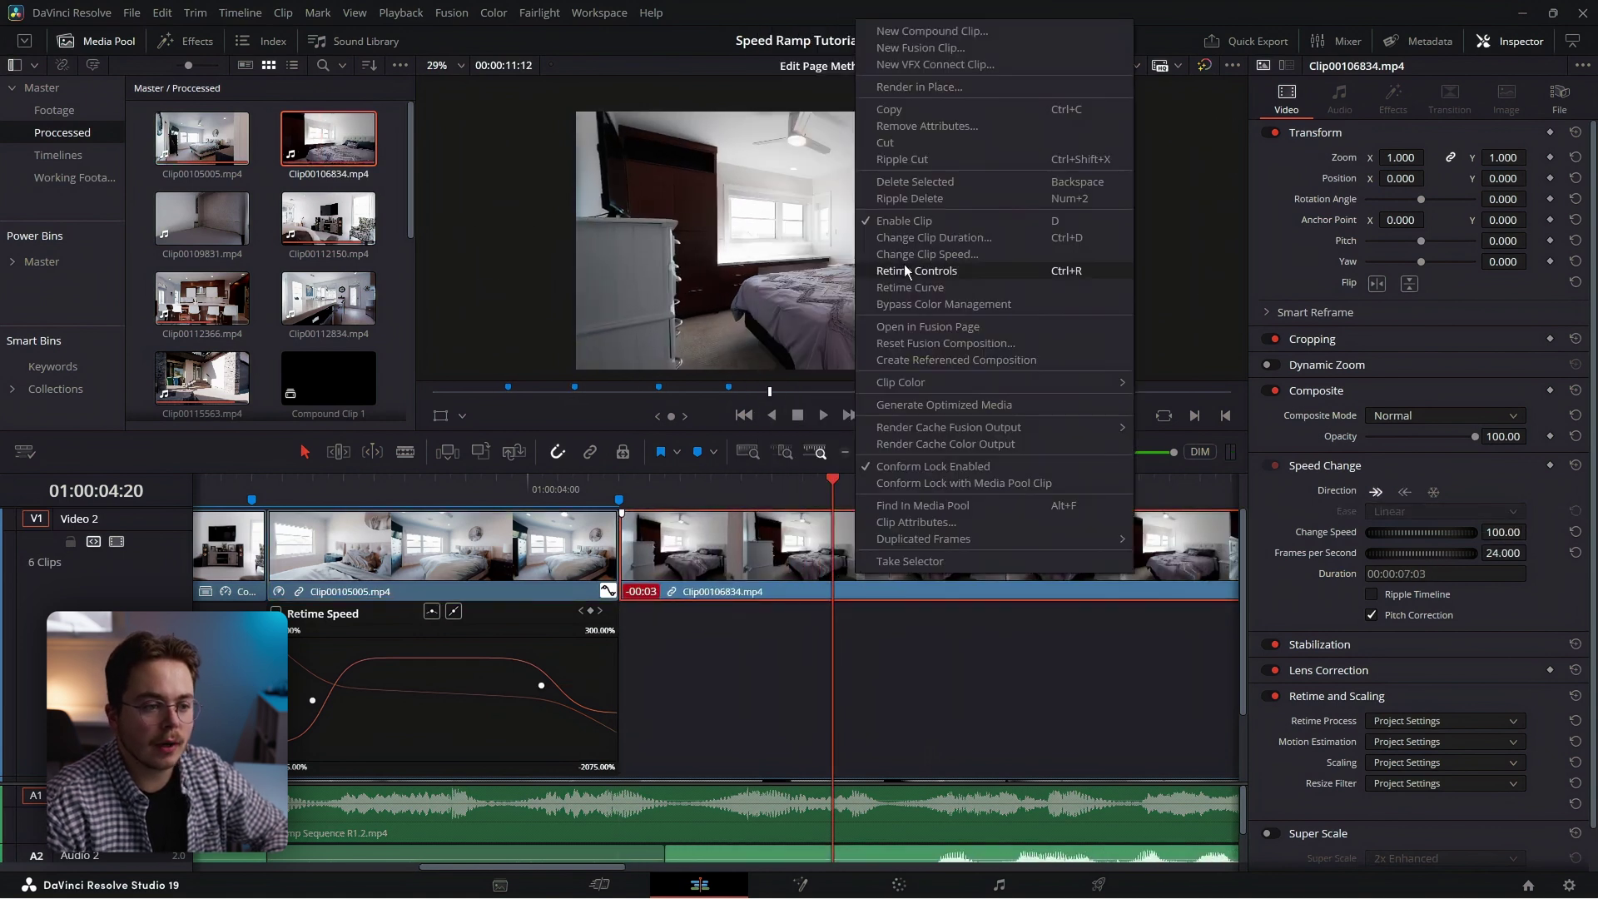
pyautogui.click(897, 290)
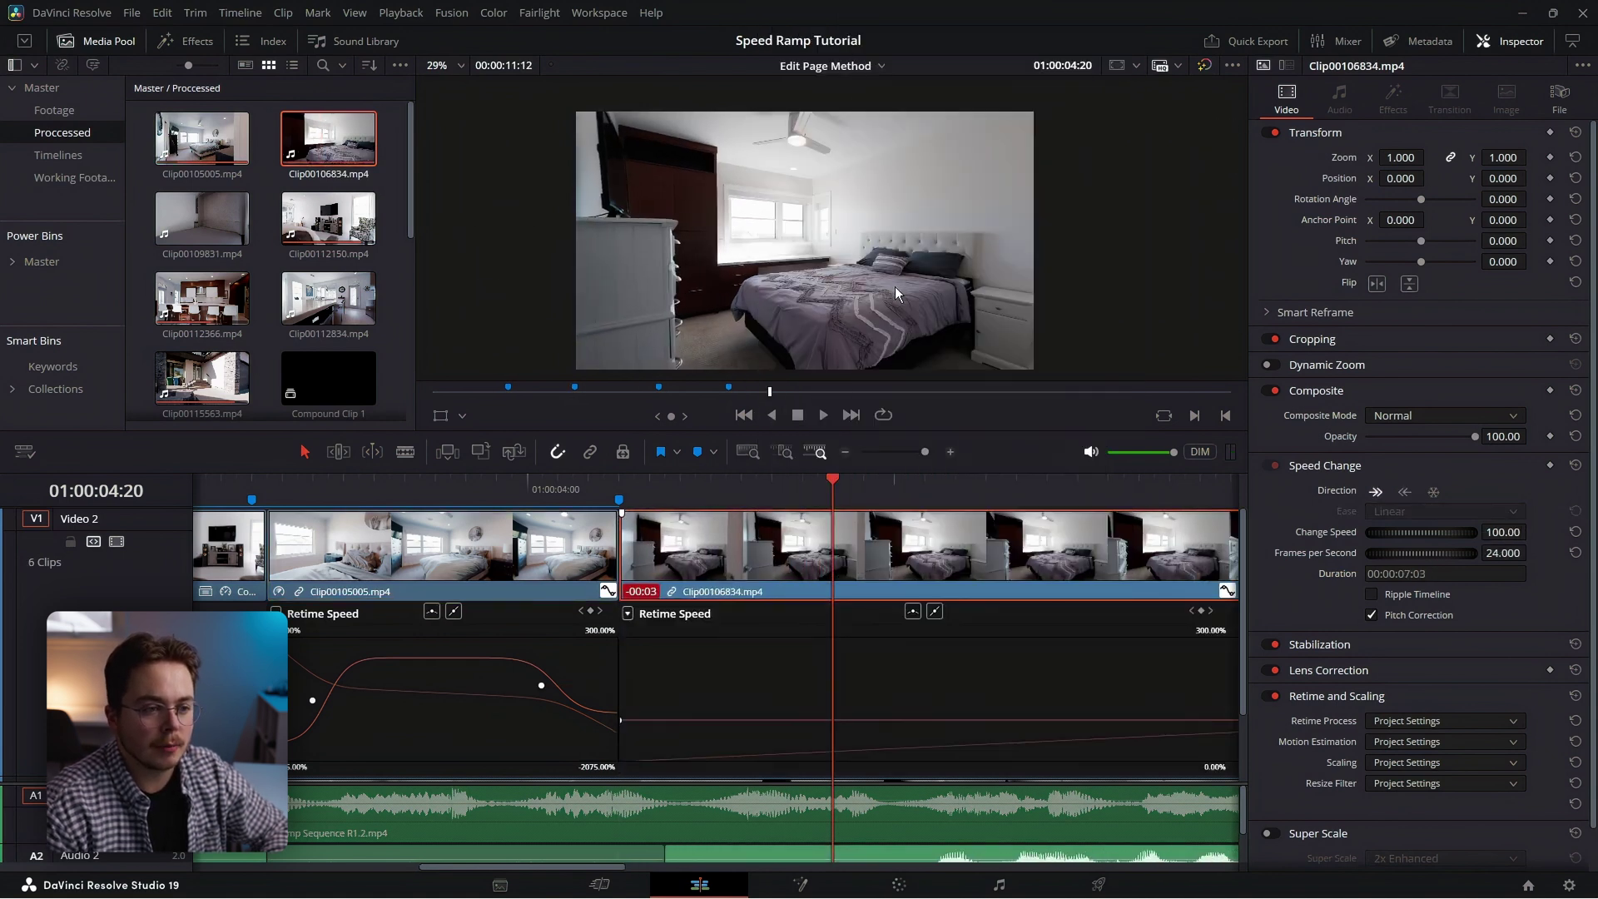
pyautogui.click(844, 453)
pyautogui.click(845, 453)
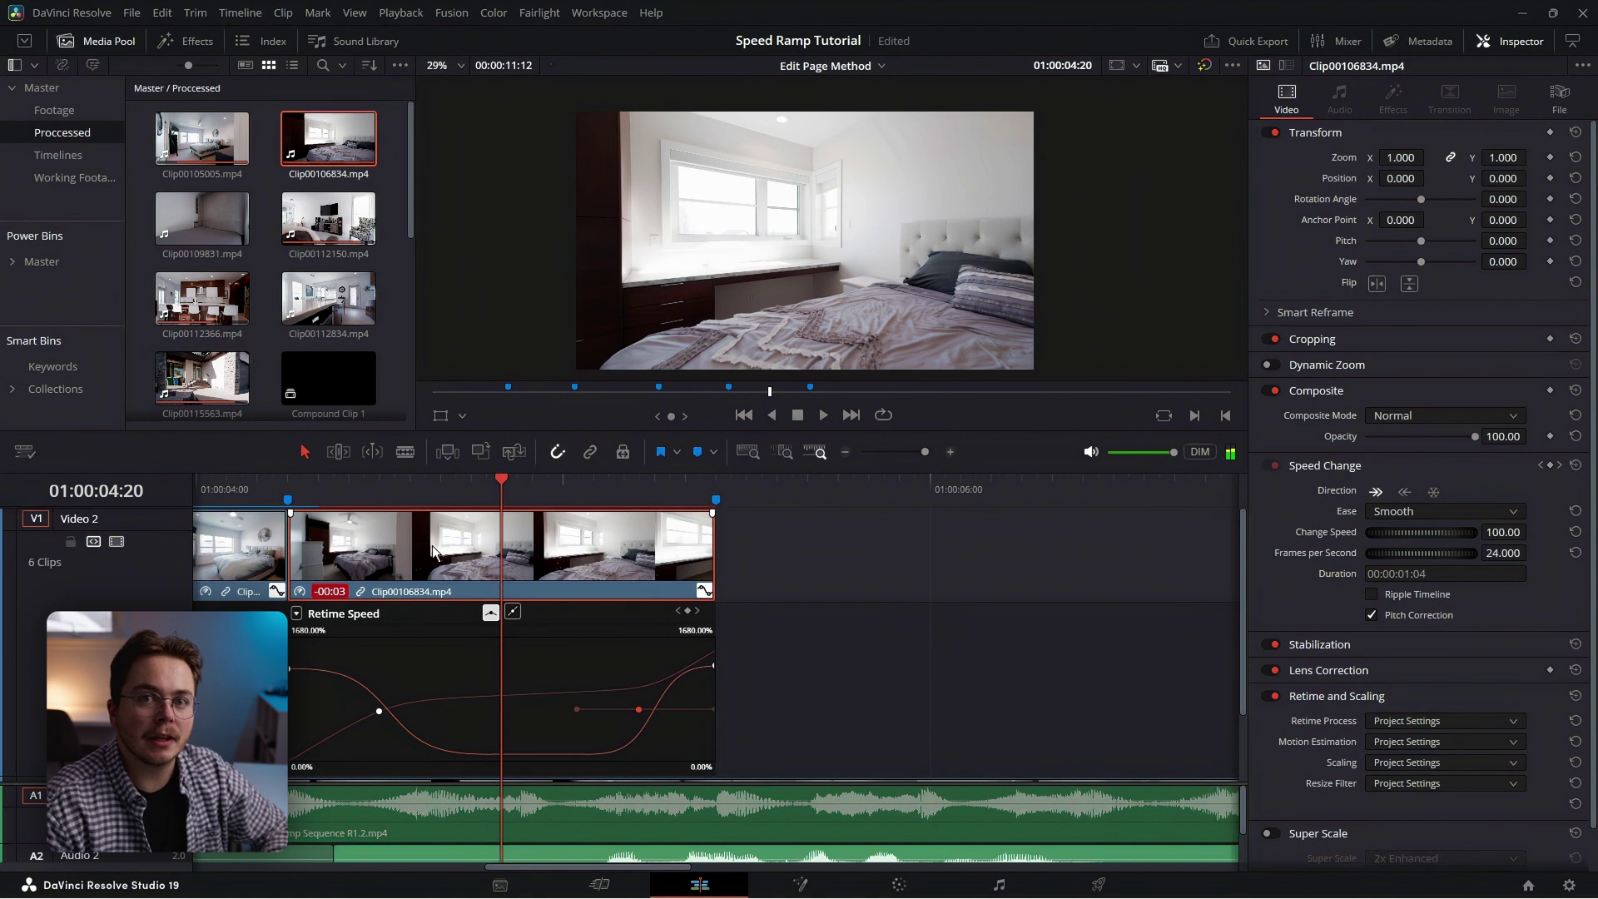
# Convert the ramped Clip00106834.mp4 into a new compound clip and reverse its playback direction
pyautogui.rightClick(446, 571)
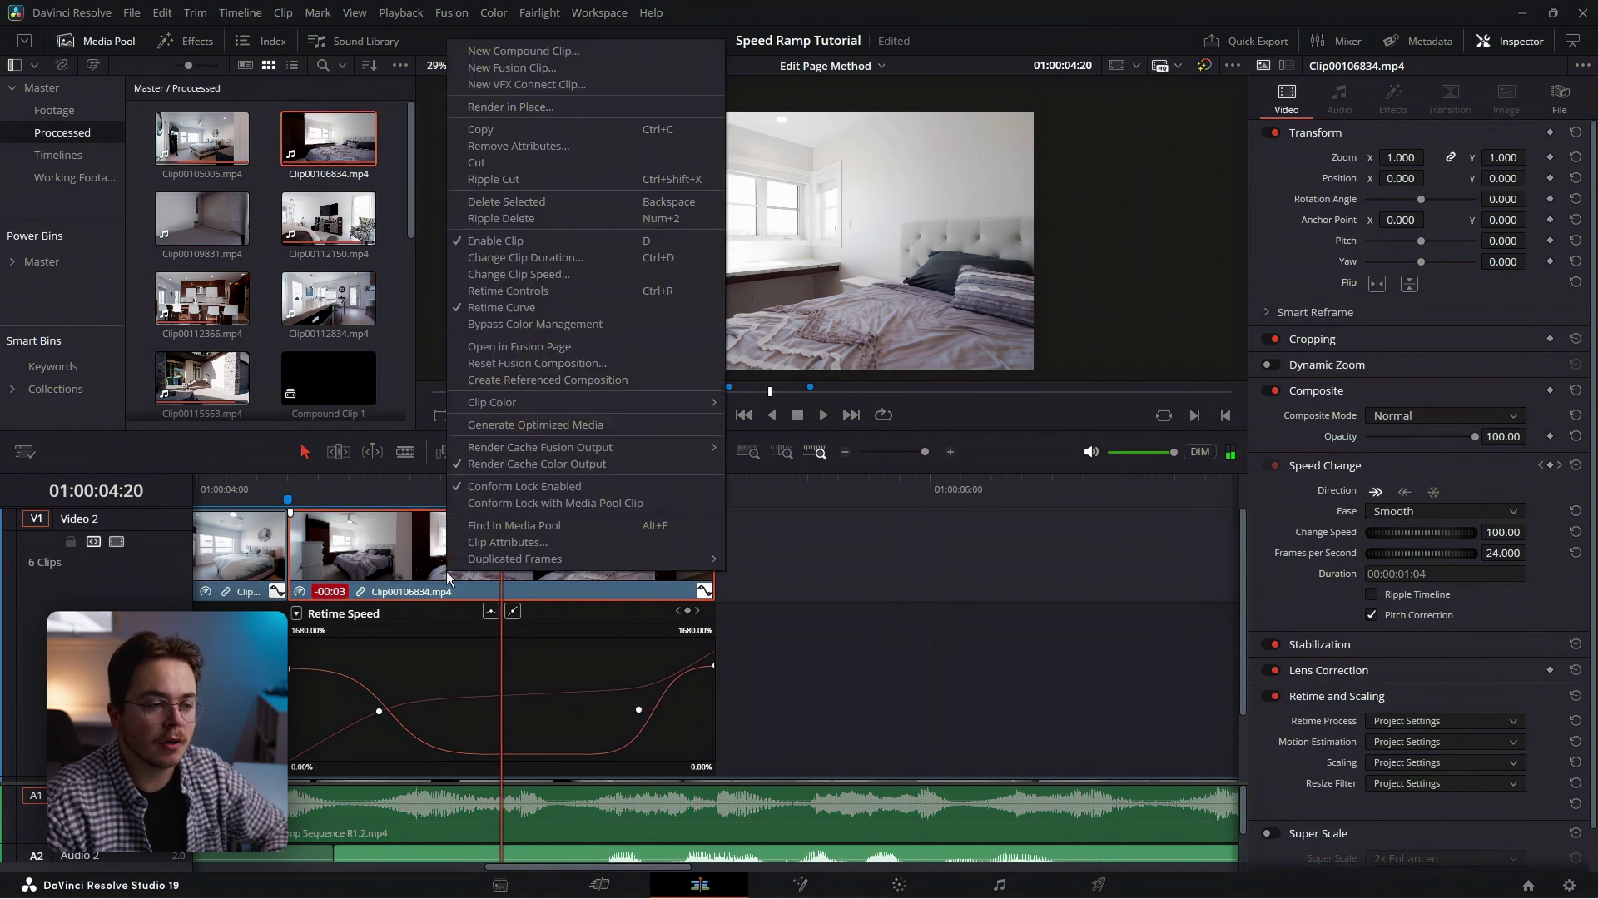
pyautogui.click(527, 50)
pyautogui.click(885, 491)
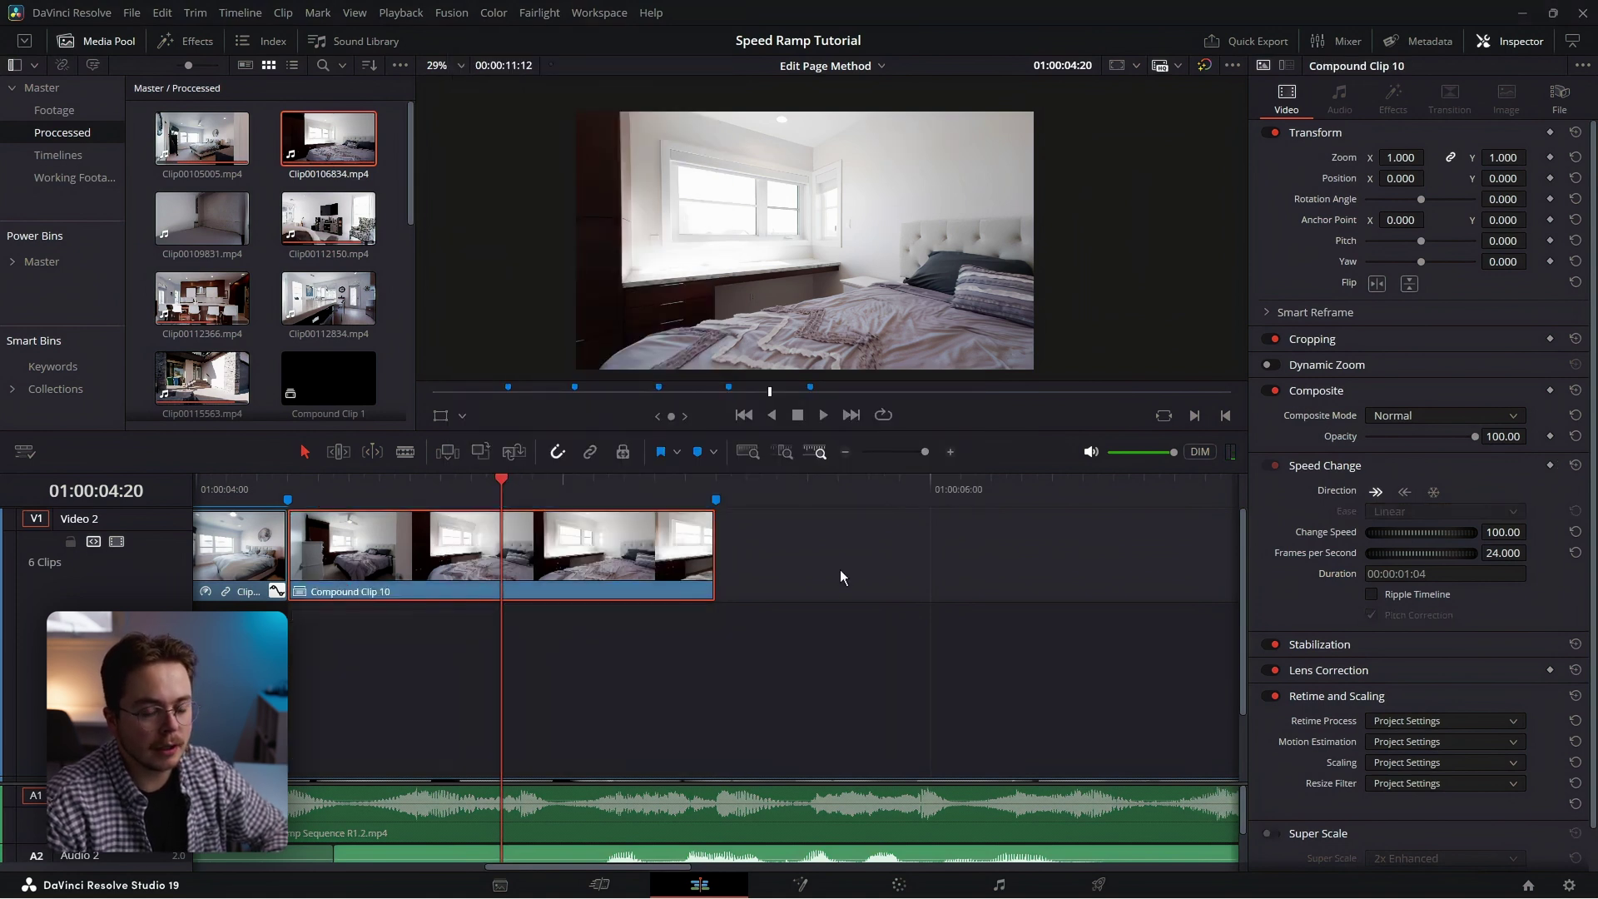
pyautogui.click(1437, 441)
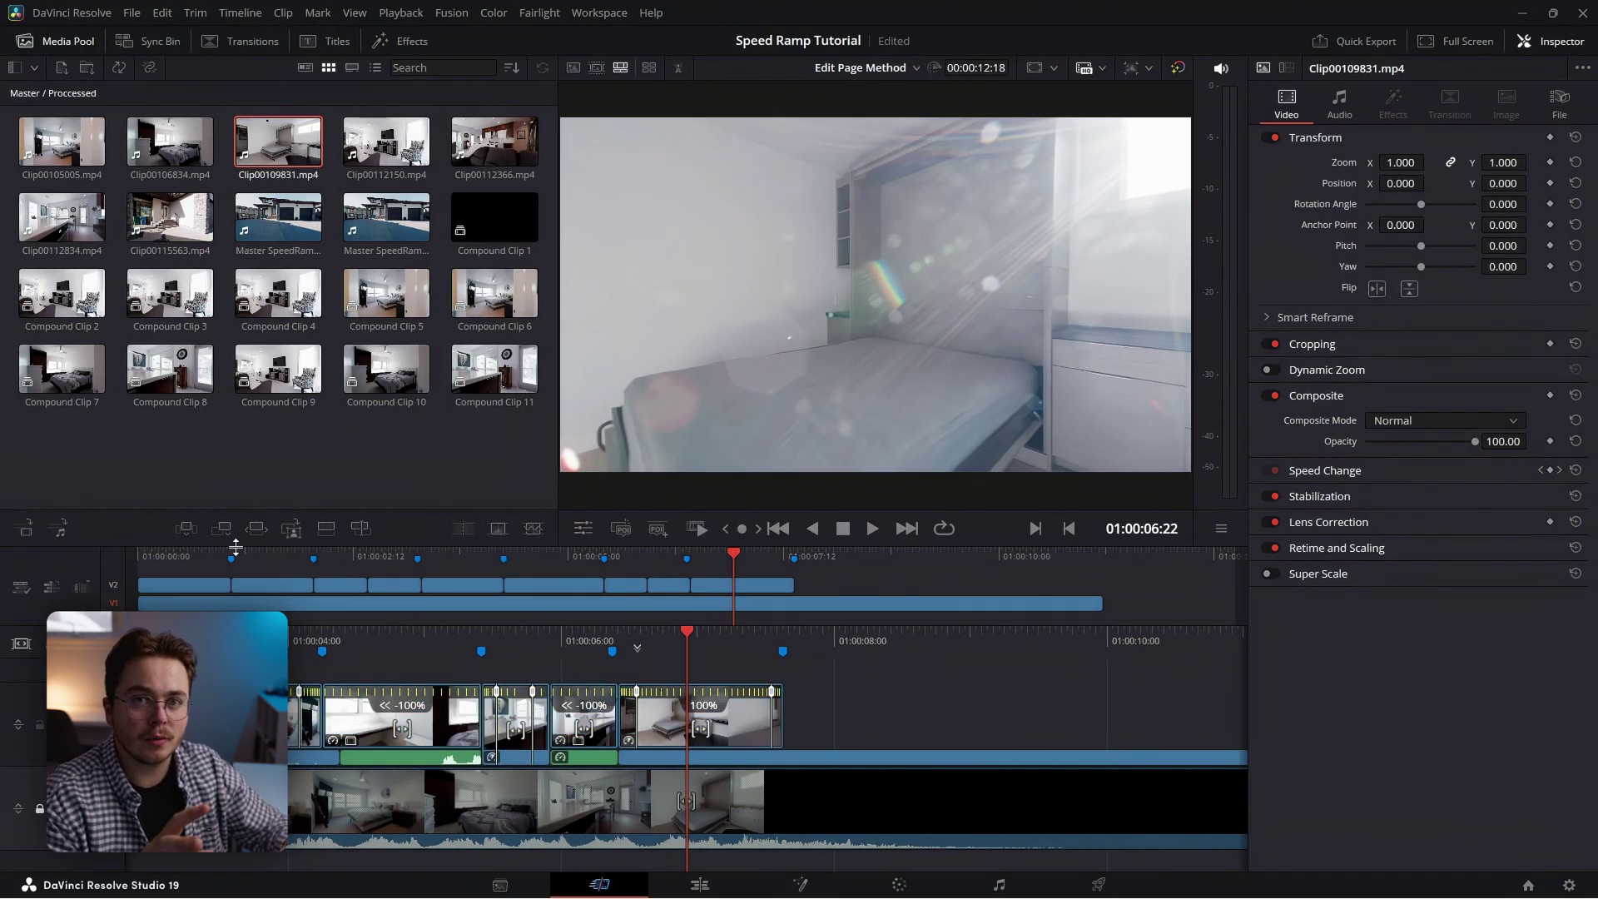
# Open the timeline settings of Edit Page Method, turn off Use Project Settings and list the available timeline resolutions
pyautogui.click(30, 93)
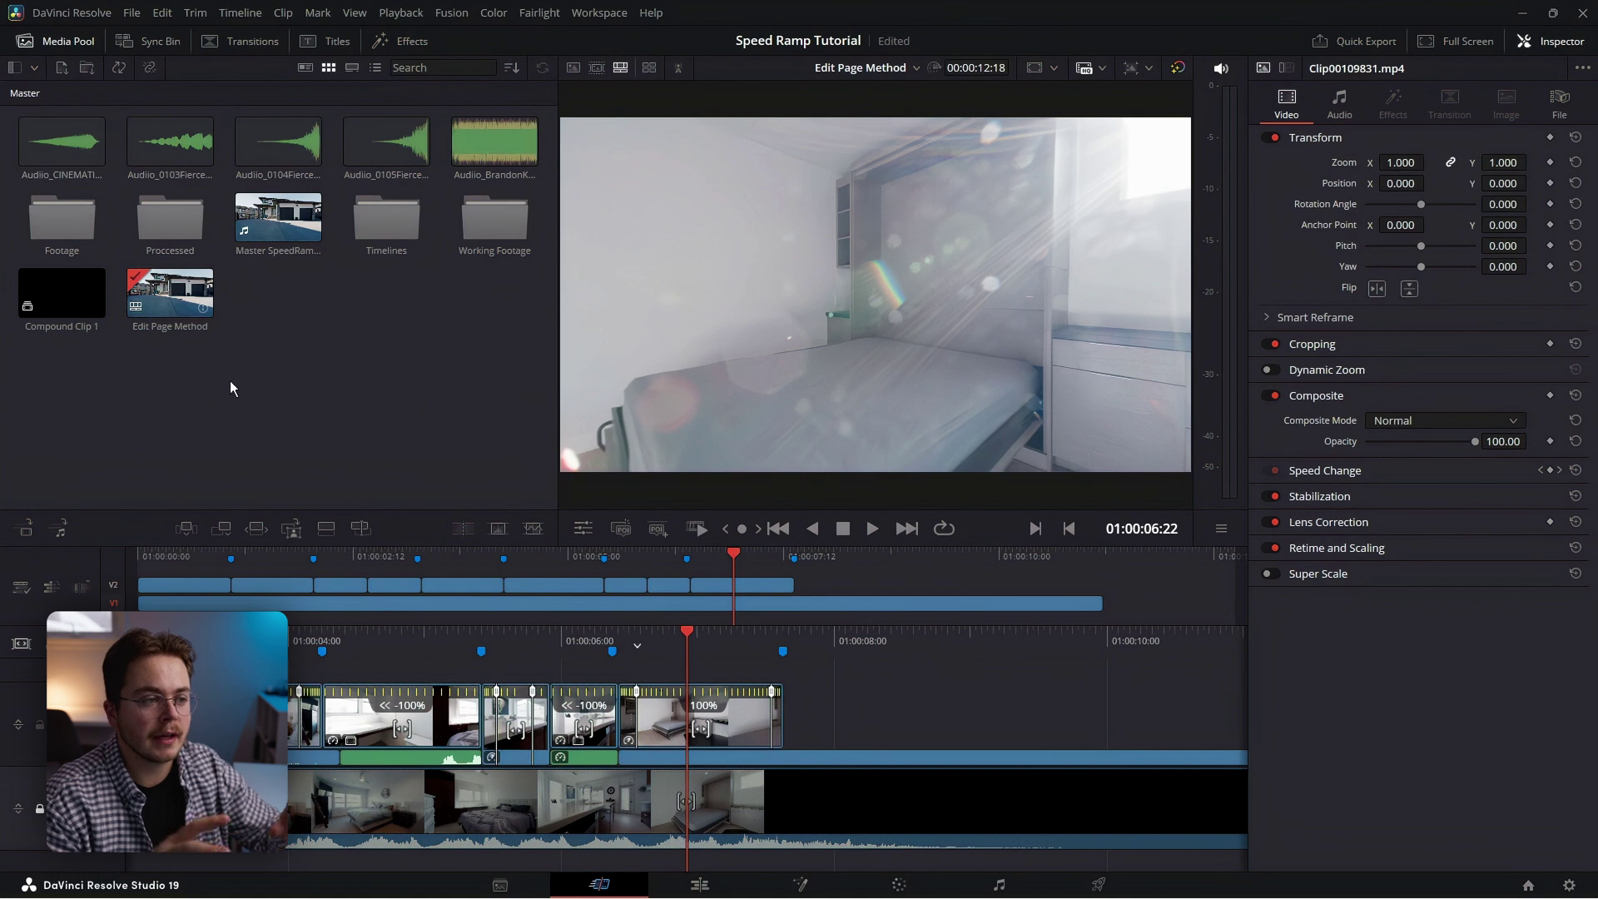
pyautogui.rightClick(186, 293)
pyautogui.click(240, 421)
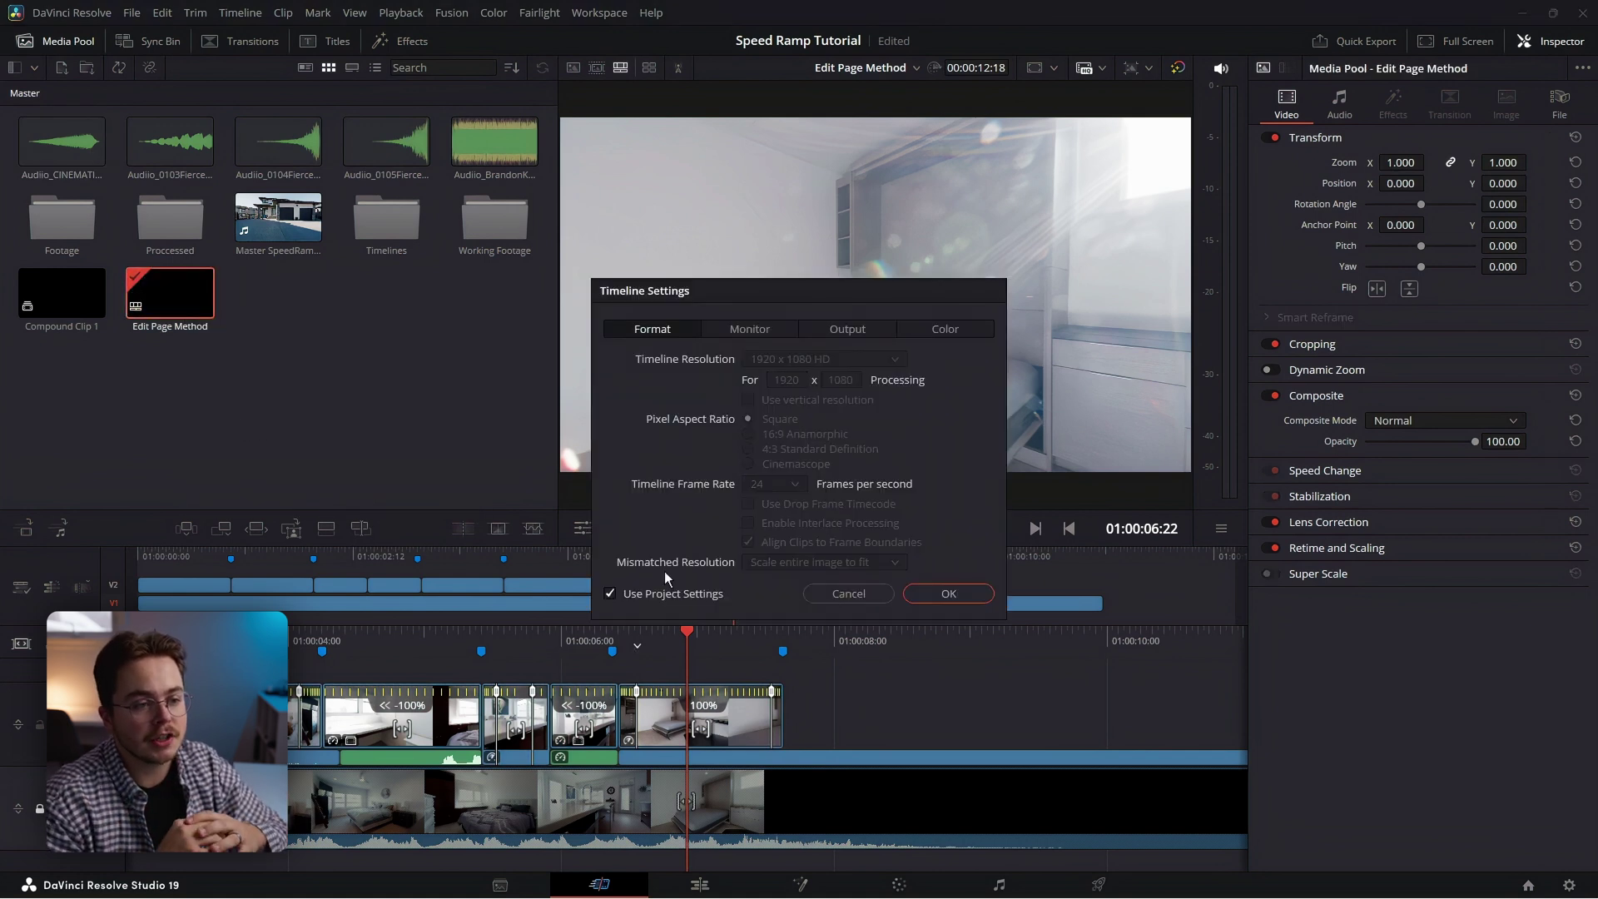
pyautogui.click(654, 593)
pyautogui.click(815, 360)
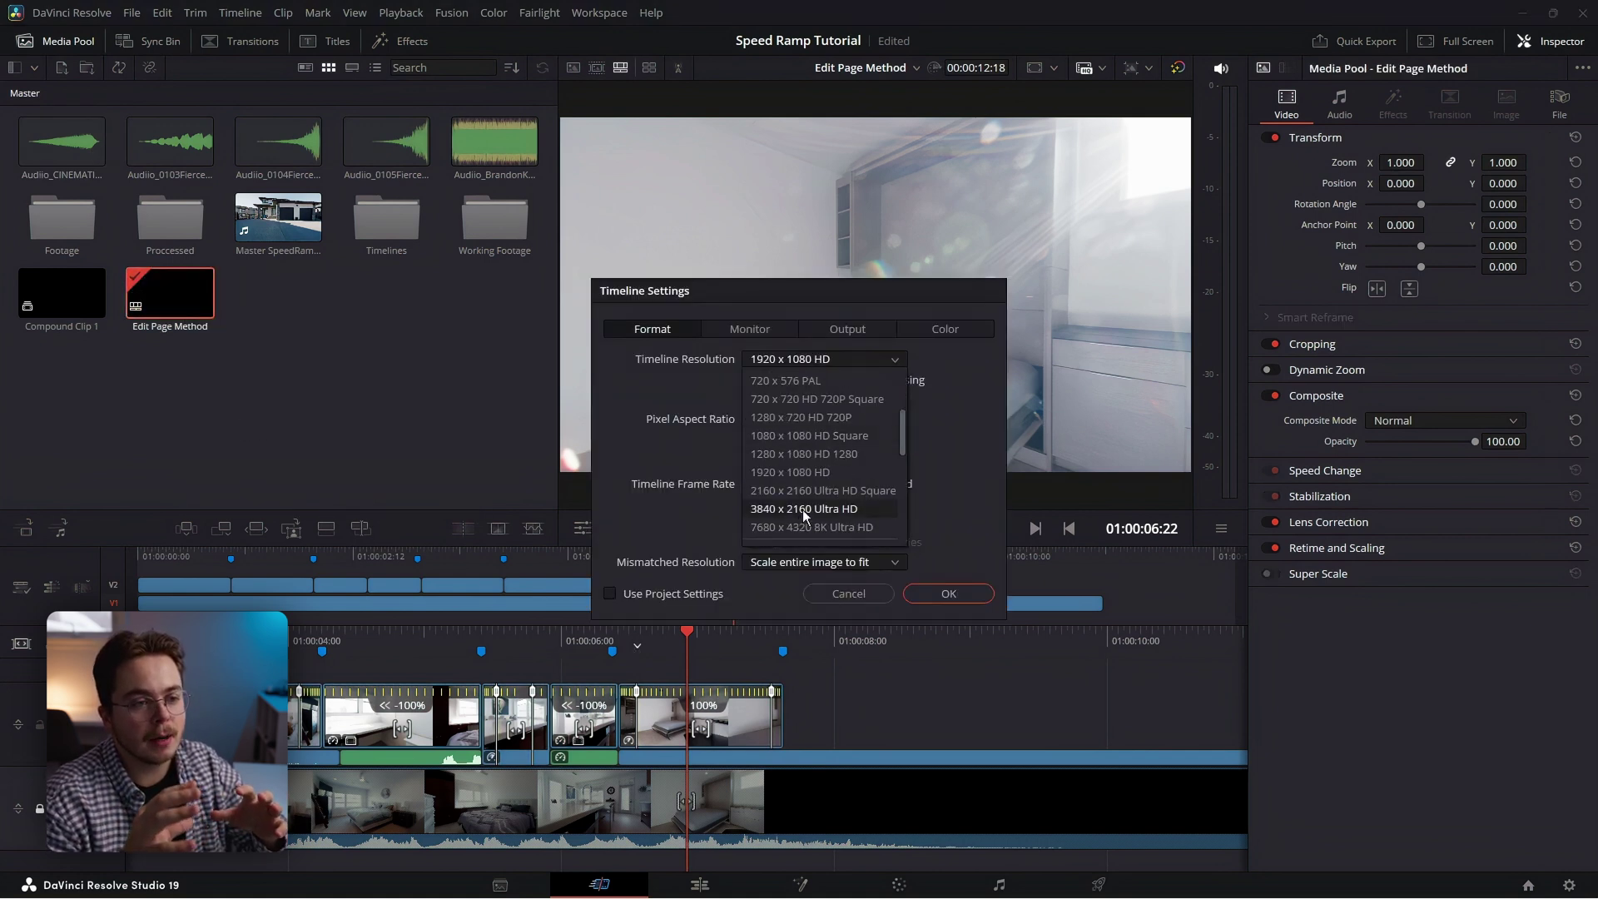
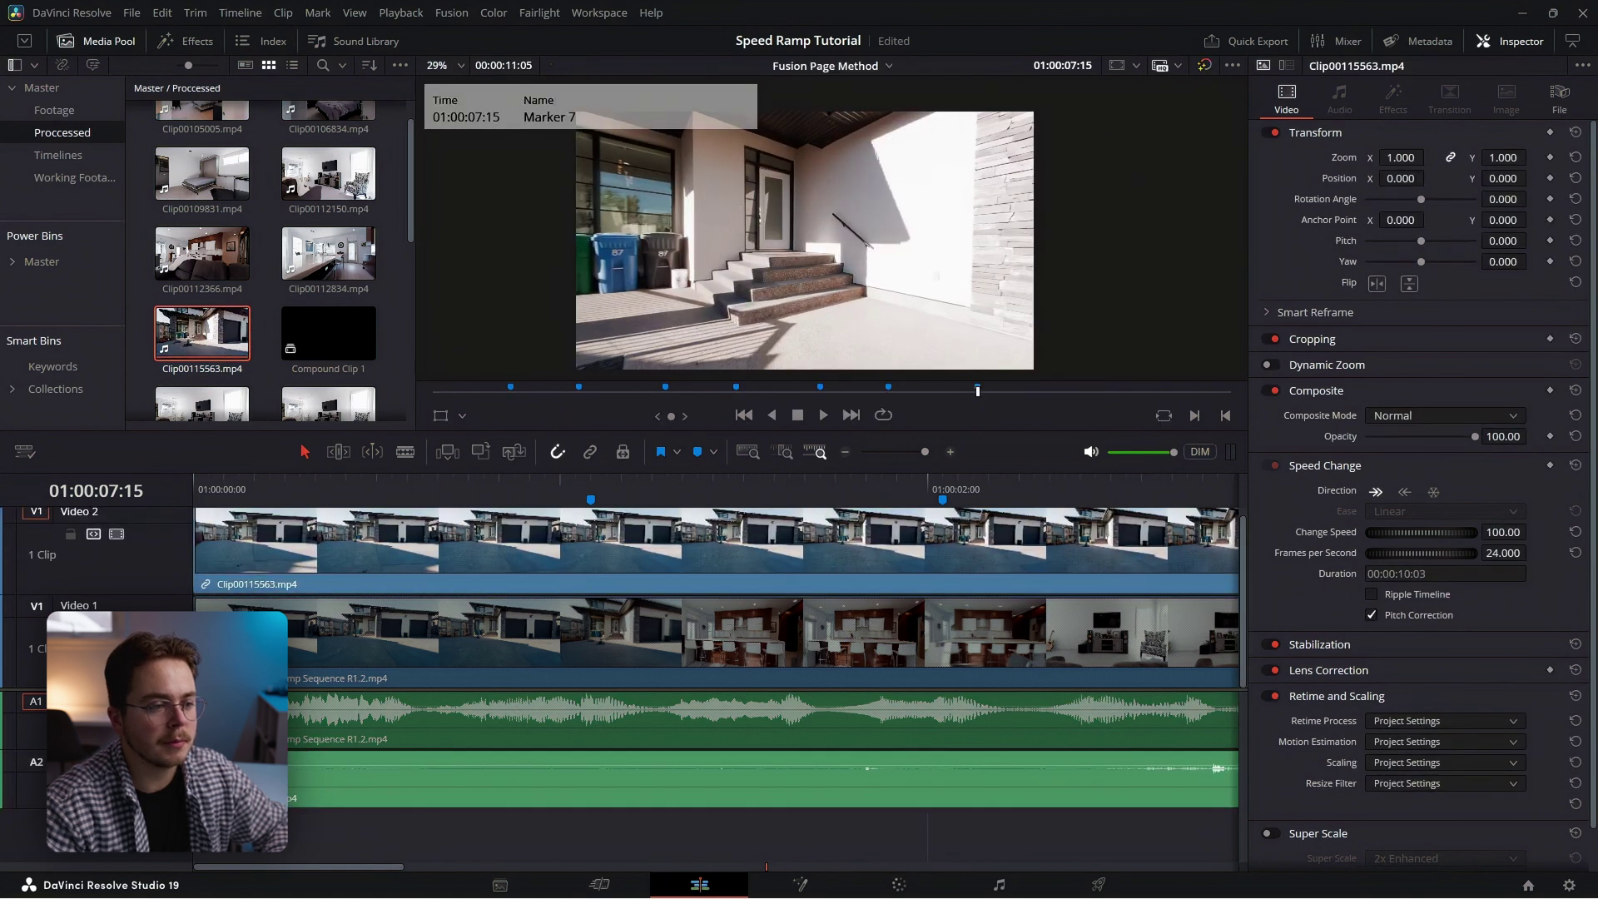
# Move the playhead to Marker 1 at 01:00:01:02 in the Fusion Page Method timeline and open Clip00115563.mp4 on the Fusion page
pyautogui.moveTo(227, 483); pyautogui.dragTo(579, 499)
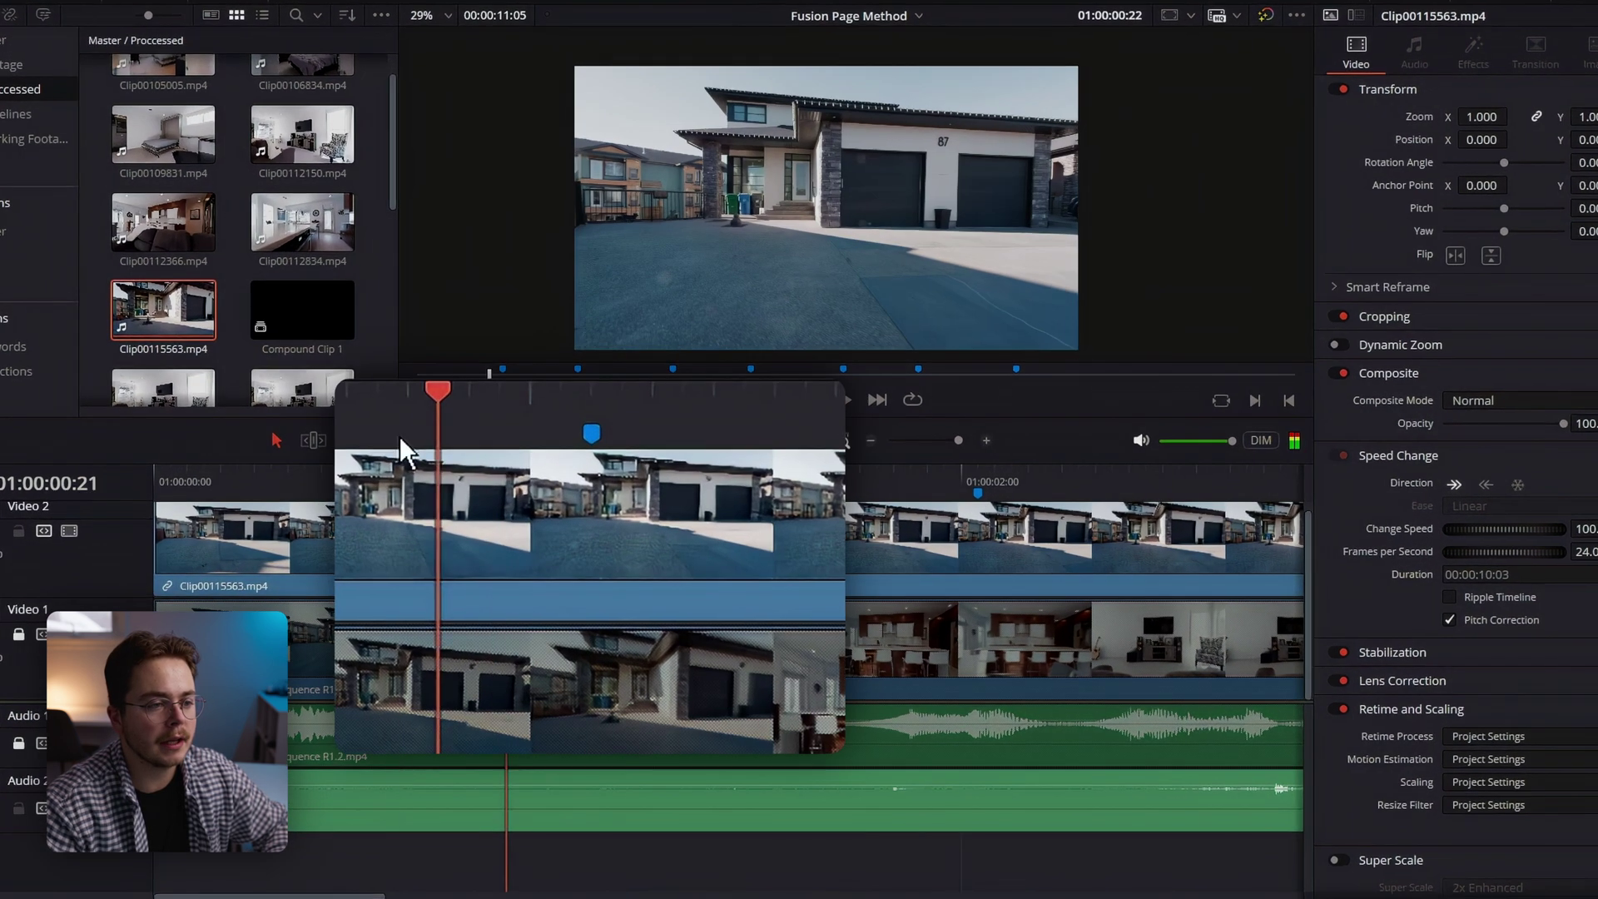
pyautogui.click(591, 434)
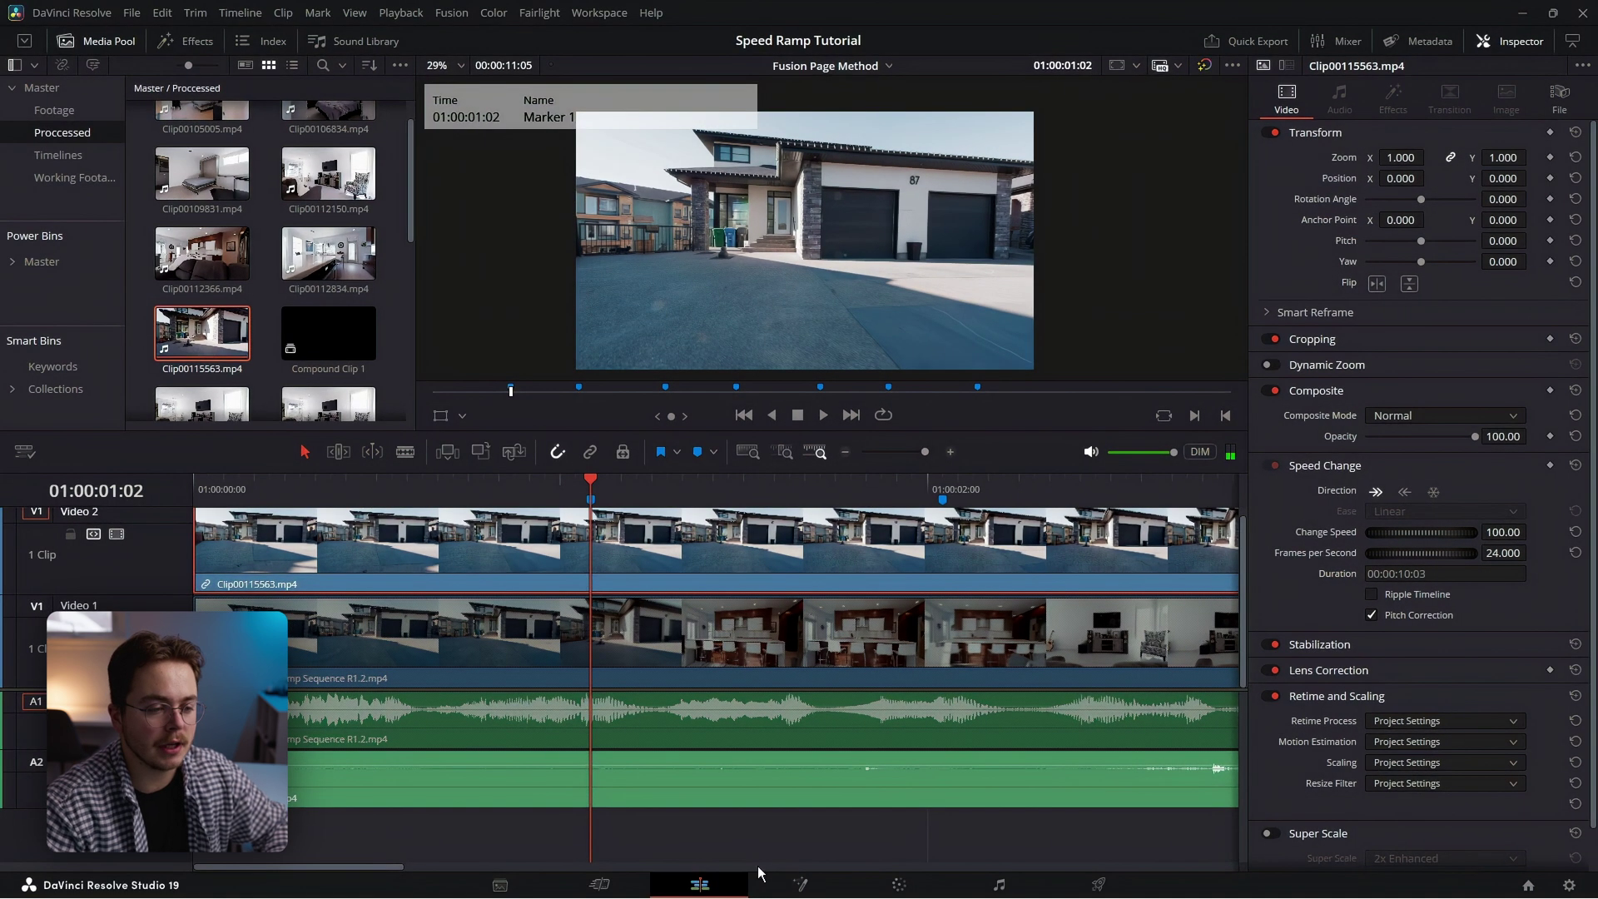
pyautogui.click(801, 880)
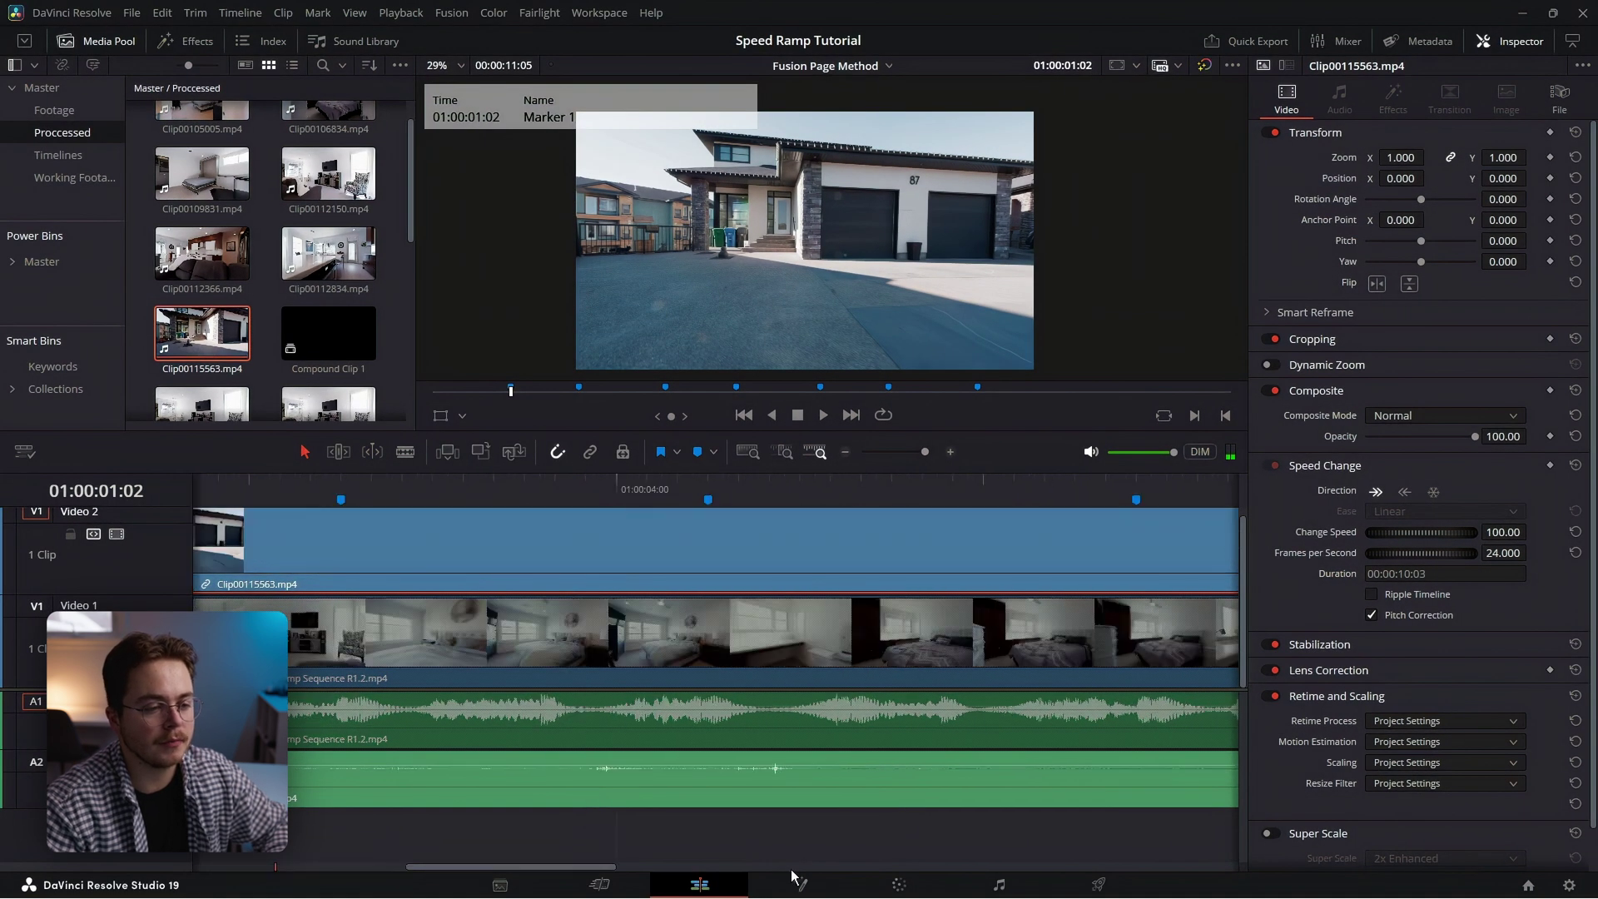
pyautogui.click(808, 895)
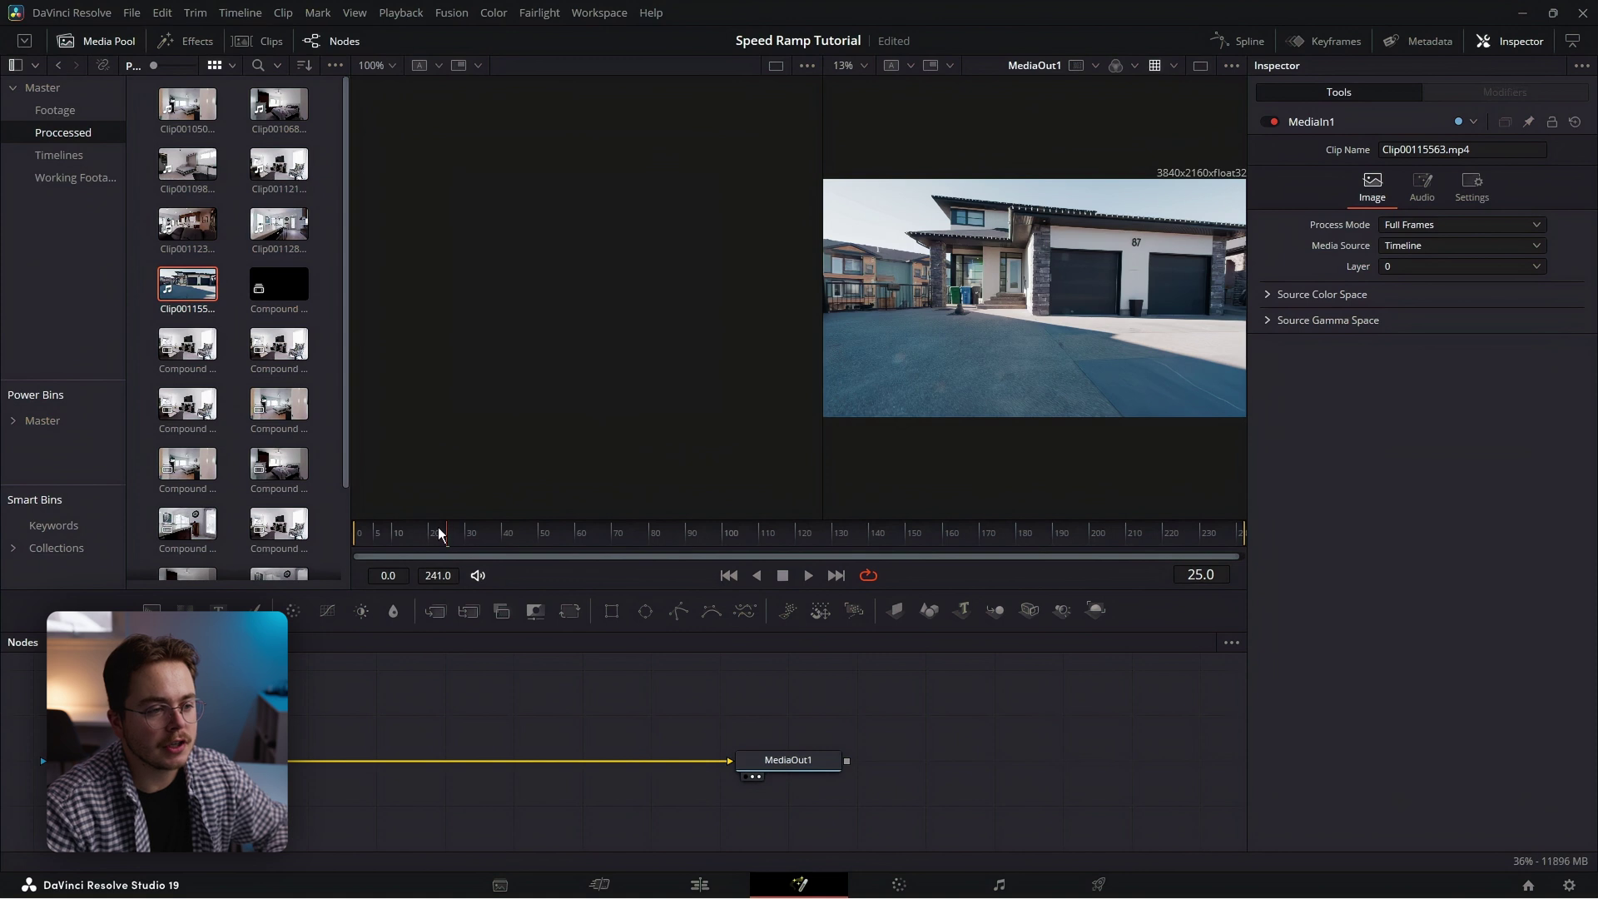
# Add a Time Stretcher node before MediaOut1 and keyframe its Source Time at 0.0 on frame 0
pyautogui.hotkey('shift', 'space')
pyautogui.write('time')
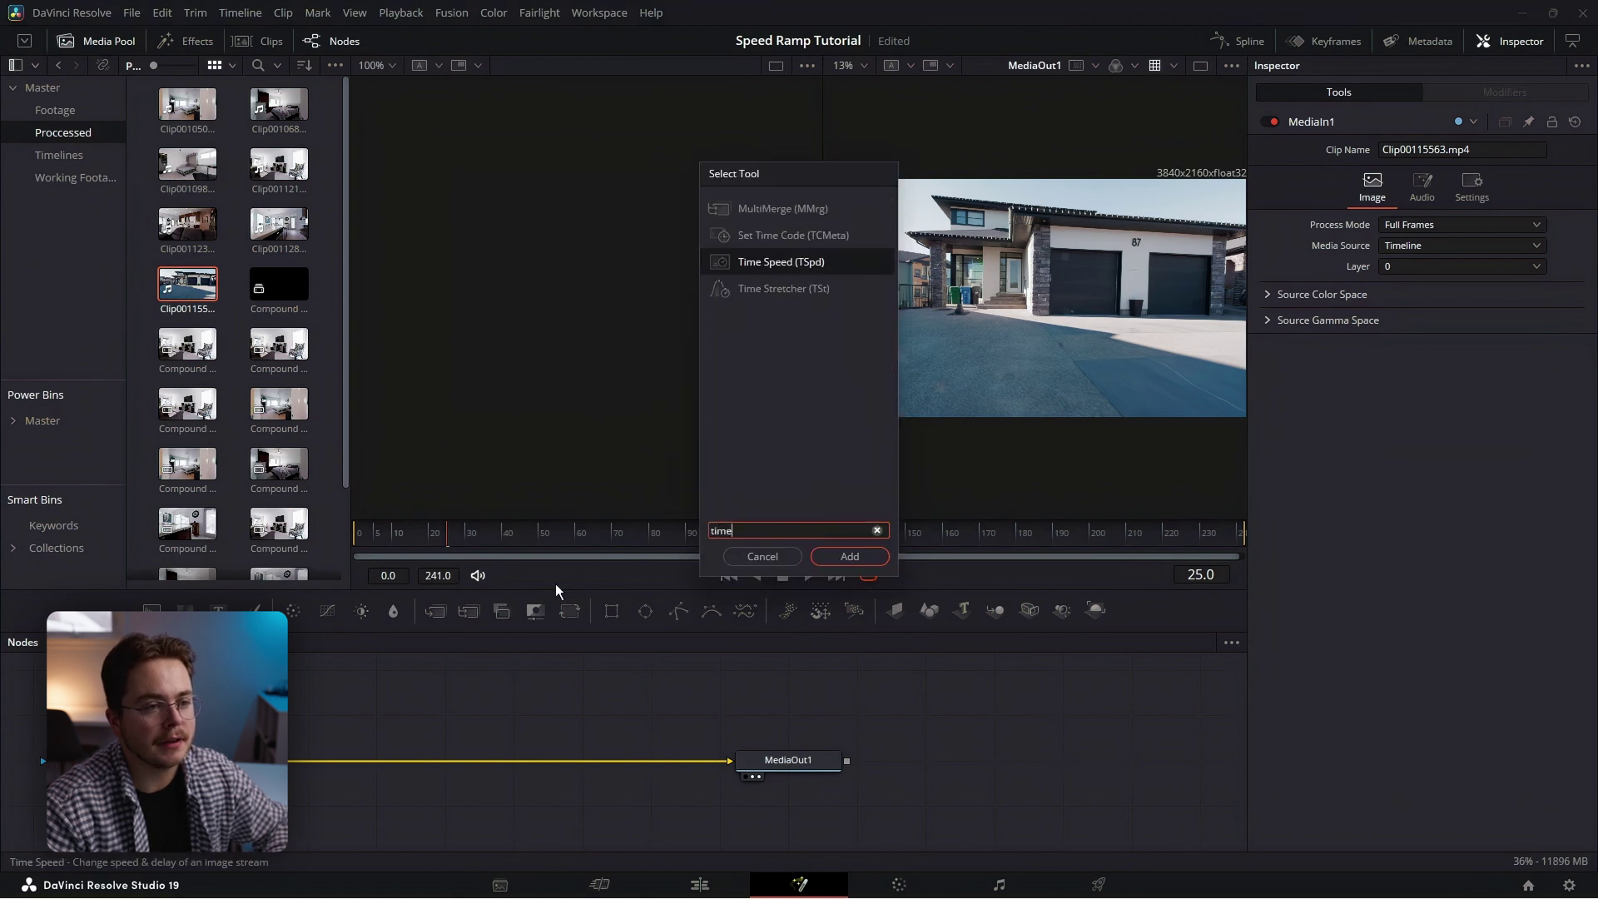
pyautogui.press('Return')
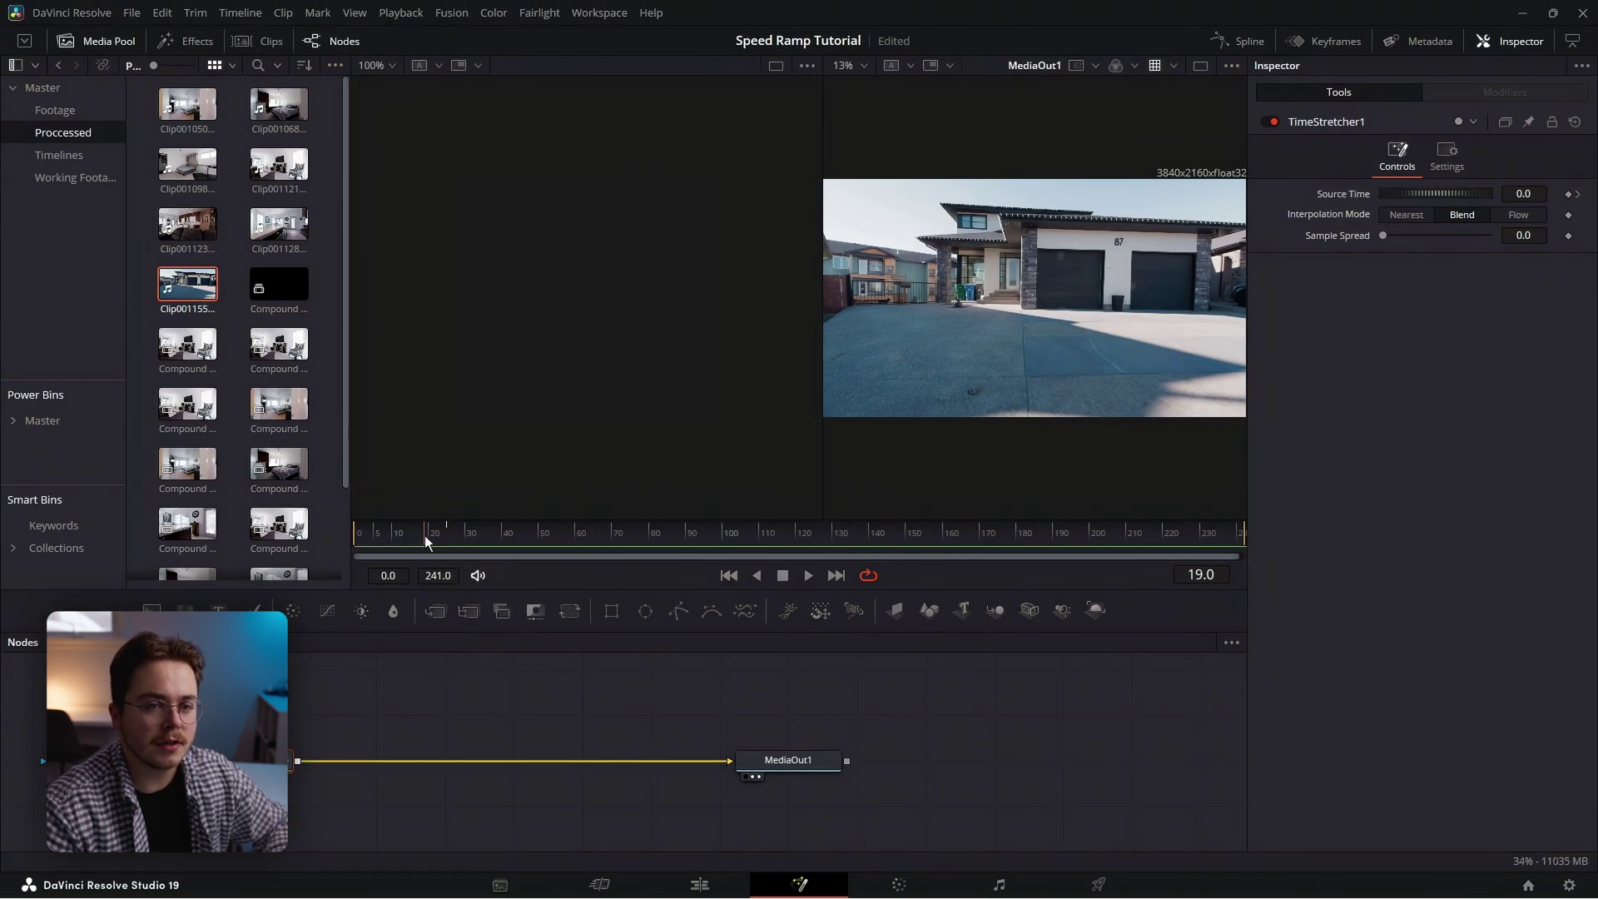
pyautogui.click(1567, 193)
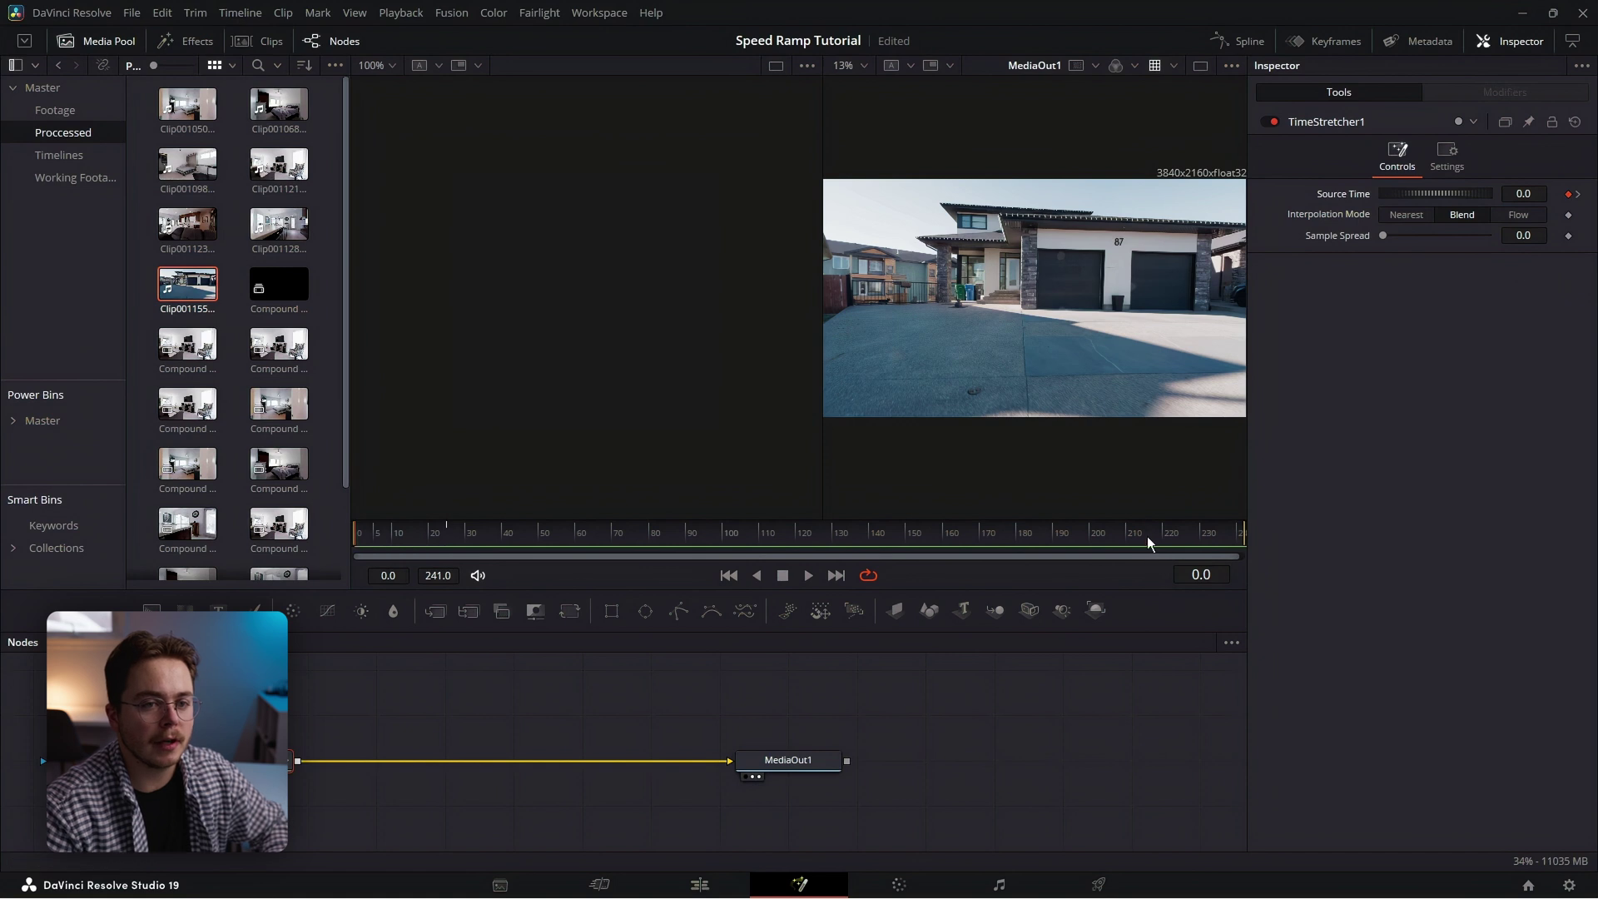
# Check the clip's last frame, and keyframe the Time Stretcher's Source Time at 241 on frame 25
pyautogui.moveTo(1149, 538); pyautogui.dragTo(1485, 507)
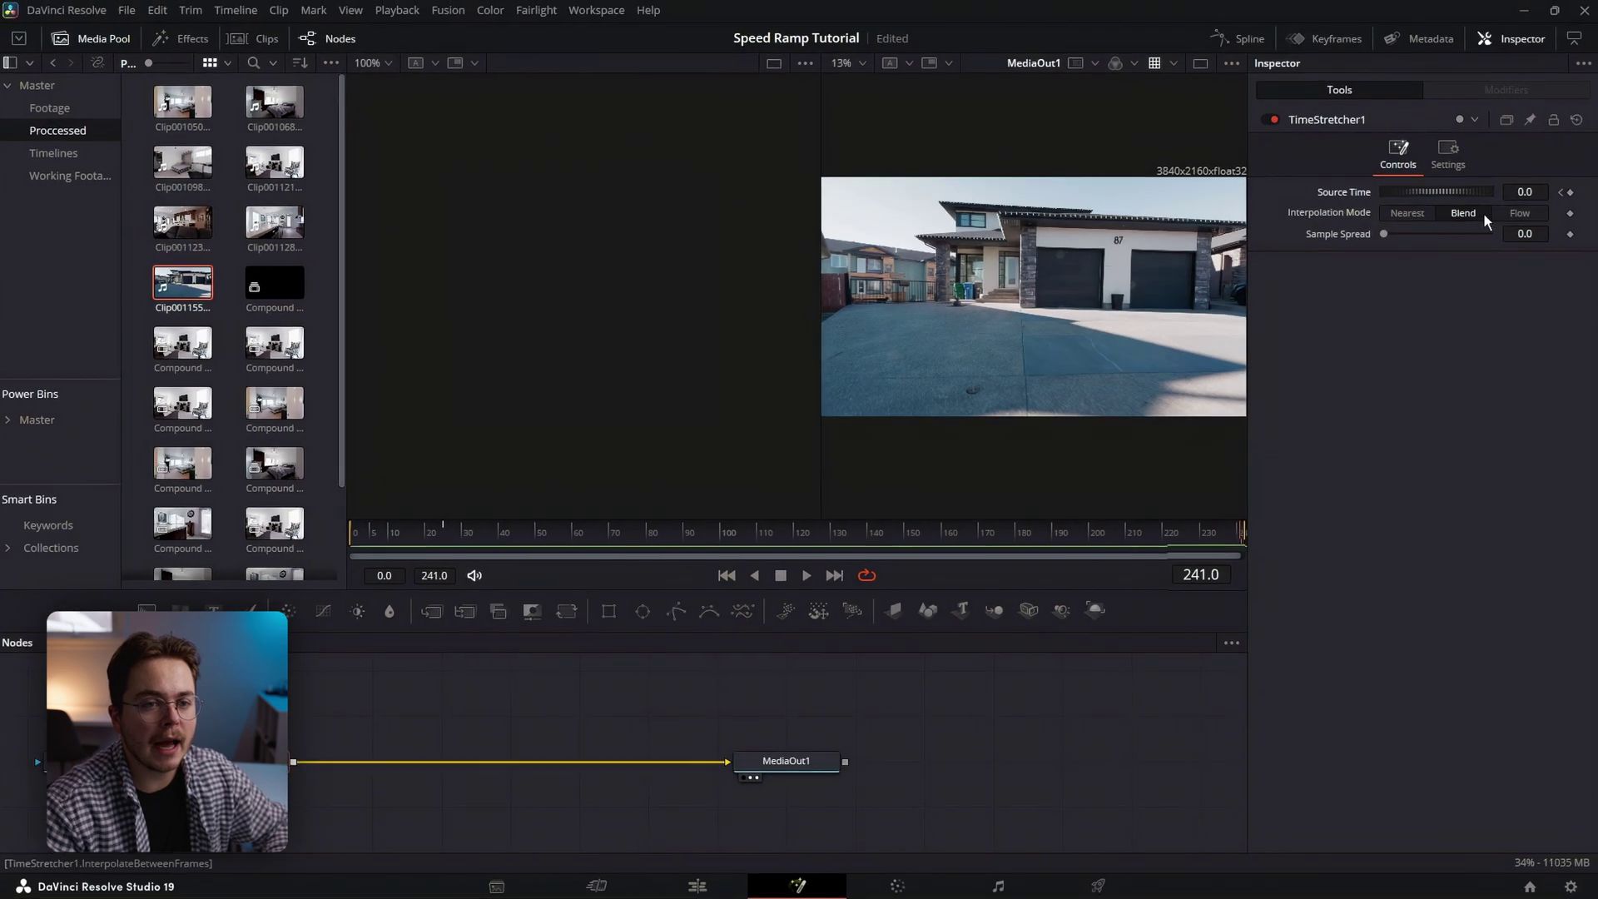
pyautogui.click(1568, 194)
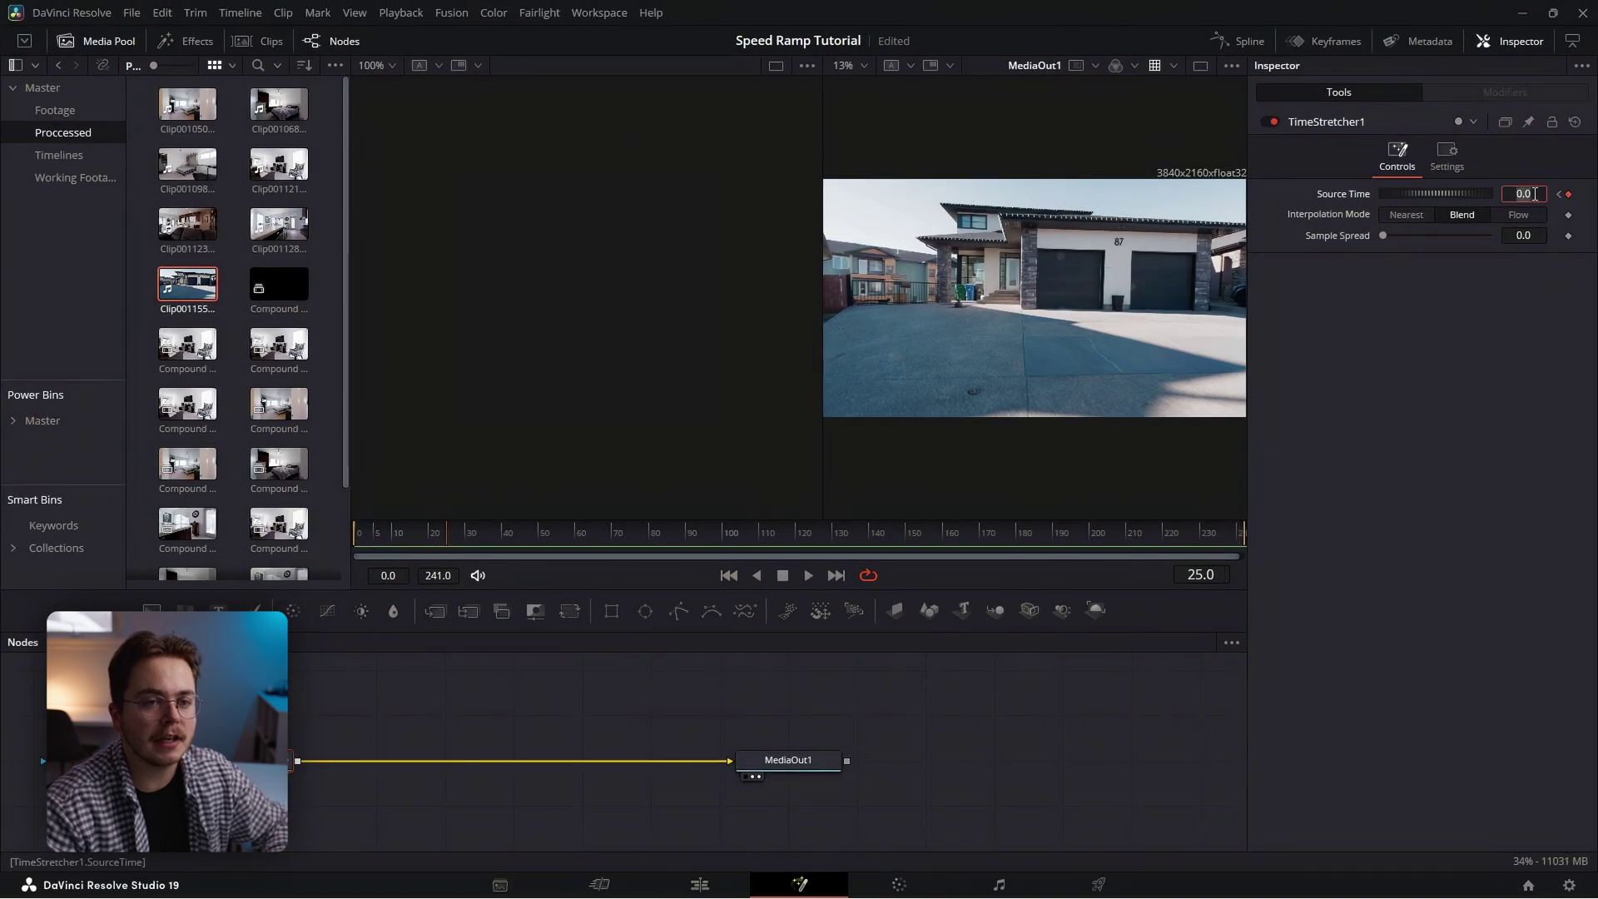
pyautogui.click(1536, 194)
pyautogui.write('241')
pyautogui.press('Tab')
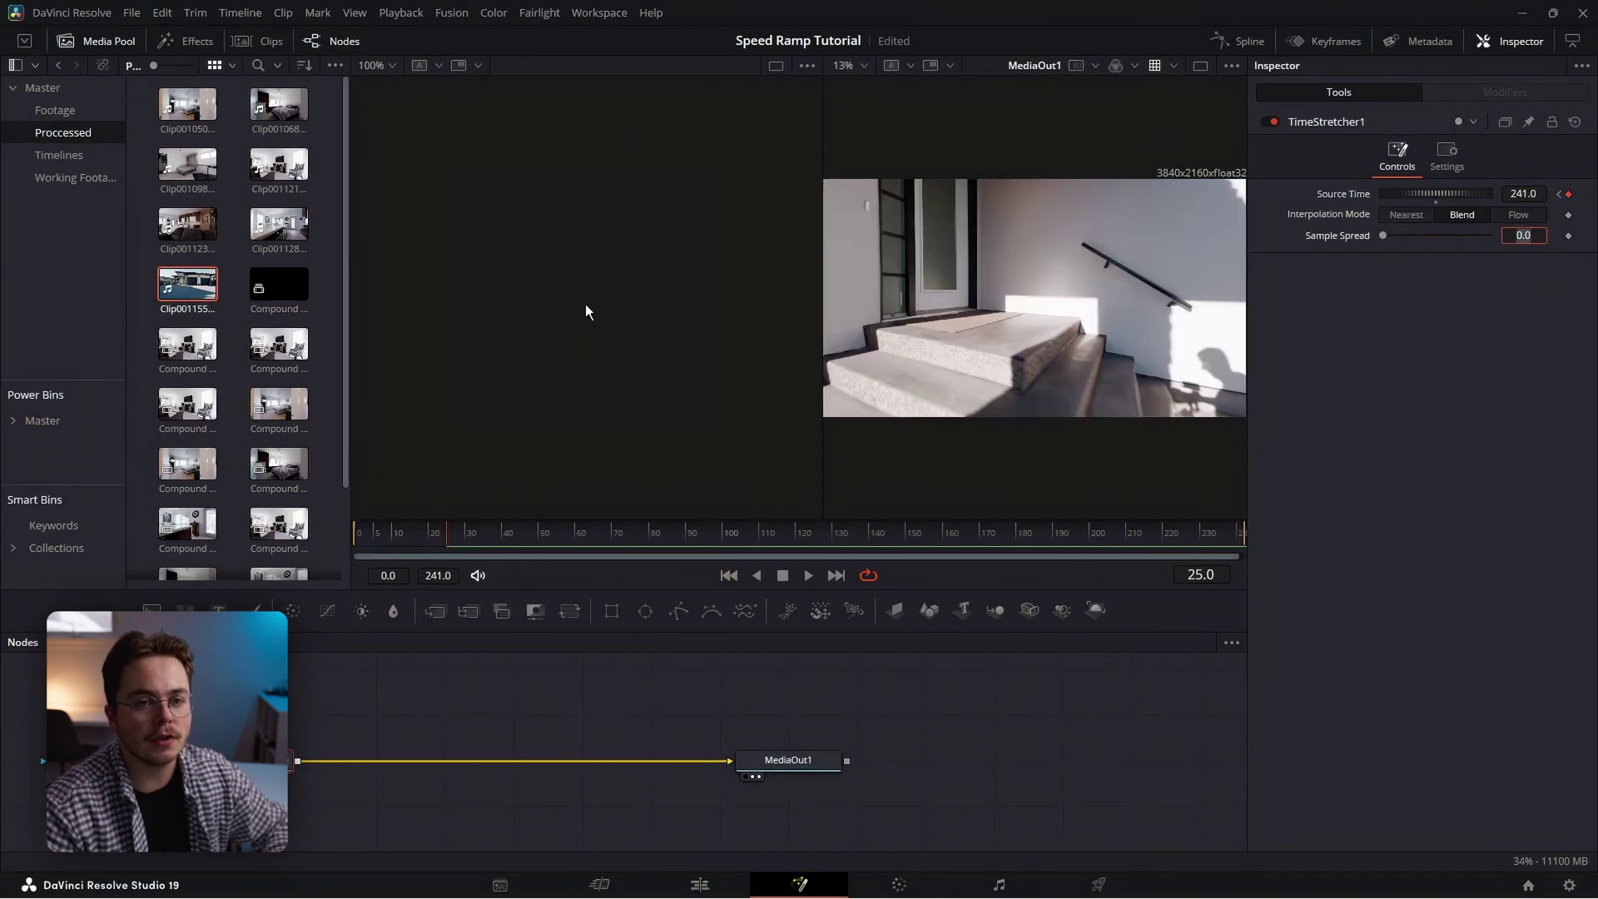
# Scrub through the stretched clip before and beyond frame 25 to check the retimed motion
pyautogui.moveTo(421, 535)
pyautogui.mouseDown()
pyautogui.moveTo(372, 539)
pyautogui.moveTo(426, 540)
pyautogui.mouseUp()
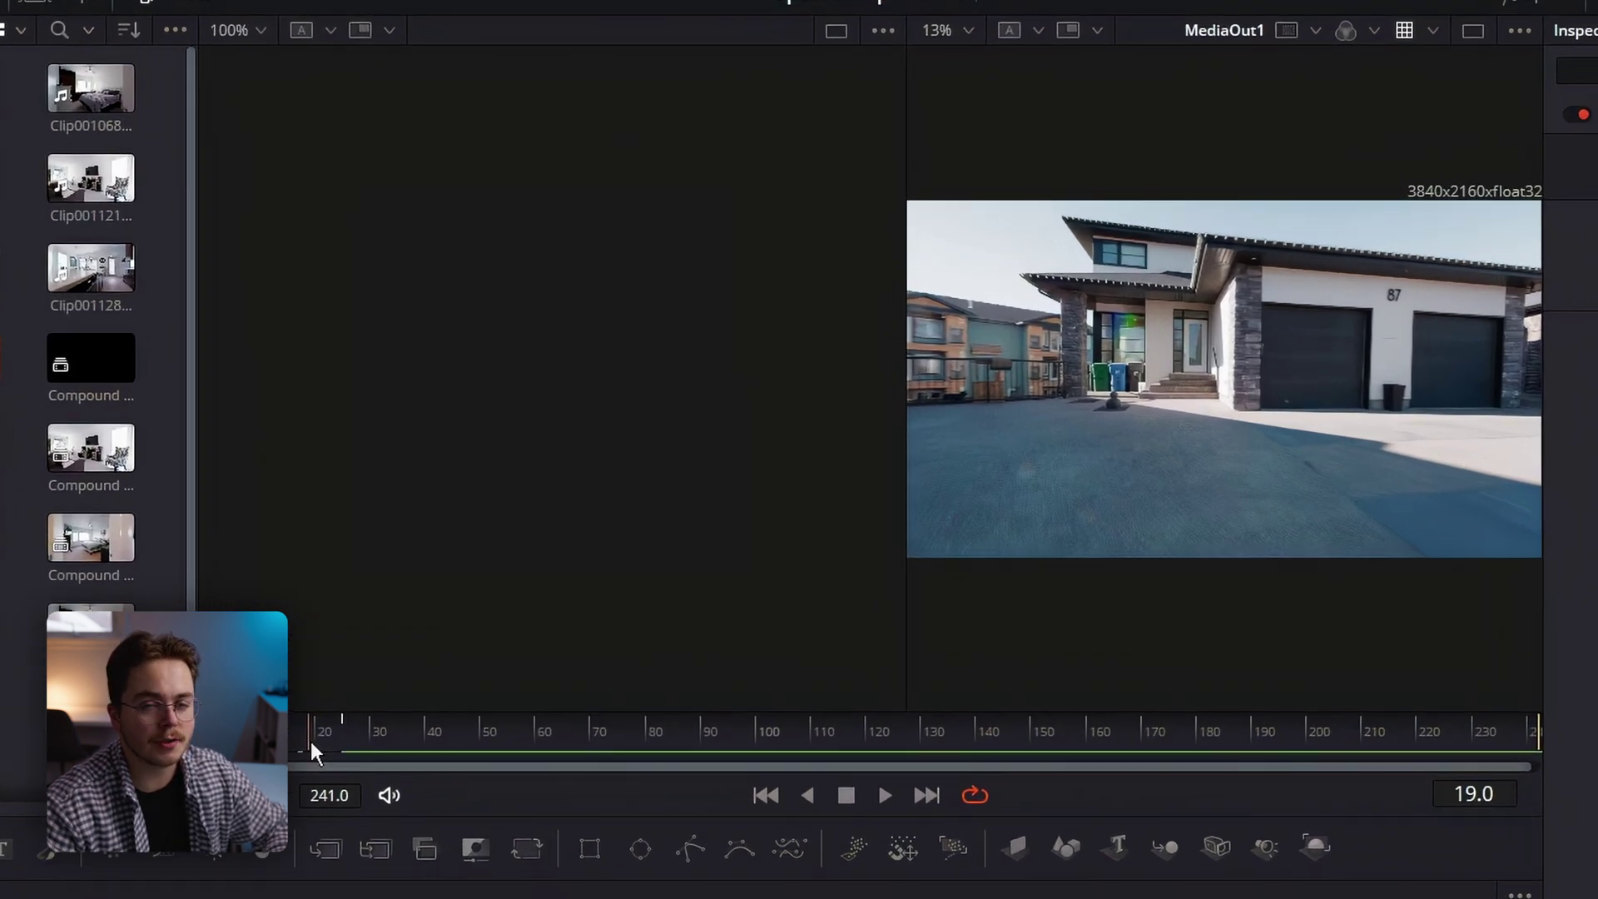
pyautogui.moveTo(311, 741); pyautogui.dragTo(359, 737)
pyautogui.moveTo(481, 736); pyautogui.dragTo(1106, 736)
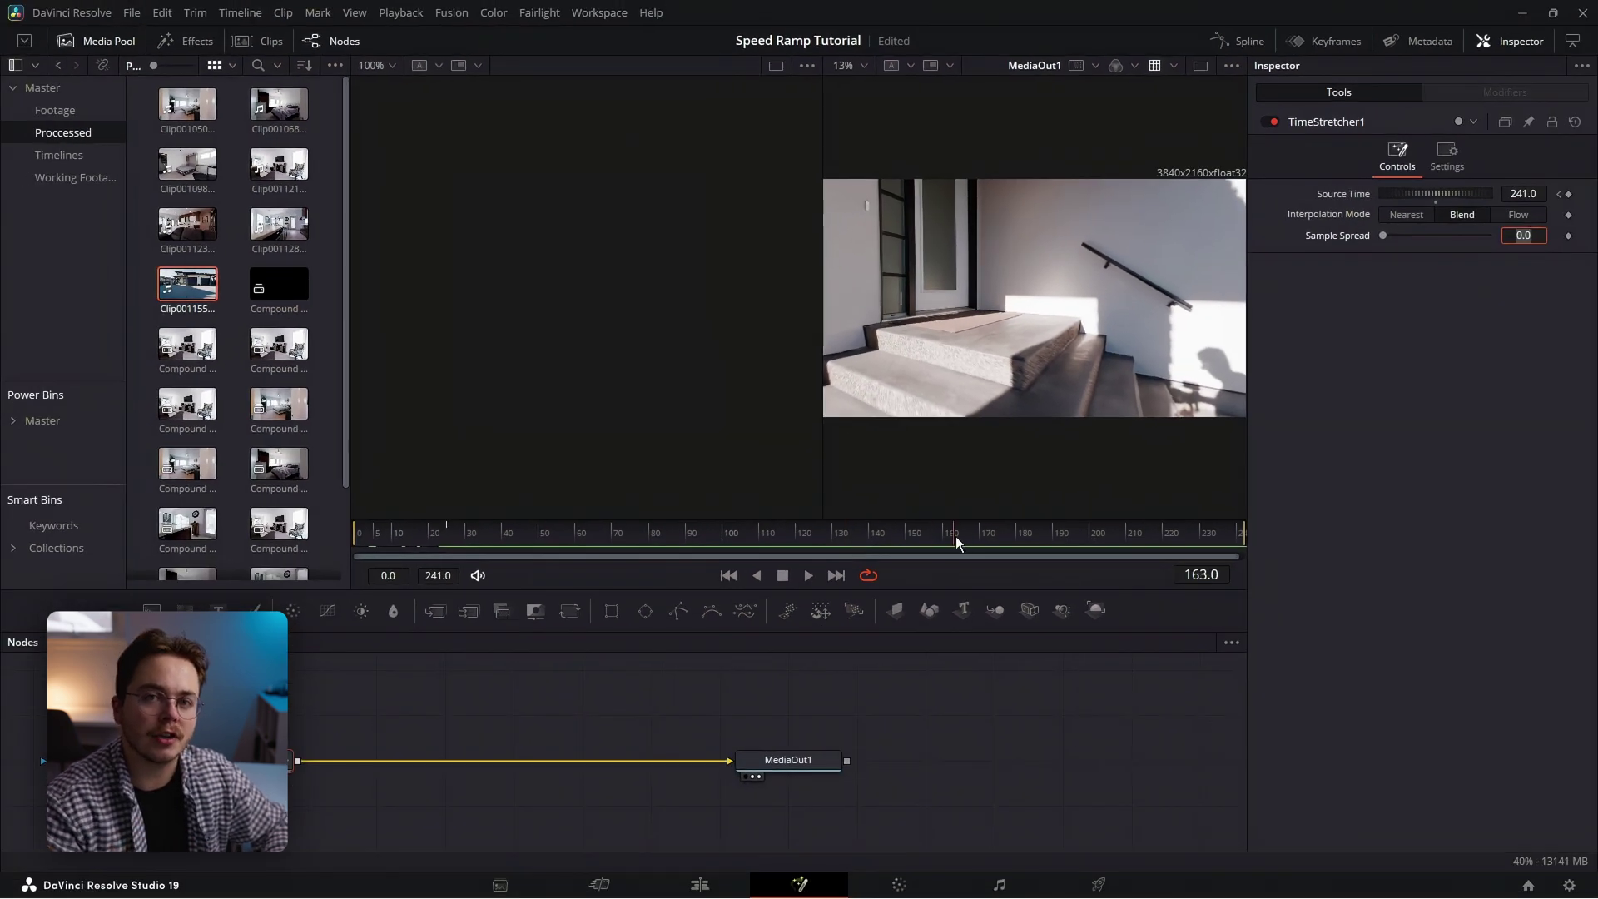
pyautogui.moveTo(955, 536); pyautogui.dragTo(811, 536)
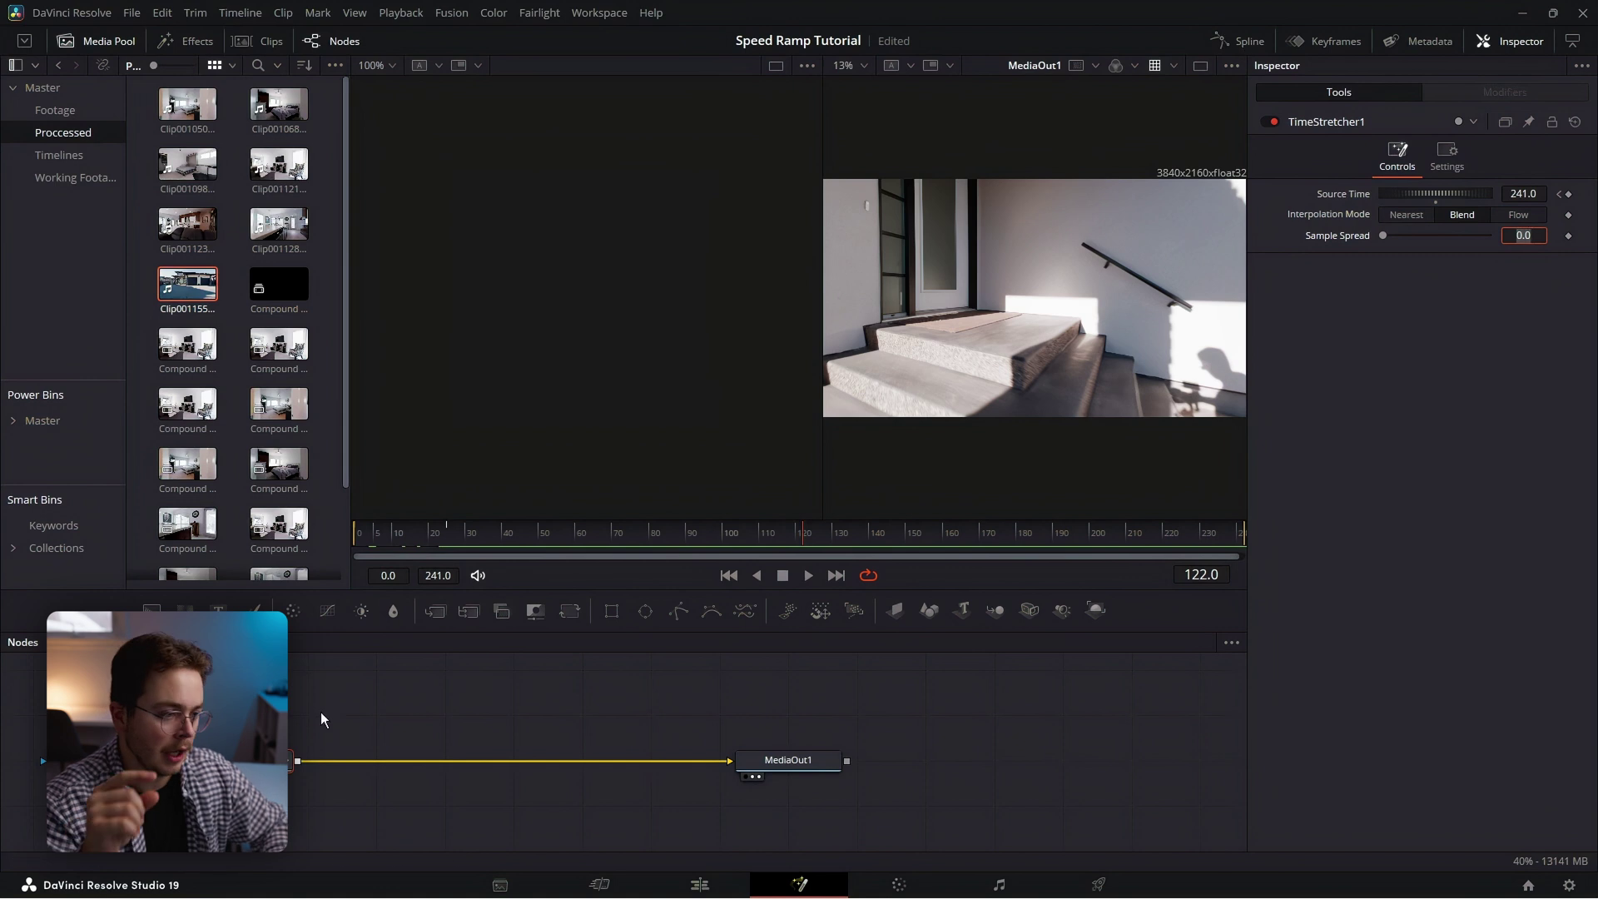
# Show the TimeStretcher1 Source Time curve in the Spline editor and fit it to the view
pyautogui.click(1240, 41)
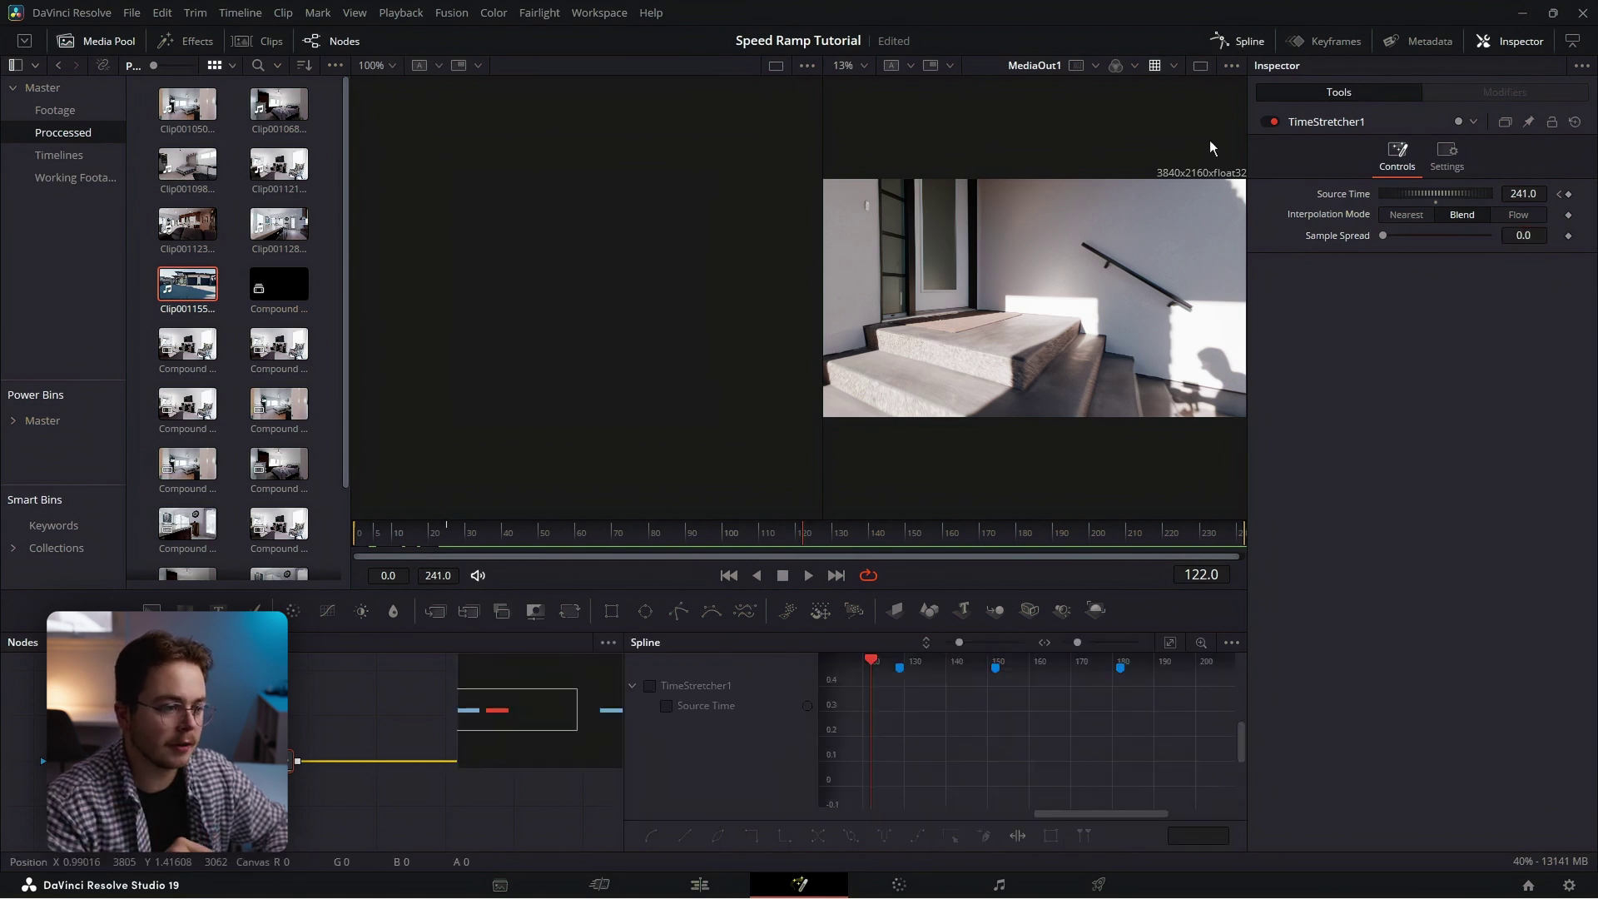
pyautogui.click(702, 685)
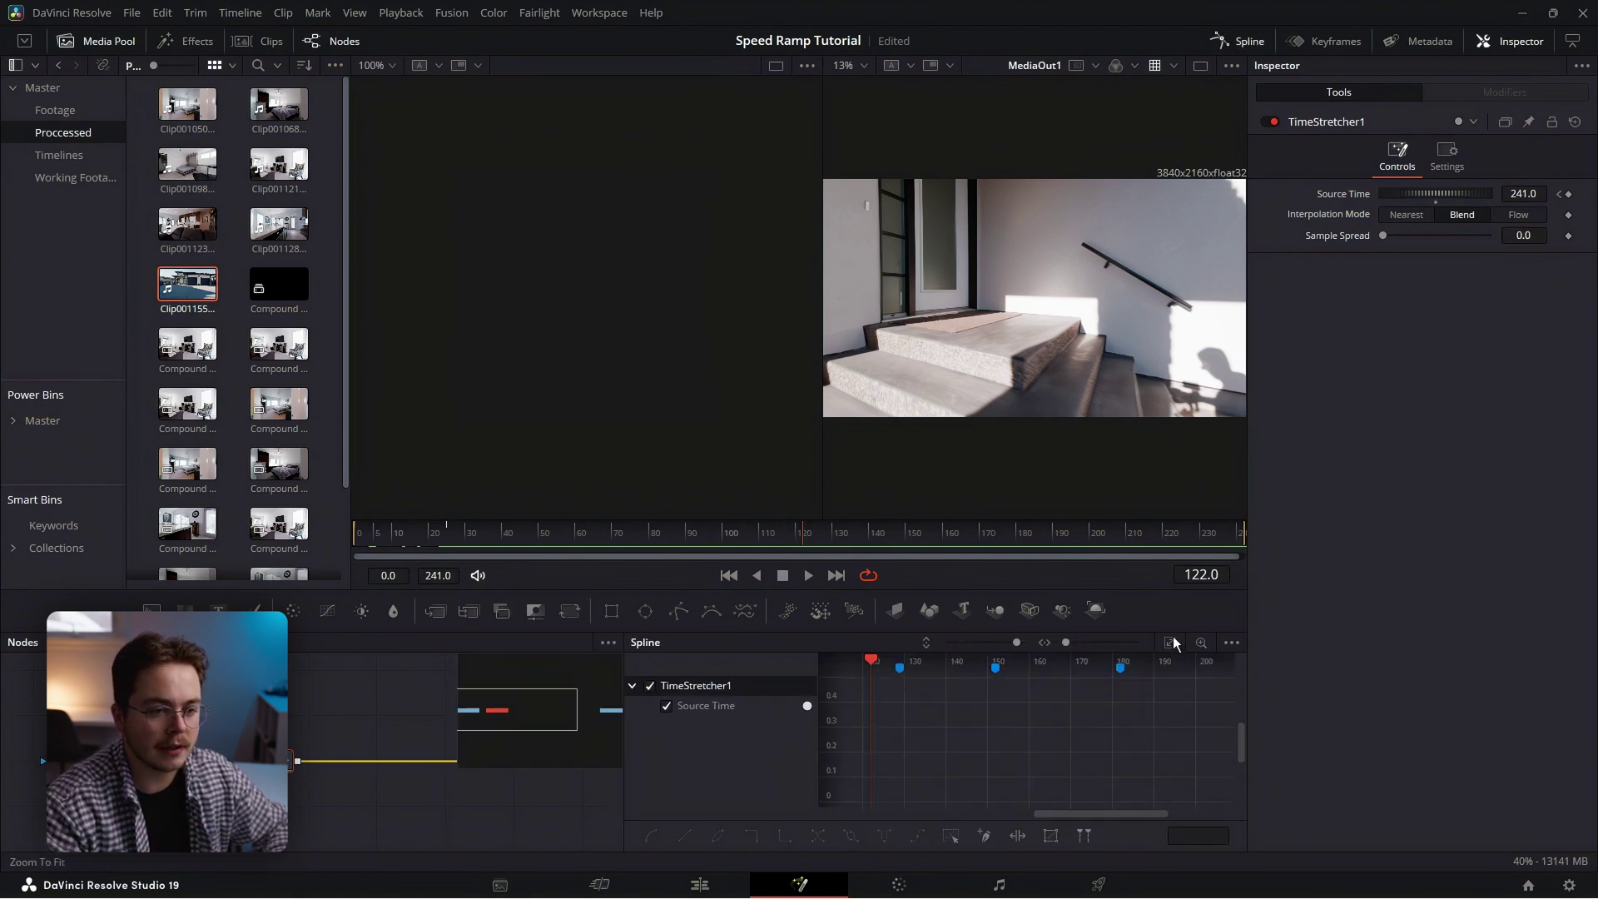
pyautogui.click(1172, 642)
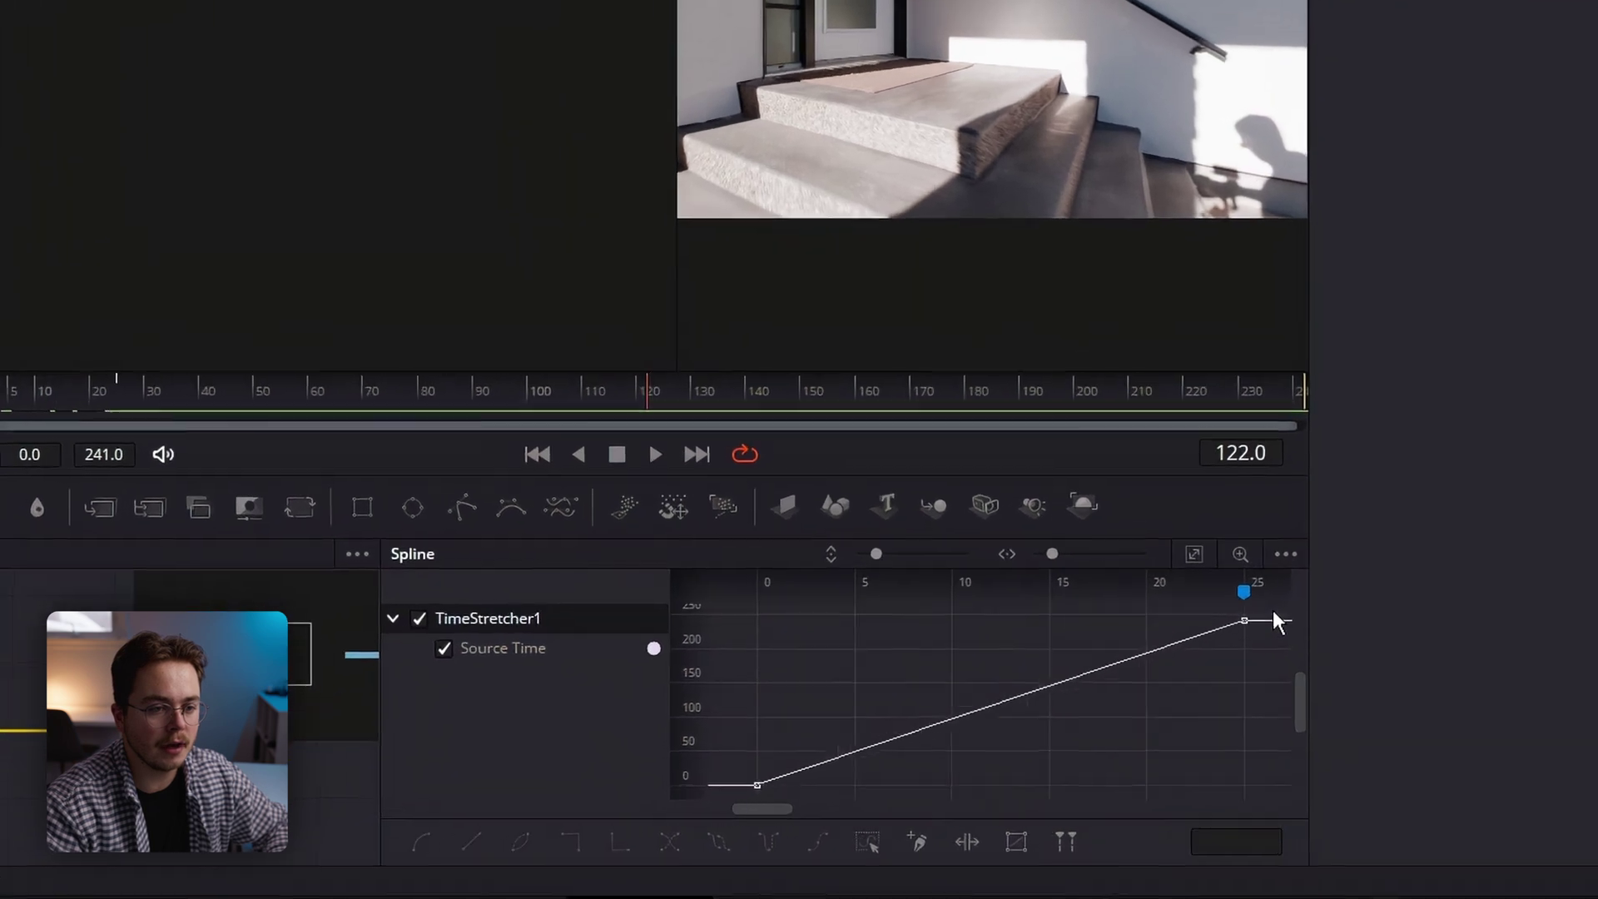
pyautogui.moveTo(1273, 611); pyautogui.dragTo(714, 835)
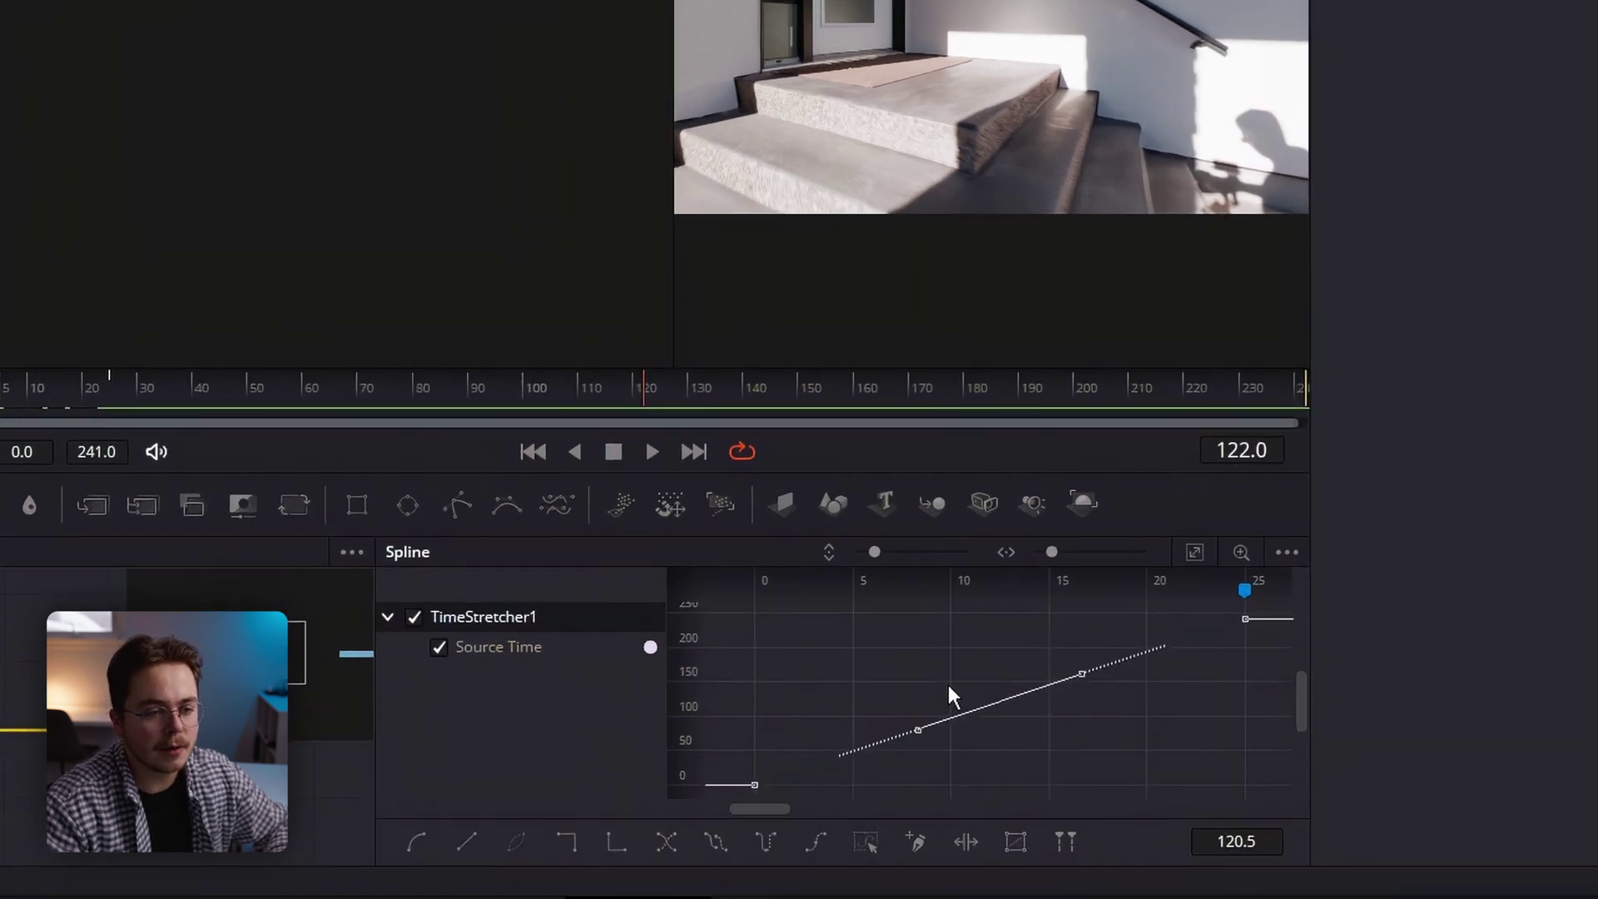
pyautogui.rightClick(951, 695)
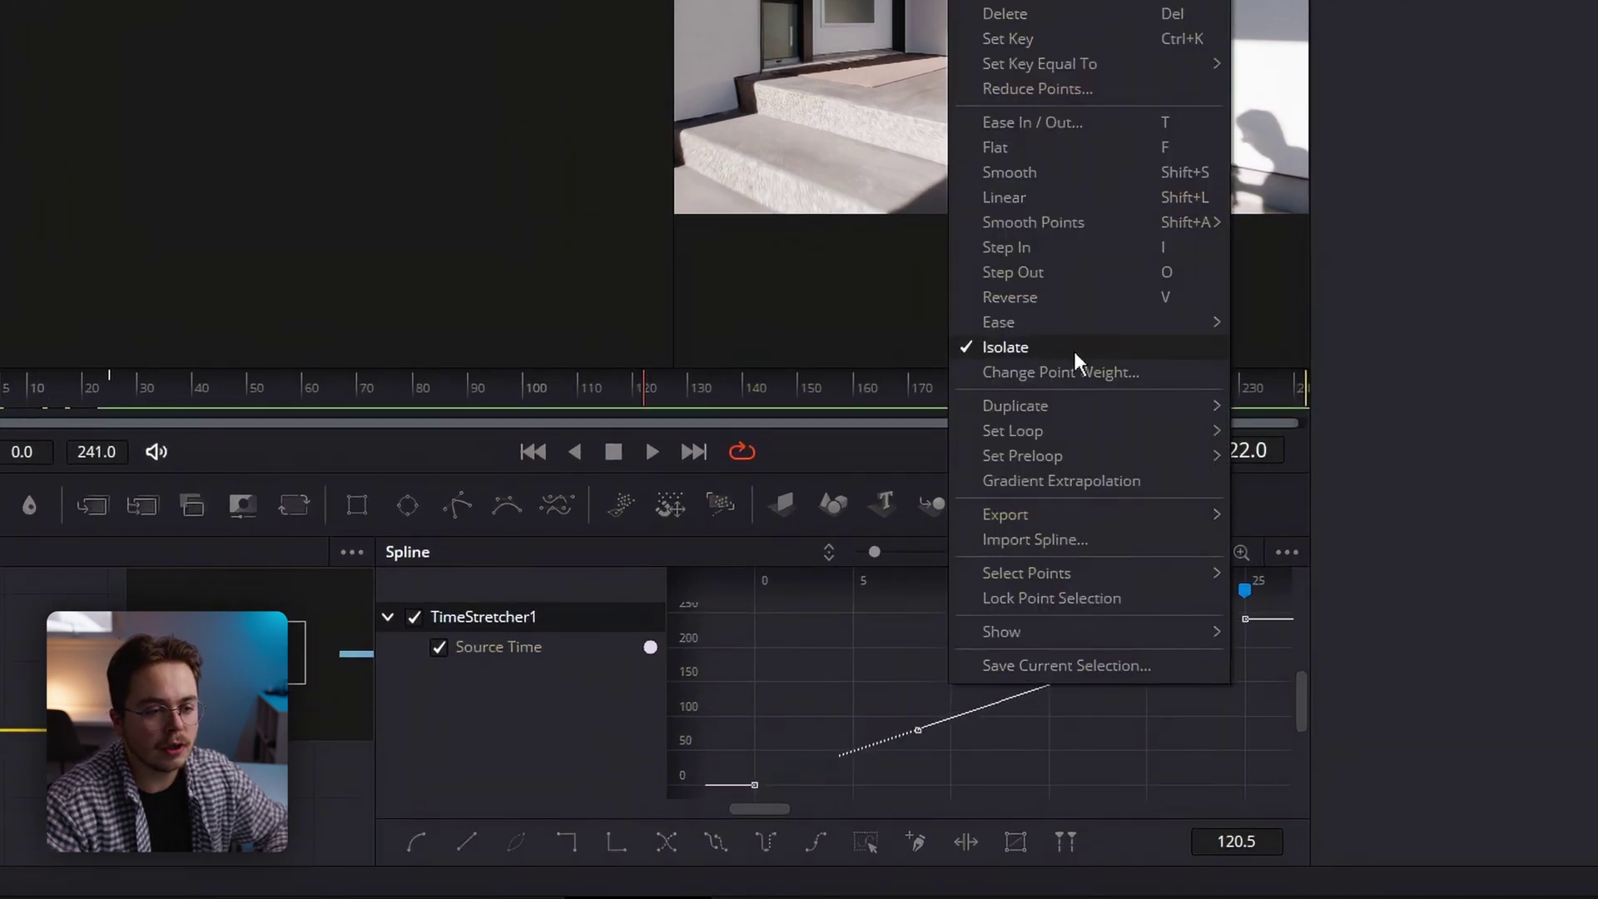
pyautogui.moveTo(1070, 321)
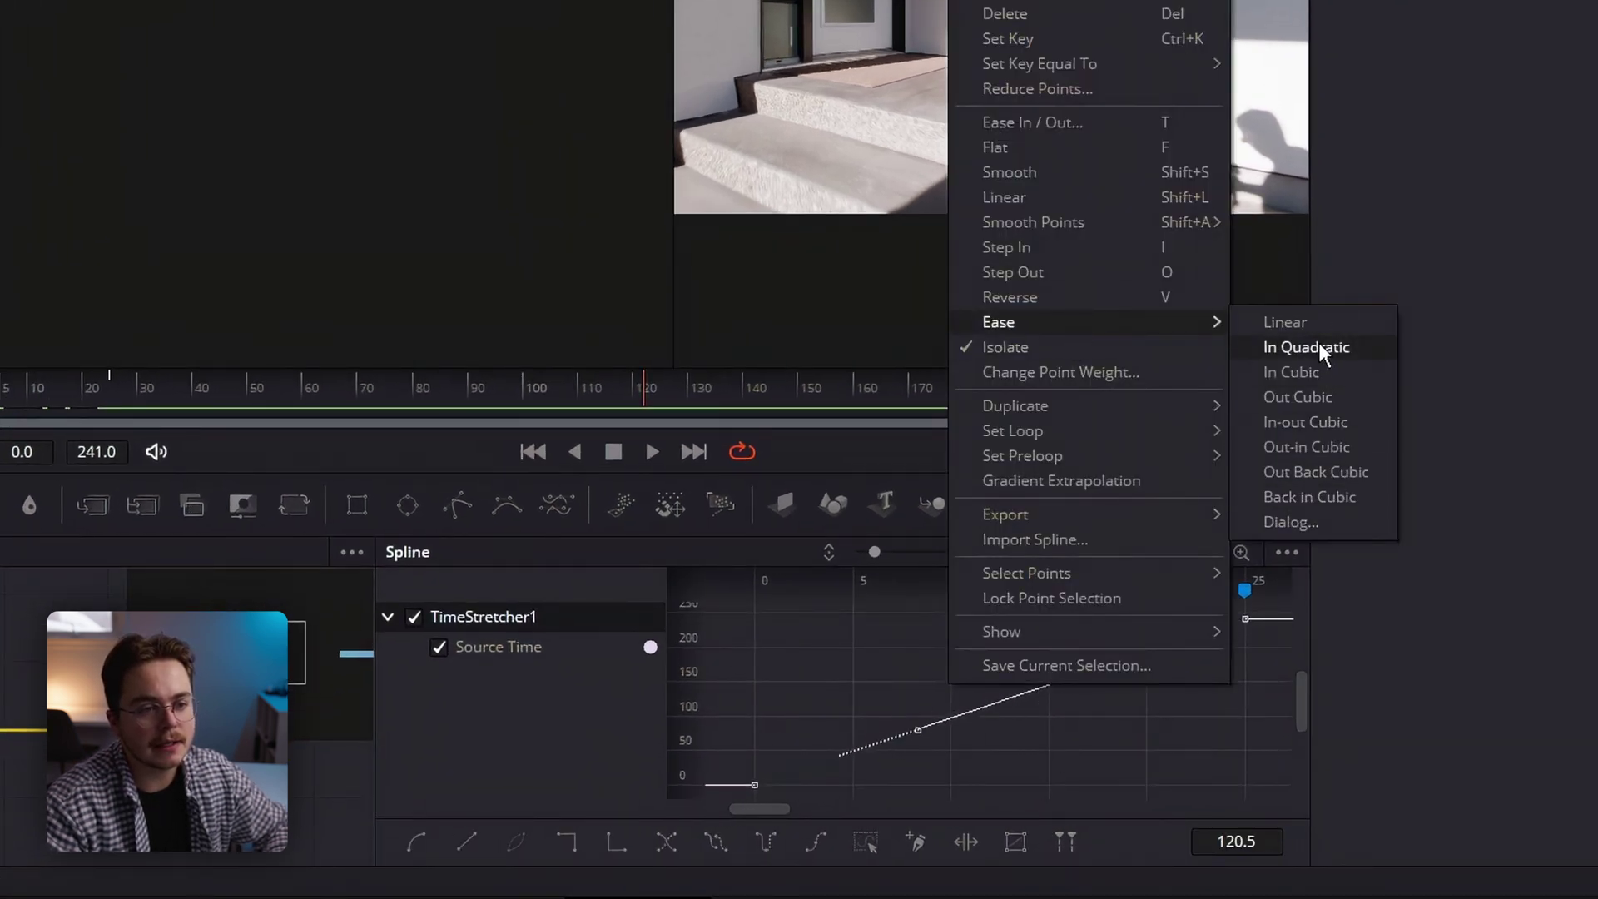
pyautogui.click(1228, 679)
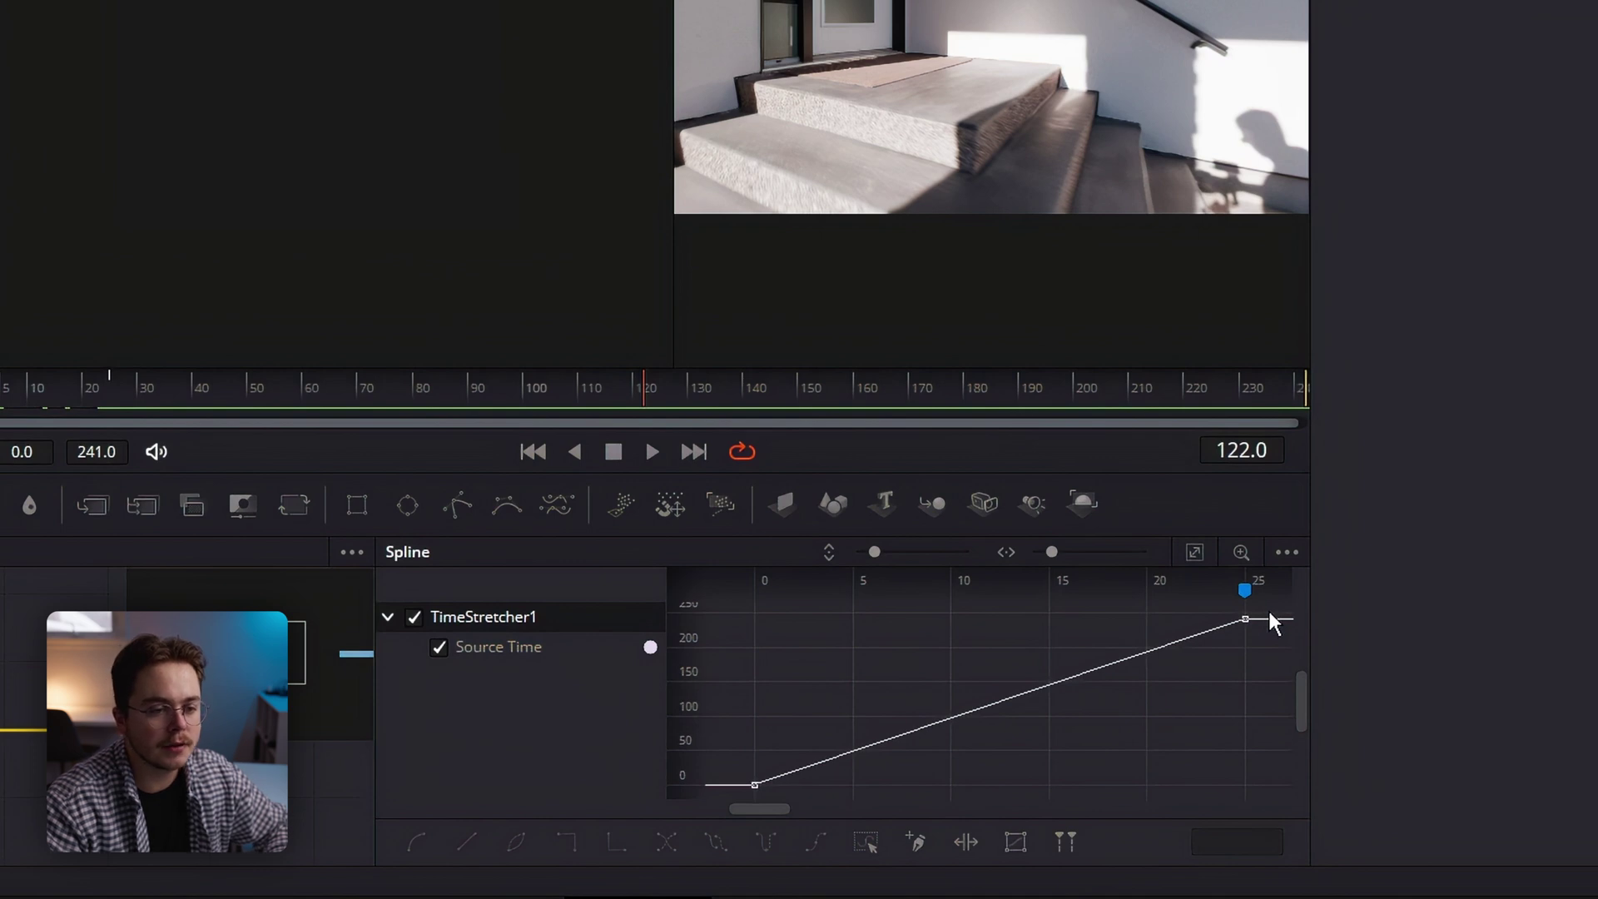
# Smooth both Source Time keyframes and pull their handles vertical so the exterior clip runs fast, slow, then fast
pyautogui.moveTo(1267, 608); pyautogui.dragTo(1130, 697)
pyautogui.hotkey('shift', 's')
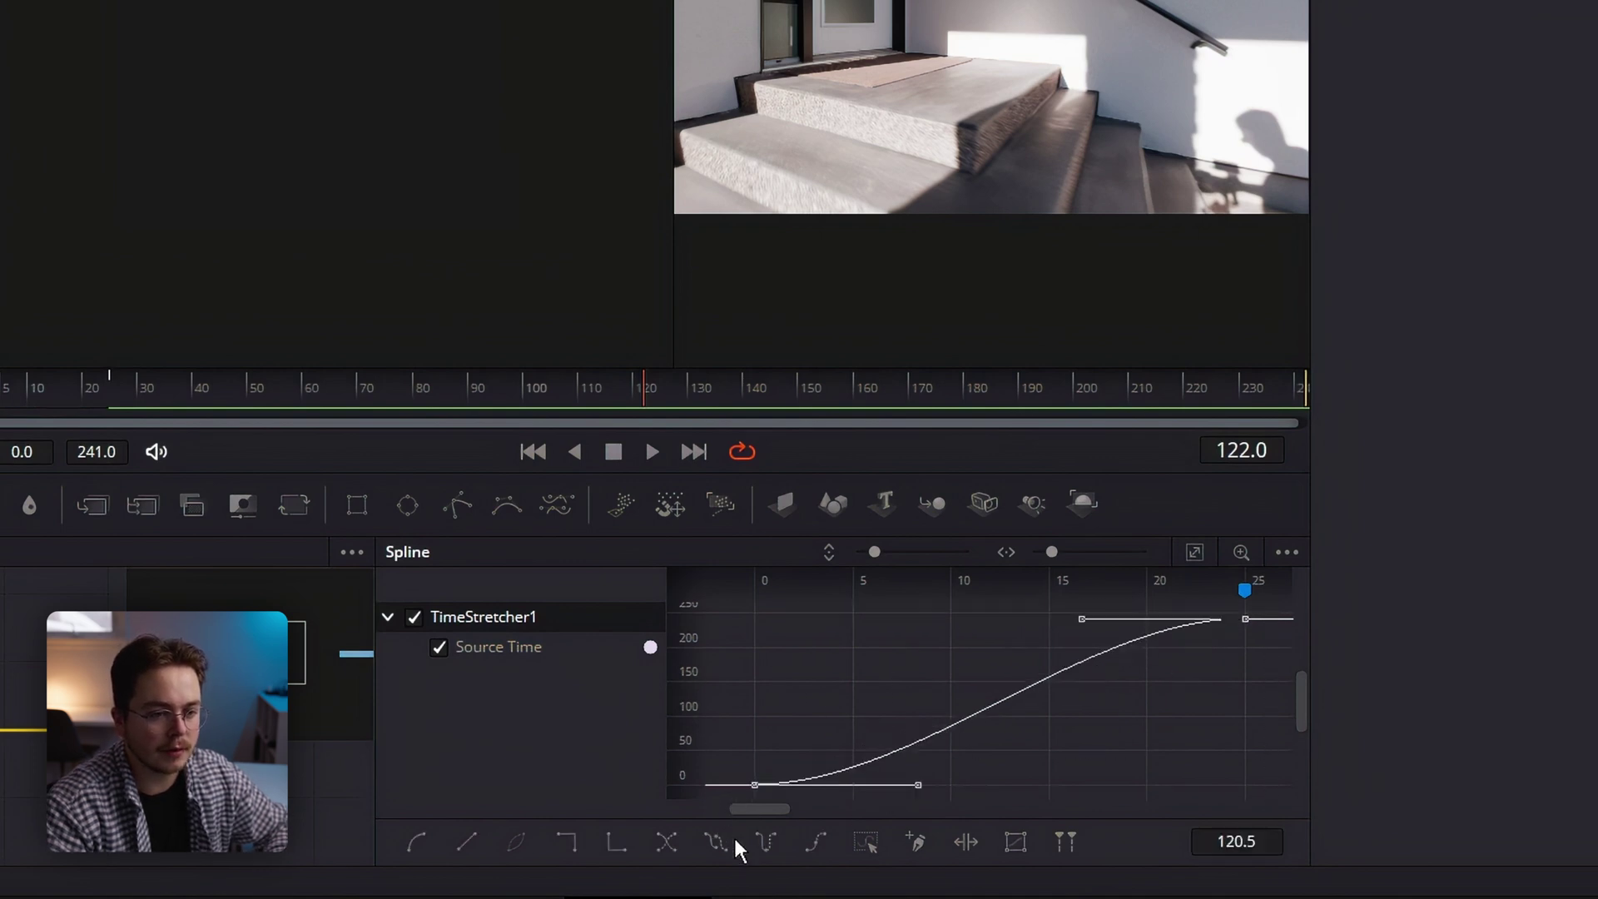
pyautogui.moveTo(916, 792); pyautogui.dragTo(666, 685)
pyautogui.moveTo(1118, 626); pyautogui.dragTo(1217, 749)
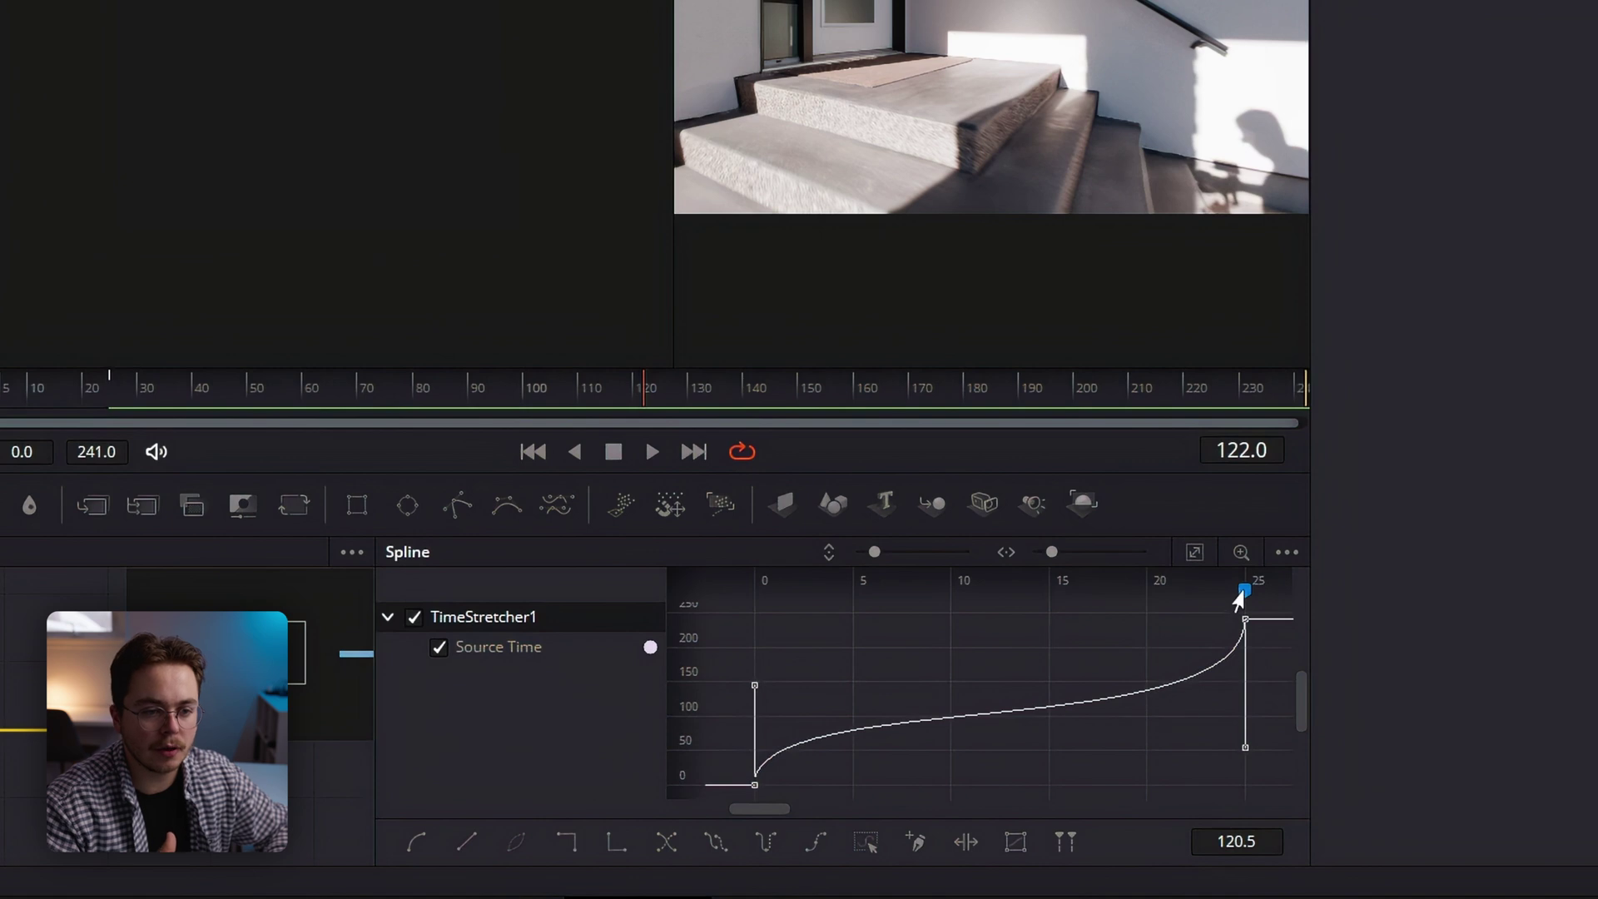
pyautogui.moveTo(1128, 699); pyautogui.dragTo(834, 743)
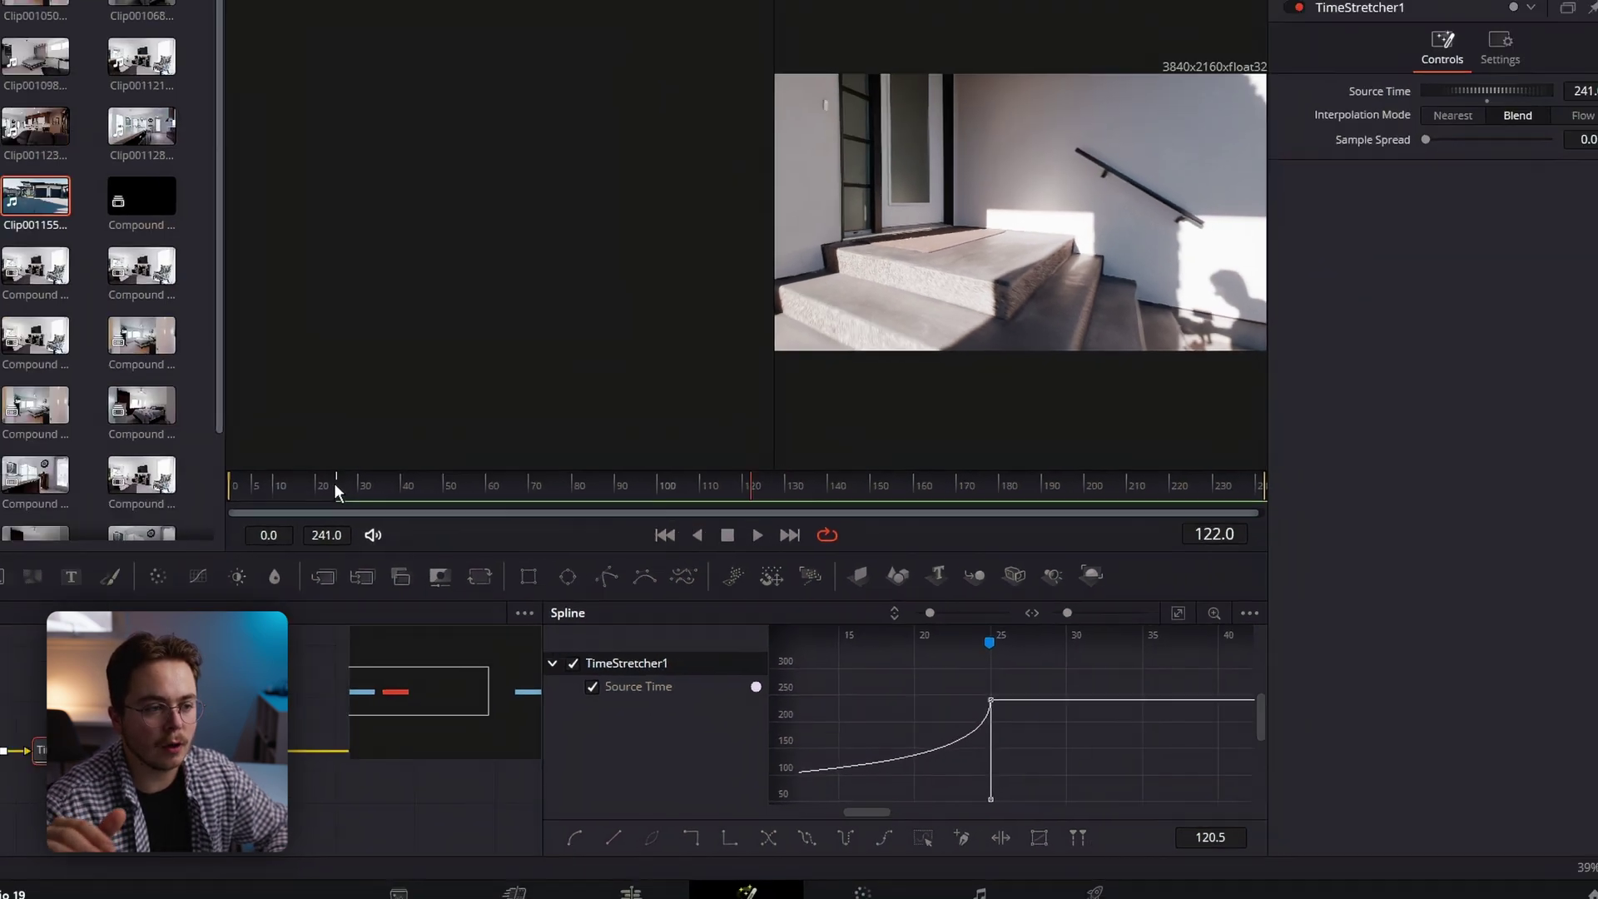
# On the Edit page, cut Clip00115563.mp4 at Marker 1 (01:00:01:02), delete the remainder, and play the trimmed result from the start
pyautogui.click(337, 487)
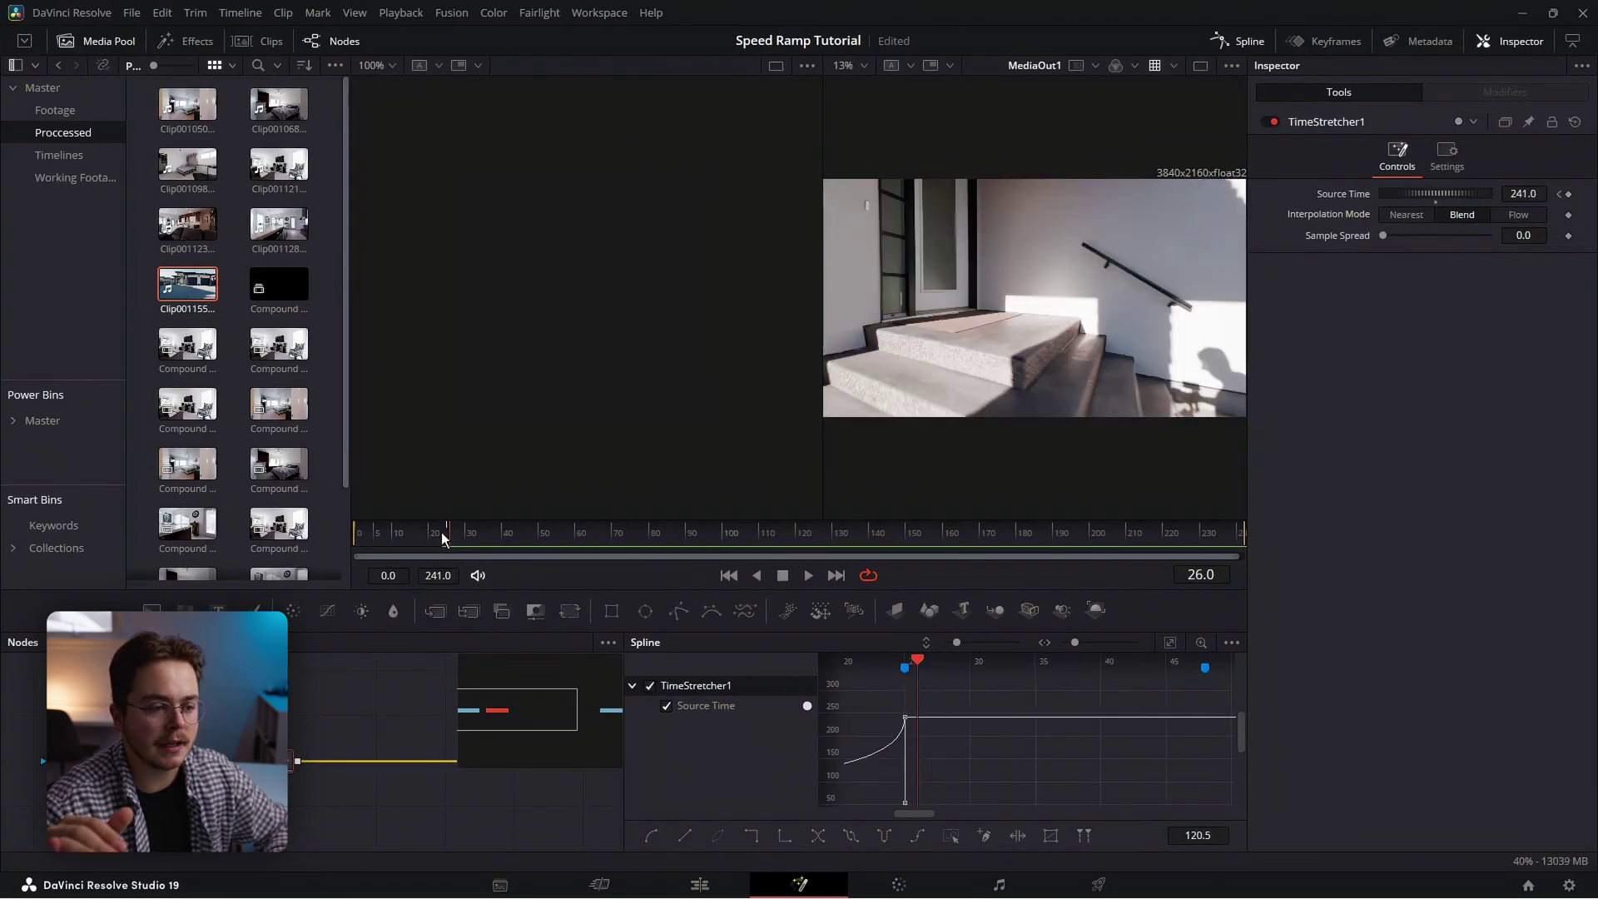
pyautogui.click(448, 533)
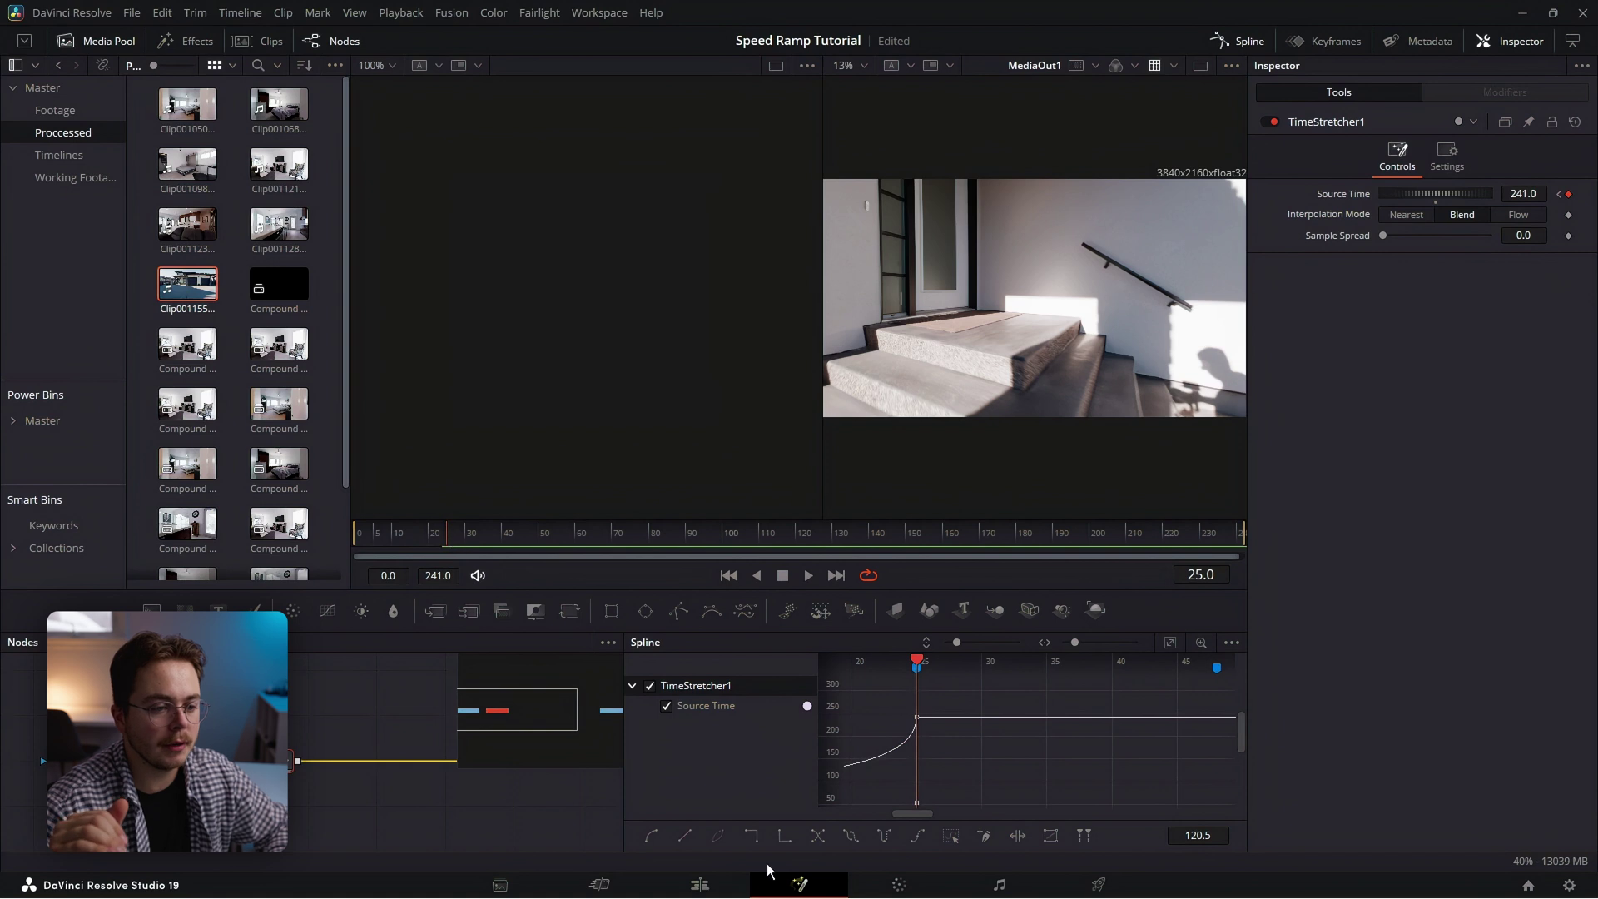
pyautogui.click(700, 884)
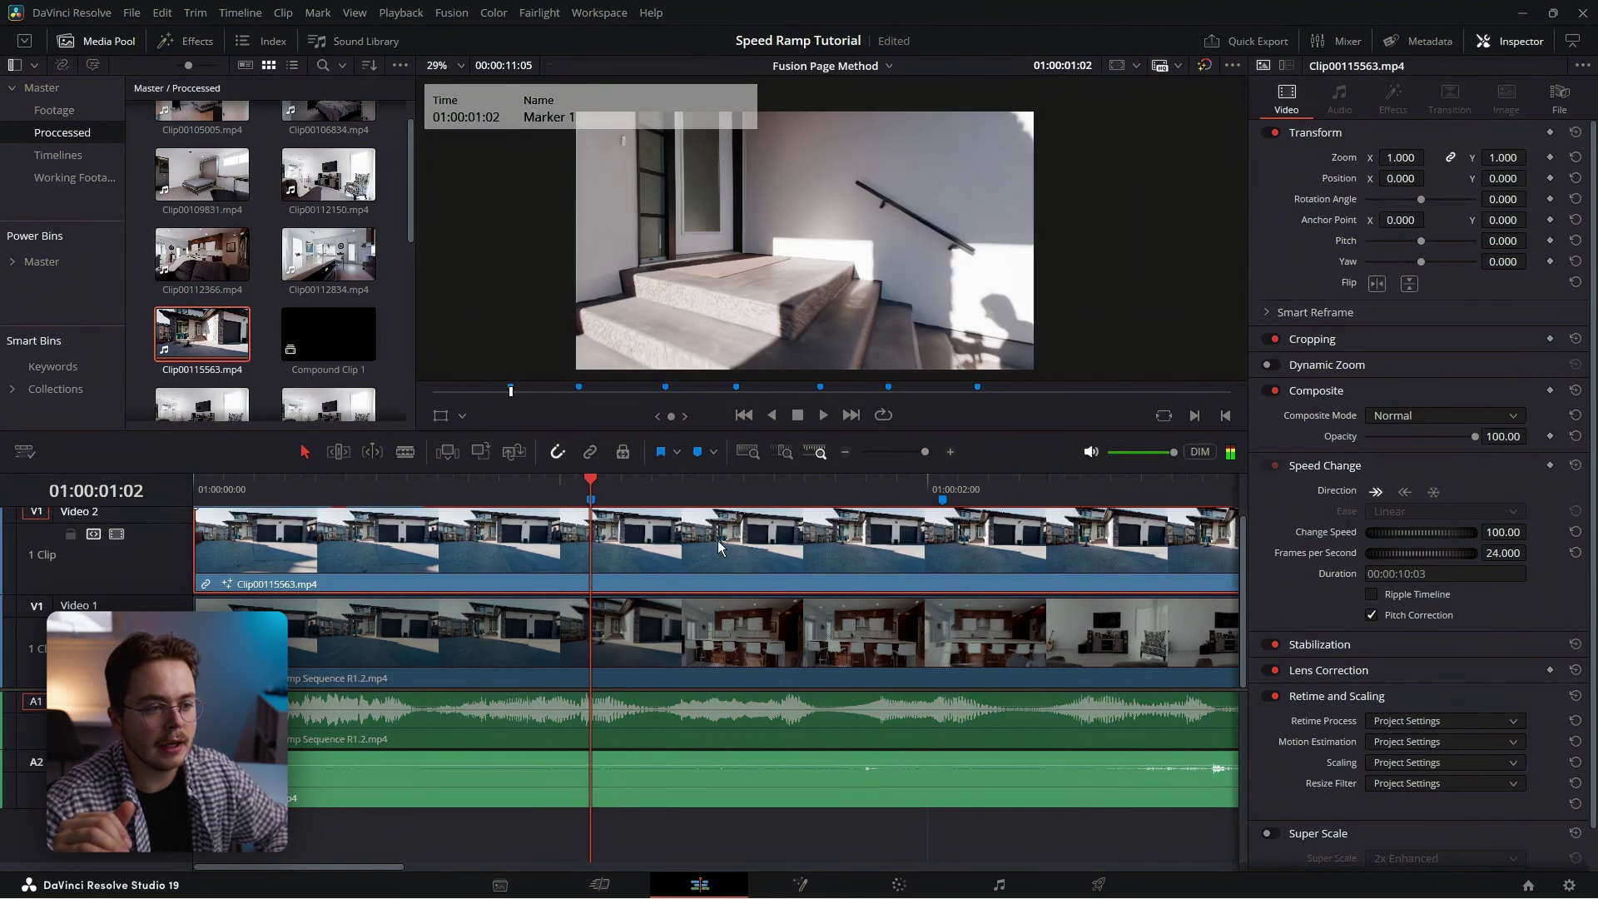
pyautogui.hotkey('ctrl', 'b')
pyautogui.click(694, 546)
pyautogui.press('BackSpace')
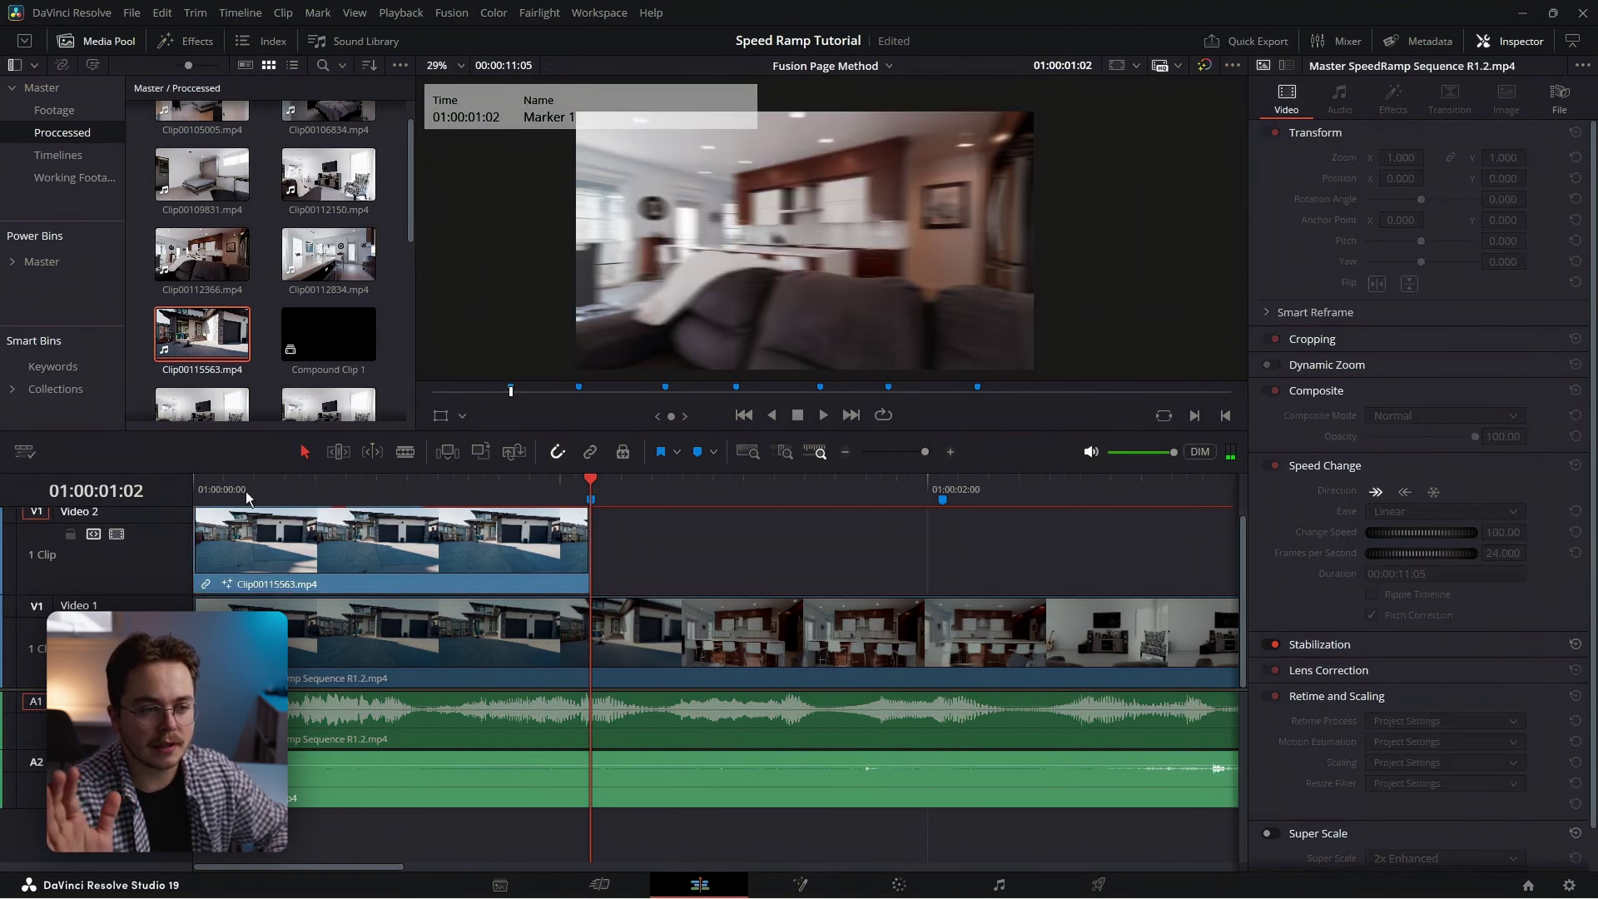
pyautogui.moveTo(245, 491); pyautogui.dragTo(194, 491)
pyautogui.press('space')
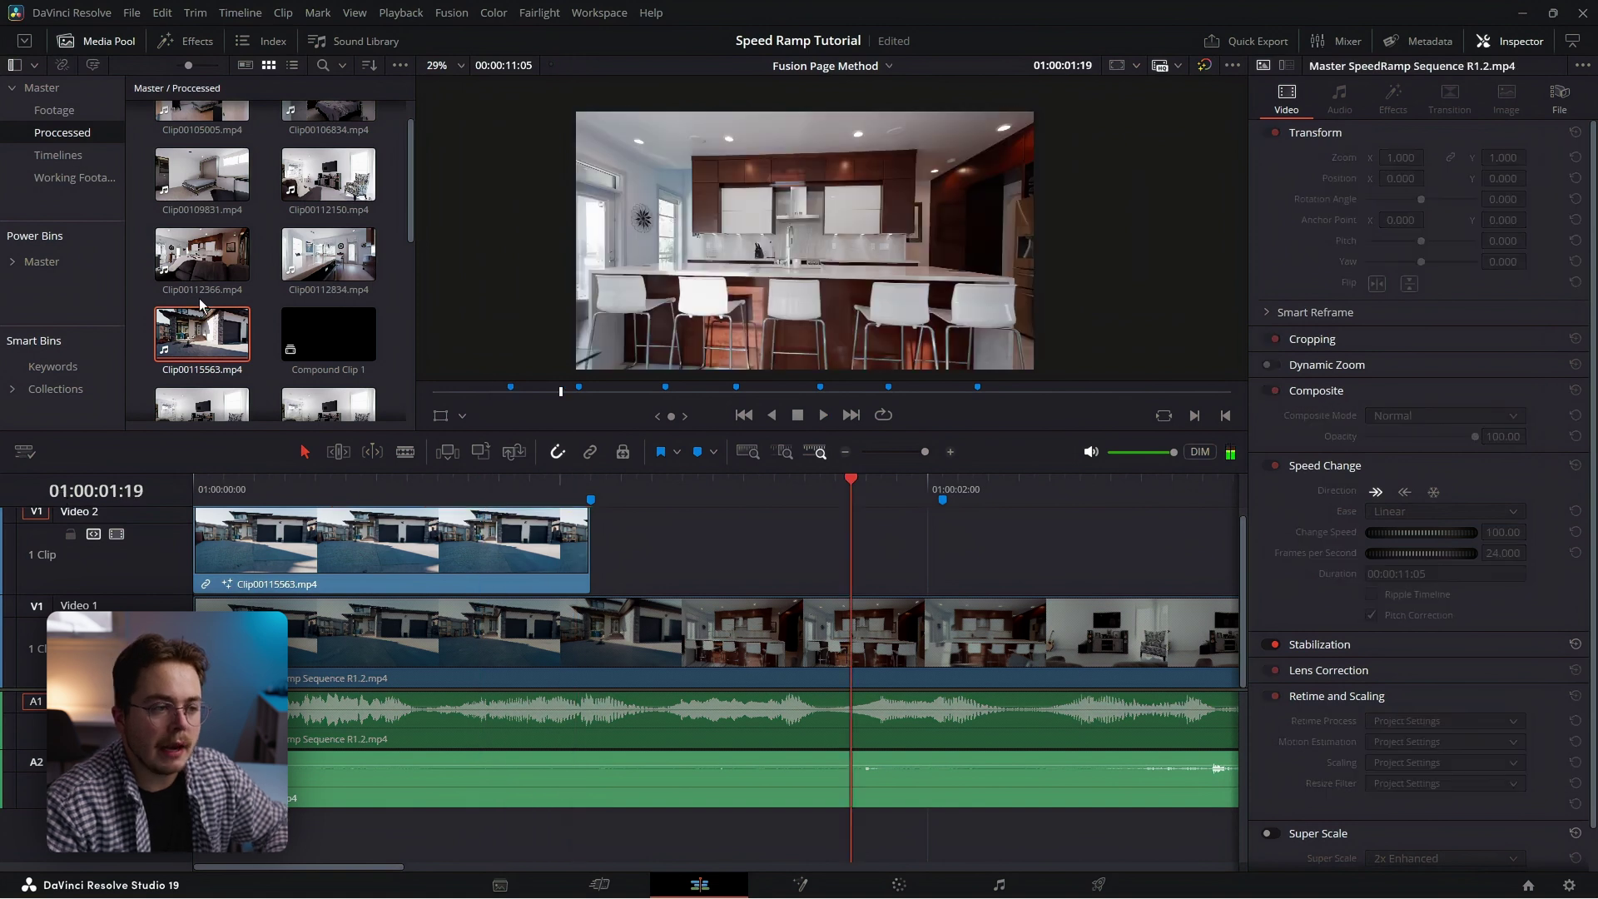
# Place Clip00112366.mp4 directly after the exterior clip on Video 2 and open it on the Fusion page
pyautogui.moveTo(202, 254); pyautogui.dragTo(586, 537)
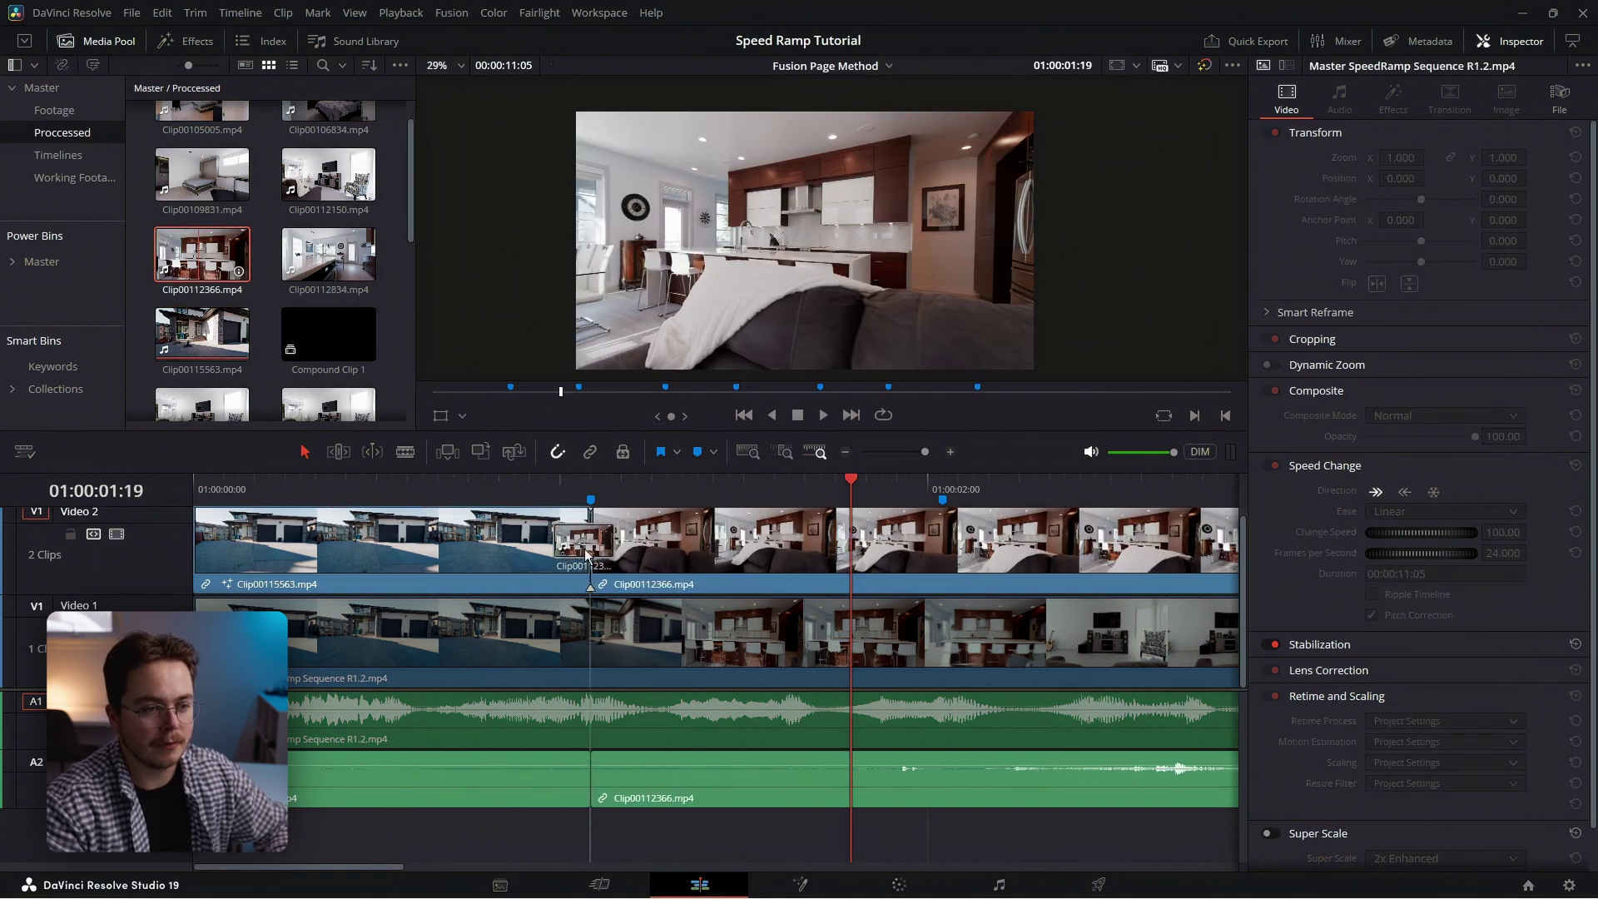
pyautogui.moveTo(843, 484); pyautogui.dragTo(774, 487)
pyautogui.click(811, 884)
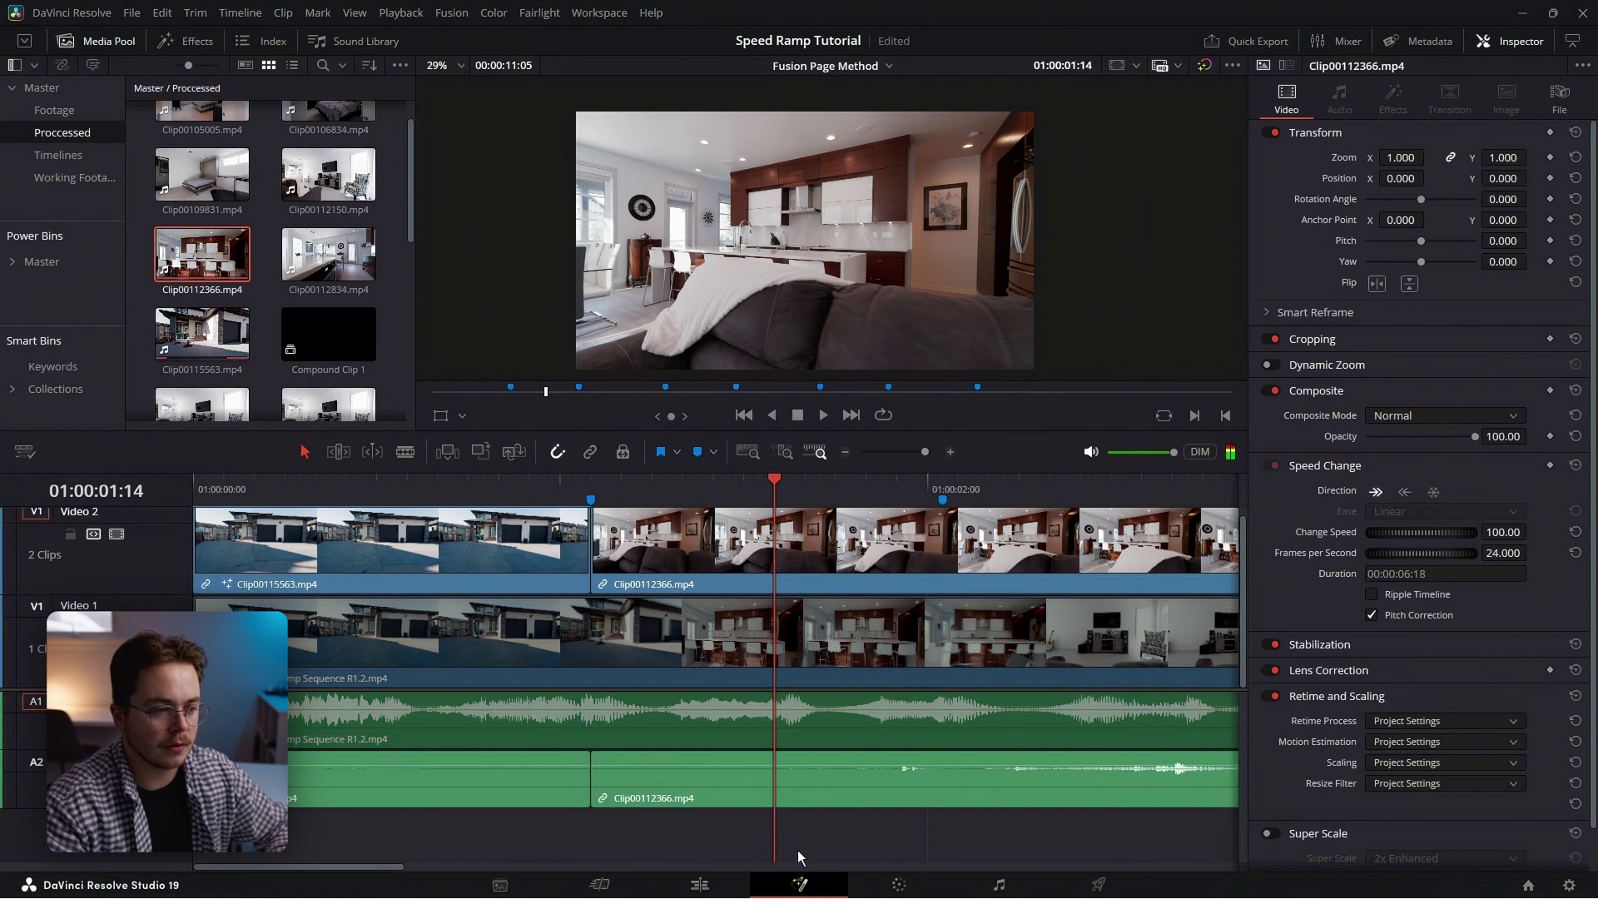
# Add a Time Stretcher node to the kitchen clip and keyframe its Source Time at 0.0 on frame 0
pyautogui.hotkey('shift', 'space')
pyautogui.write('time')
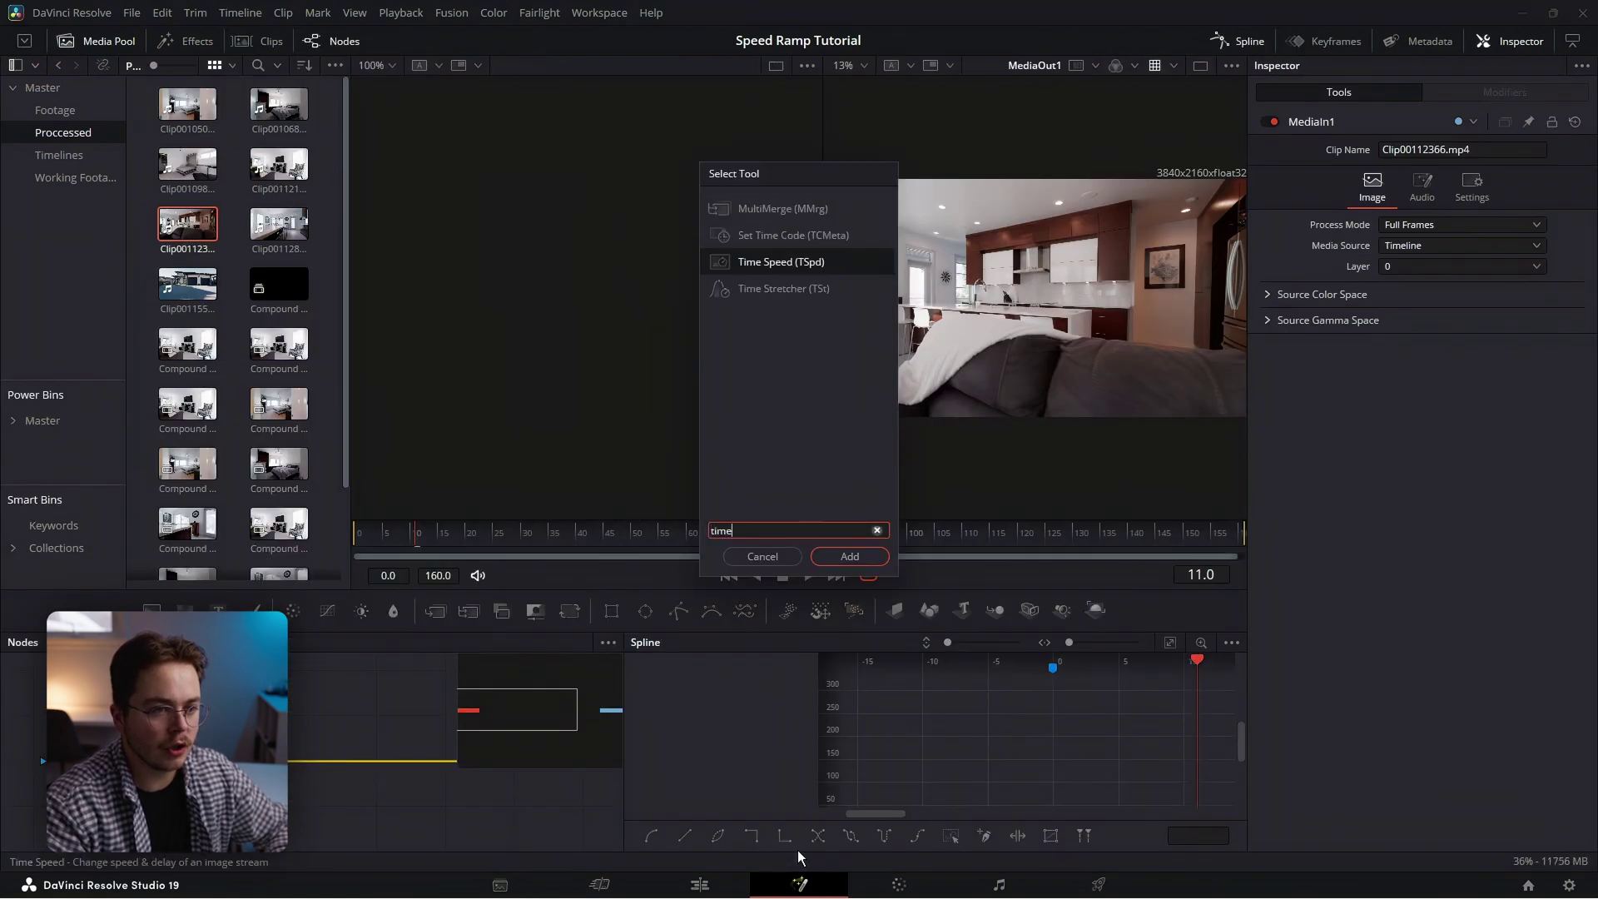
pyautogui.press('Down')
pyautogui.press('Return')
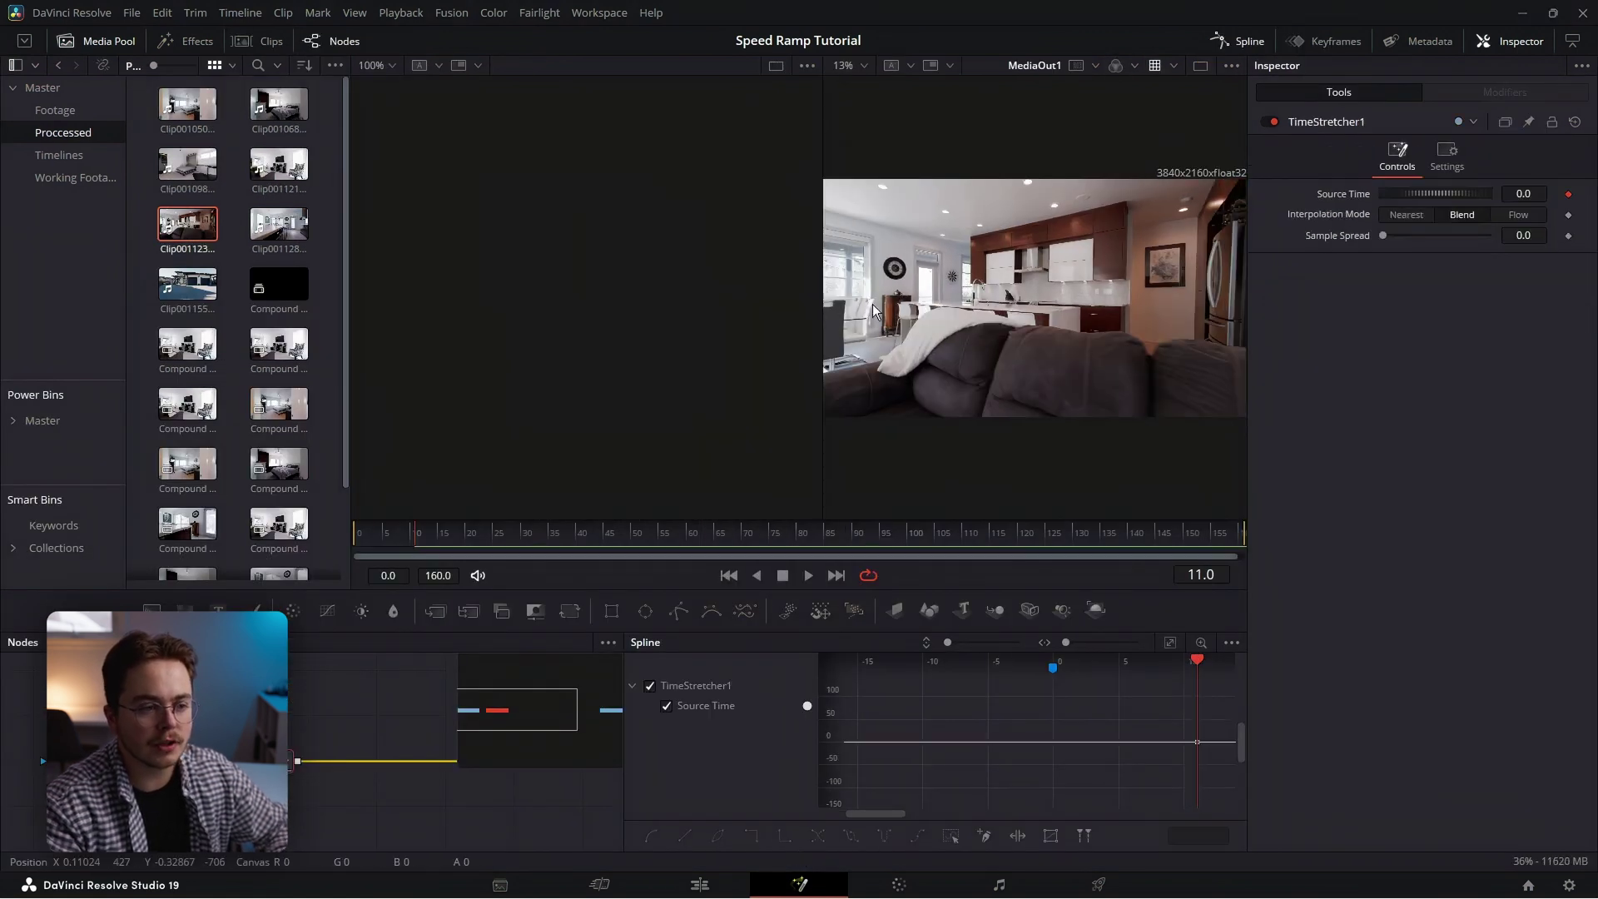
pyautogui.click(1227, 47)
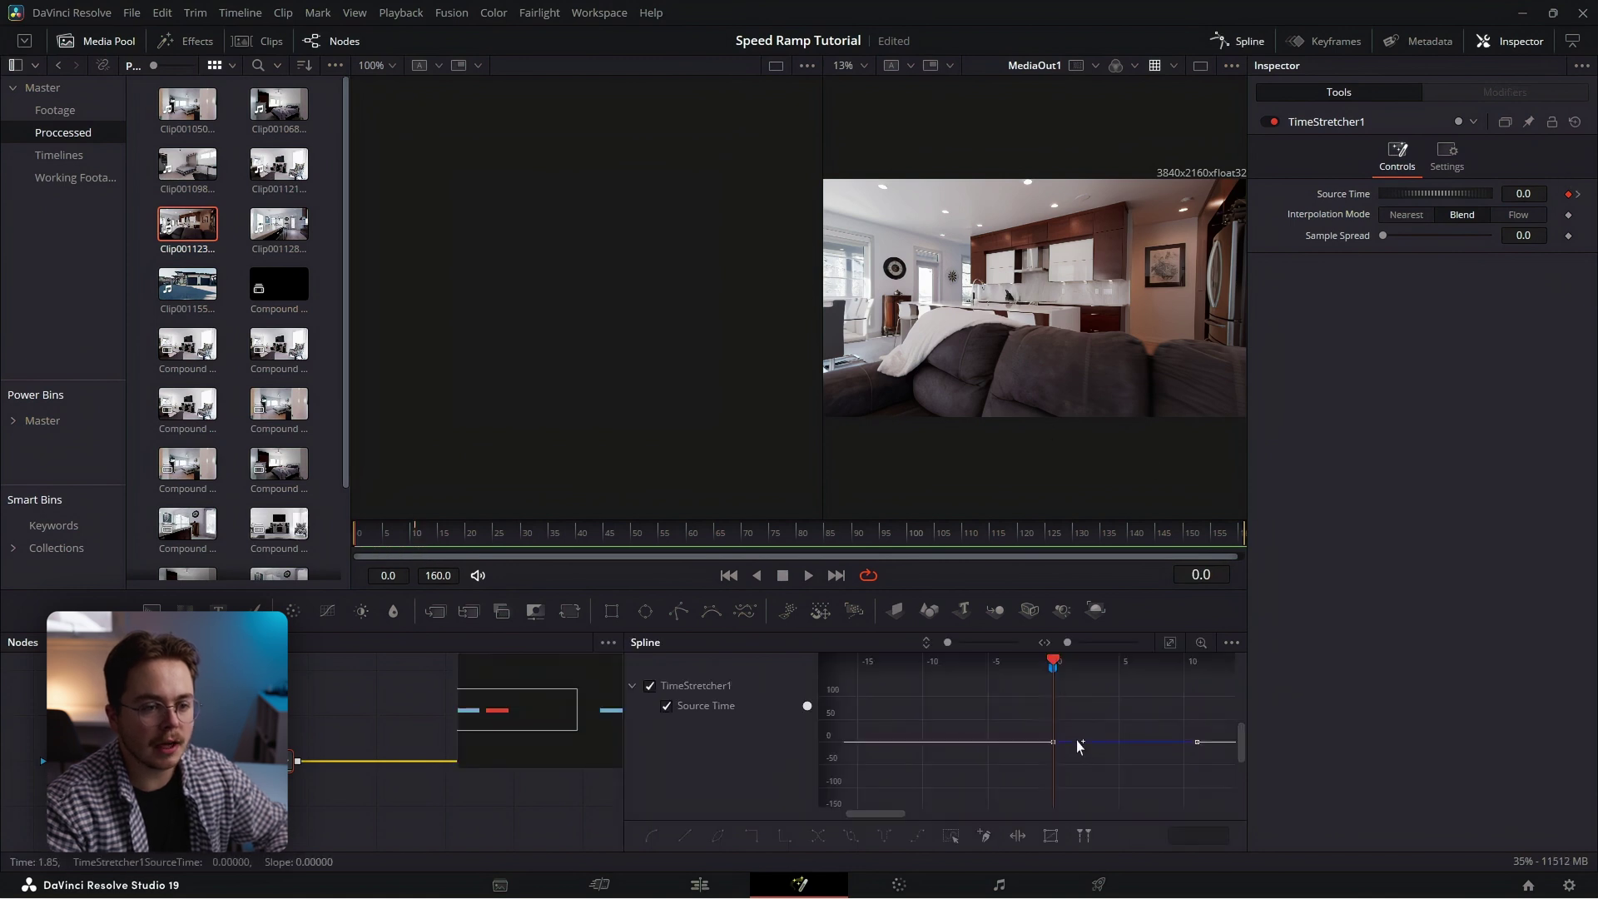
pyautogui.moveTo(1131, 696); pyautogui.dragTo(912, 708)
pyautogui.moveTo(1042, 701); pyautogui.dragTo(1087, 701)
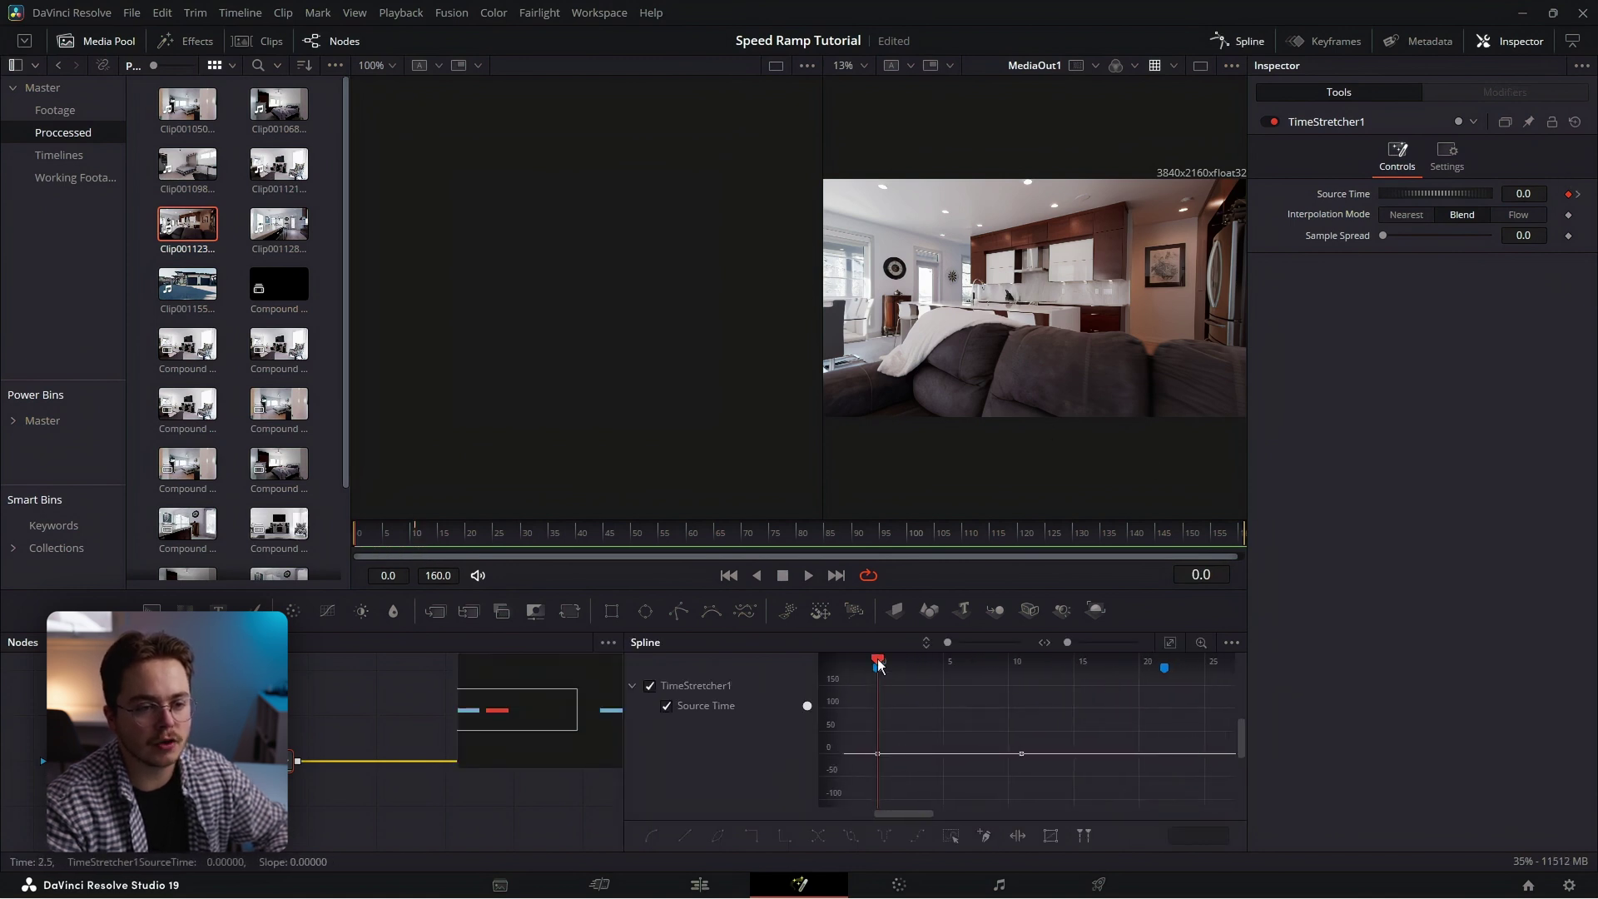
# Add a Source Time keyframe on frame 22 and remove the unneeded one on frame 11
pyautogui.moveTo(878, 663); pyautogui.dragTo(1172, 676)
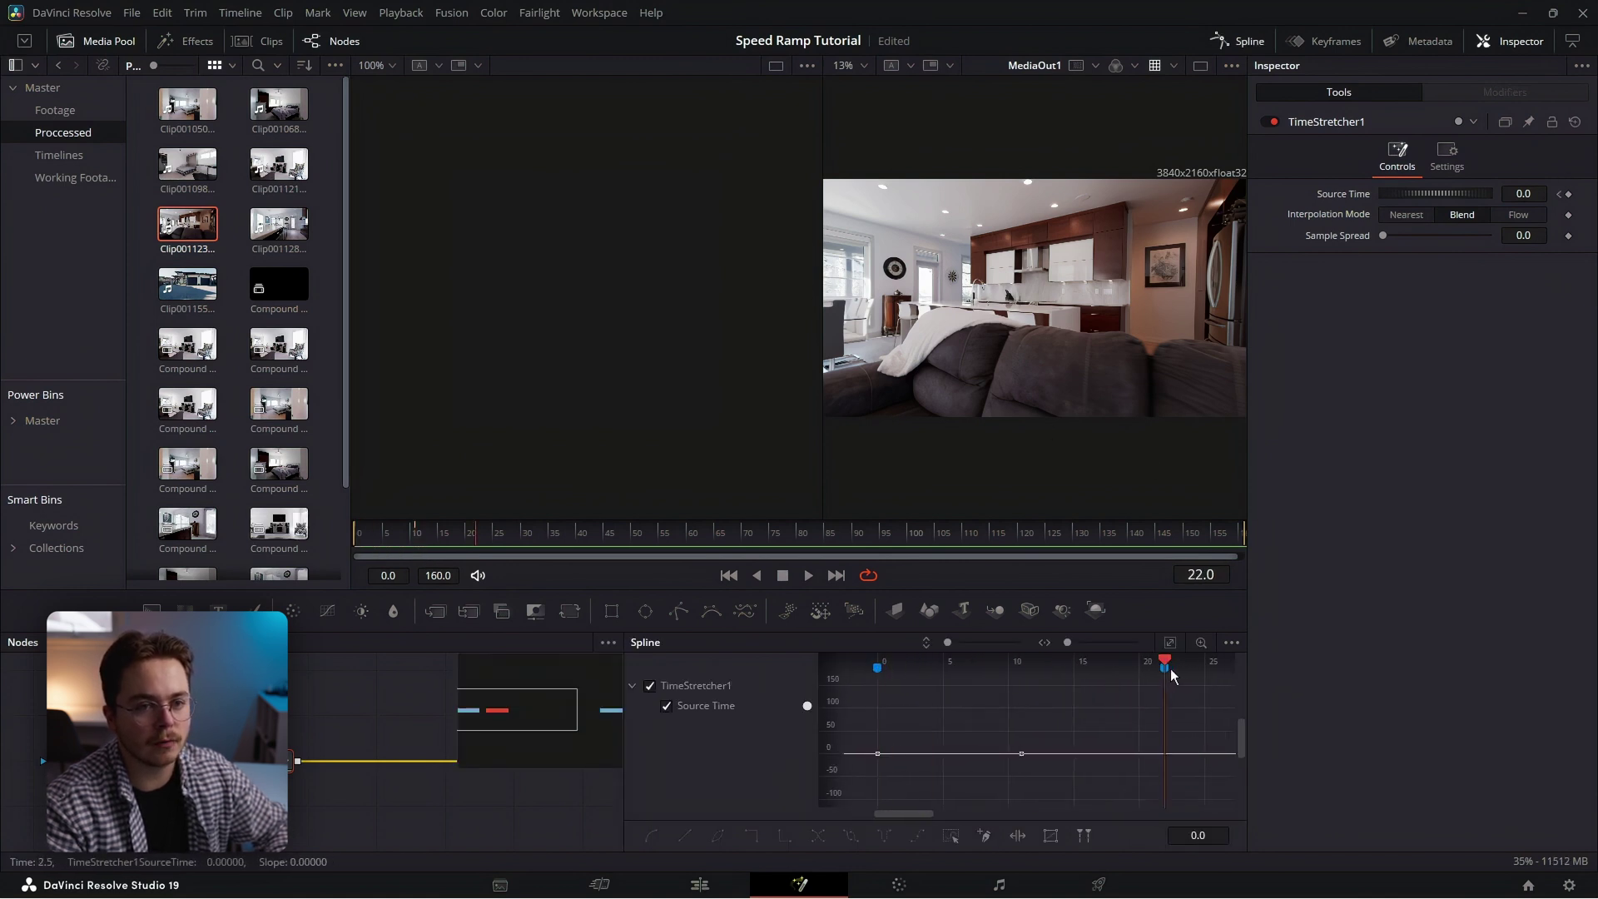
pyautogui.click(1568, 194)
pyautogui.click(1560, 194)
pyautogui.click(1578, 195)
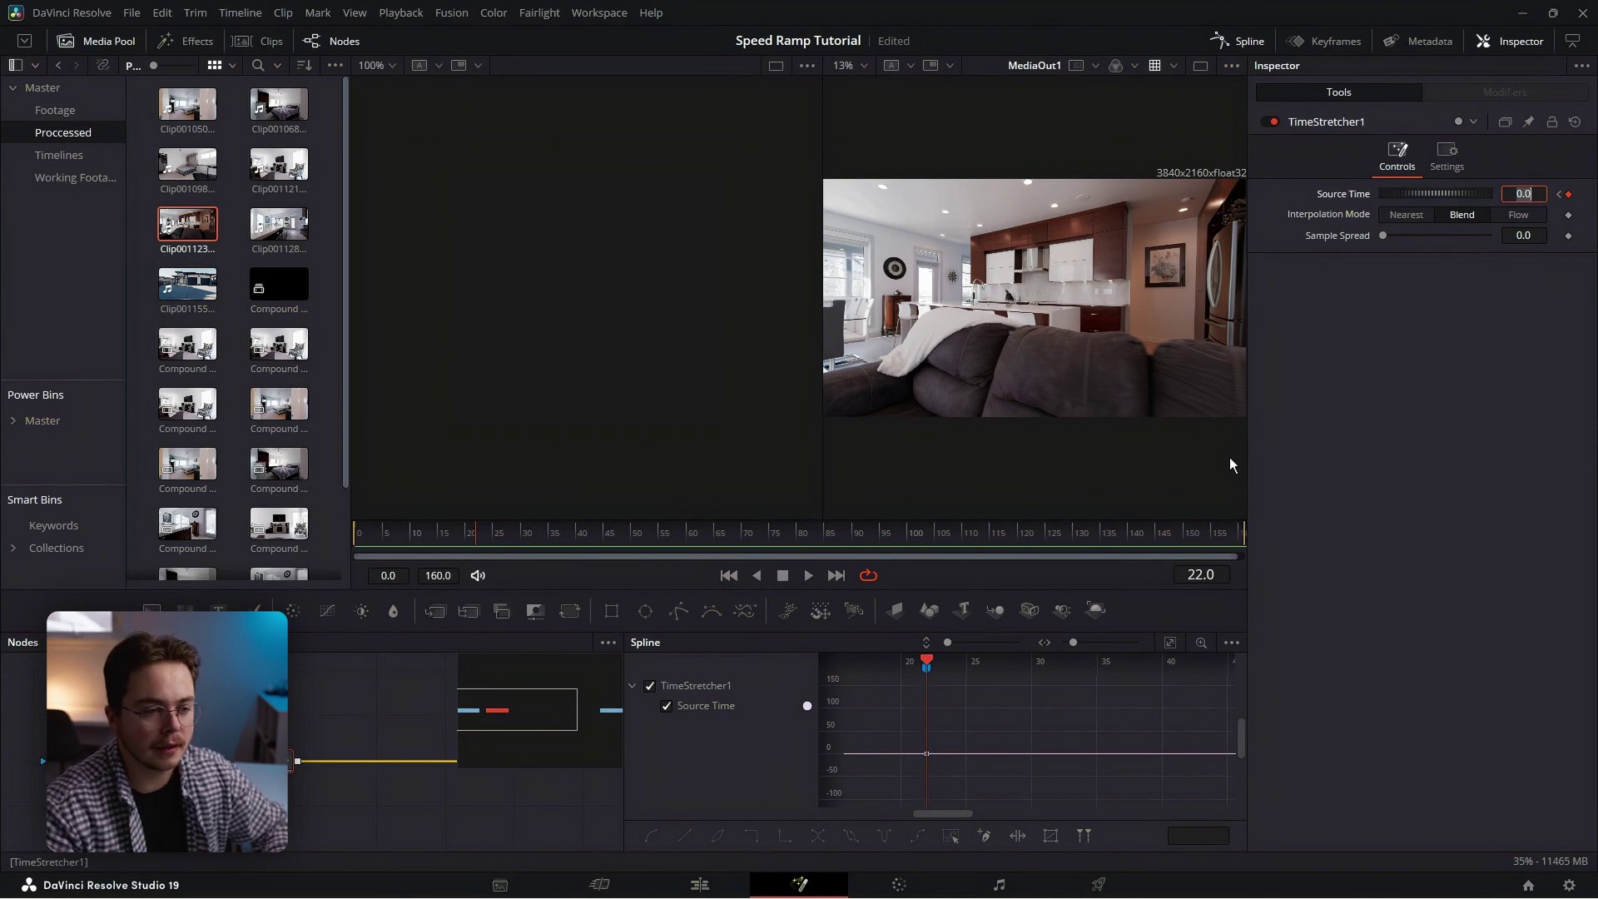
# Check the kitchen clip's last frame, and set the Source Time keyframe on frame 22 to 160
pyautogui.moveTo(503, 530); pyautogui.dragTo(1248, 533)
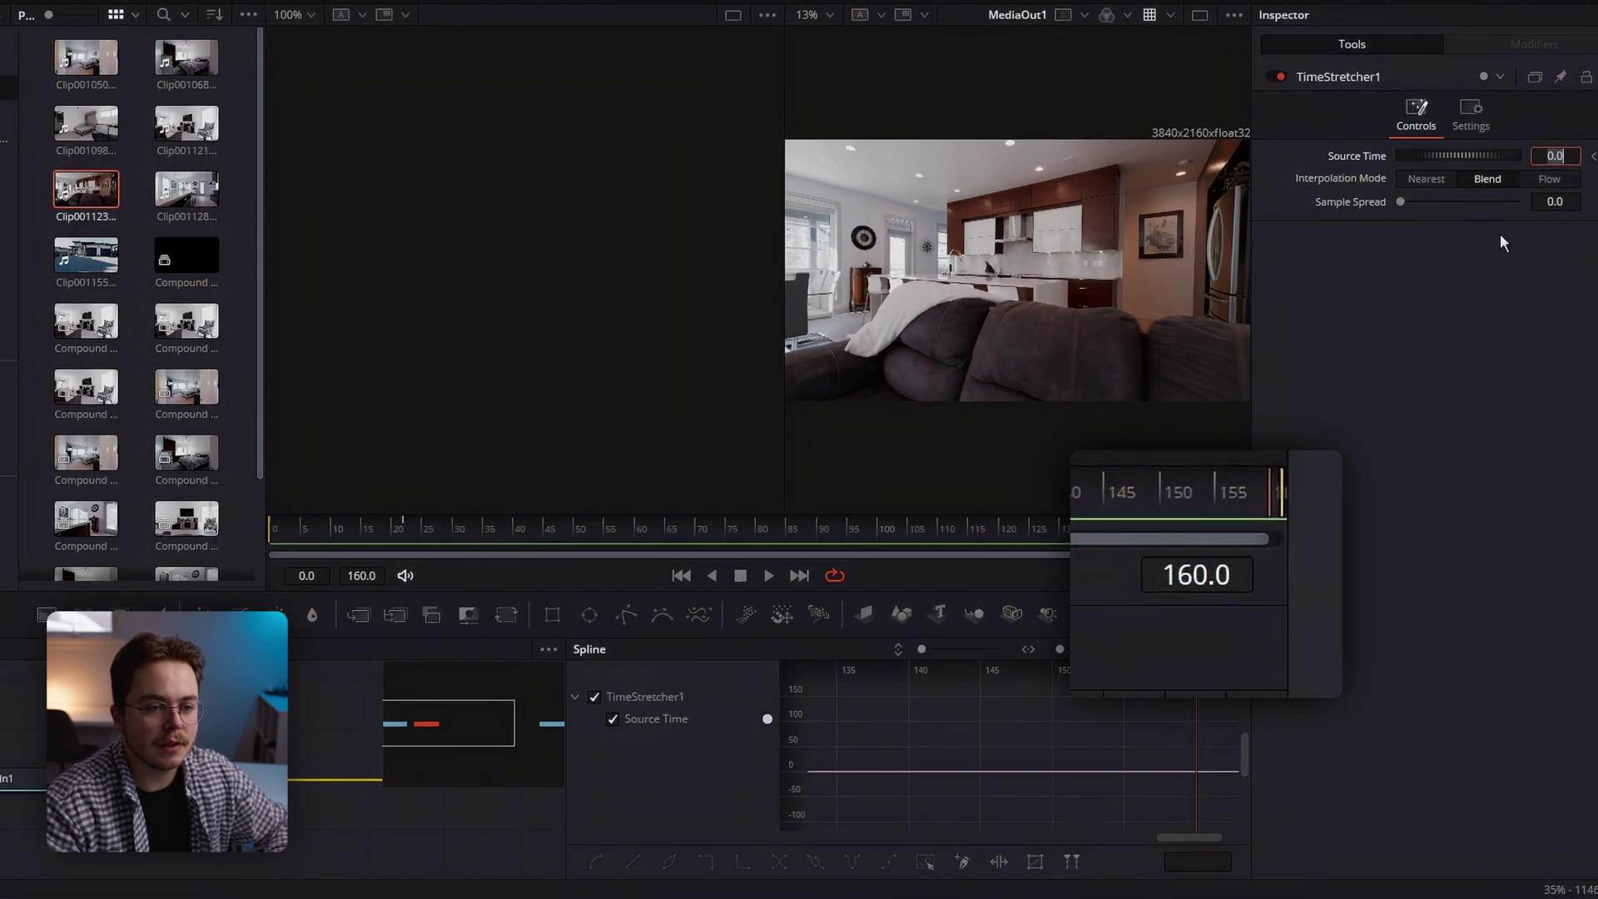
pyautogui.click(1592, 156)
pyautogui.click(1568, 159)
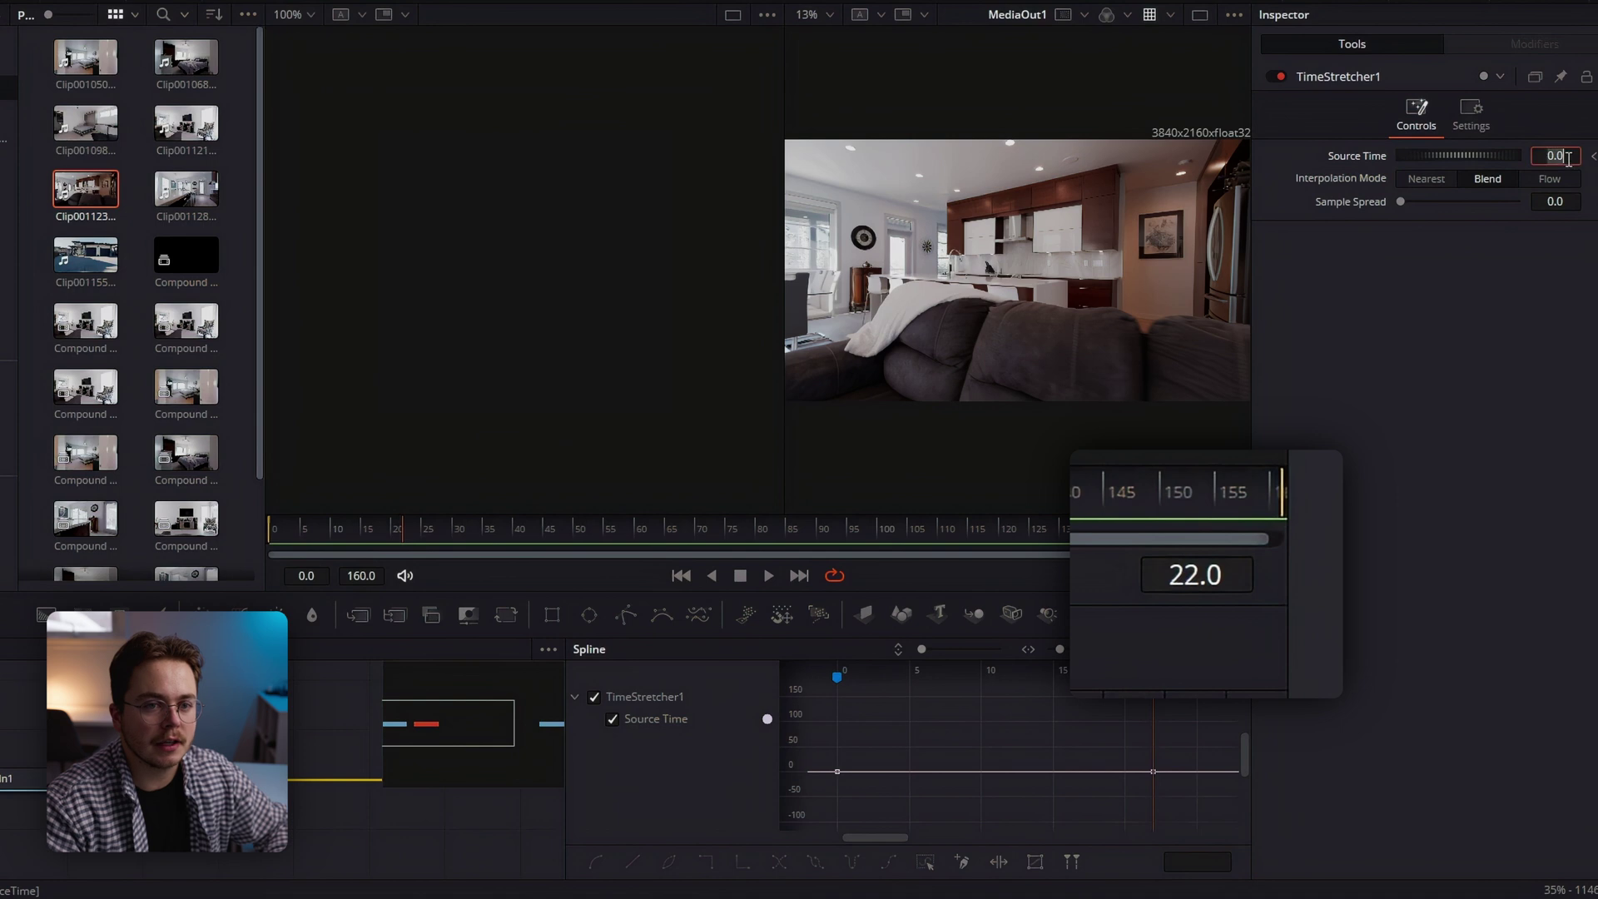
pyautogui.write('160')
pyautogui.press('Tab')
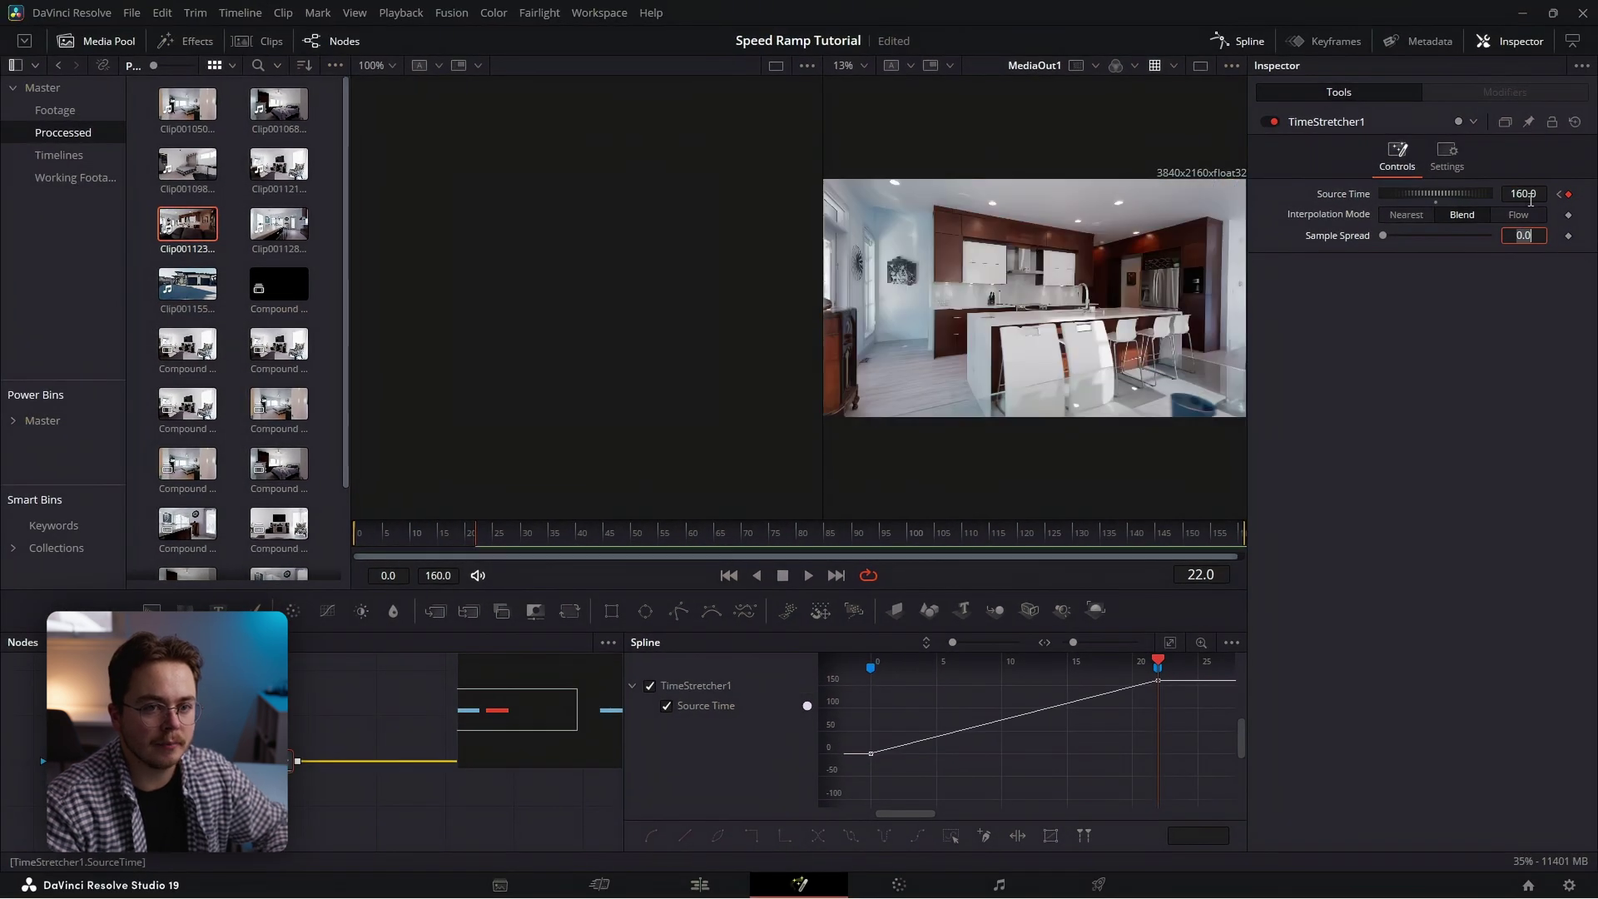
# Fit the kitchen clip's Source Time curve to the view, smooth both keyframes, and pull their handles vertical
pyautogui.click(1171, 642)
pyautogui.moveTo(1223, 676); pyautogui.dragTo(835, 796)
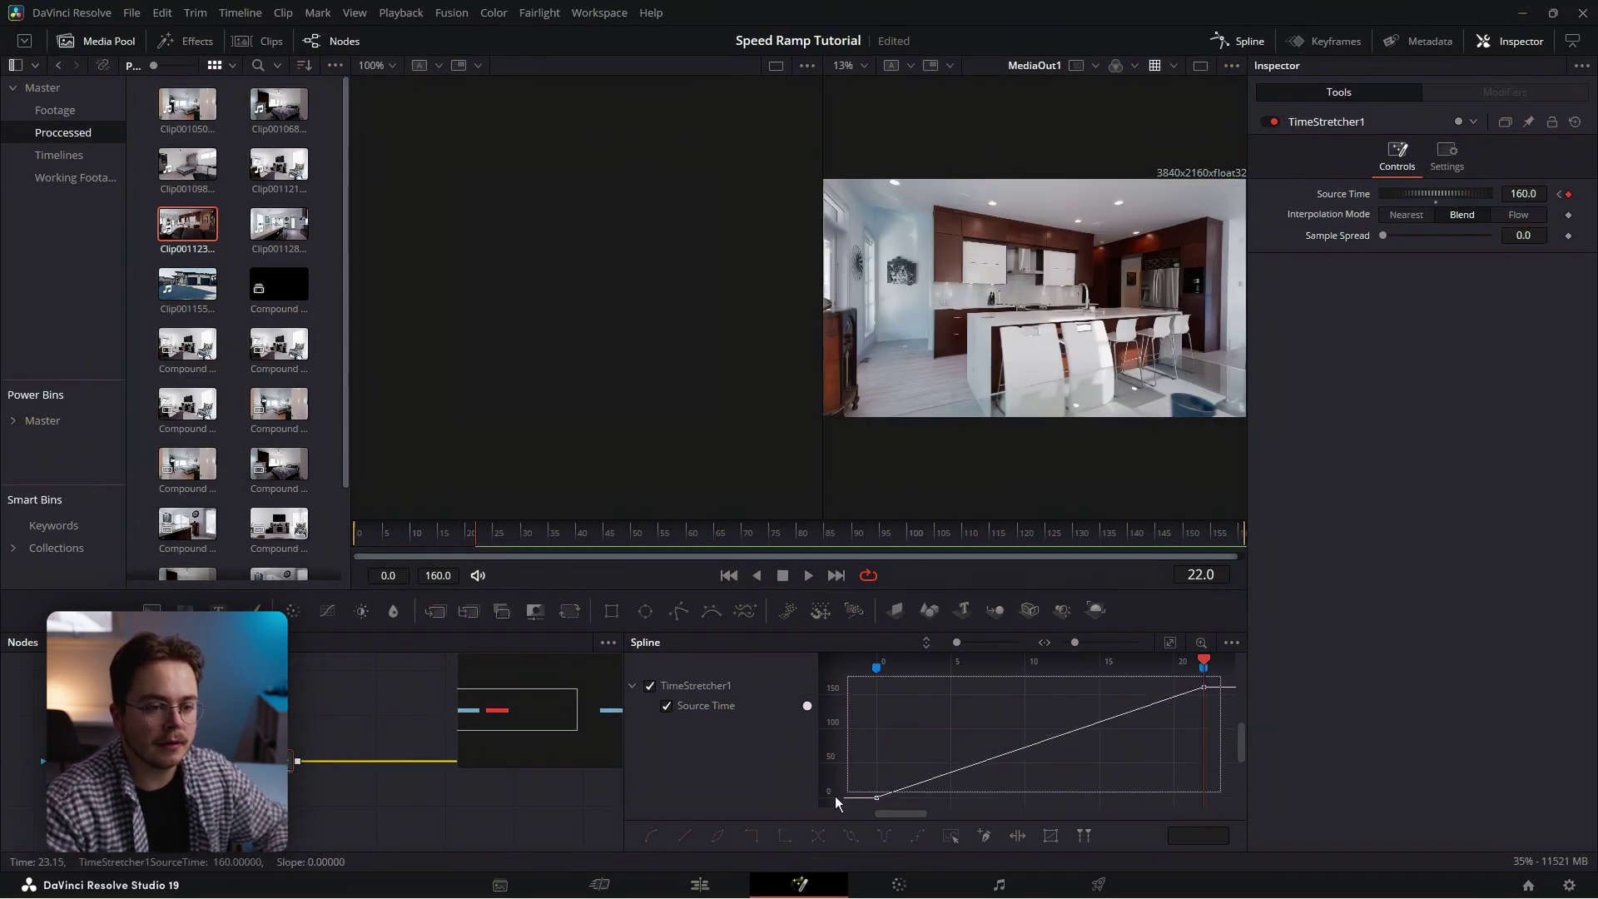
pyautogui.press('s')
pyautogui.moveTo(984, 802); pyautogui.dragTo(813, 702)
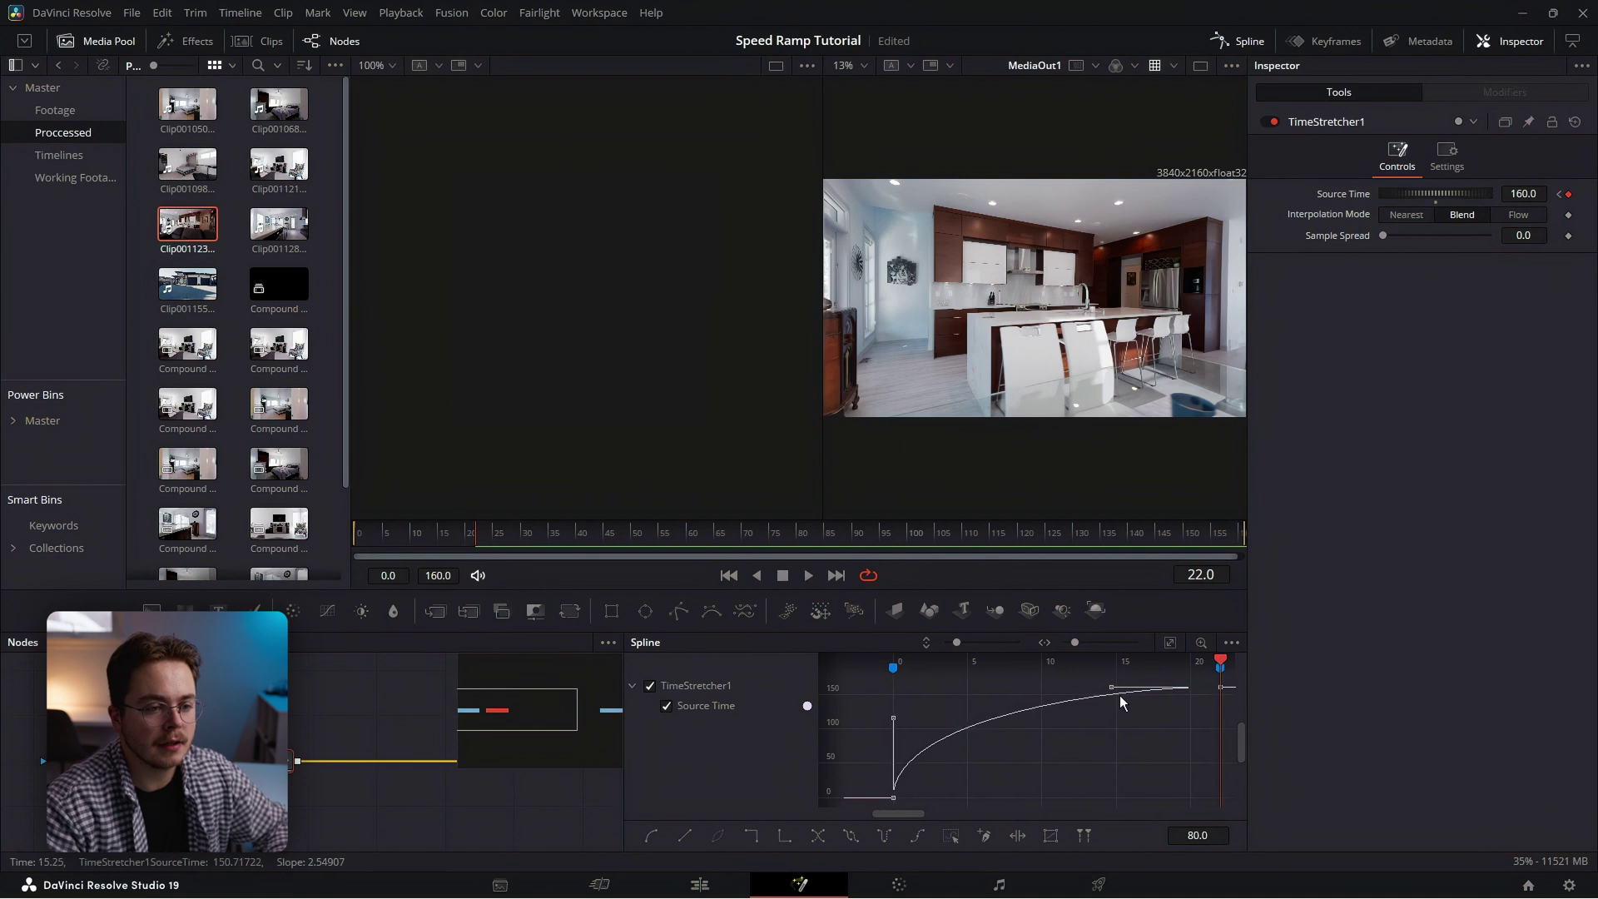
pyautogui.moveTo(1102, 688); pyautogui.dragTo(1261, 806)
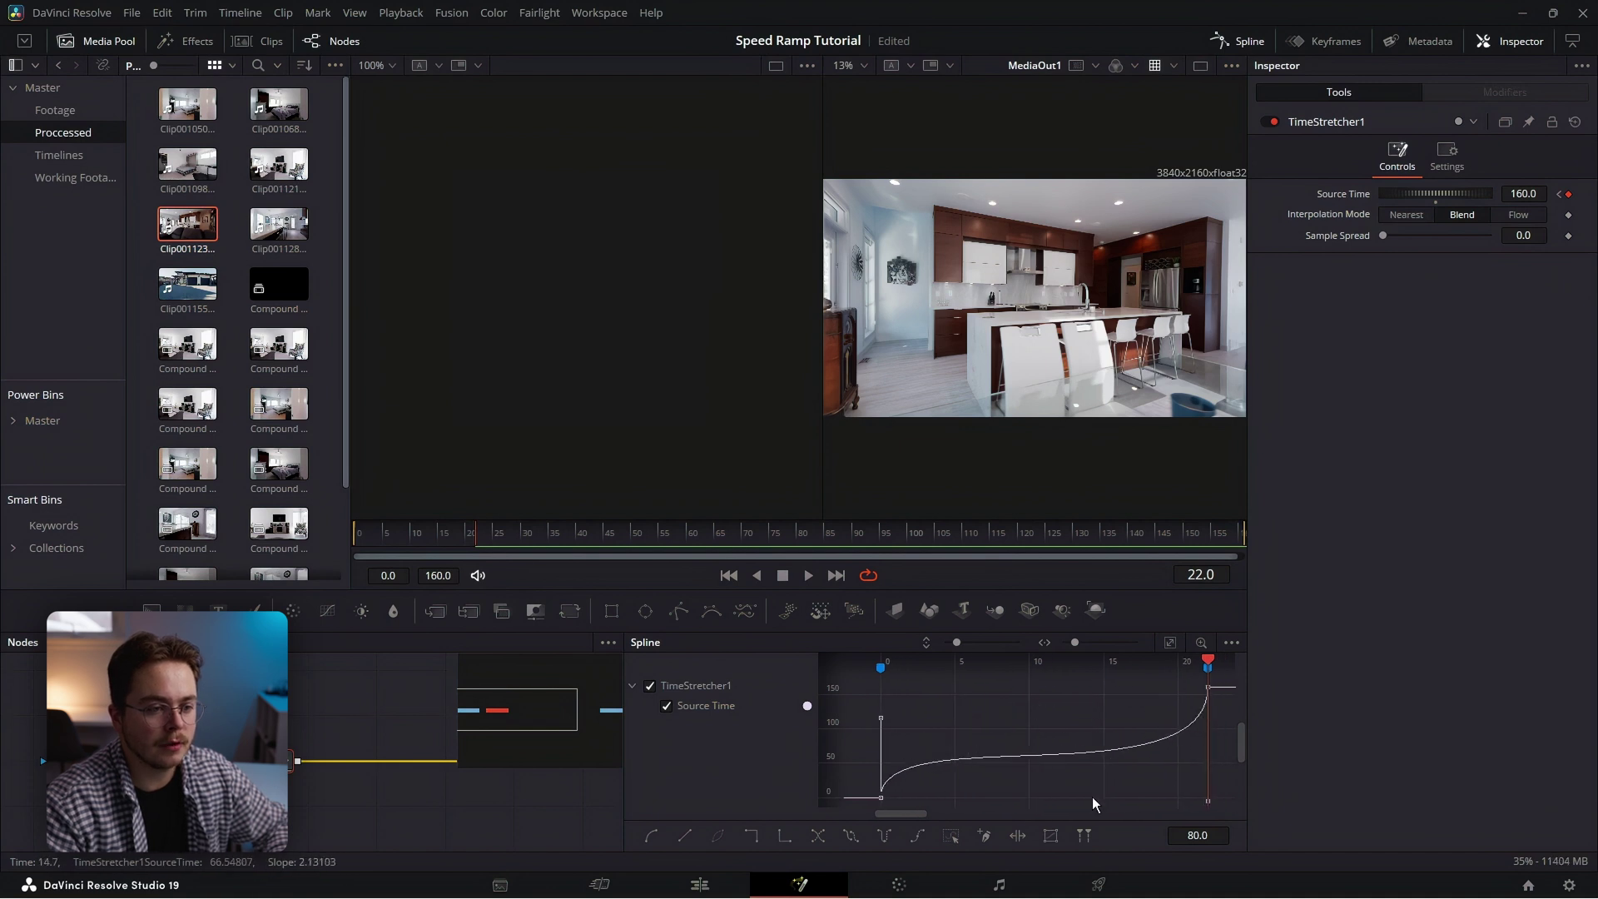
# On the Edit page, cut Clip00112366.mp4 at Marker 2 (01:00:02:01), delete the remainder, and play back the transition
pyautogui.click(682, 889)
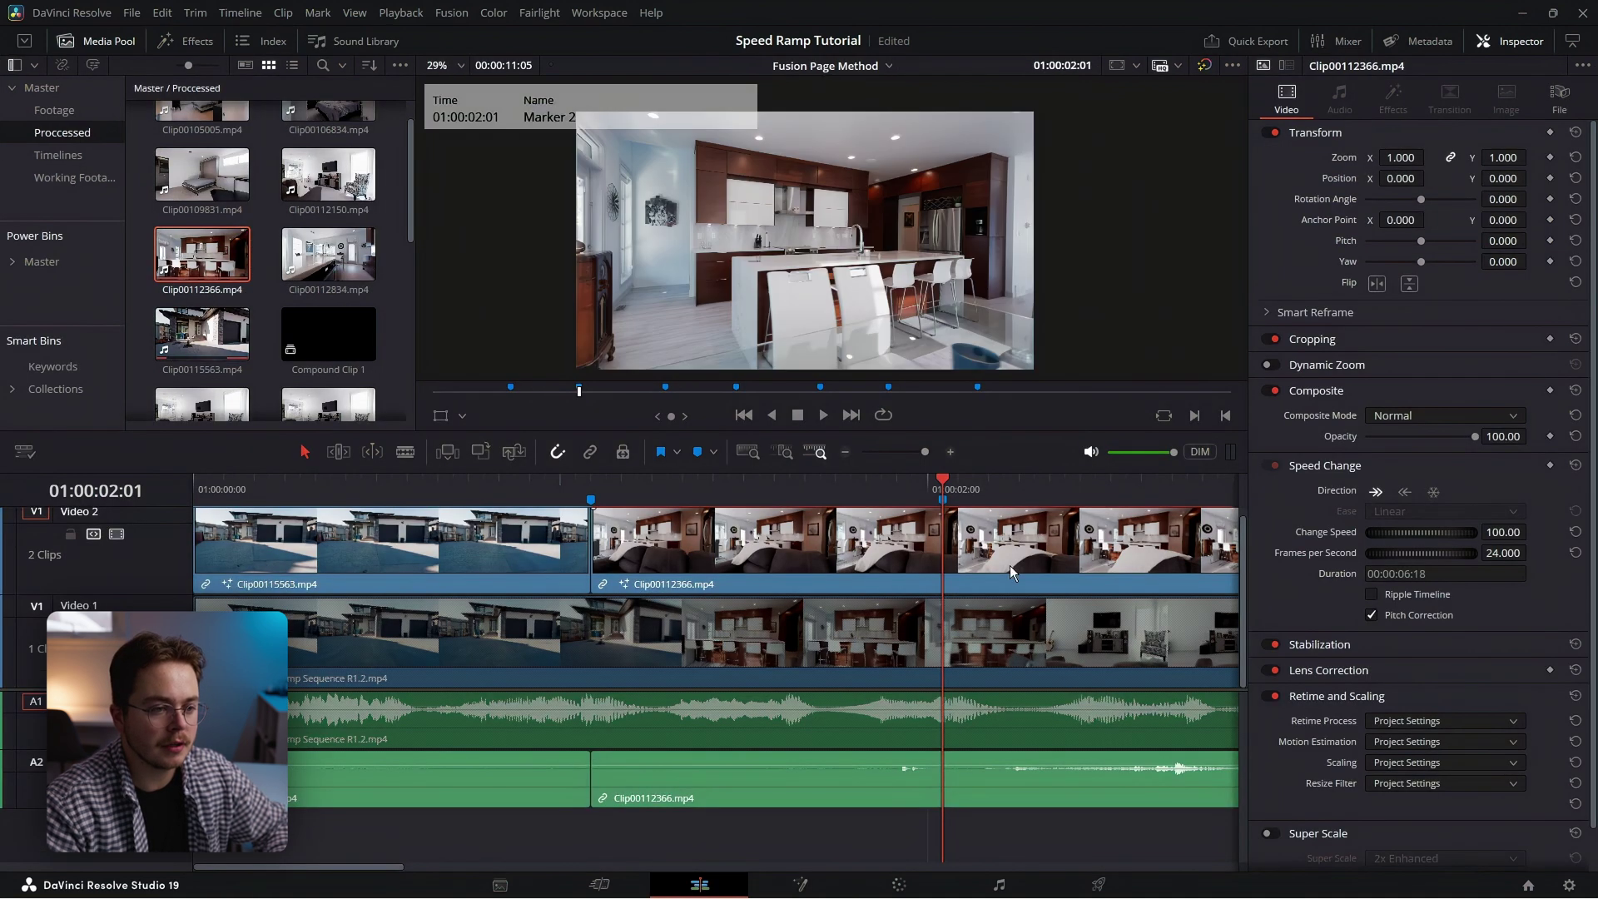
pyautogui.hotkey('ctrl', 'b')
pyautogui.click(1001, 557)
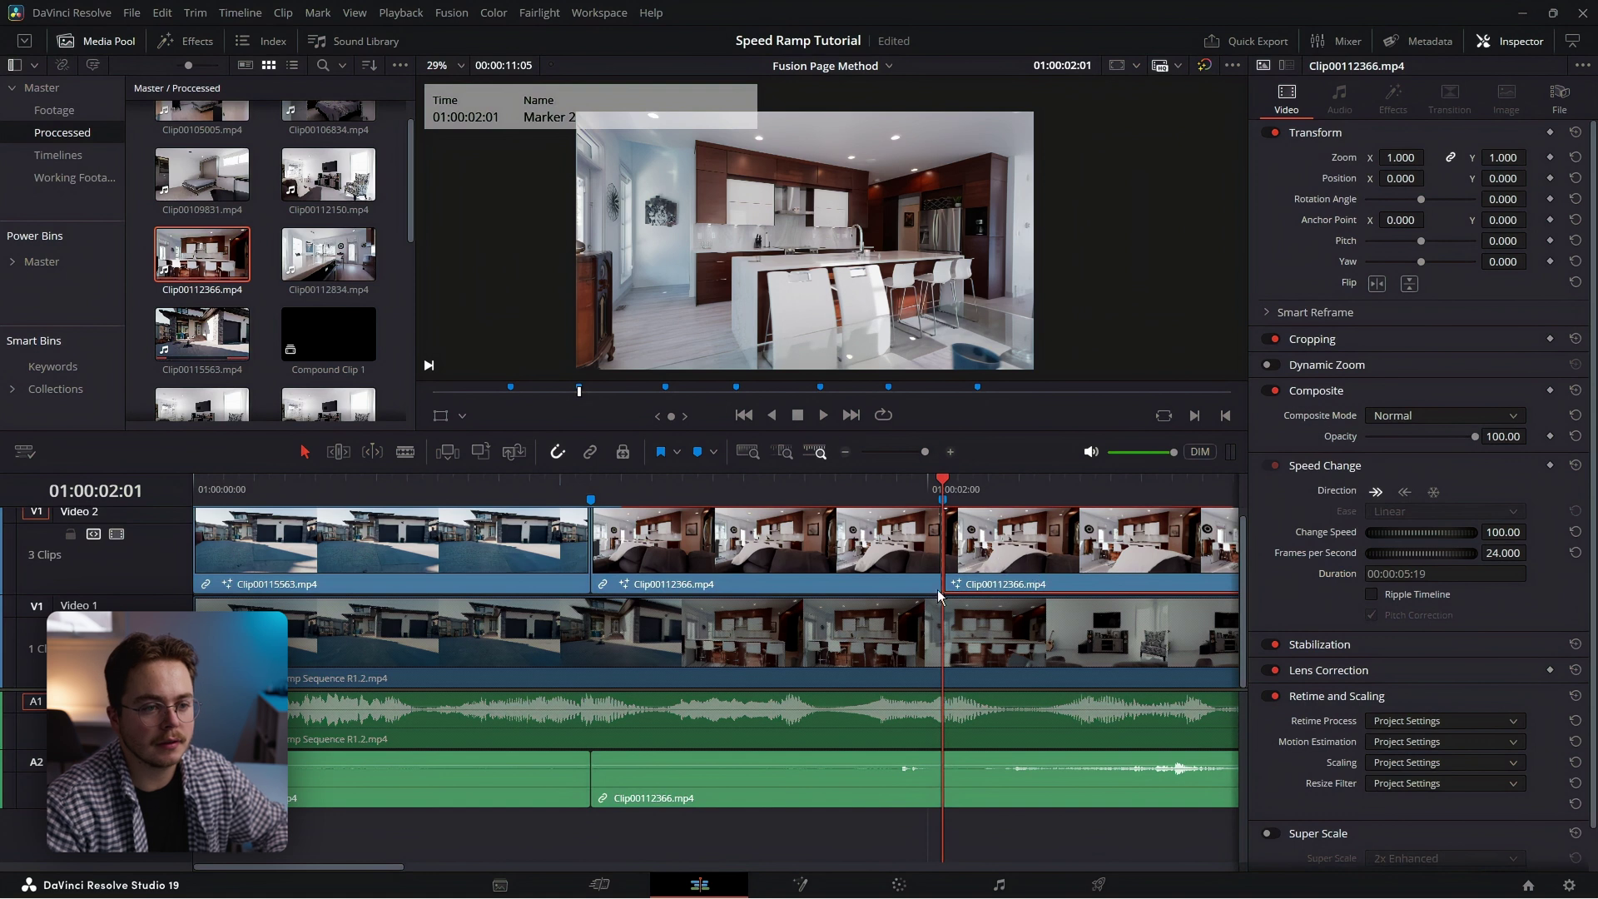
pyautogui.press('BackSpace')
pyautogui.click(526, 483)
pyautogui.press('space')
pyautogui.press('space')
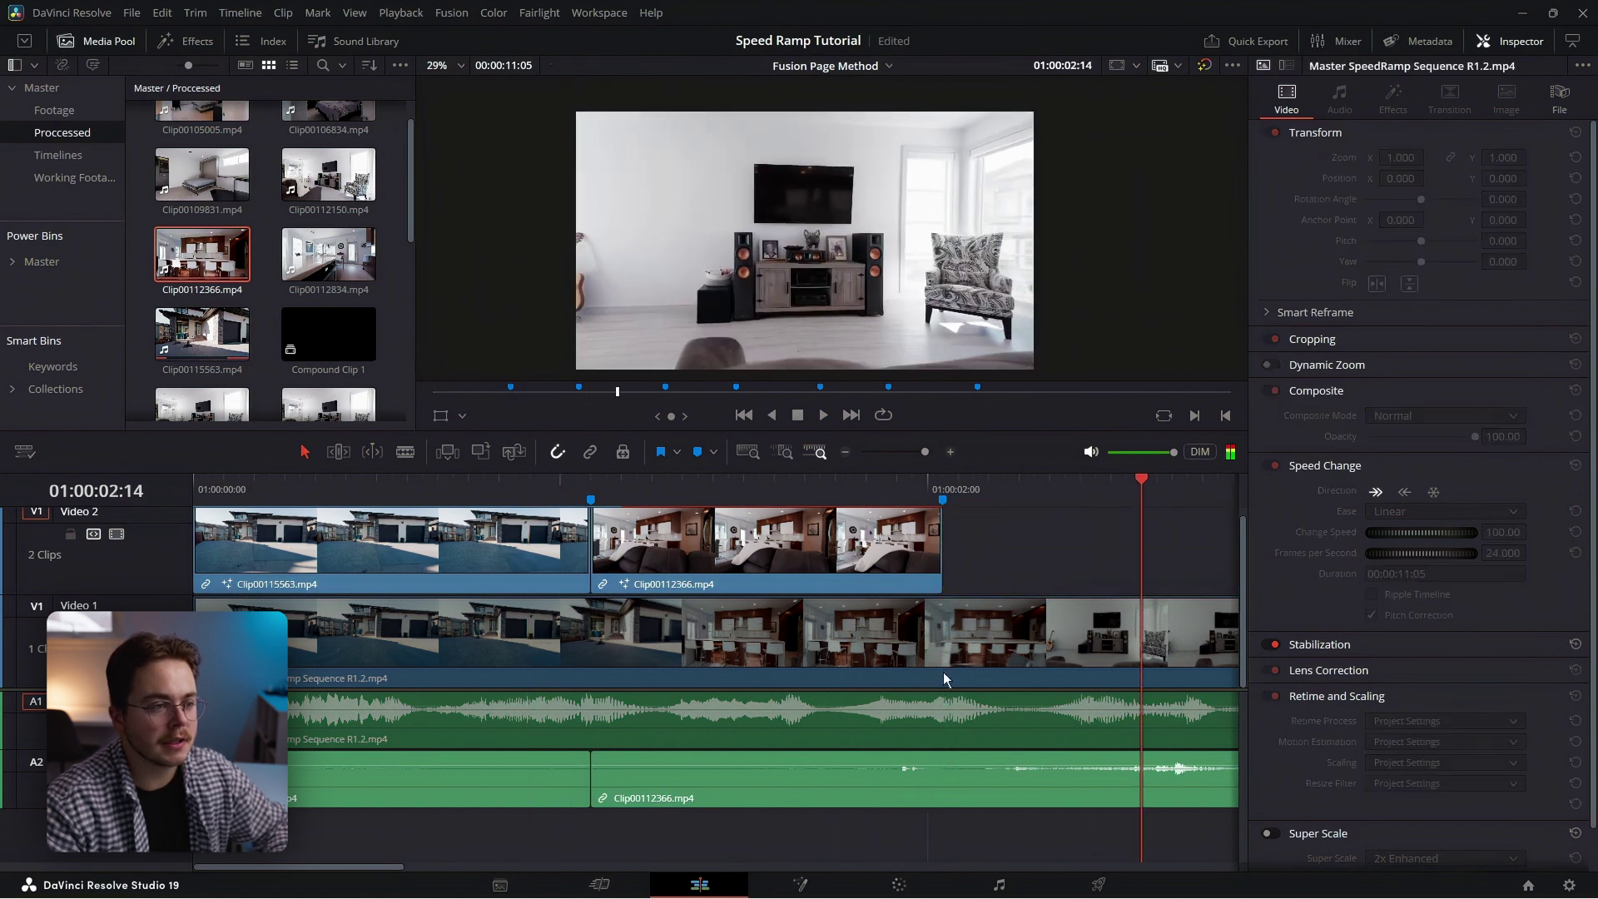
# Place Clip00112150.mp4 after the kitchen clip on Video 2, and open it in Fusion with the playhead at Marker 3 (01:00:03:06)
pyautogui.moveTo(942, 672); pyautogui.dragTo(432, 707)
pyautogui.moveTo(328, 175)
pyautogui.mouseDown()
pyautogui.moveTo(608, 564)
pyautogui.moveTo(427, 563)
pyautogui.mouseUp()
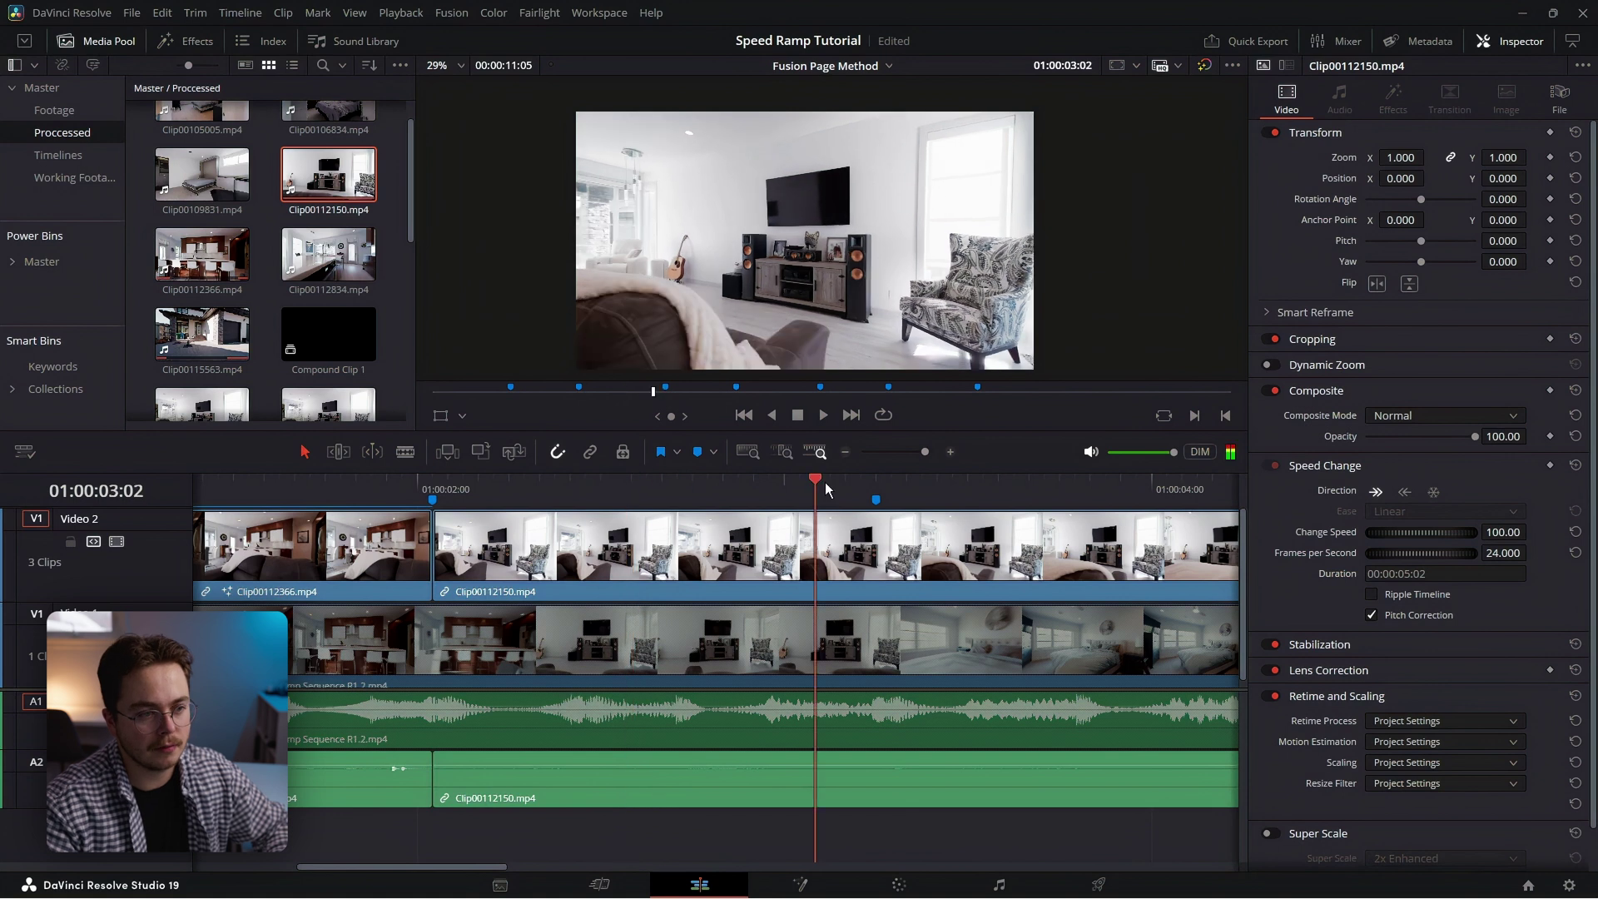
pyautogui.moveTo(632, 489); pyautogui.dragTo(875, 483)
pyautogui.click(826, 889)
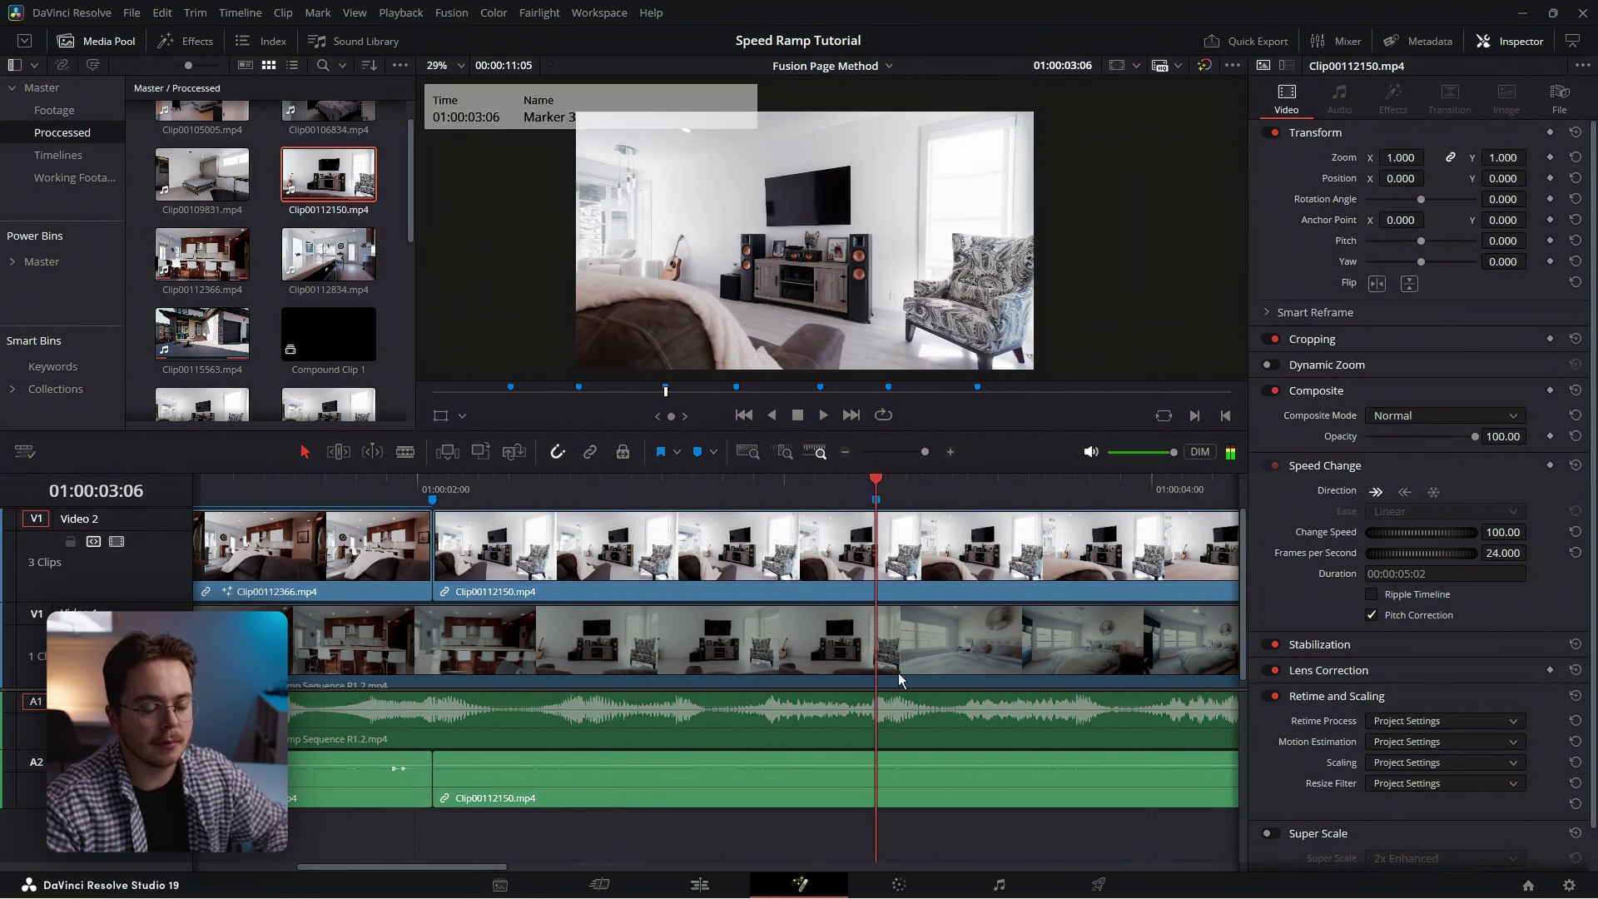
# Add a Time Stretcher node to the living room clip at frame 28
pyautogui.hotkey('shift', 'space')
pyautogui.write('ti')
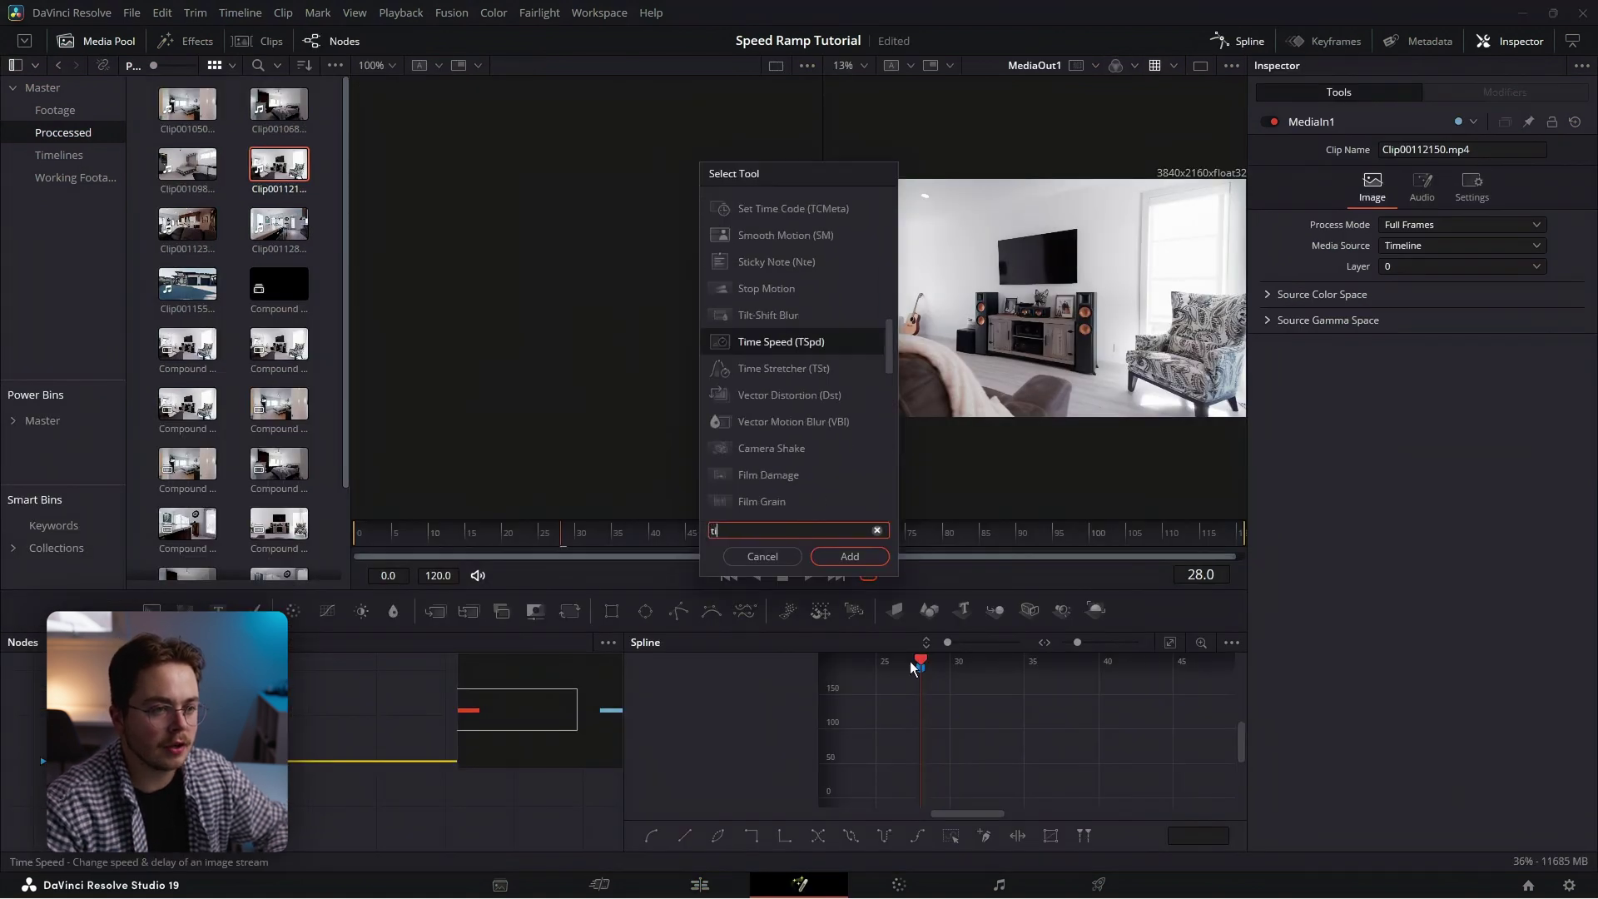
pyautogui.write('me')
pyautogui.press('Down')
pyautogui.press('Return')
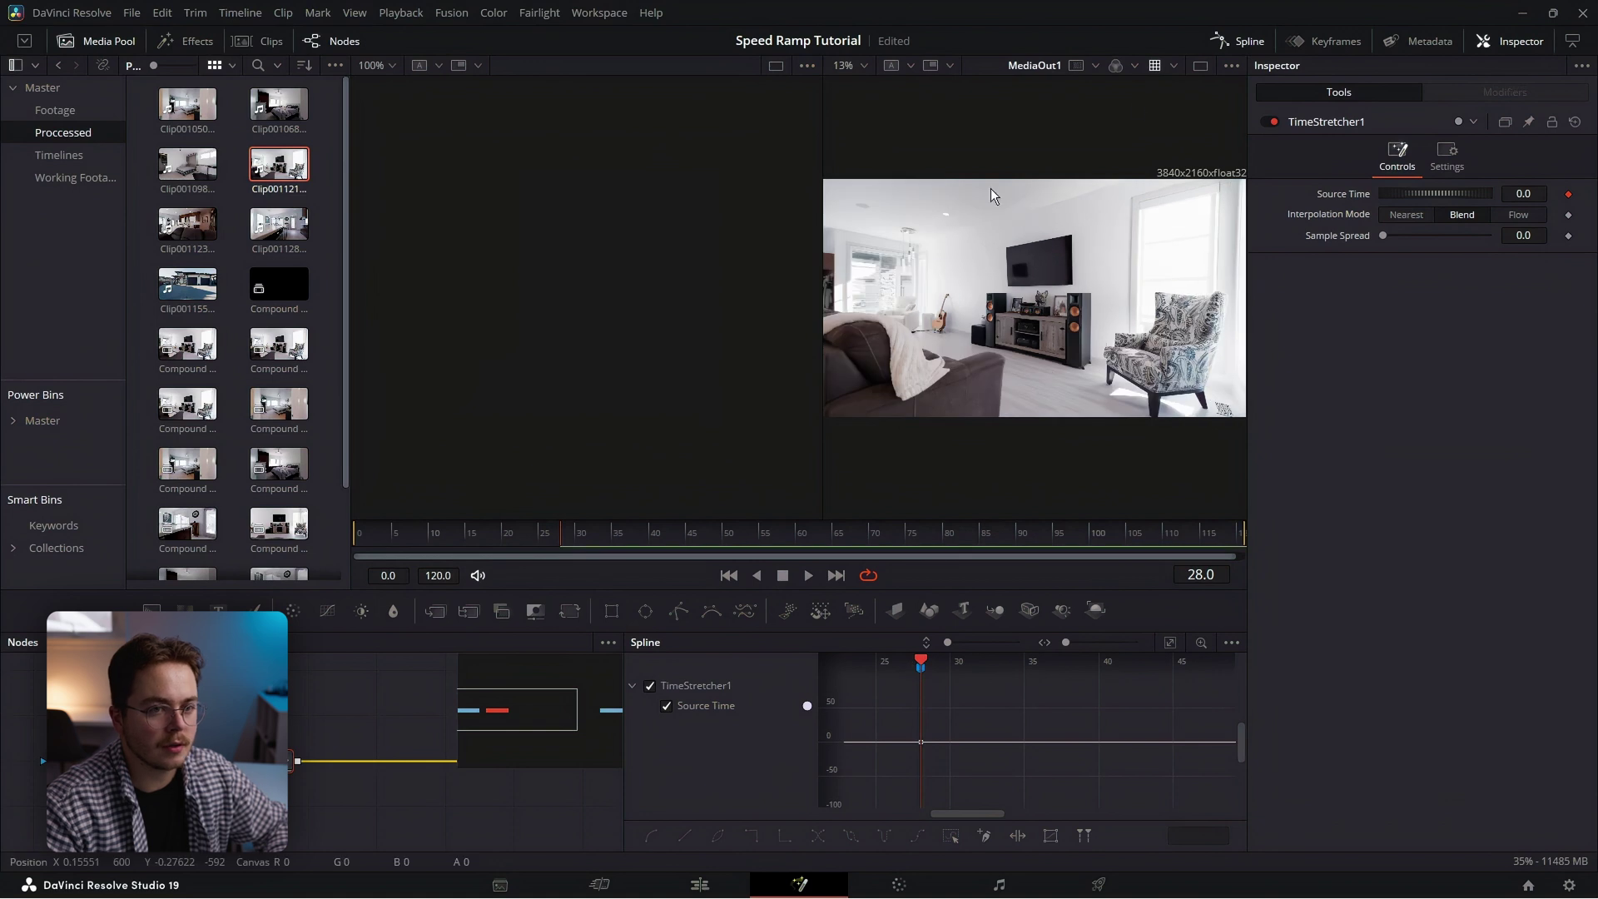
# Keyframe the living room clip's Source Time at 0.0 on frame 0 and at 120 on frame 14
pyautogui.click(1245, 40)
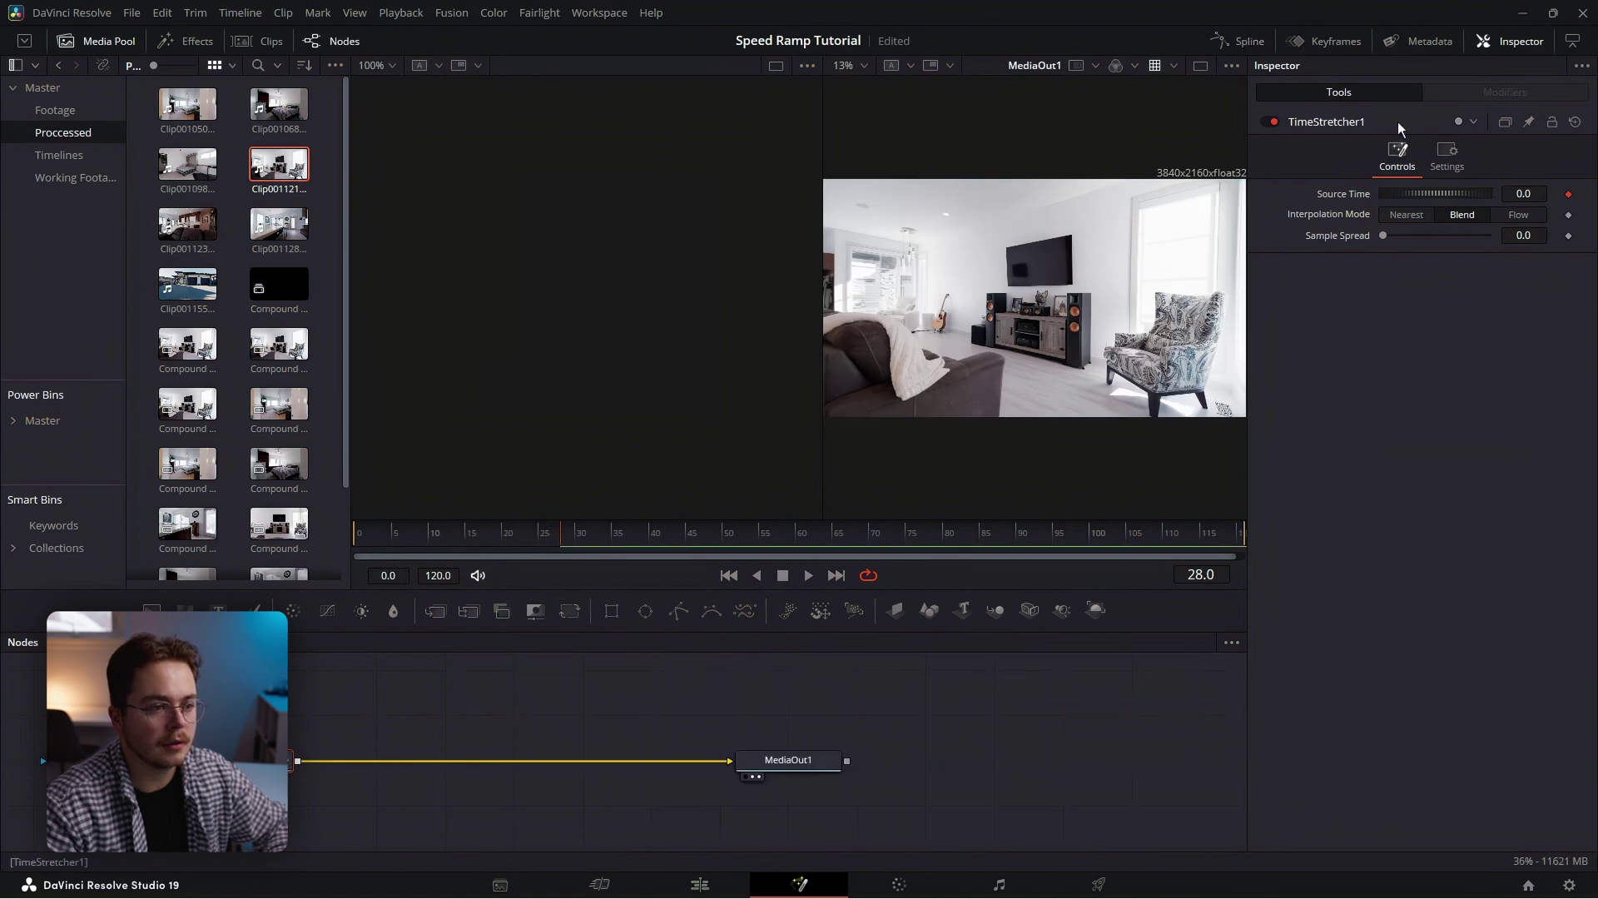
pyautogui.moveTo(555, 543); pyautogui.dragTo(419, 546)
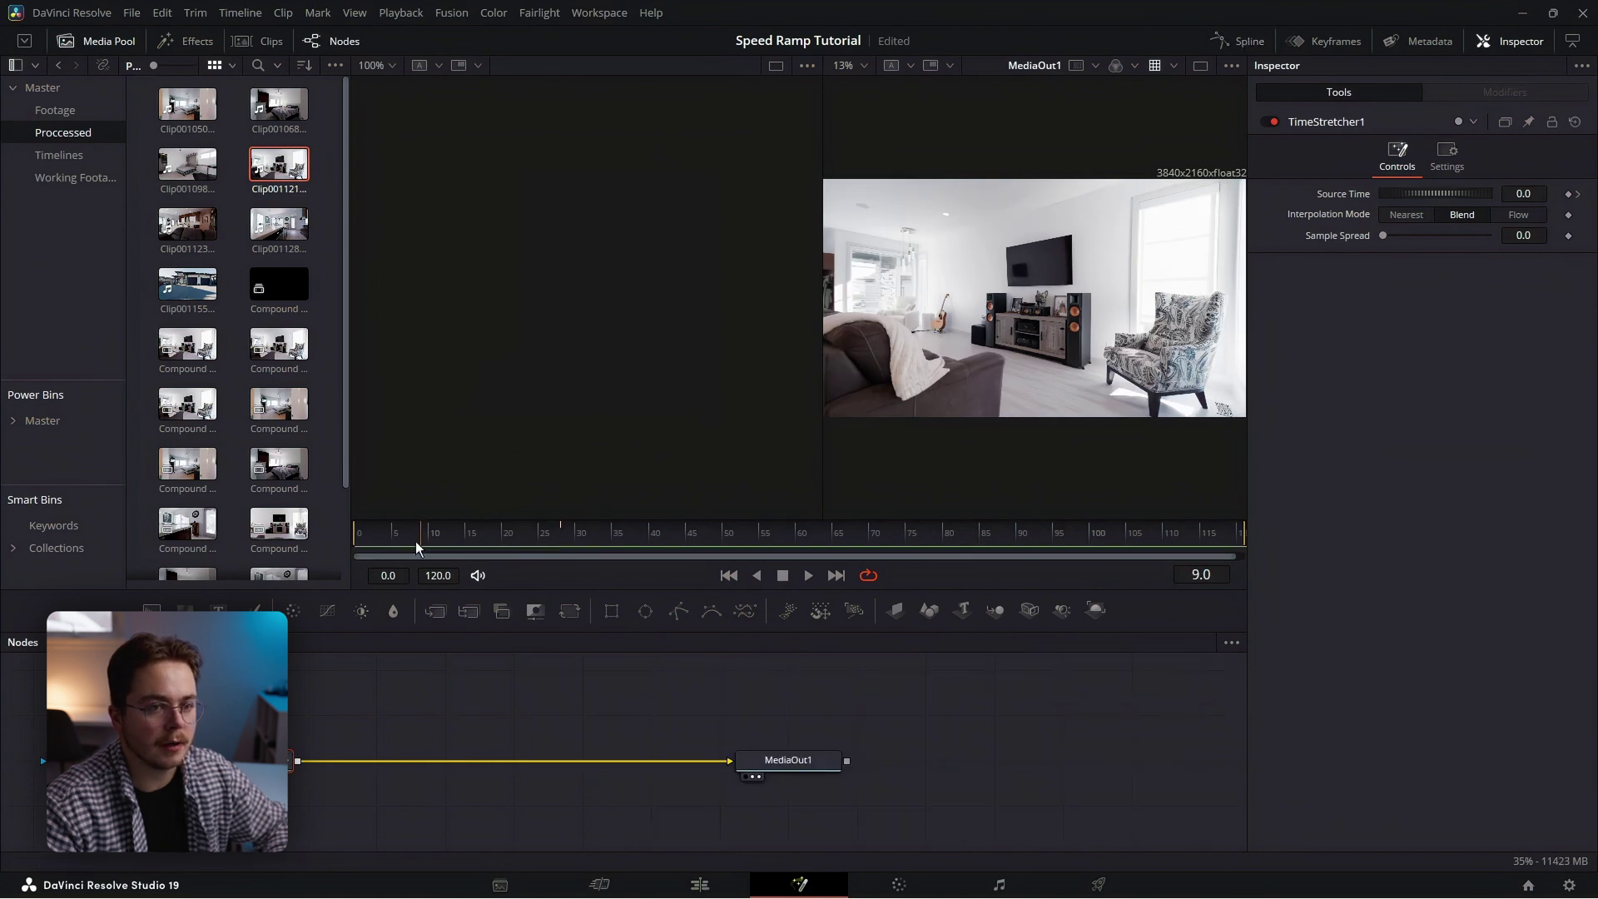
pyautogui.click(1569, 195)
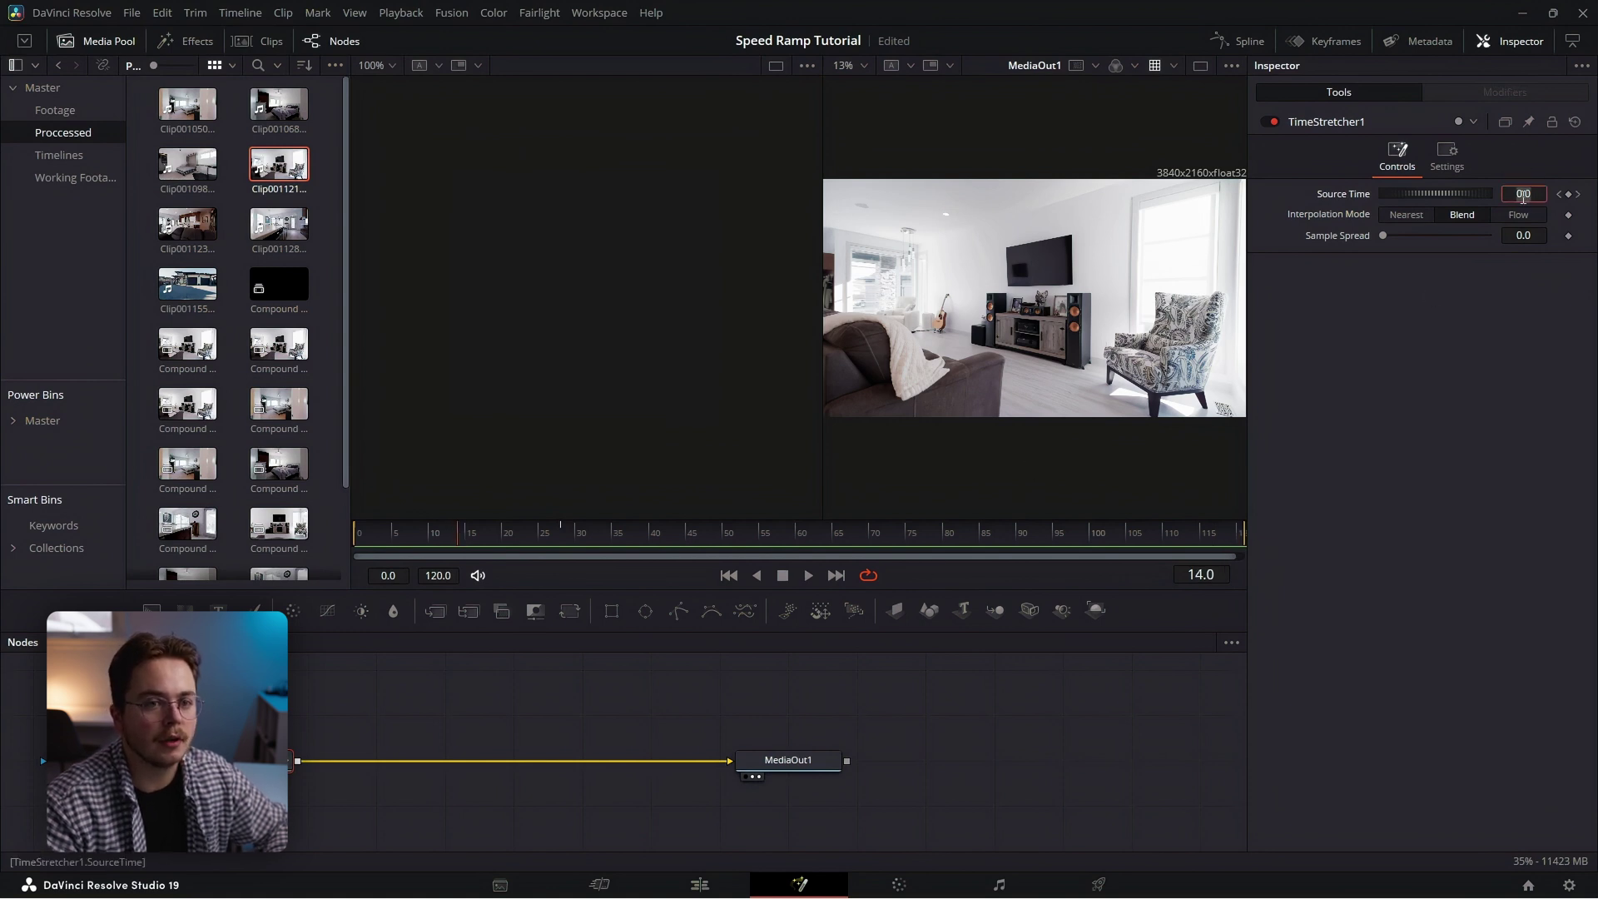
pyautogui.press('Tab')
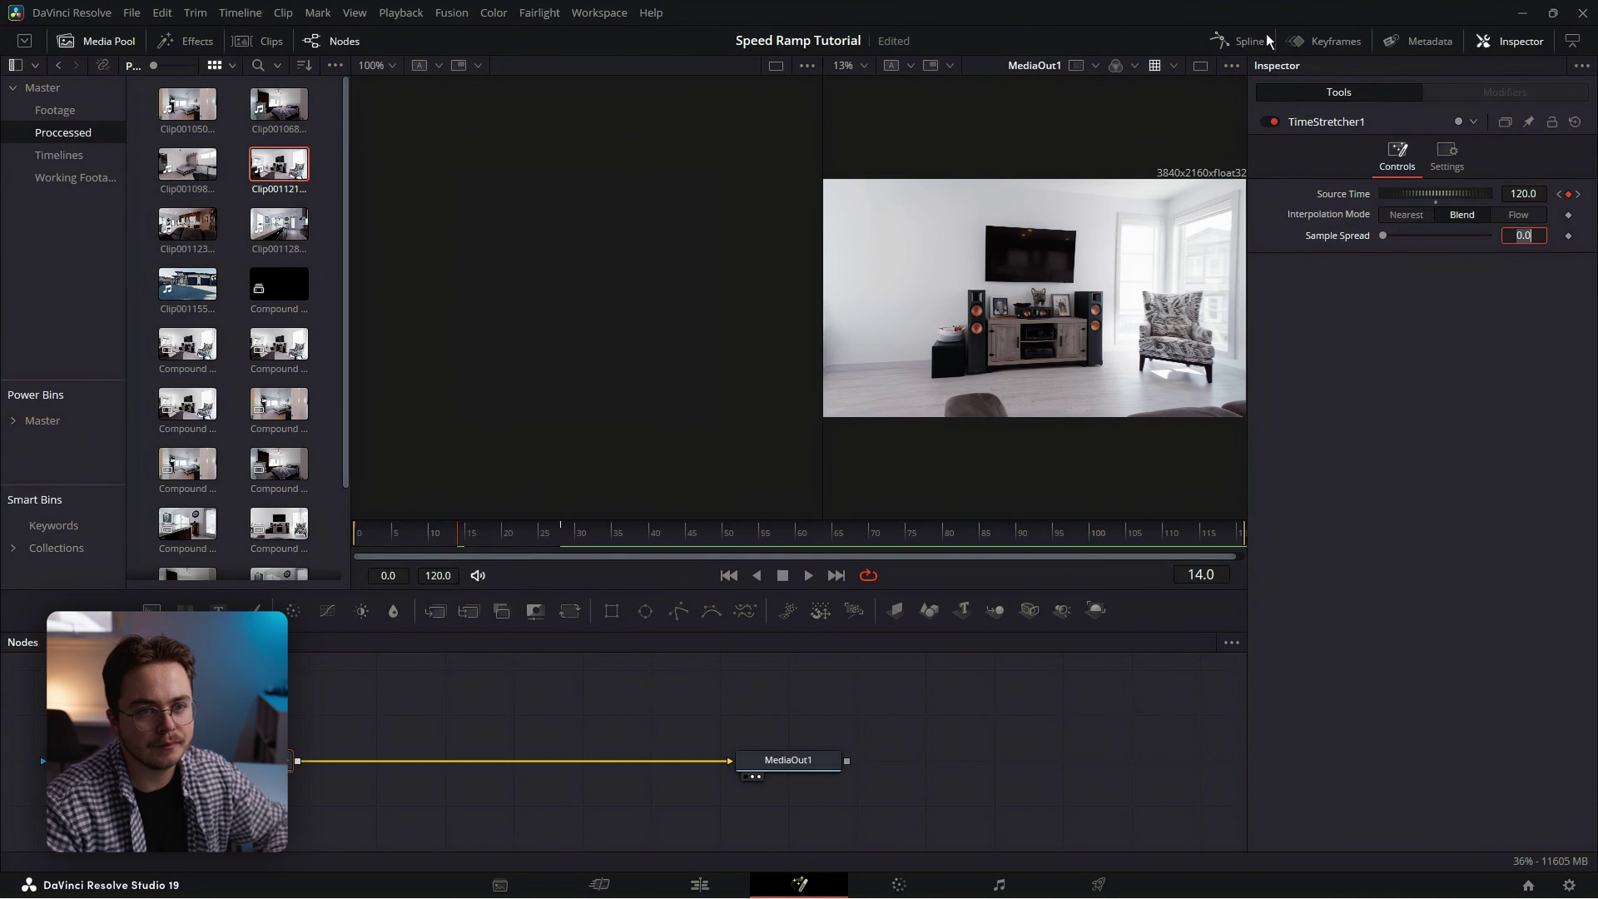
# Smooth all keyframes on the living room clip's Source Time spline and pull the first and last keyframes' handles upward for steep ramps
pyautogui.click(1264, 39)
pyautogui.click(1170, 642)
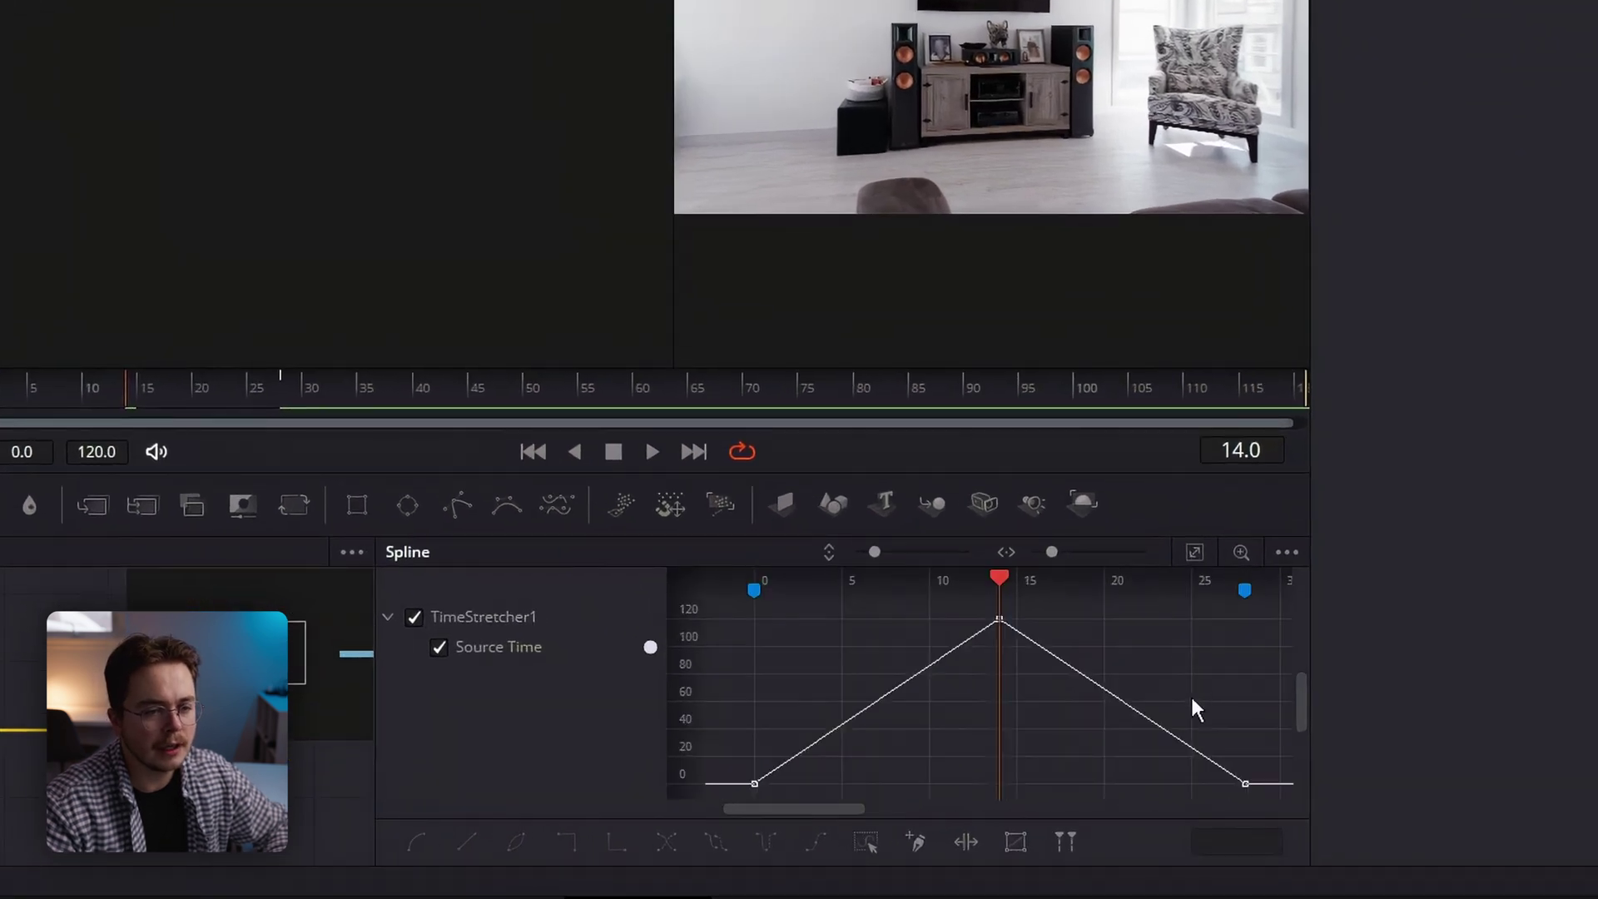
pyautogui.moveTo(1275, 601); pyautogui.dragTo(699, 824)
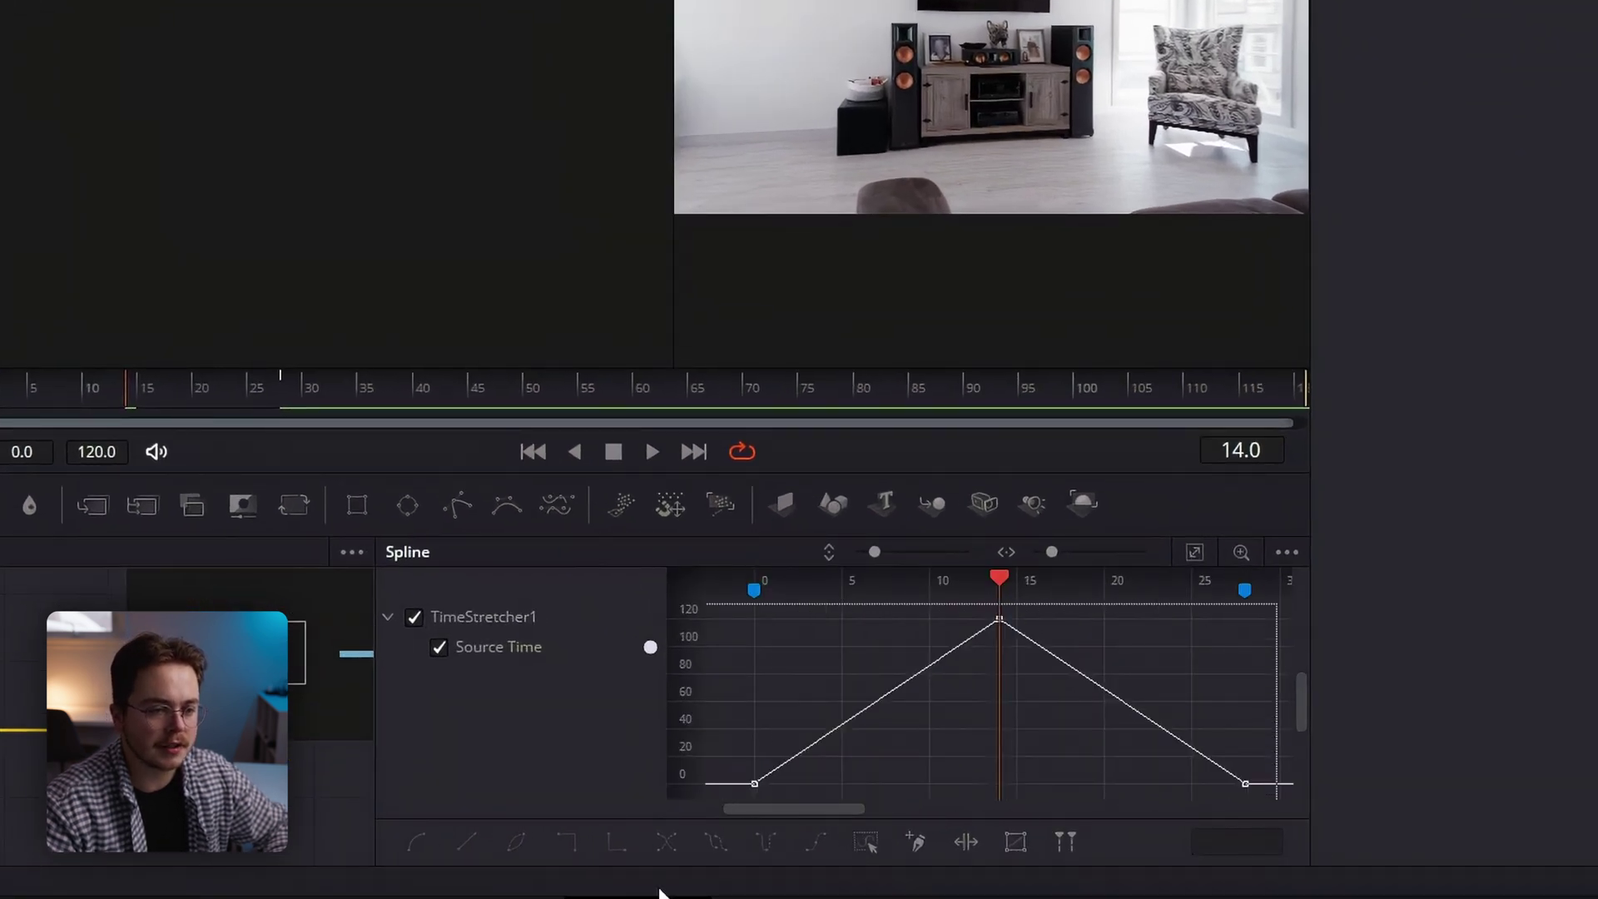
pyautogui.hotkey('shift', 's')
pyautogui.moveTo(835, 784); pyautogui.dragTo(766, 708)
pyautogui.moveTo(759, 598); pyautogui.dragTo(741, 599)
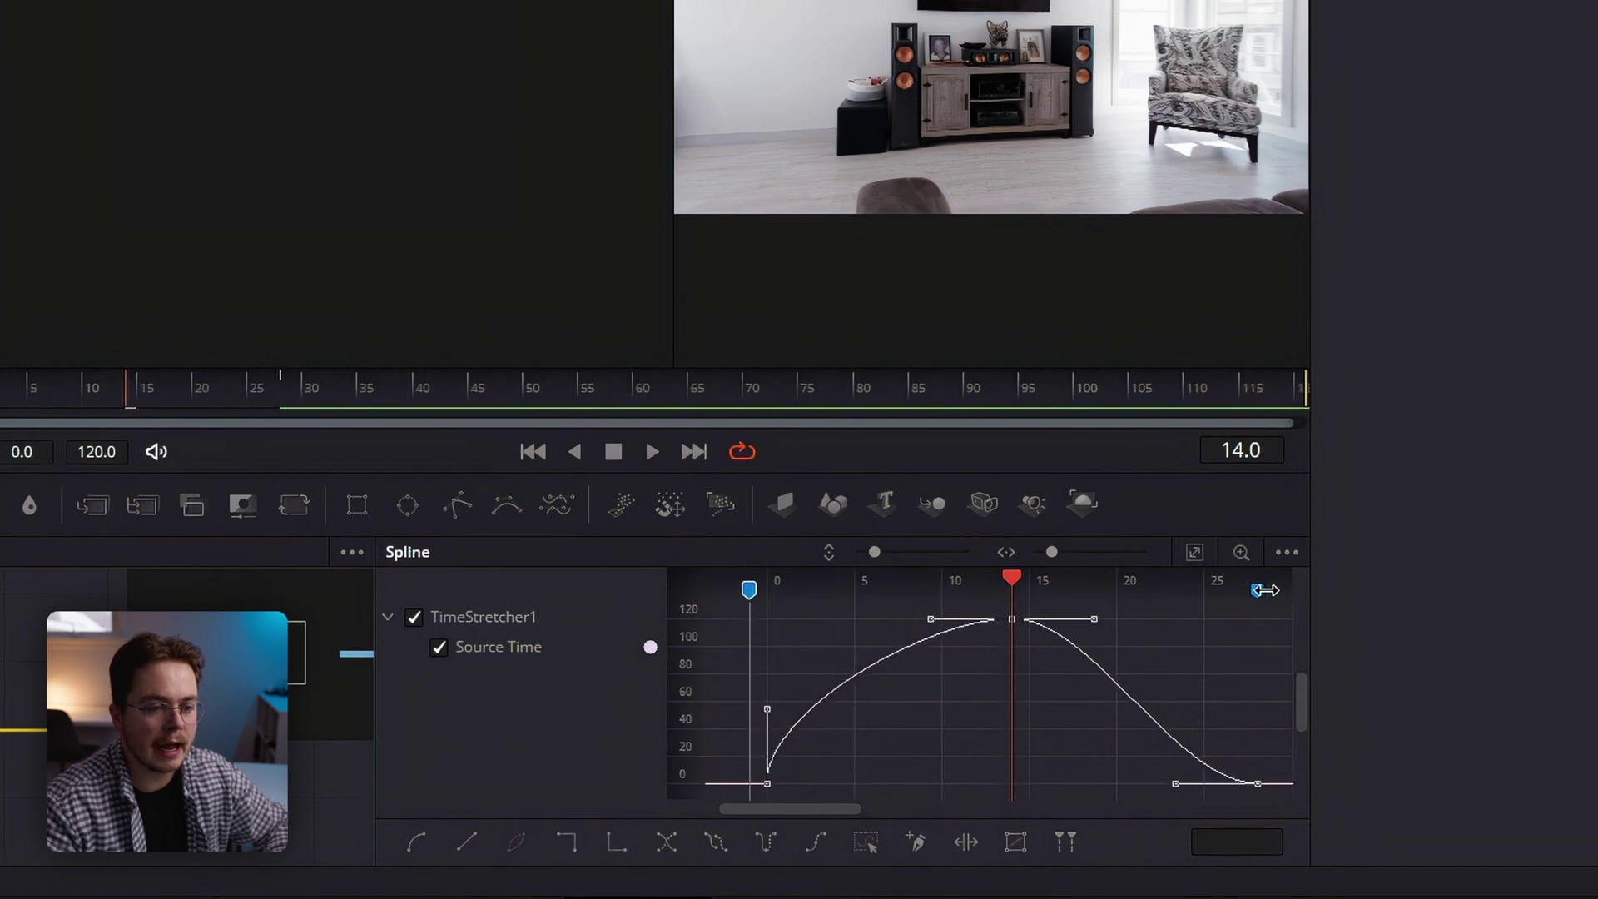
pyautogui.moveTo(1256, 594); pyautogui.dragTo(1273, 594)
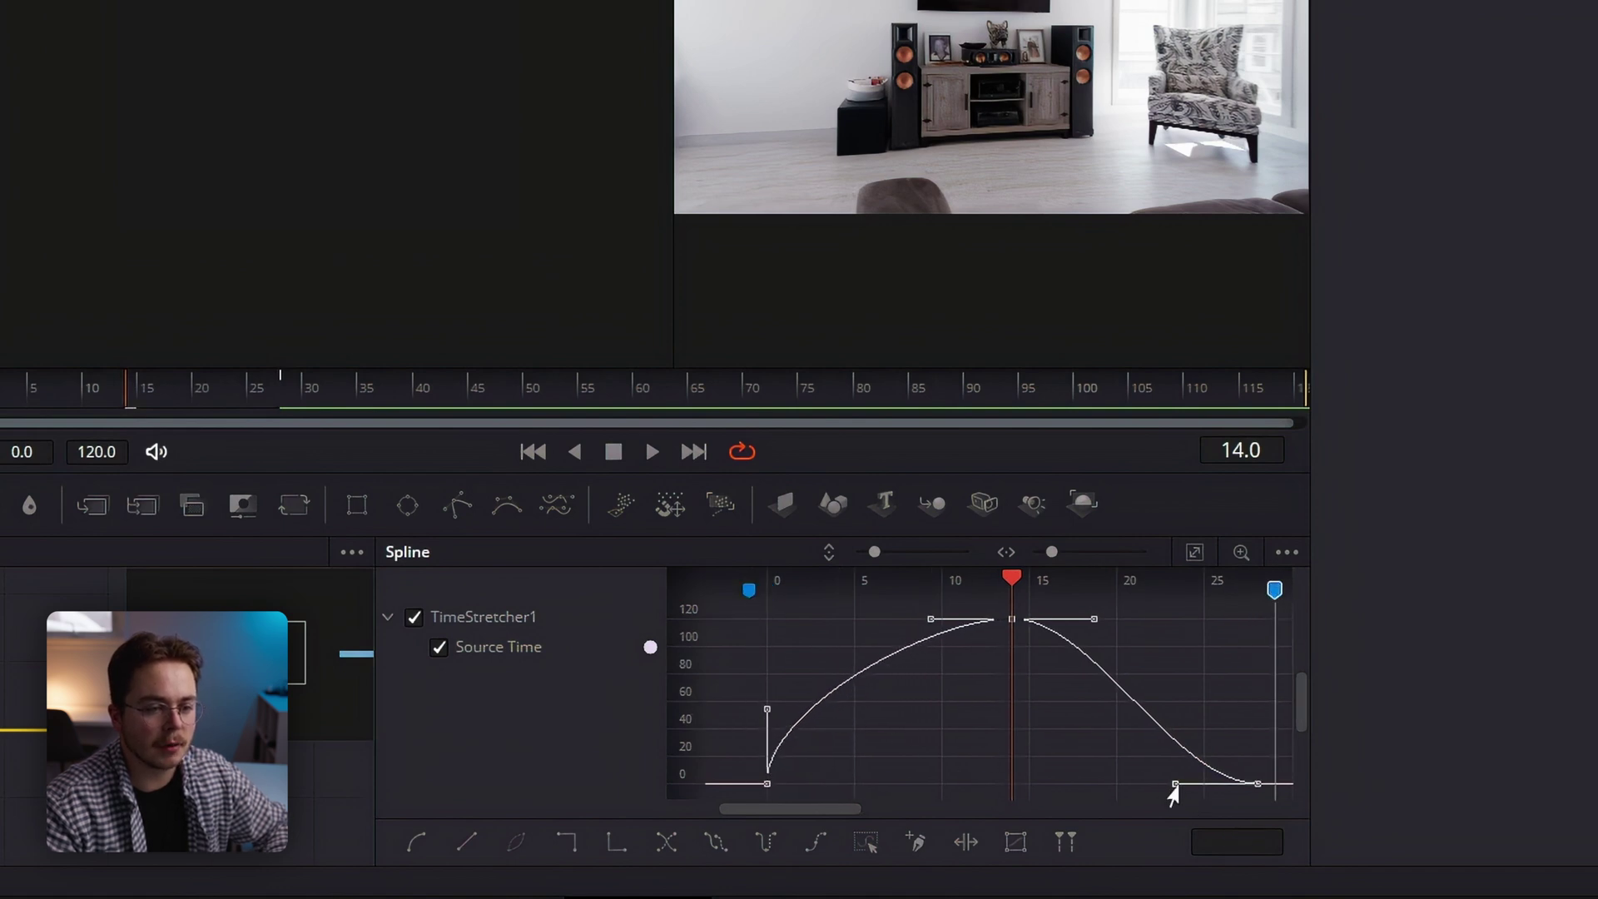
pyautogui.moveTo(1173, 784); pyautogui.dragTo(1257, 677)
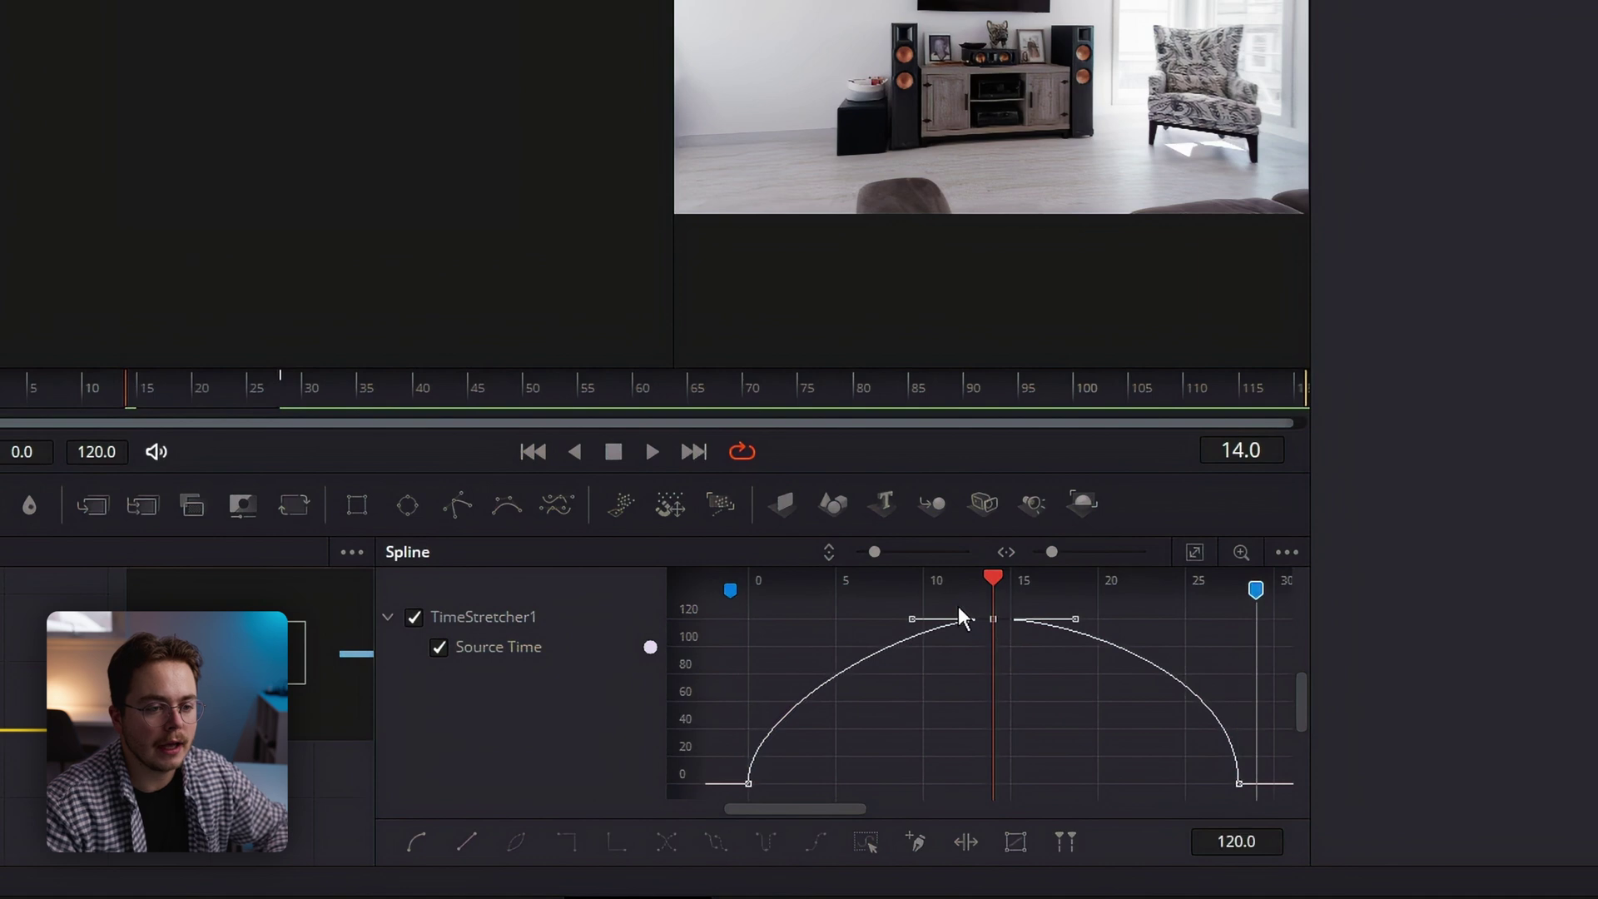
# Delete the spline's middle keyframe at frame 14 and adjust the outer handles to form one arch, with the first handle at about 150
pyautogui.press('Delete')
pyautogui.moveTo(790, 783); pyautogui.dragTo(751, 620)
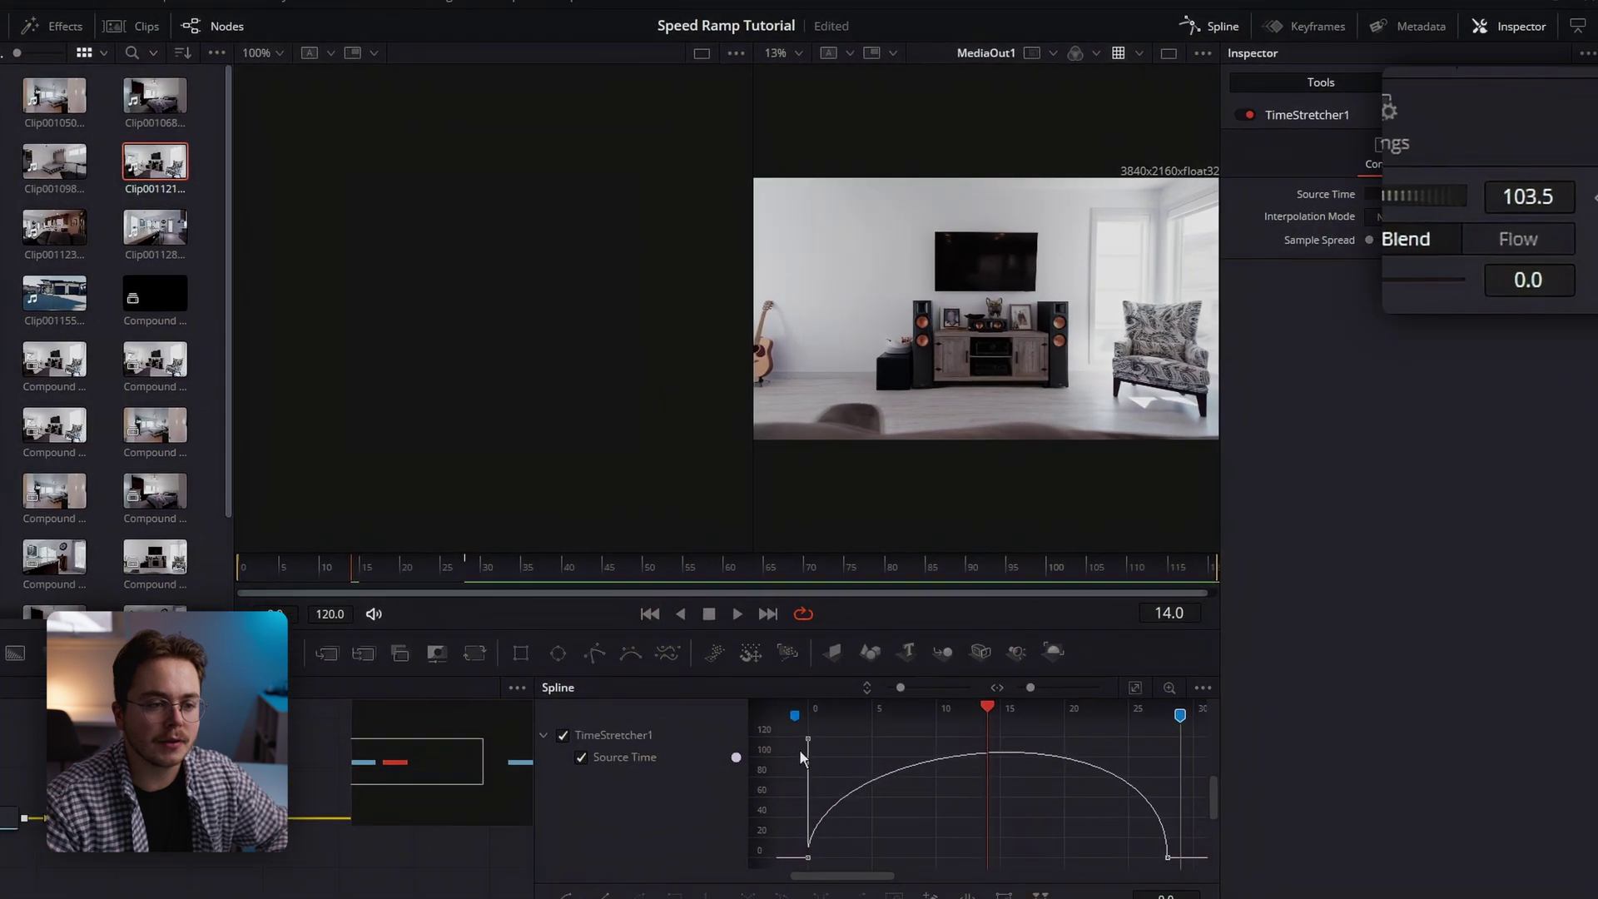
pyautogui.moveTo(808, 739); pyautogui.dragTo(832, 765)
pyautogui.scroll(-2, 908, 826)
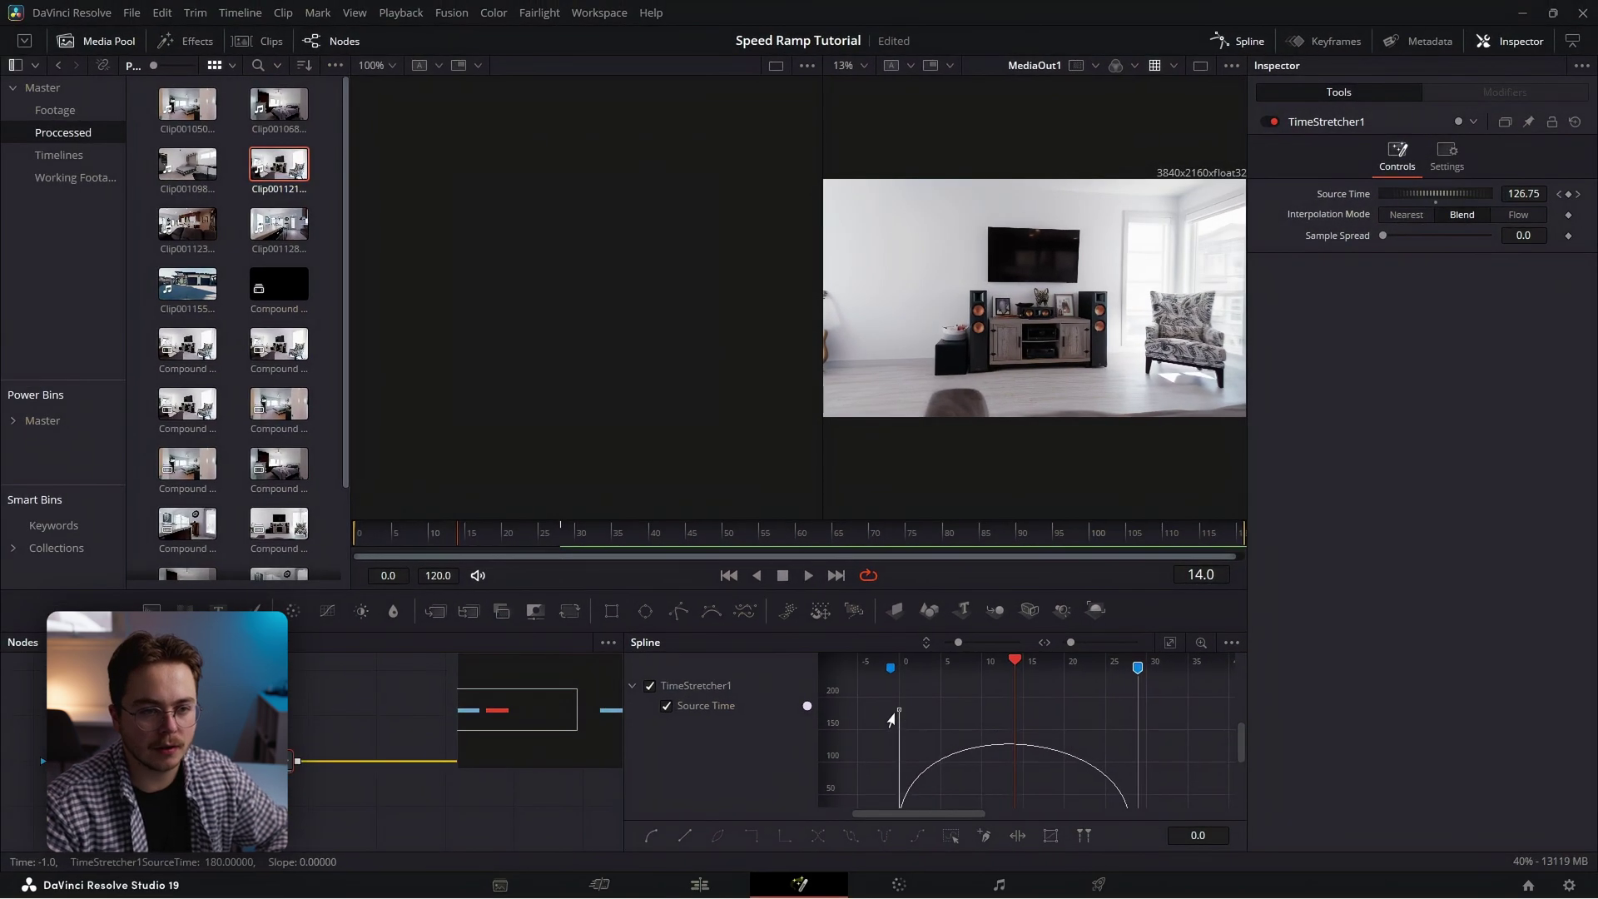
pyautogui.moveTo(891, 715); pyautogui.dragTo(882, 734)
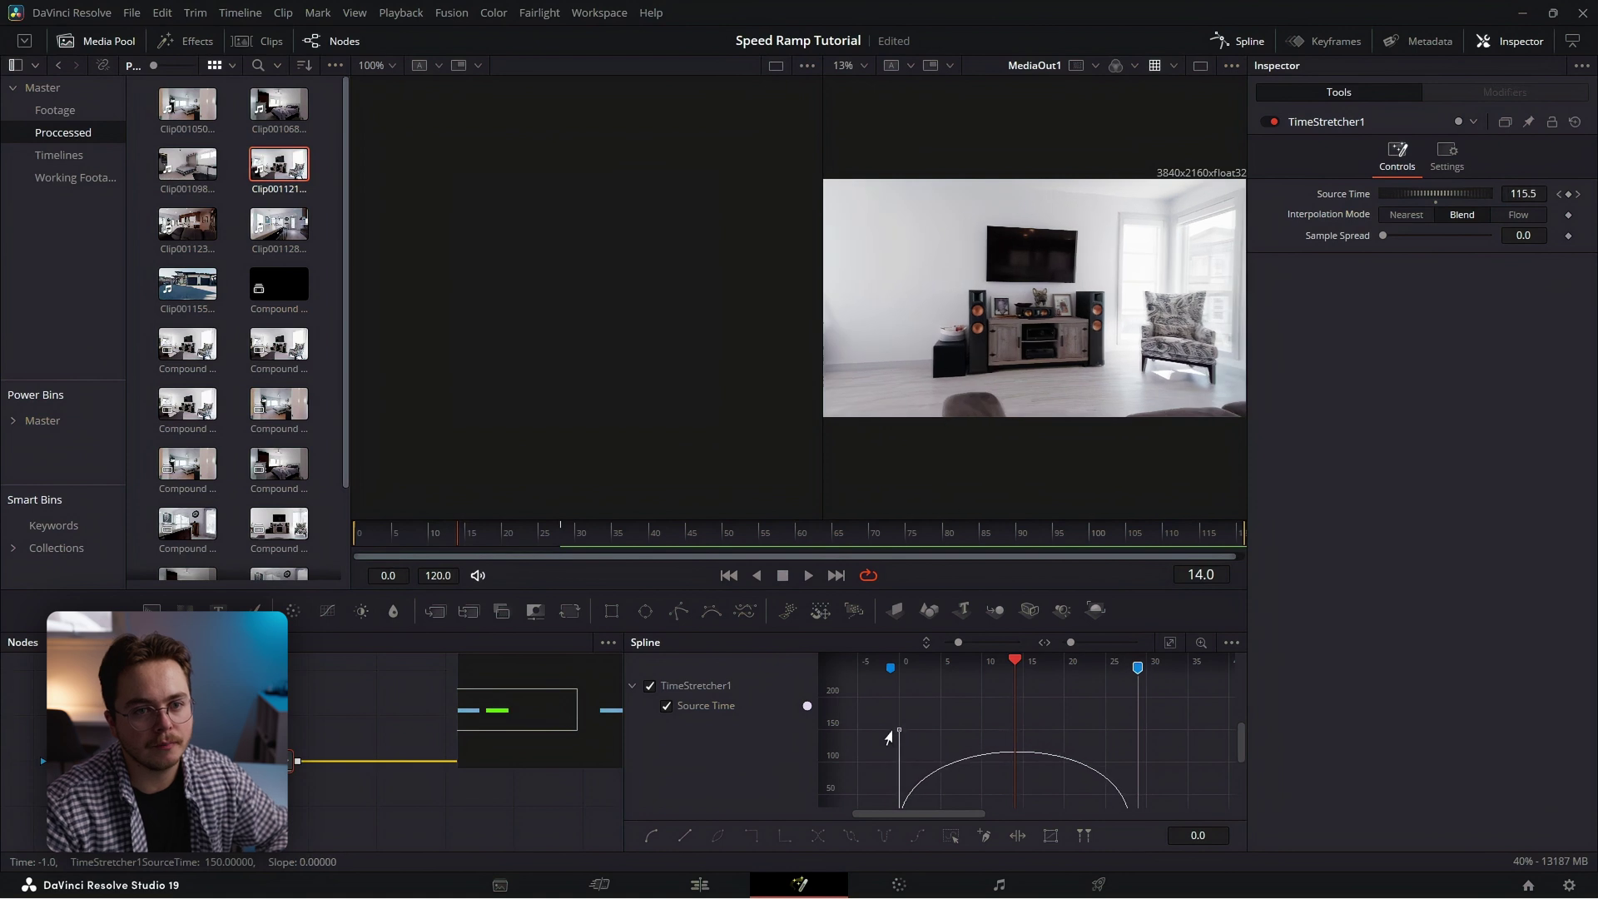
pyautogui.moveTo(962, 800); pyautogui.dragTo(888, 684)
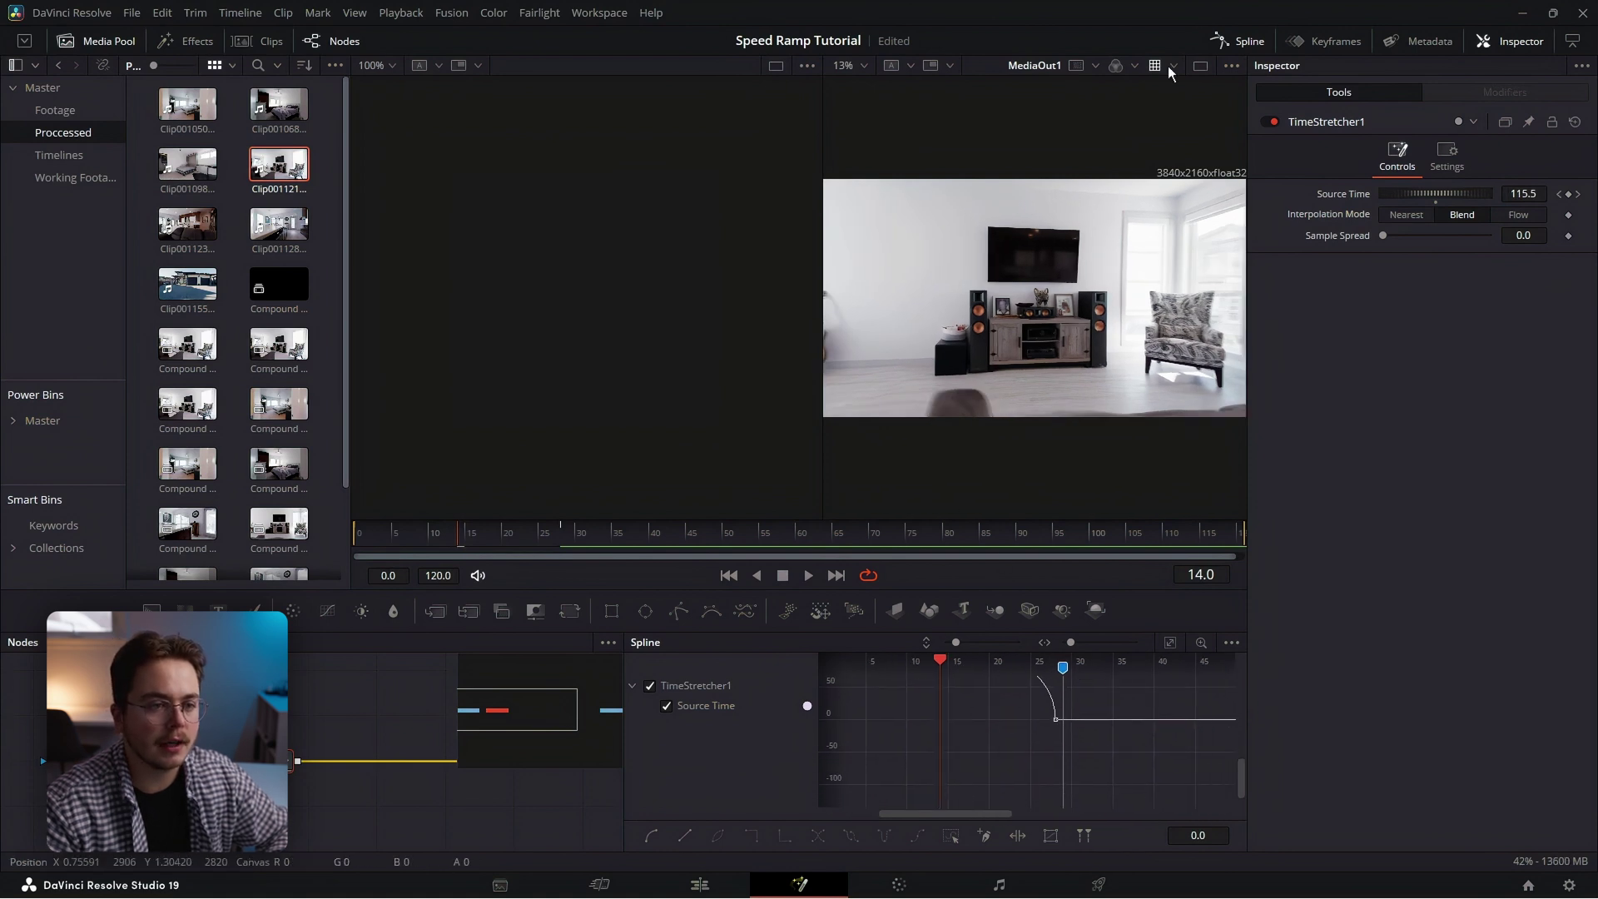
# On the Edit page, cut Clip00112150.mp4 at Marker 3 (01:00:03:07) and delete the remainder
pyautogui.click(1239, 40)
pyautogui.click(699, 884)
pyautogui.moveTo(678, 487)
pyautogui.mouseDown()
pyautogui.moveTo(905, 486)
pyautogui.moveTo(891, 487)
pyautogui.mouseUp()
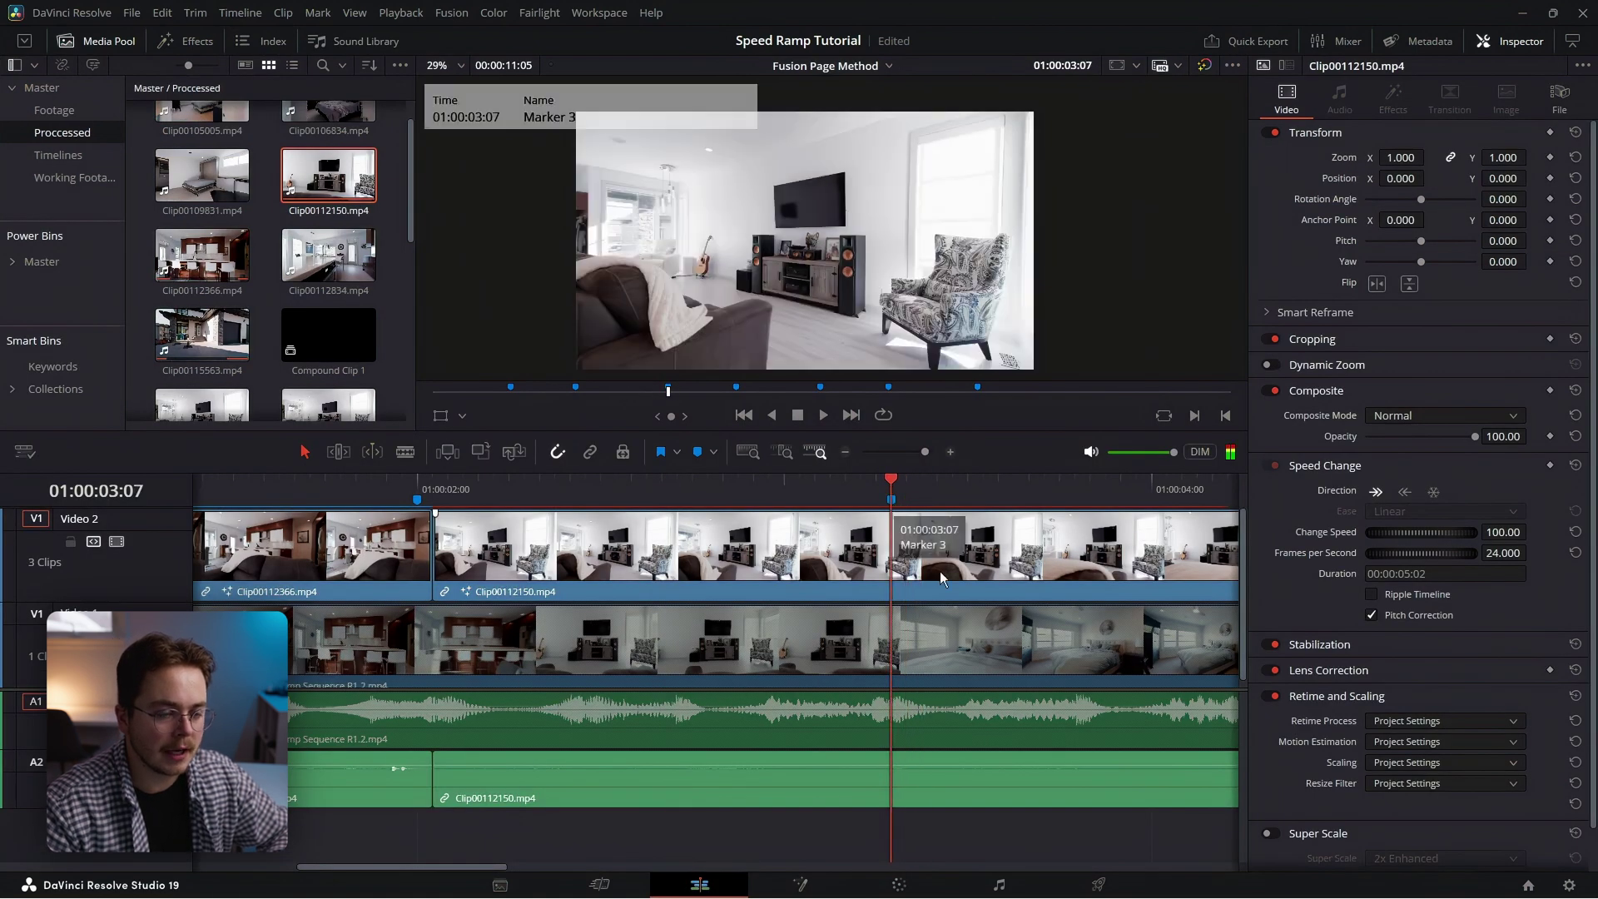
pyautogui.hotkey('ctrl', 'b')
pyautogui.click(922, 566)
pyautogui.press('BackSpace')
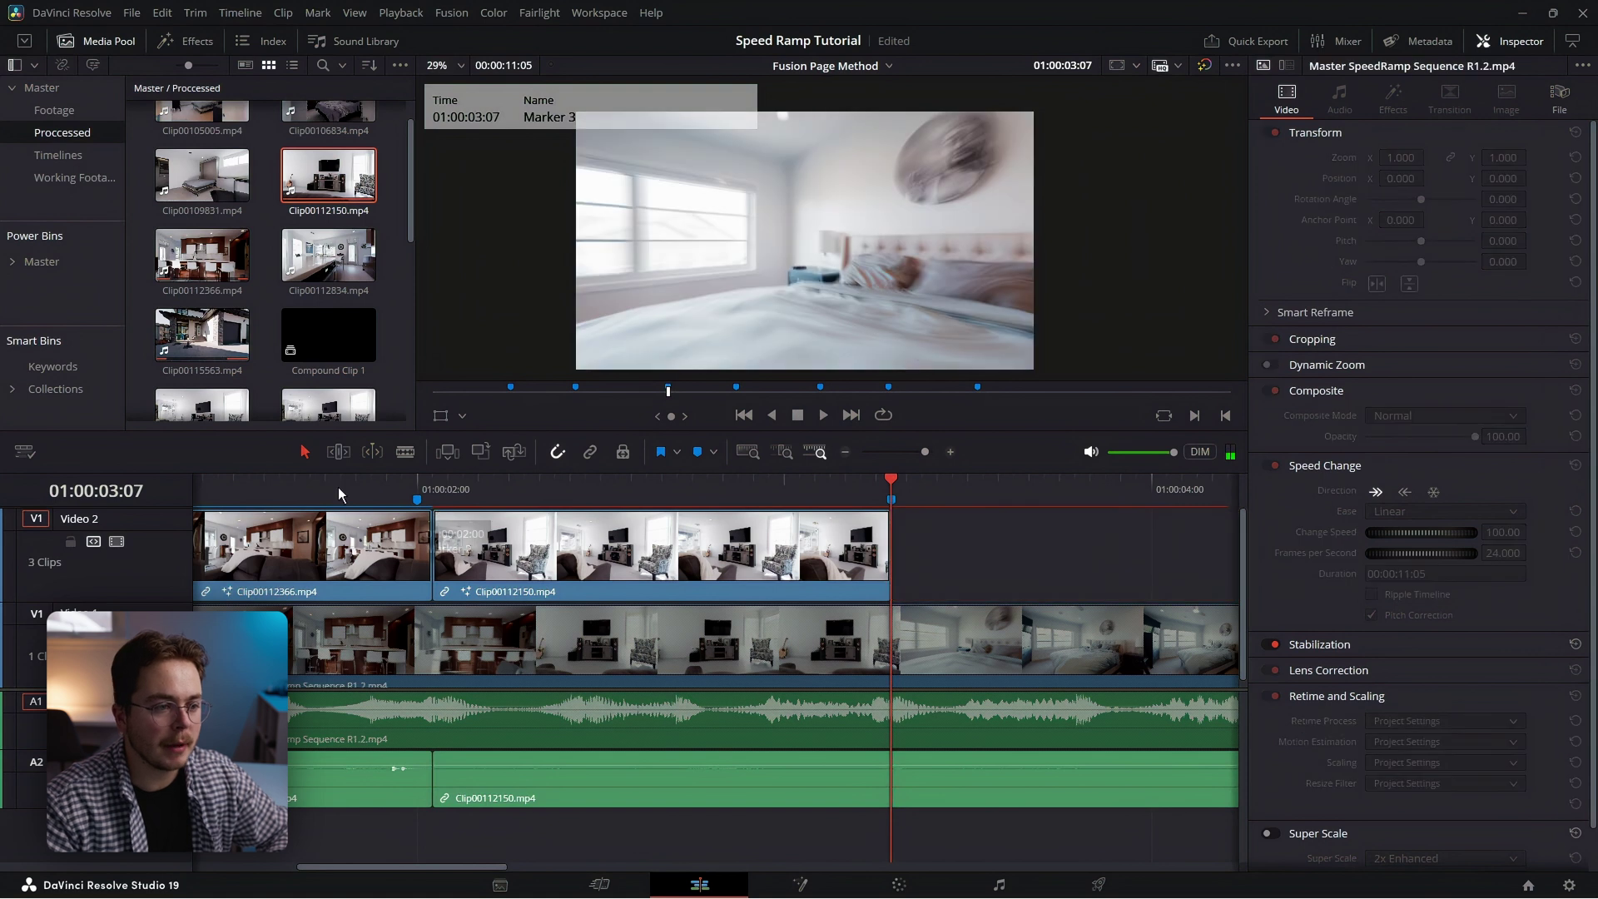
# Play back the trimmed living room clip and its transition from the kitchen clip
pyautogui.click(338, 487)
pyautogui.press('space')
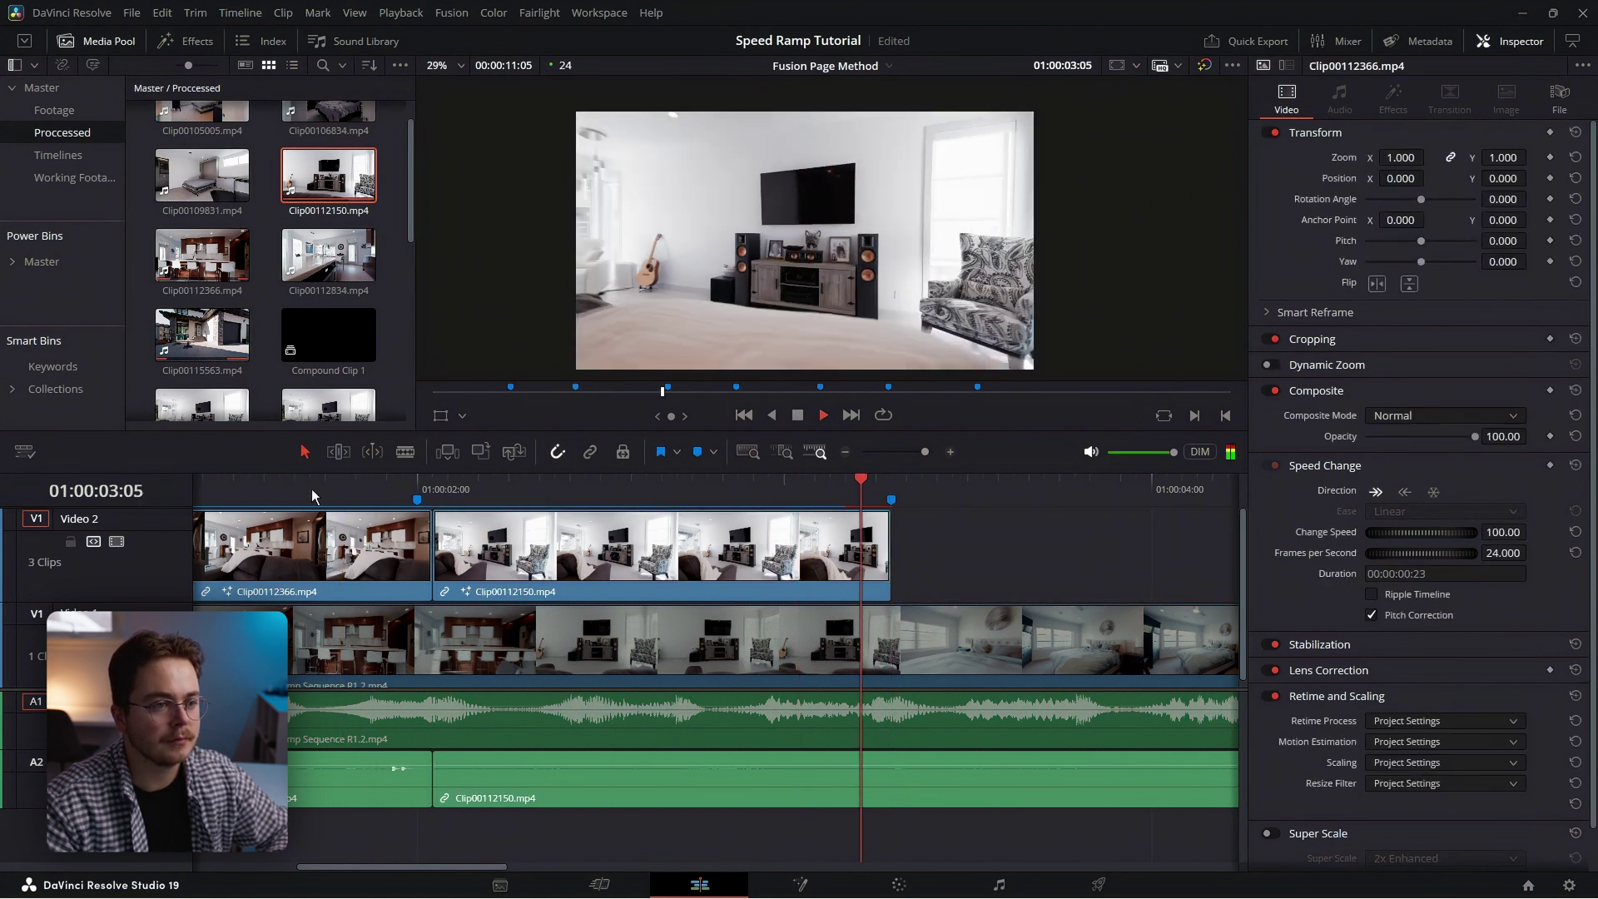
pyautogui.press('space')
pyautogui.click(645, 493)
pyautogui.press('space')
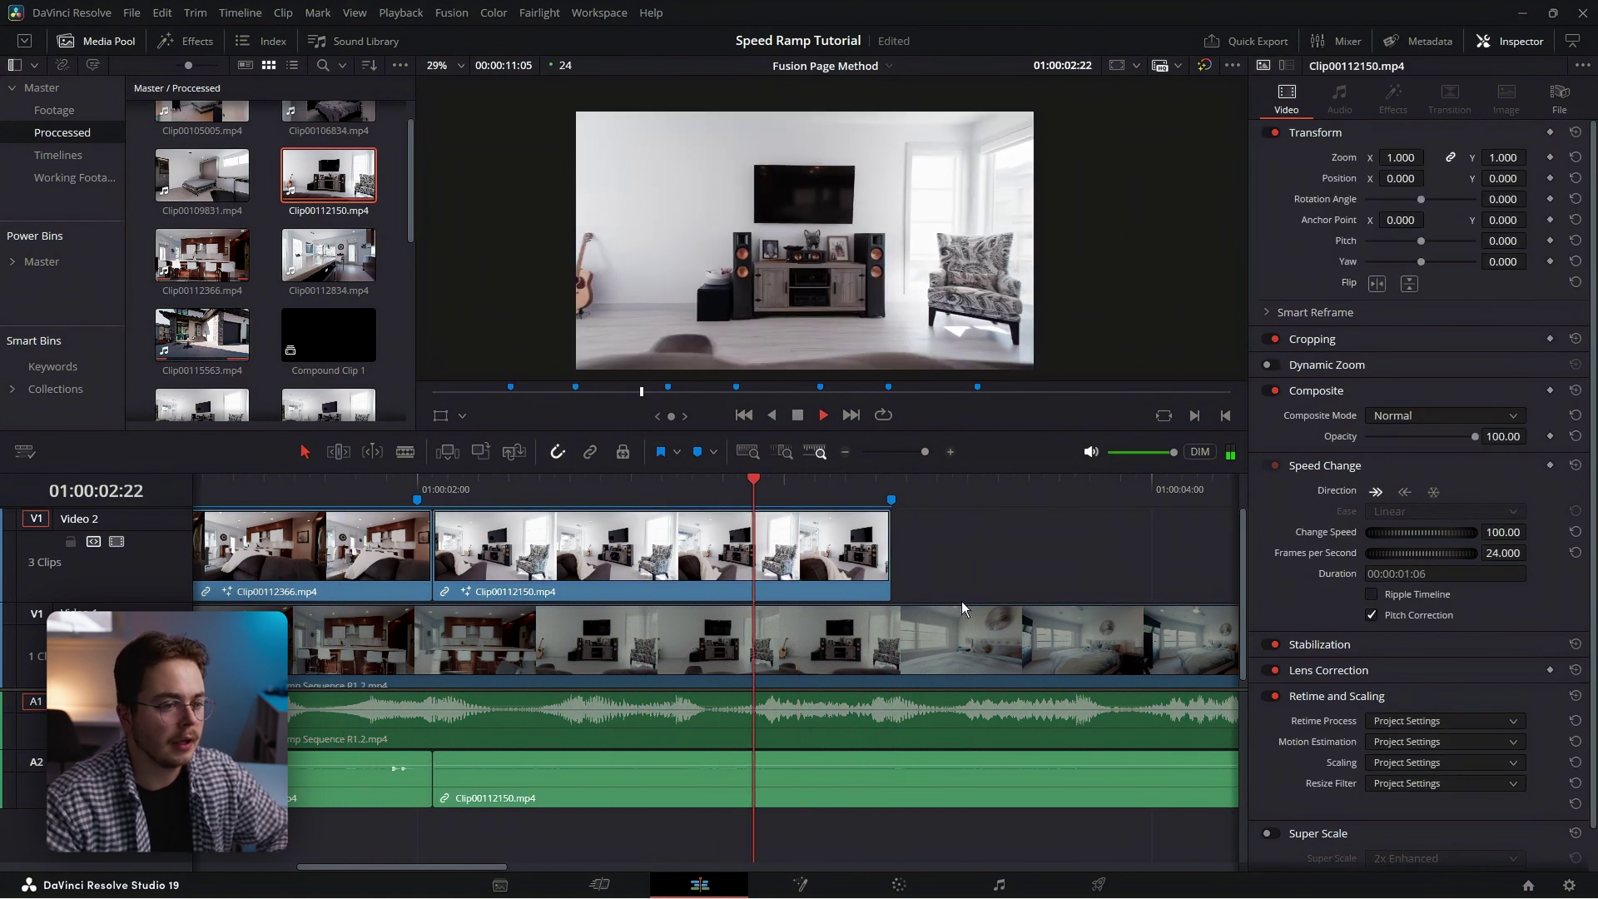
pyautogui.press('space')
# Place Clip00105005.mp4 after the living room clip on Video 2, and open it in Fusion with the playhead at Marker 4 (01:00:04:06)
pyautogui.moveTo(958, 601); pyautogui.dragTo(559, 486)
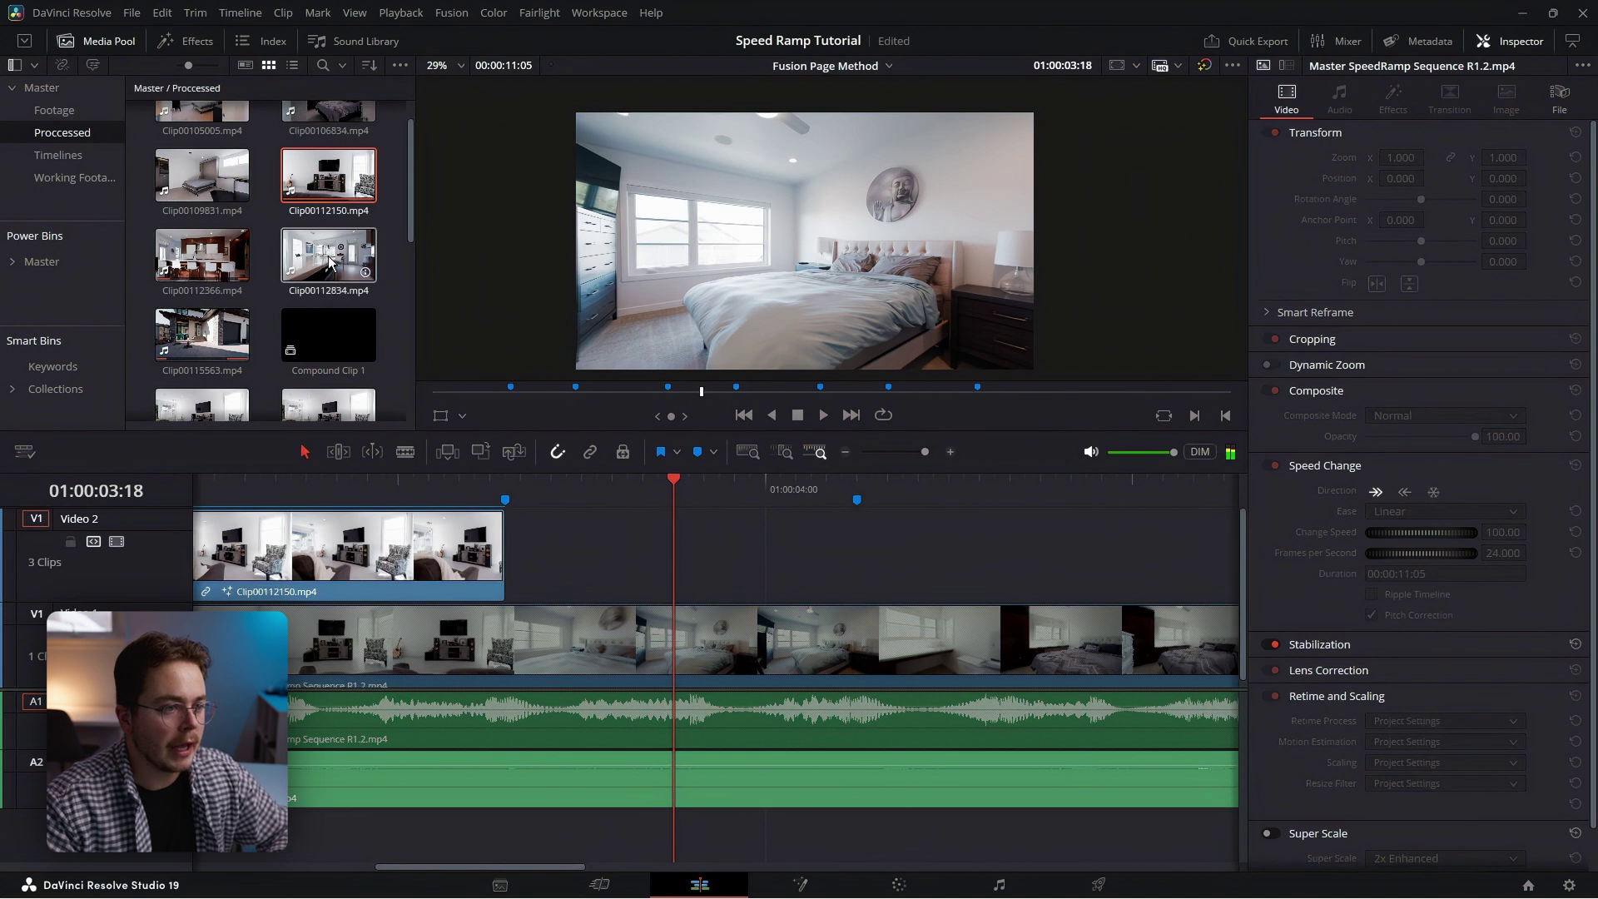
pyautogui.scroll(1, 232, 175)
pyautogui.moveTo(232, 175)
pyautogui.mouseDown()
pyautogui.moveTo(661, 446)
pyautogui.moveTo(533, 566)
pyautogui.moveTo(508, 616)
pyautogui.moveTo(510, 567)
pyautogui.mouseUp()
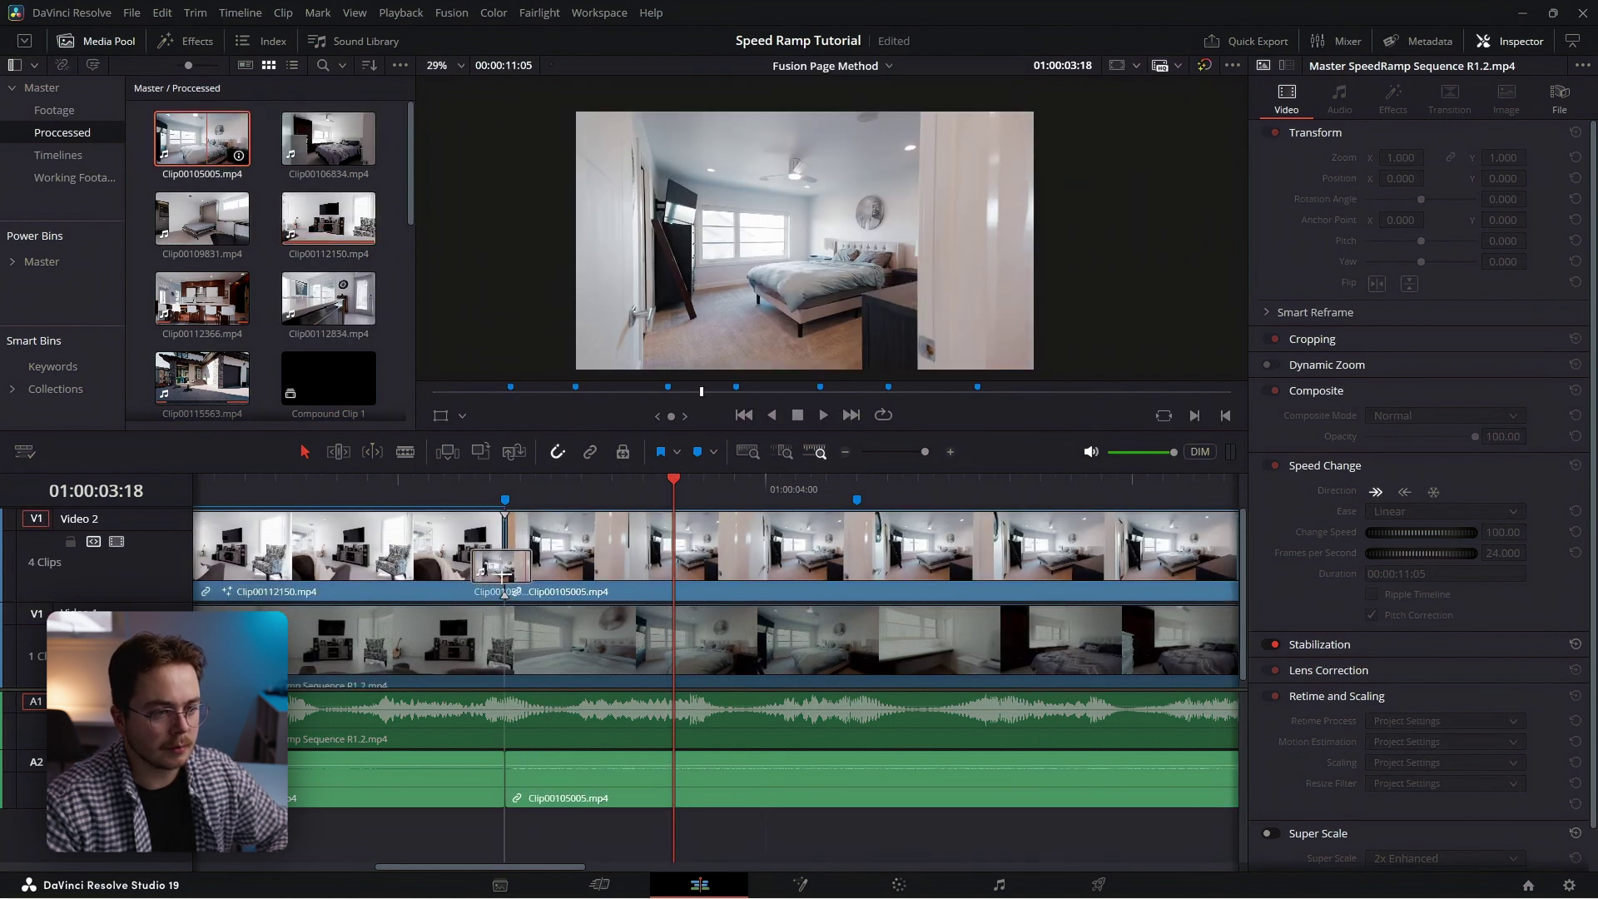
pyautogui.click(856, 479)
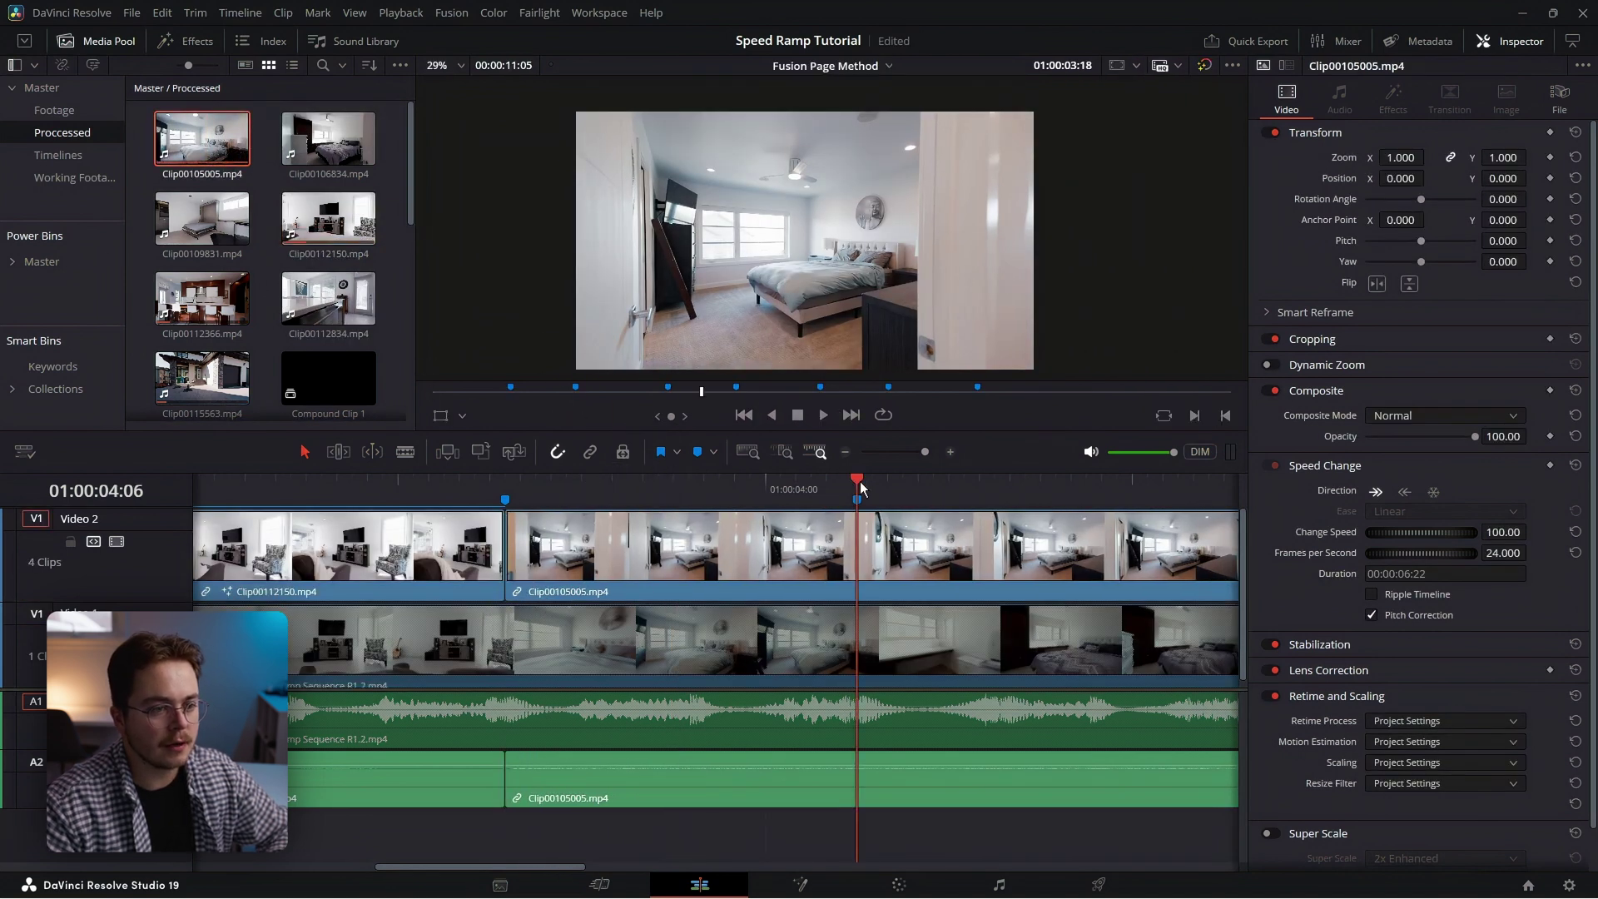
pyautogui.click(822, 889)
# Add a Time Stretcher node to the bedroom clip at frame 22, and keyframe its Source Time at 164 on frame 0
pyautogui.hotkey('shift', 'space')
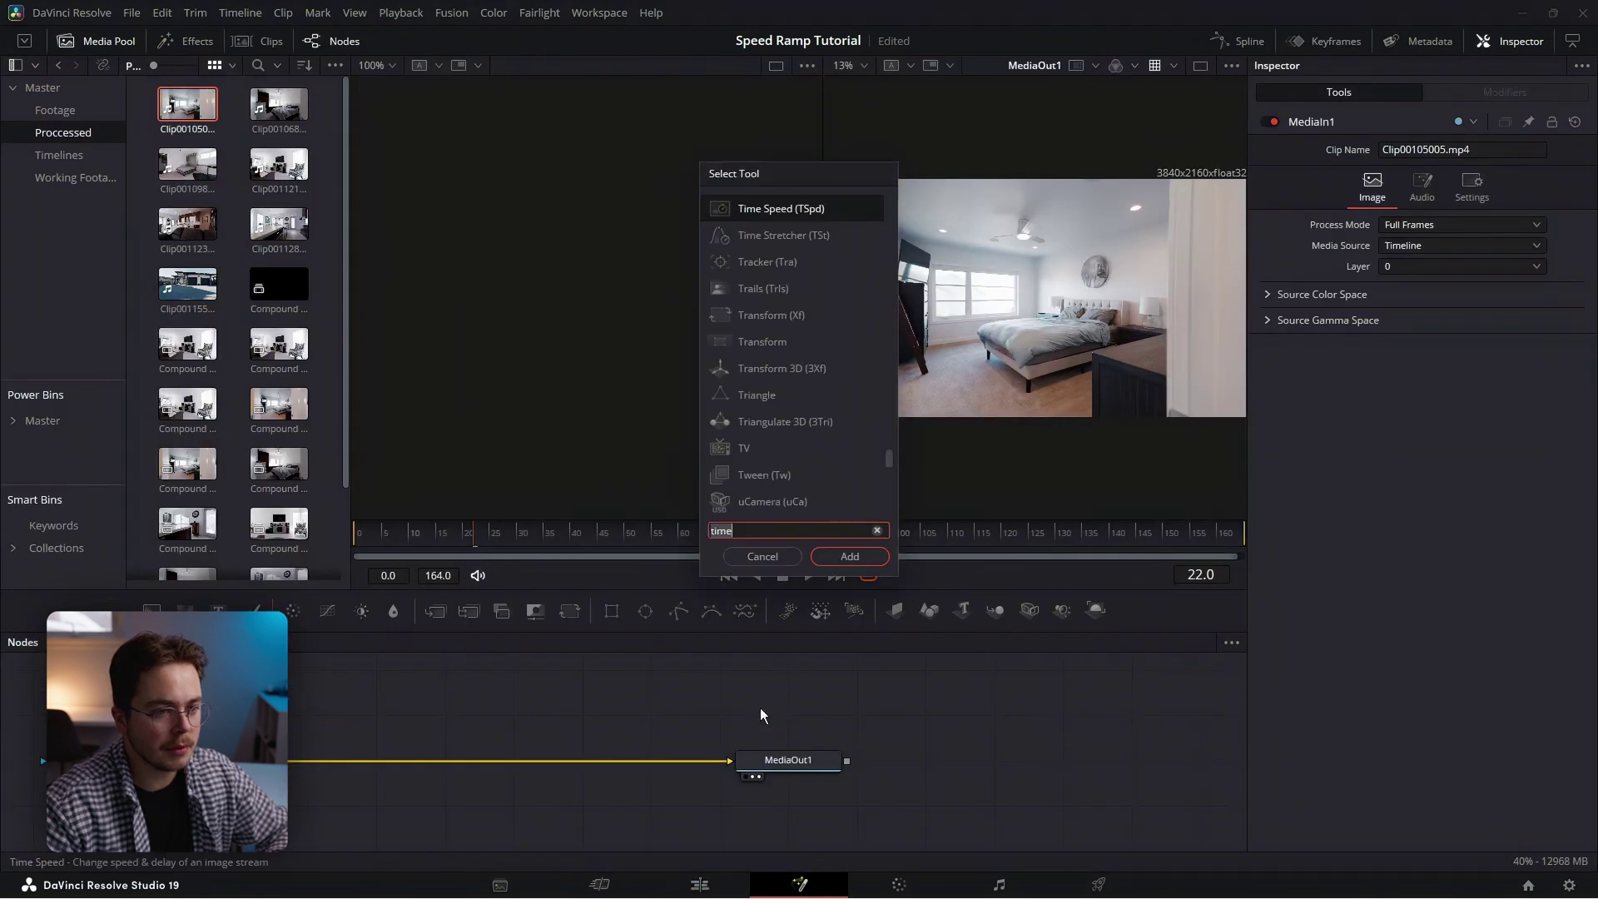
pyautogui.write('time')
pyautogui.press('Down')
pyautogui.press('Return')
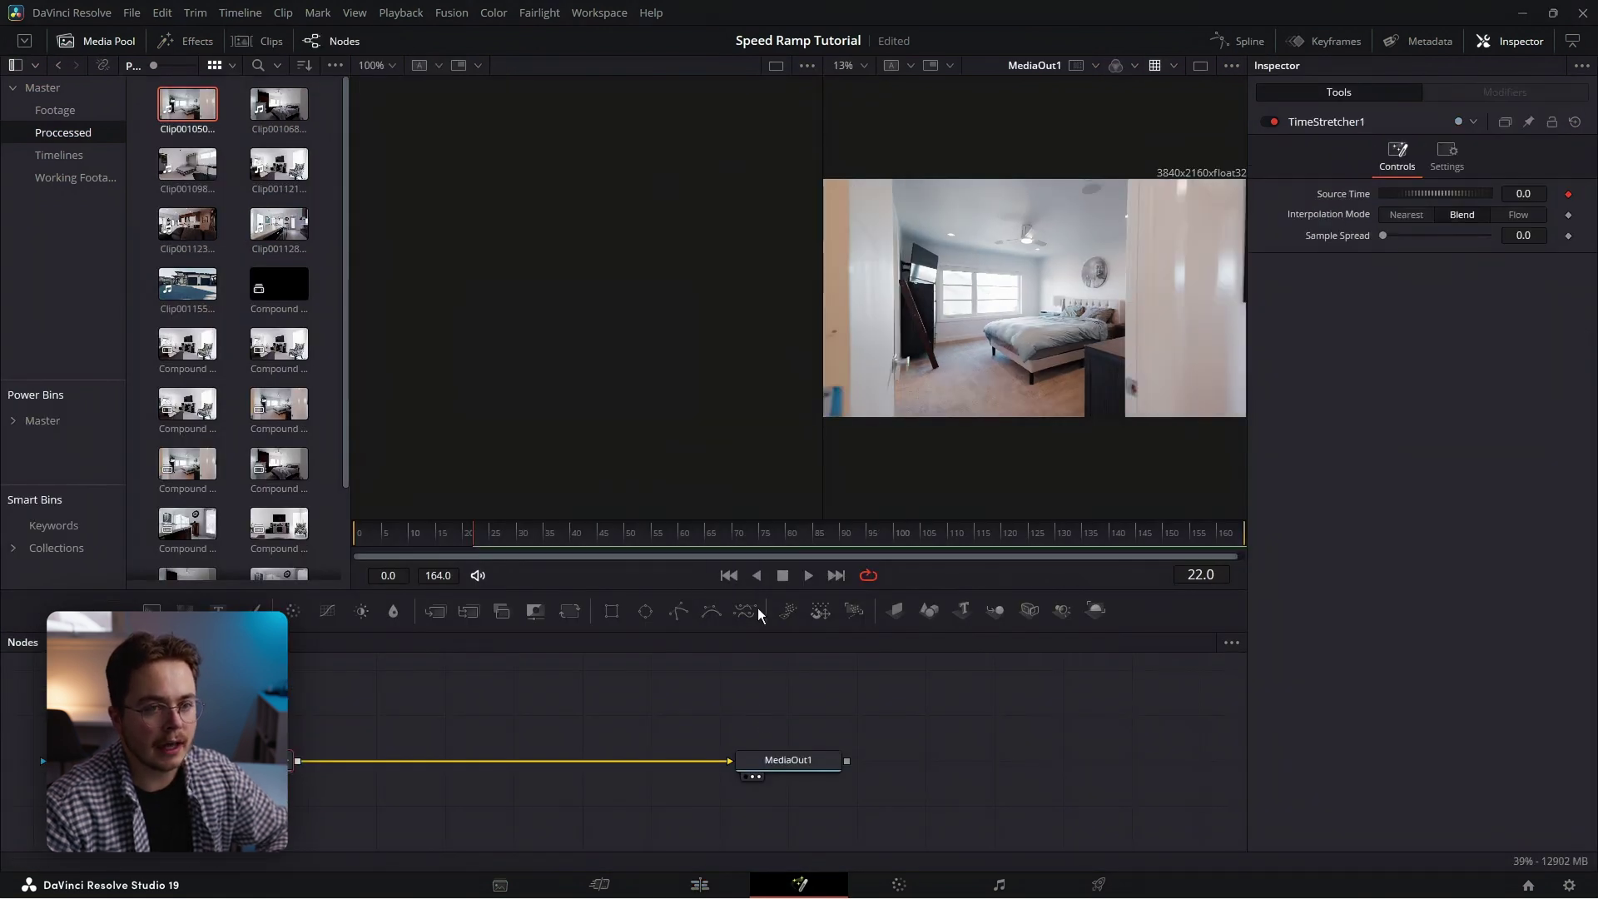
pyautogui.press('Home')
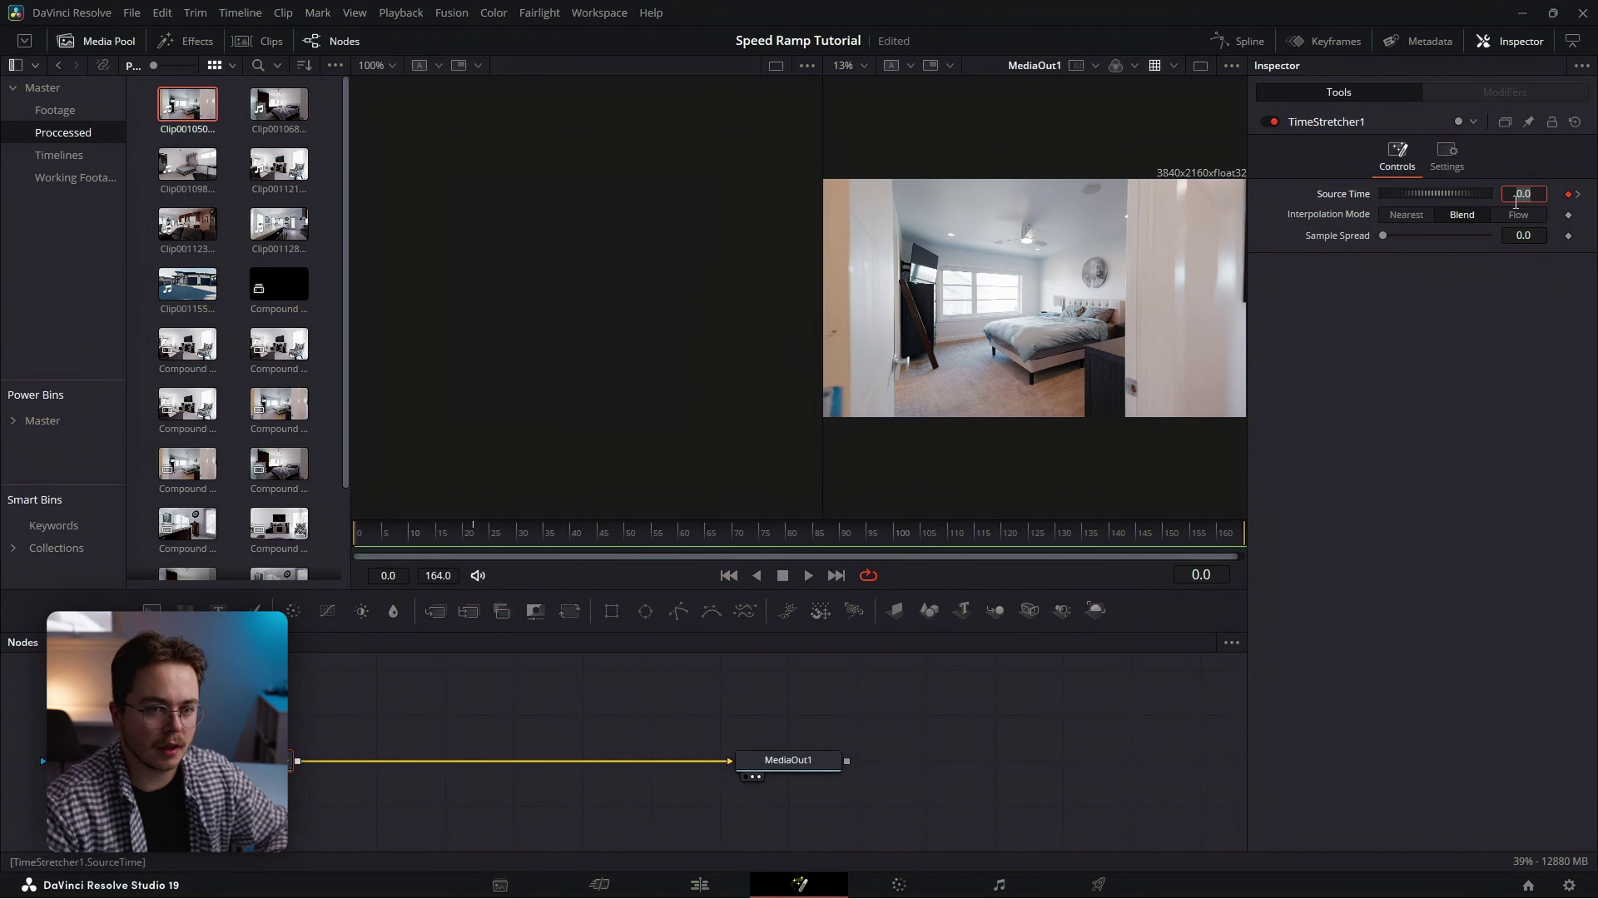
pyautogui.press('Tab')
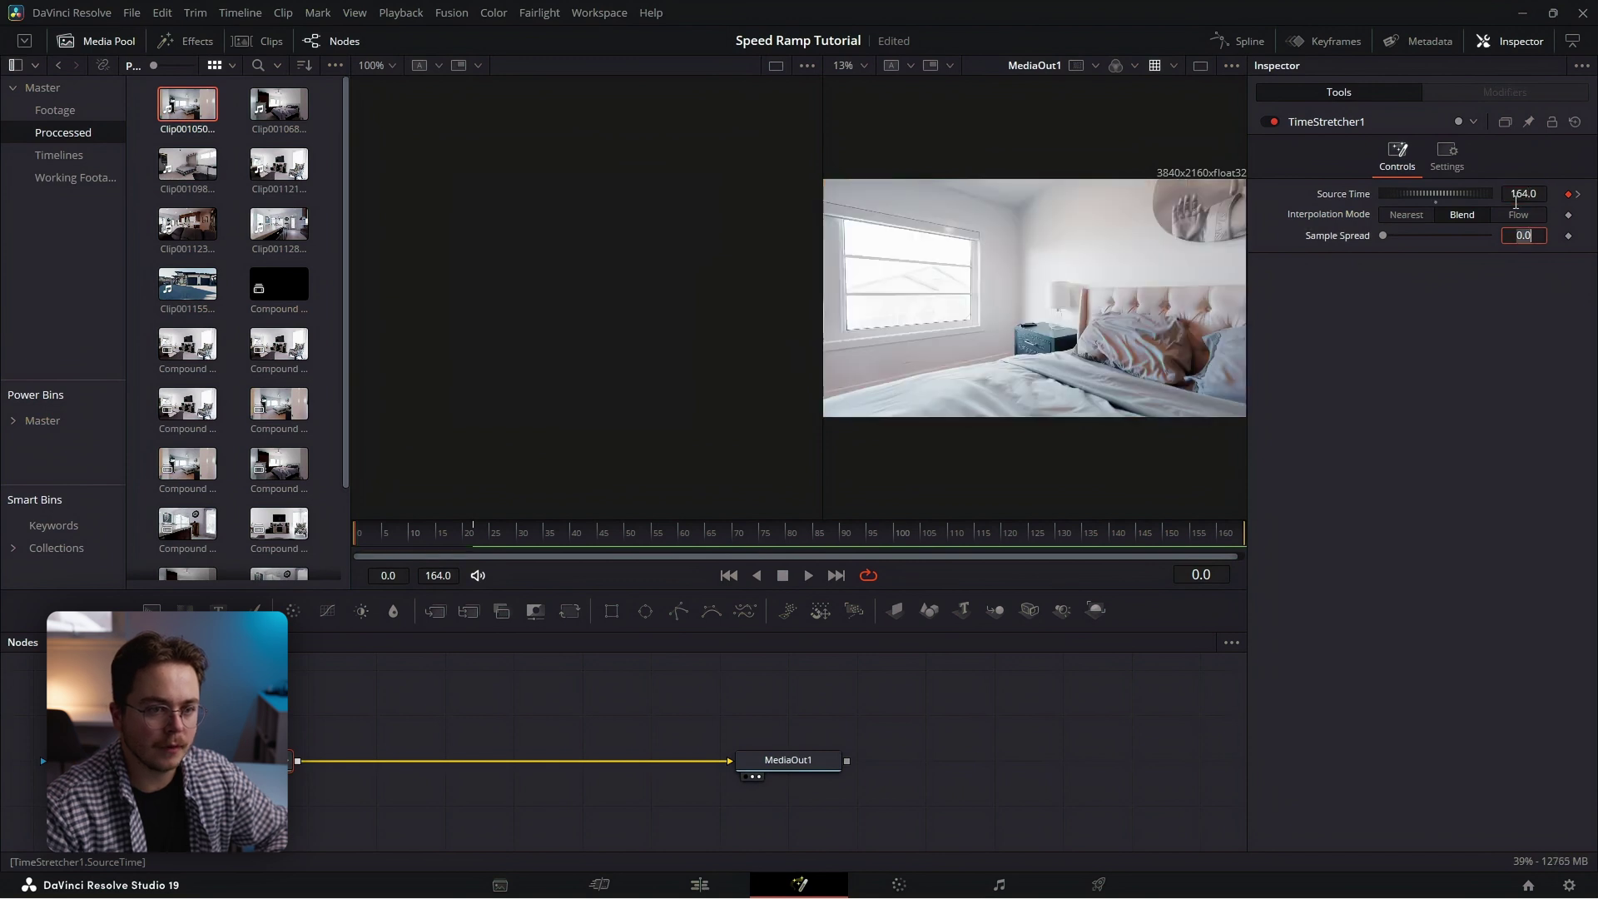
# Smooth both keyframes of the bedroom clip's Source Time spline and reshape the curve with the first keyframe's handle
pyautogui.click(1248, 40)
pyautogui.click(694, 688)
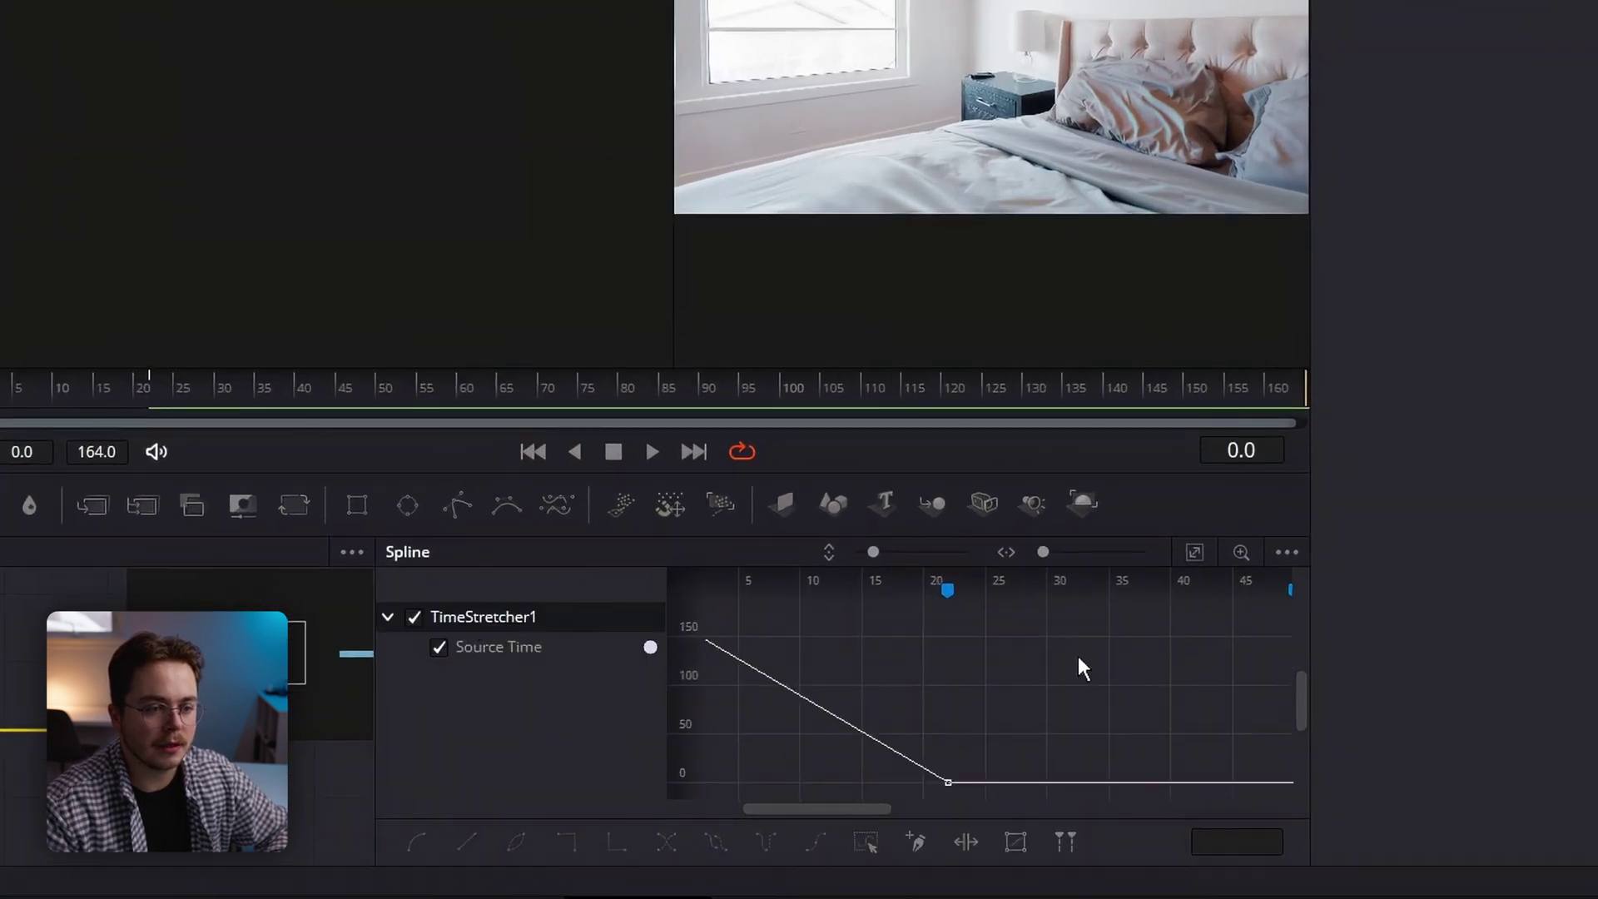
pyautogui.click(1195, 552)
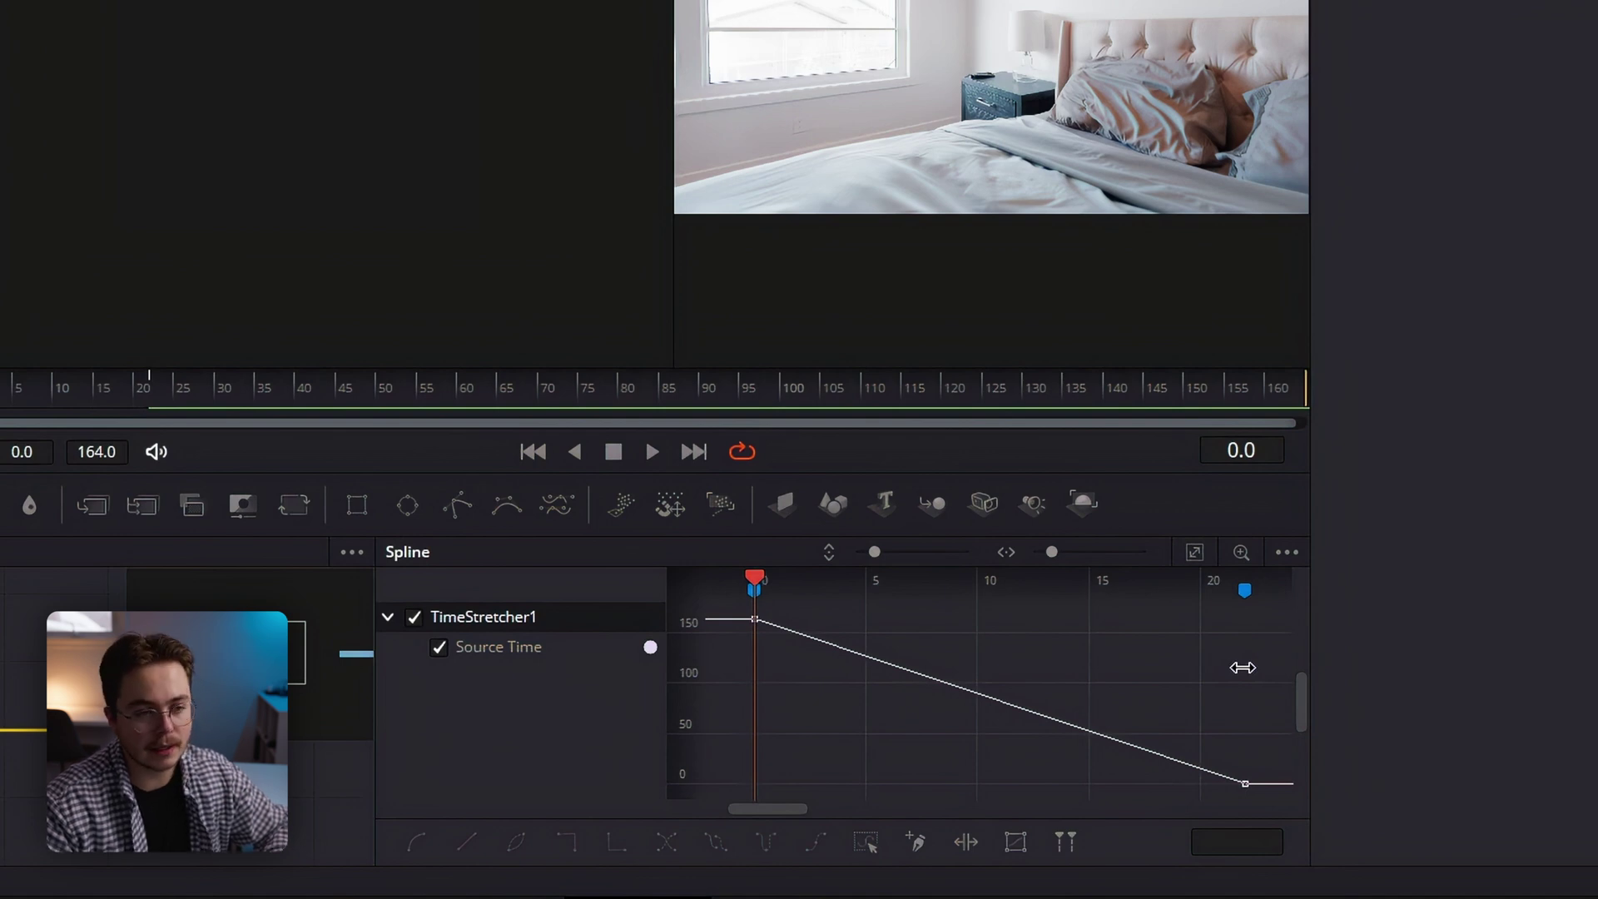
pyautogui.moveTo(1271, 622); pyautogui.dragTo(878, 812)
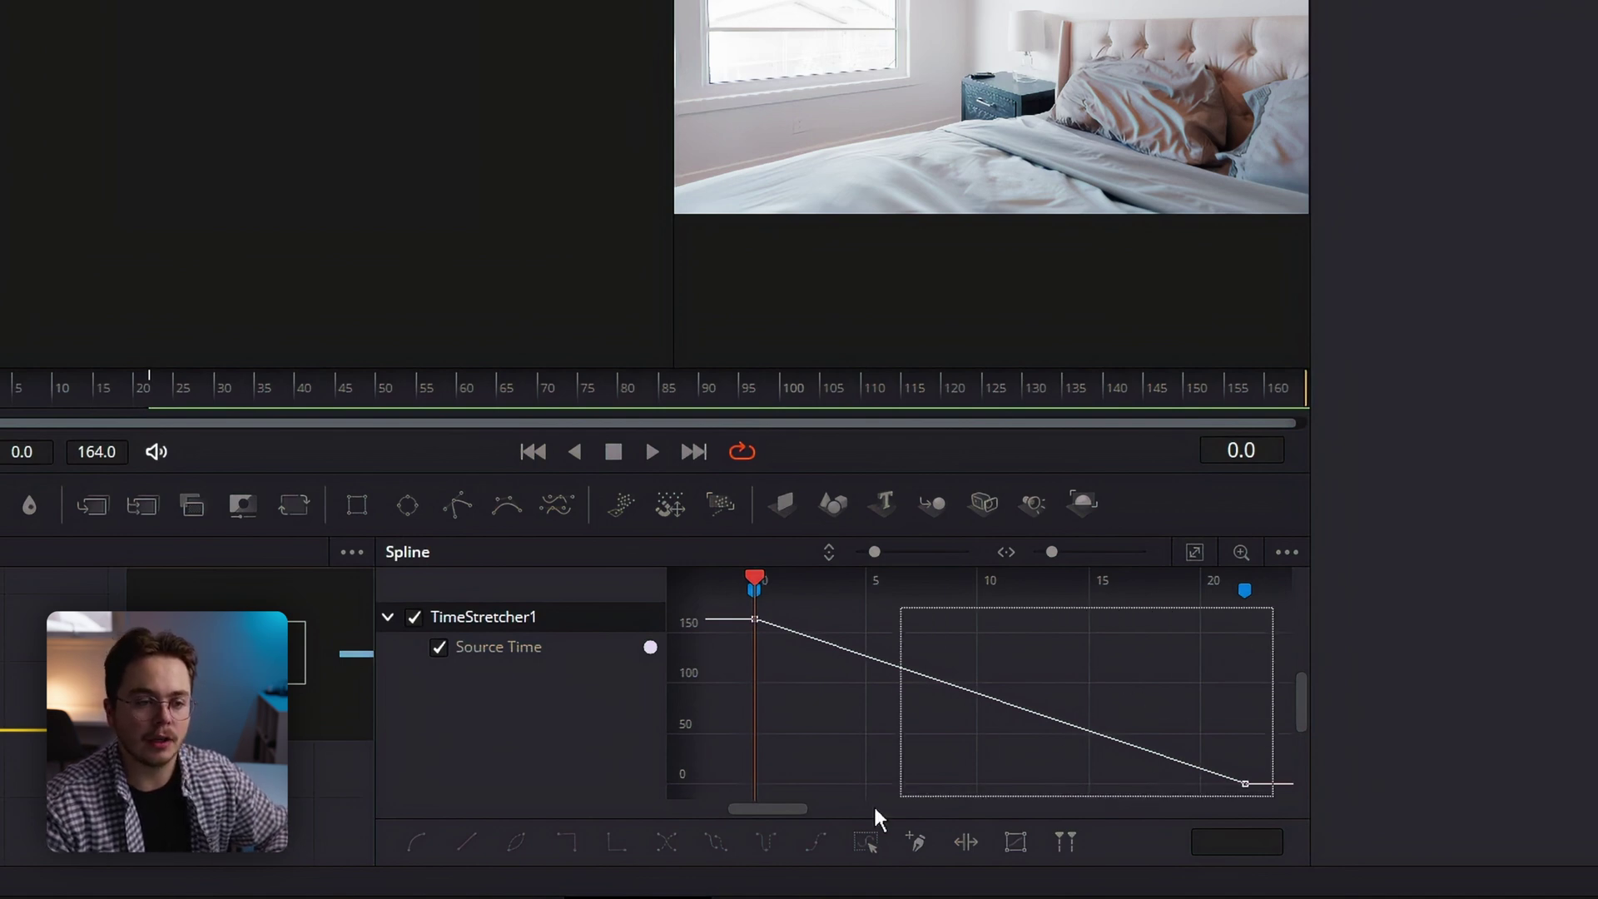
pyautogui.click(666, 841)
pyautogui.hotkey('shift', 's')
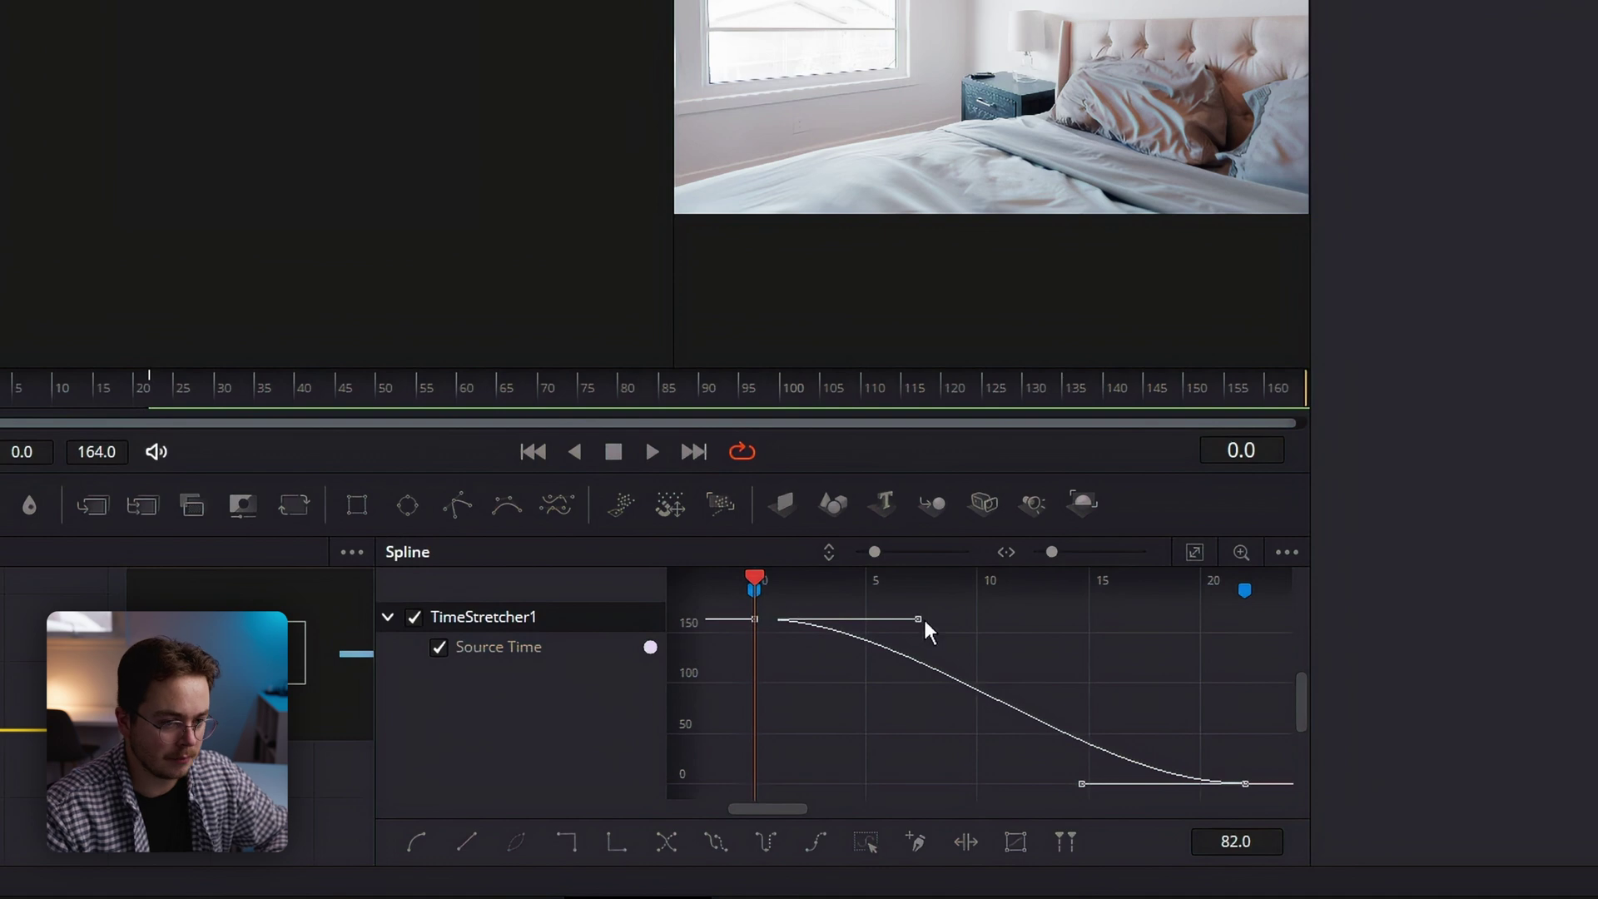
pyautogui.moveTo(918, 620); pyautogui.dragTo(1227, 657)
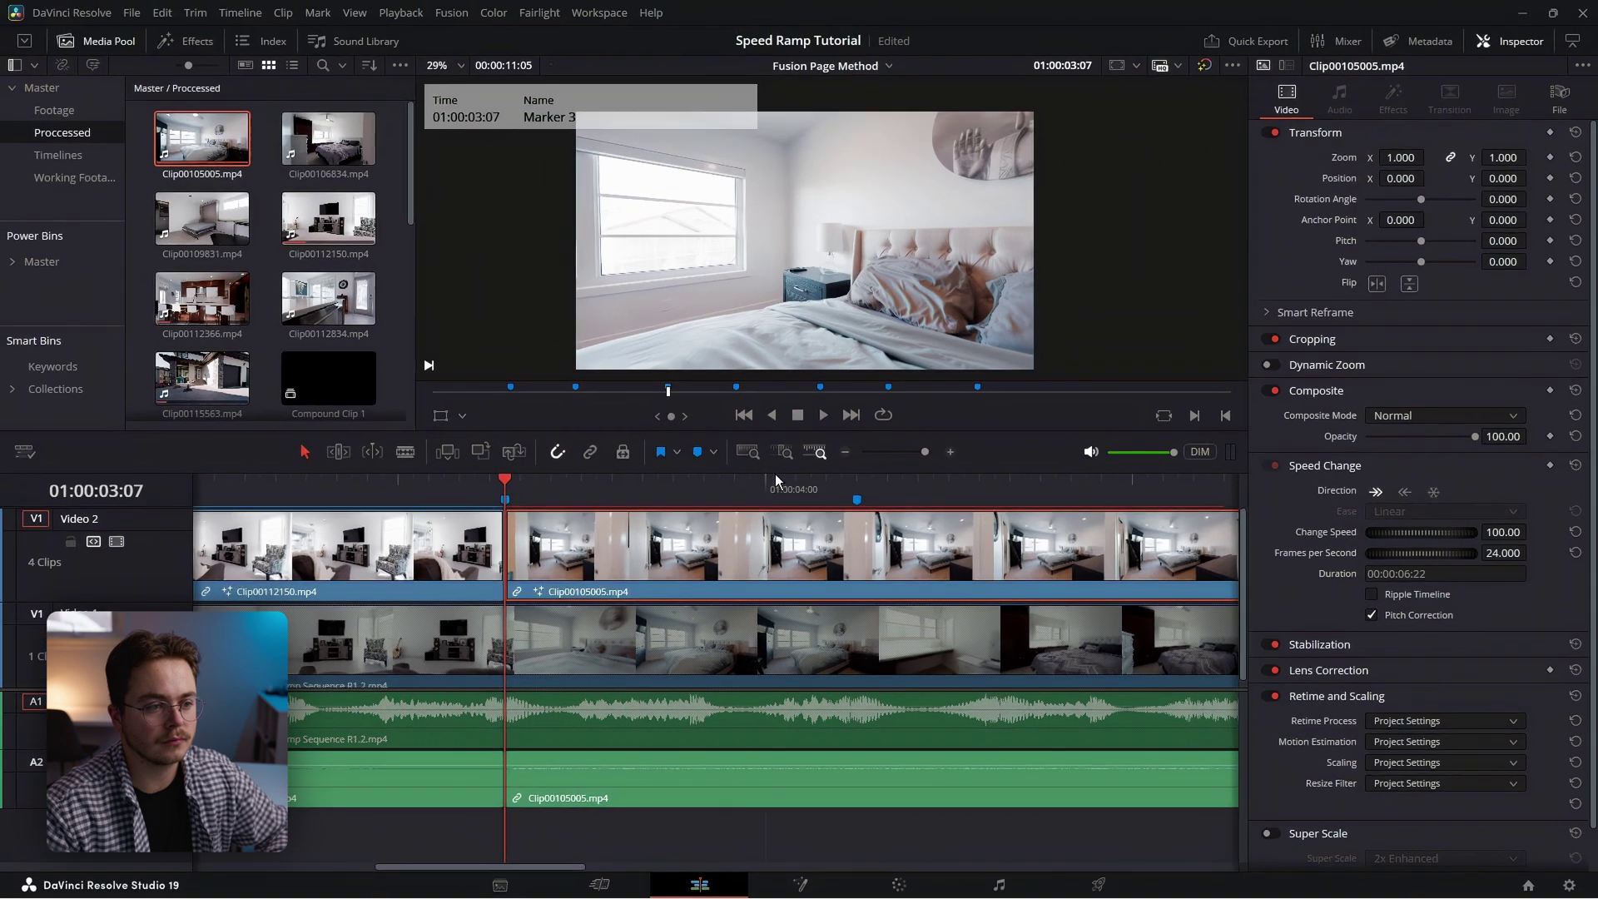
# On the Edit page, cut Clip00105005.mp4 at Marker 4 (01:00:04:06), delete the remainder, and play back the transition
pyautogui.hscroll(1, 628, 570)
pyautogui.click(748, 485)
pyautogui.click(756, 488)
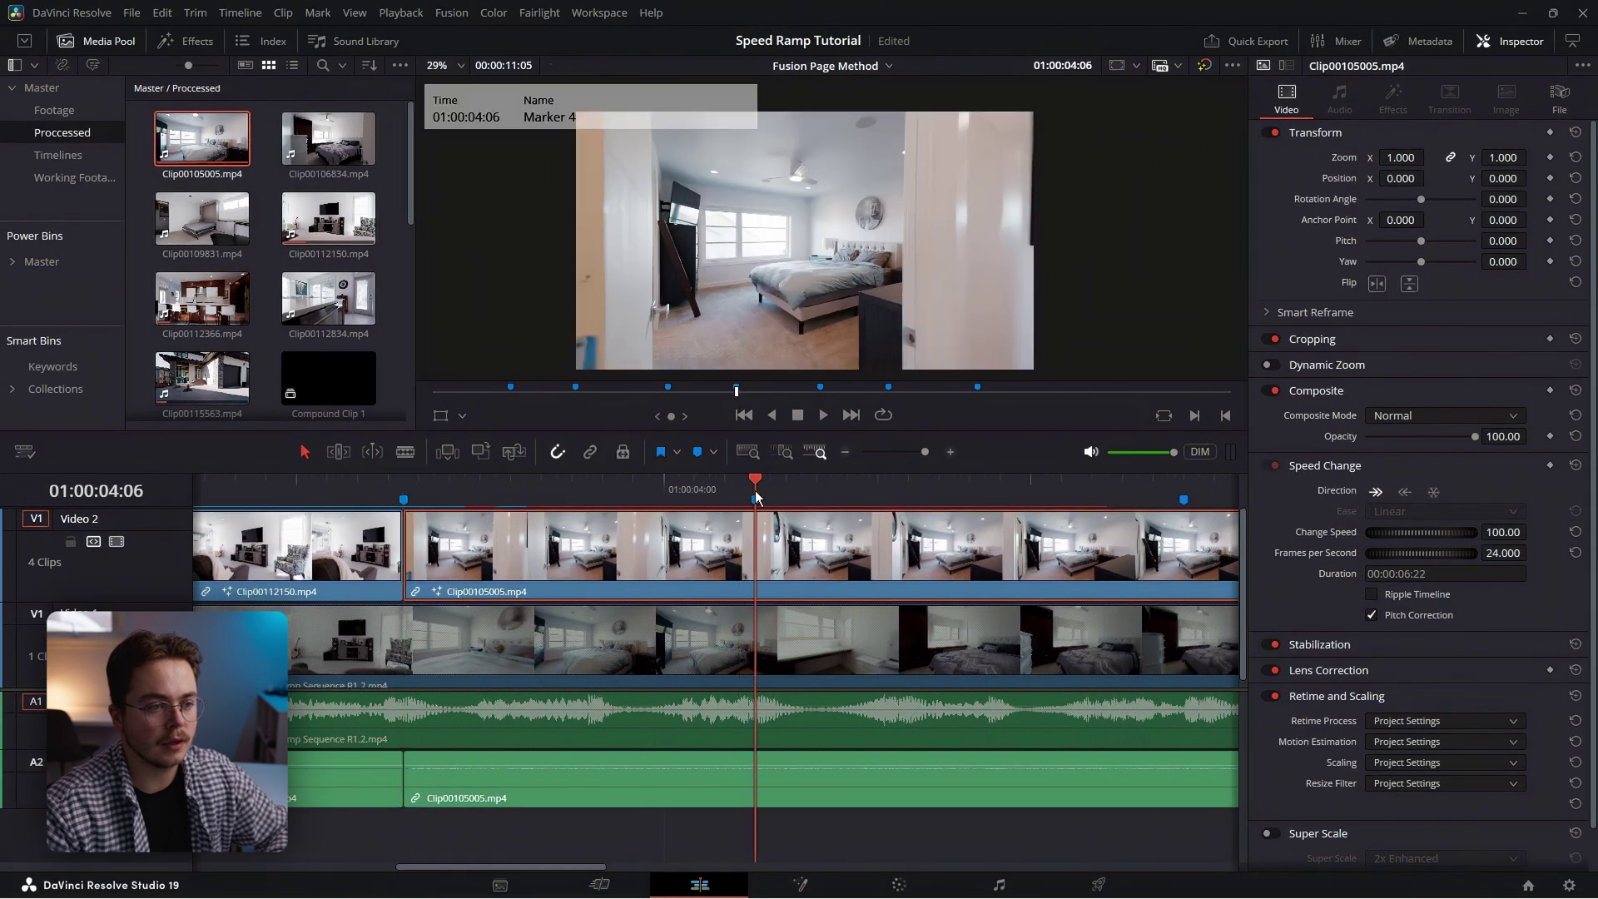
pyautogui.hotkey('ctrl', 'b')
pyautogui.click(844, 546)
pyautogui.press('BackSpace')
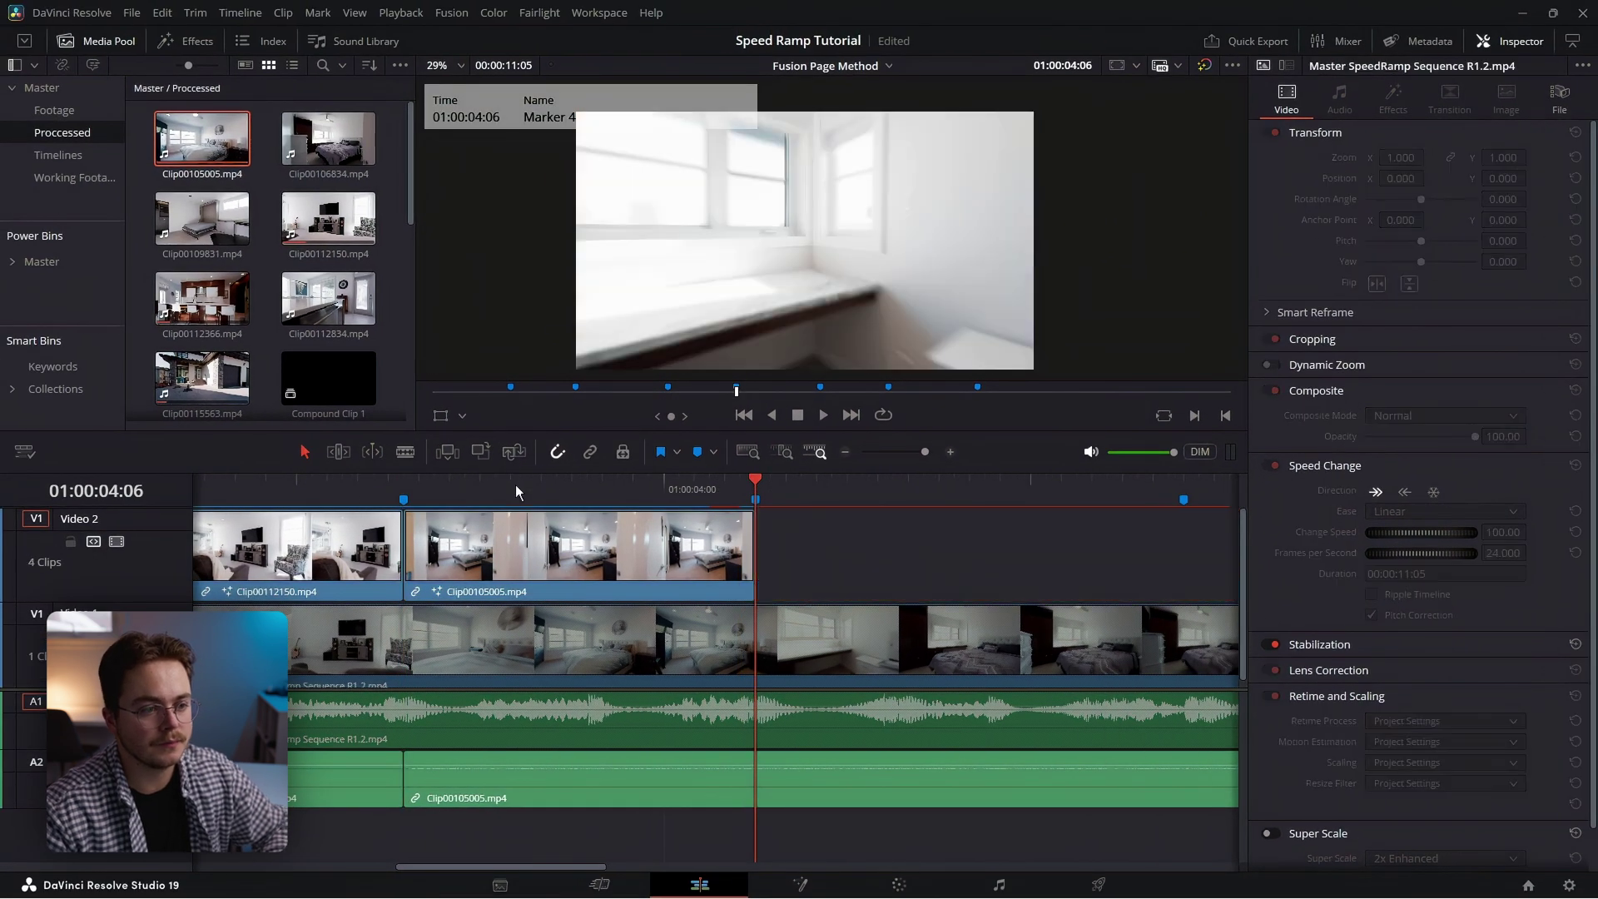
pyautogui.click(343, 491)
pyautogui.press('space')
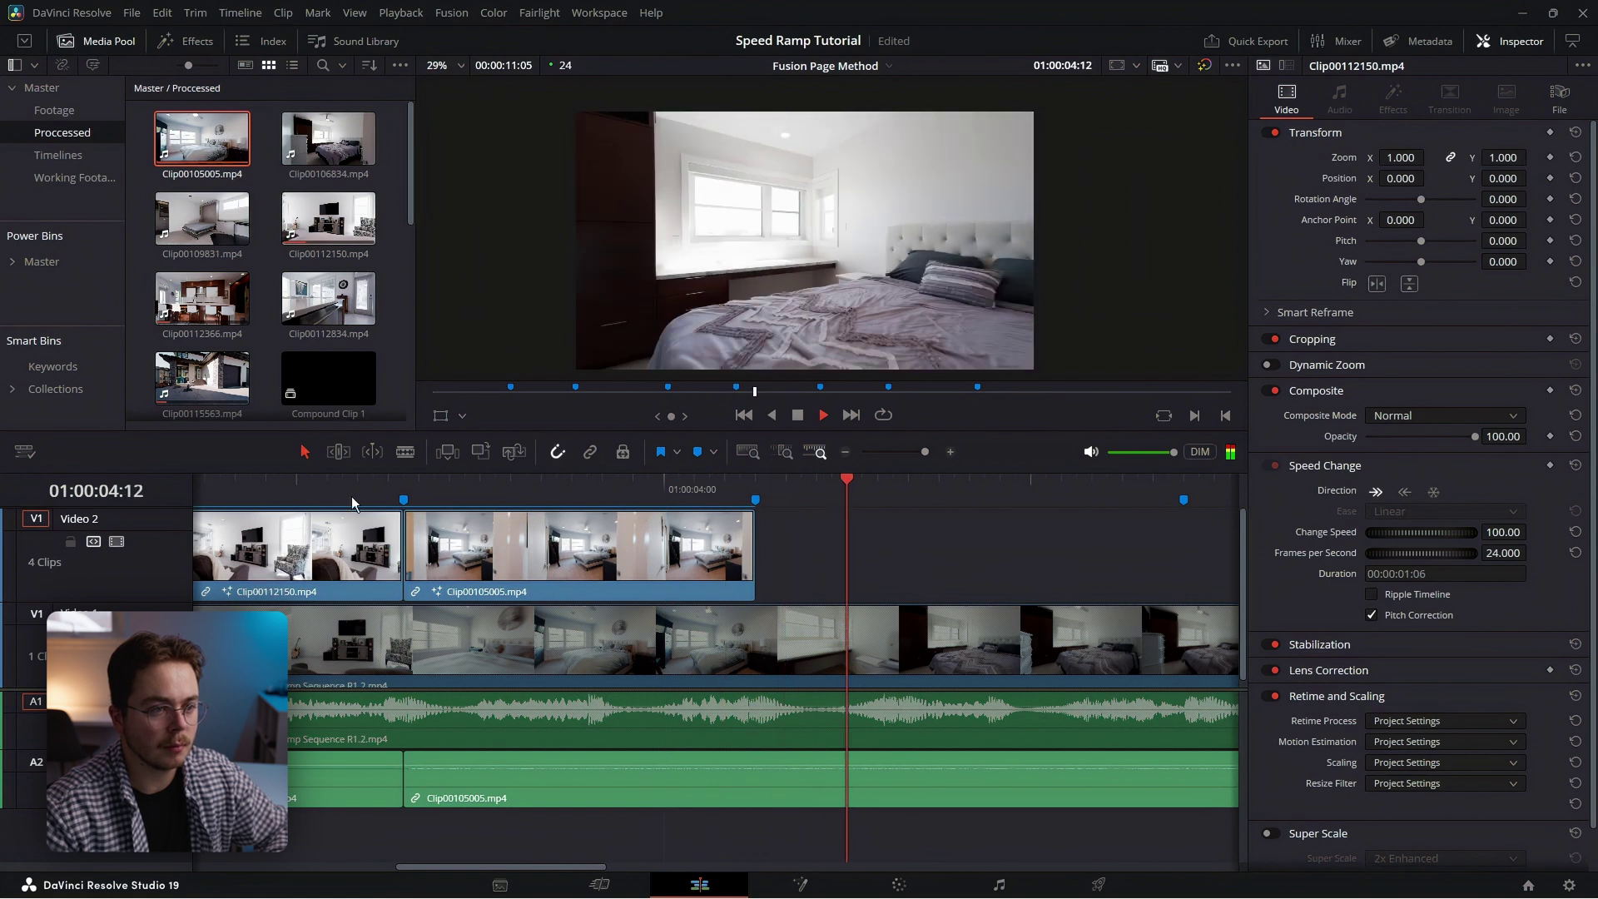
# Open Clip00112834.mp4 in Fusion with the playhead at the marker inside it, and add a Time Stretcher node at frame 22
pyautogui.hscroll(4, 517, 577)
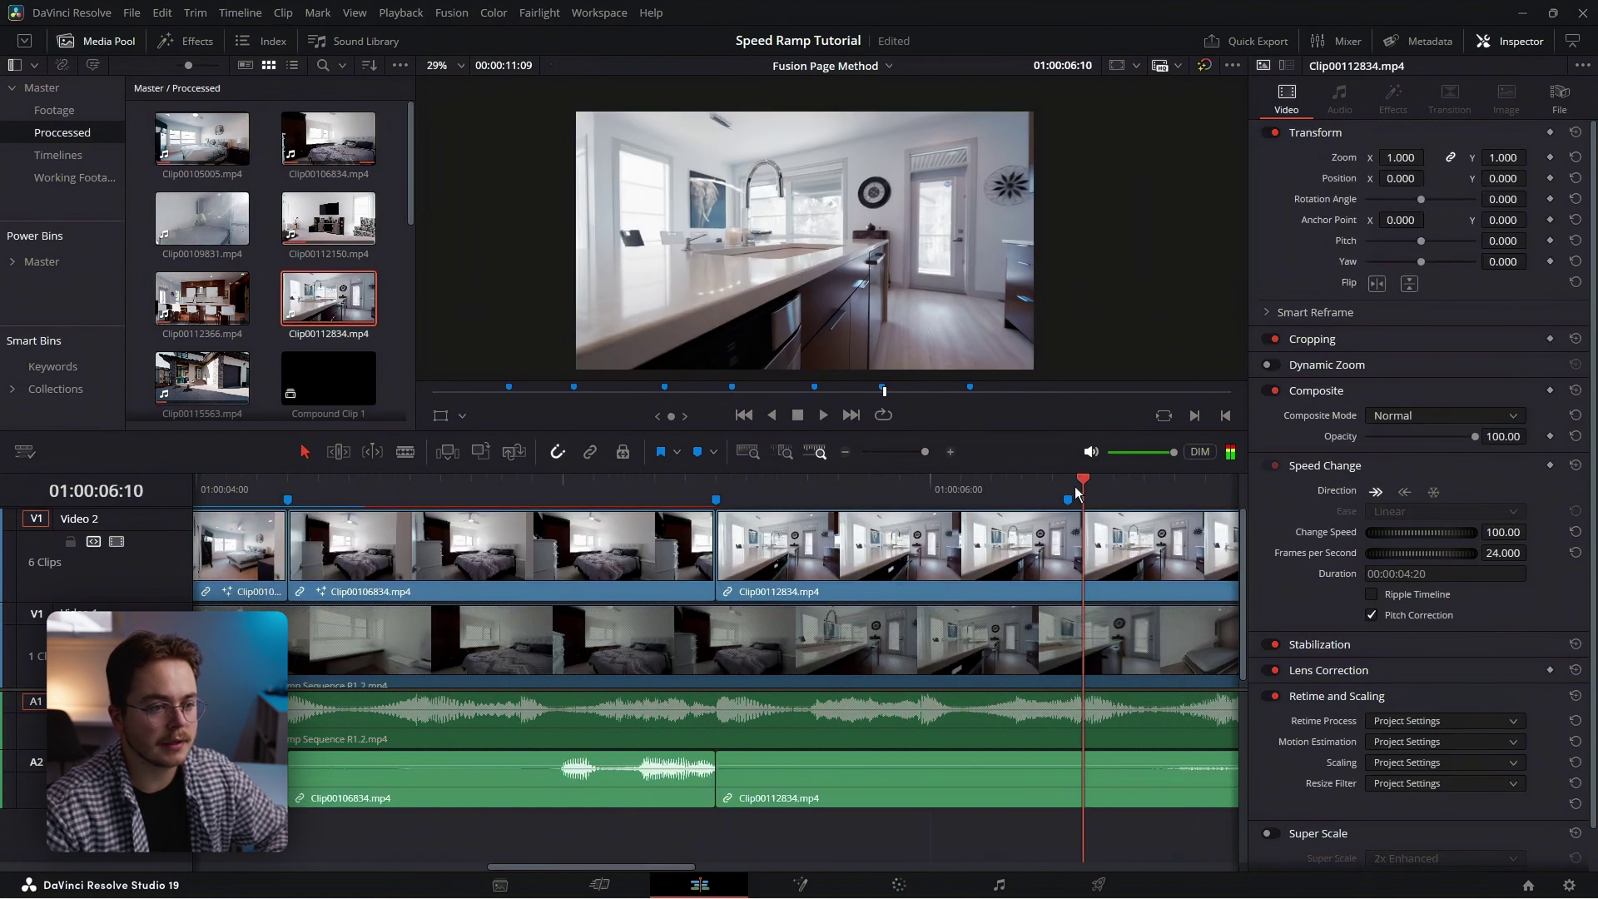
pyautogui.hotkey('shift', 'Up')
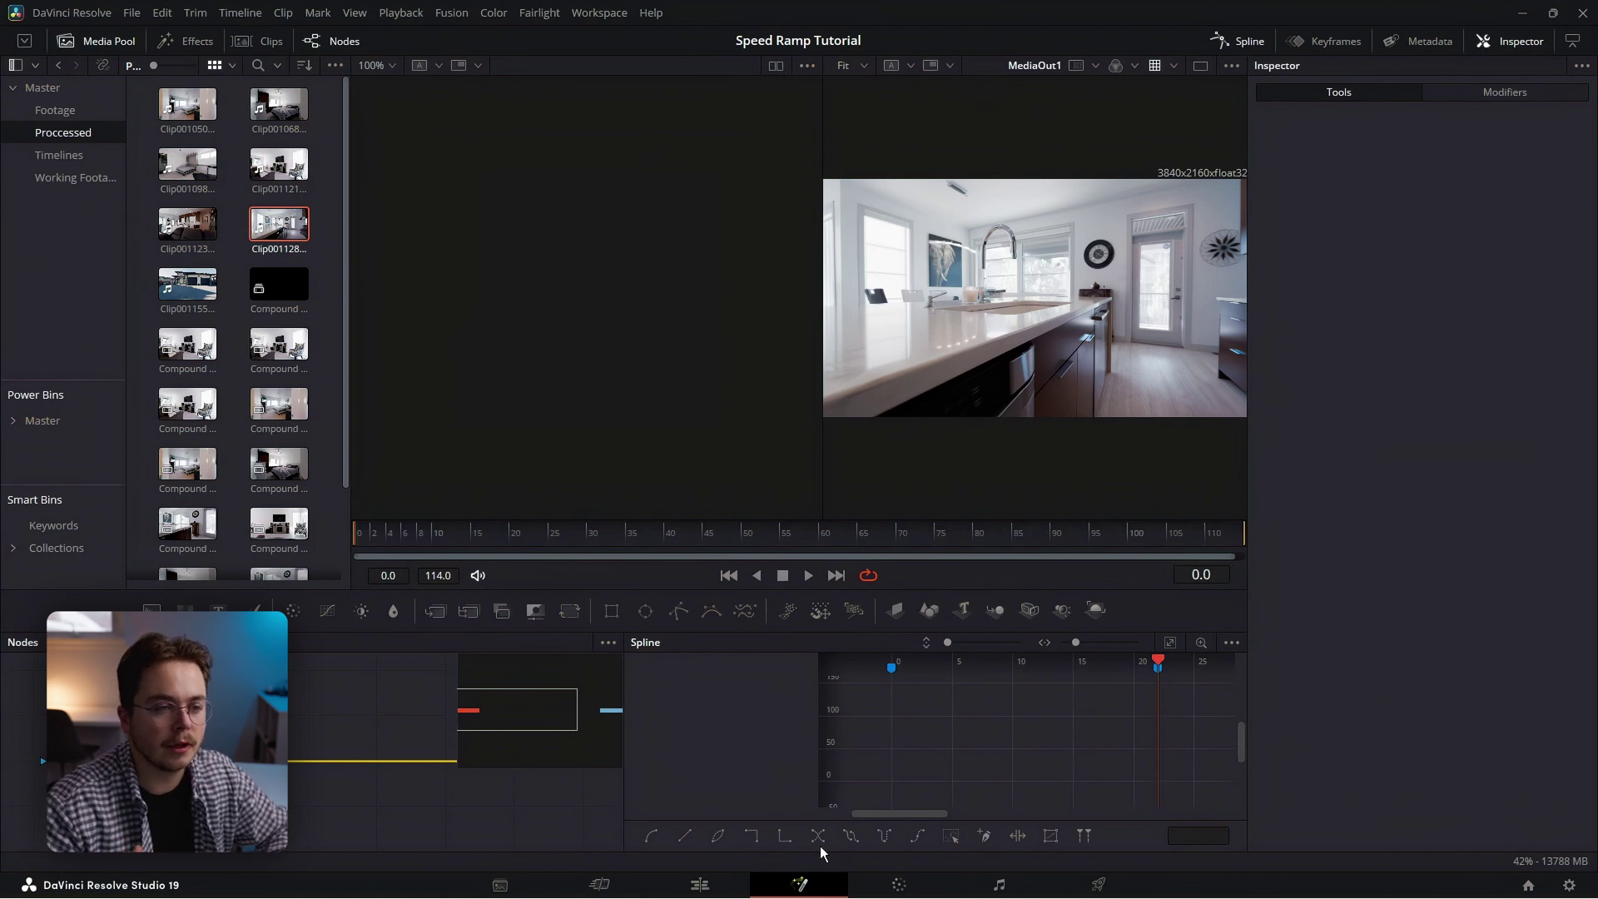
pyautogui.click(266, 761)
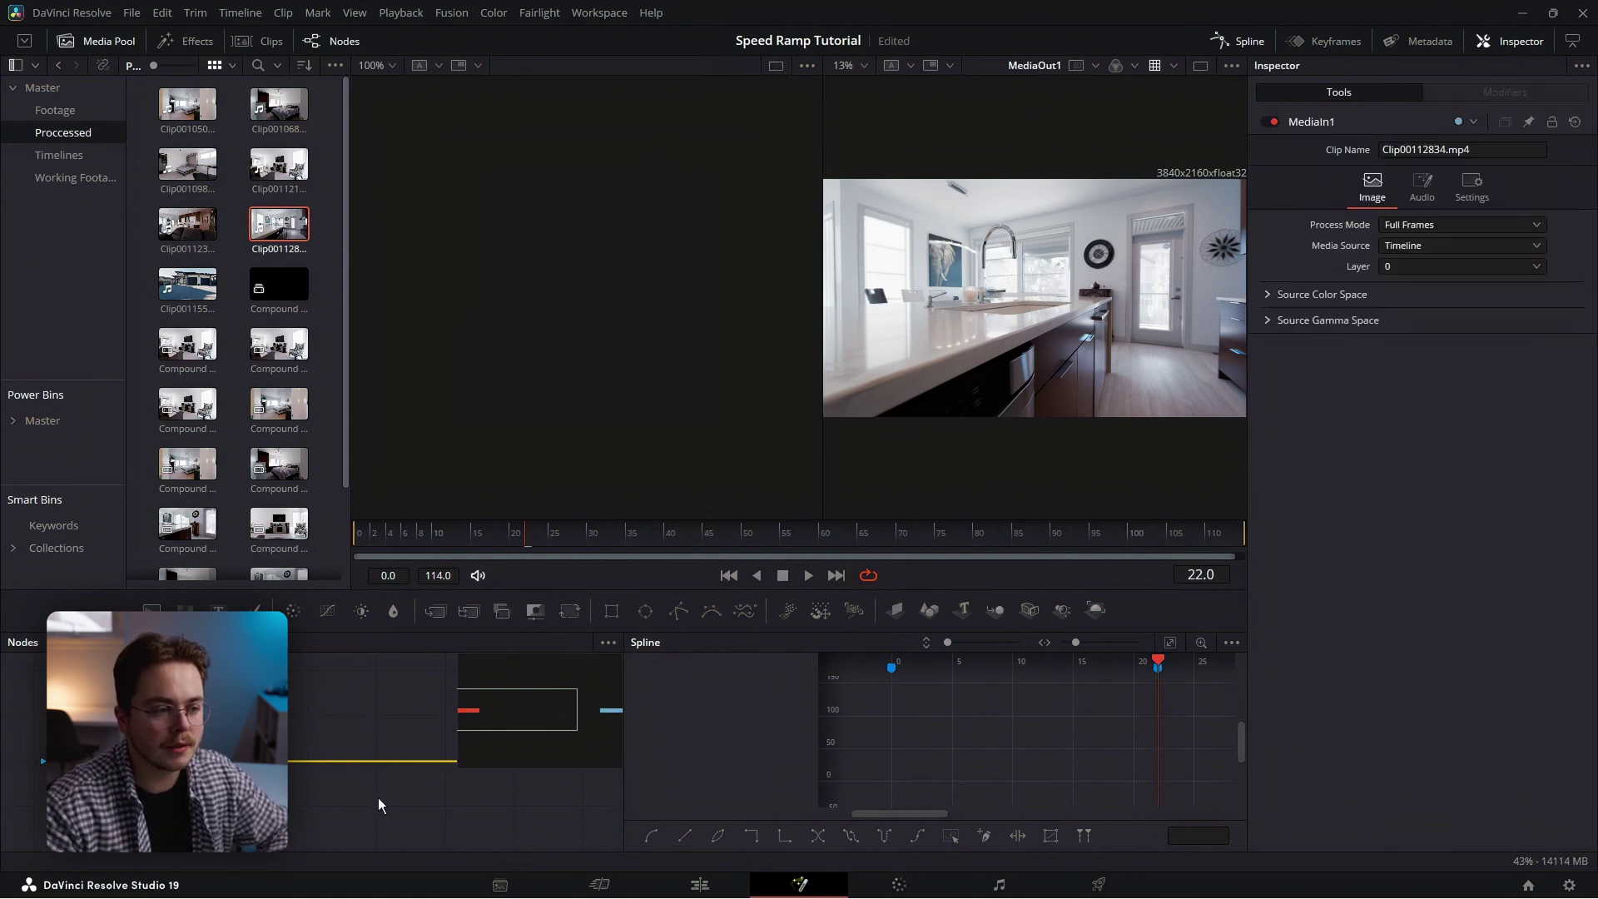
pyautogui.hotkey('shift', 'space')
pyautogui.write('time')
pyautogui.press('Down')
pyautogui.press('Return')
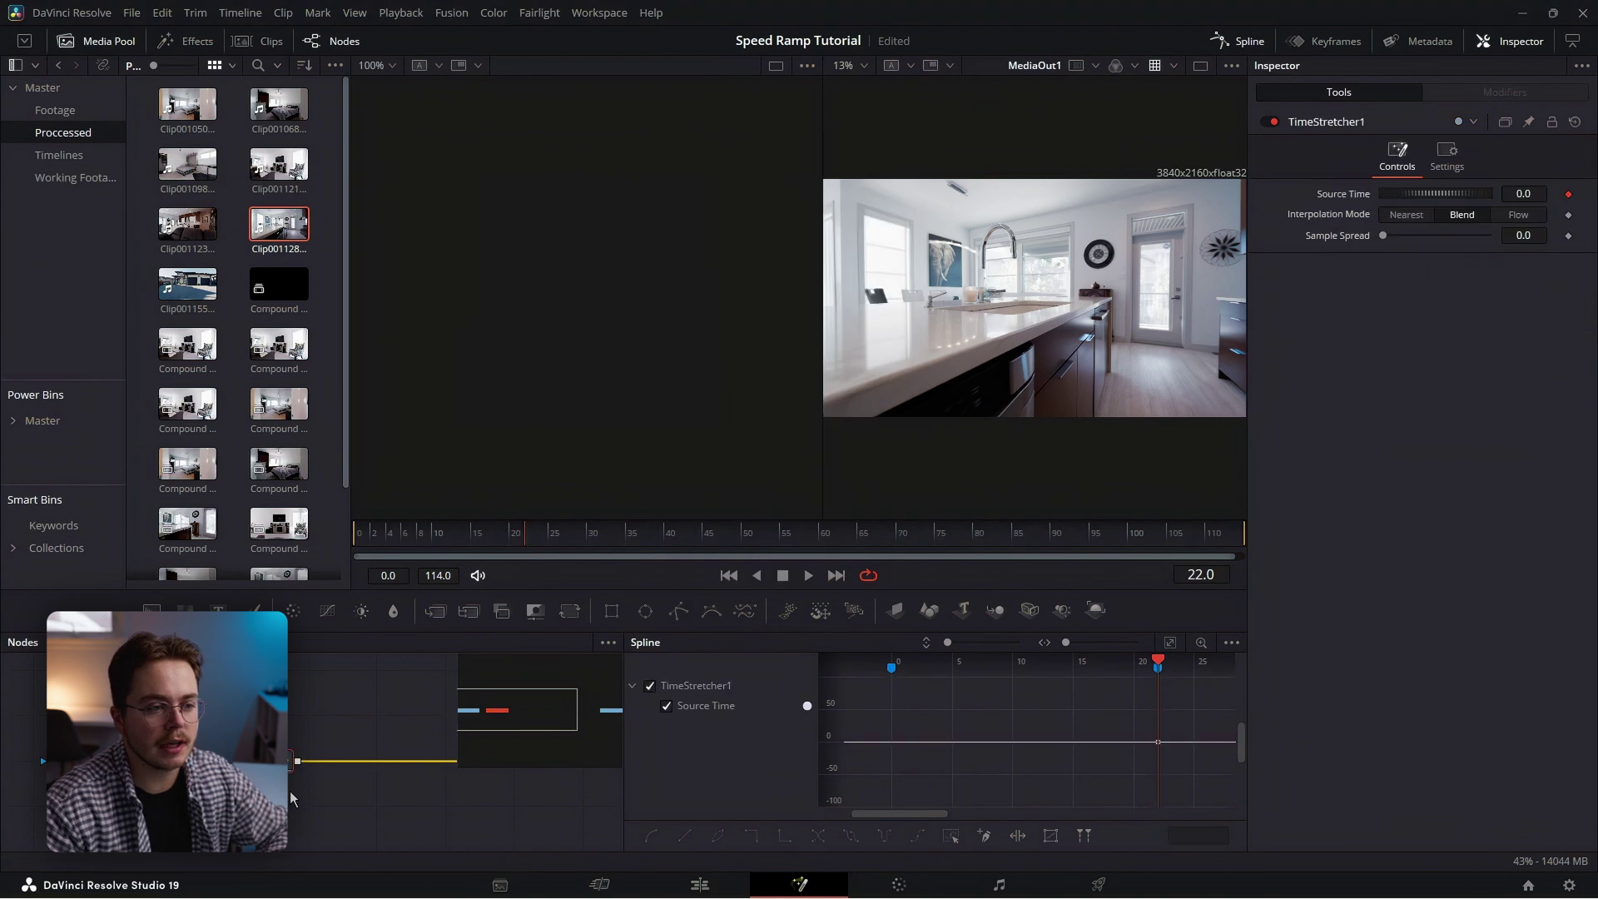
# Keyframe the kitchen clip's Time Stretcher Source Time at 114 on frame 0 and on frame 22
pyautogui.click(1236, 42)
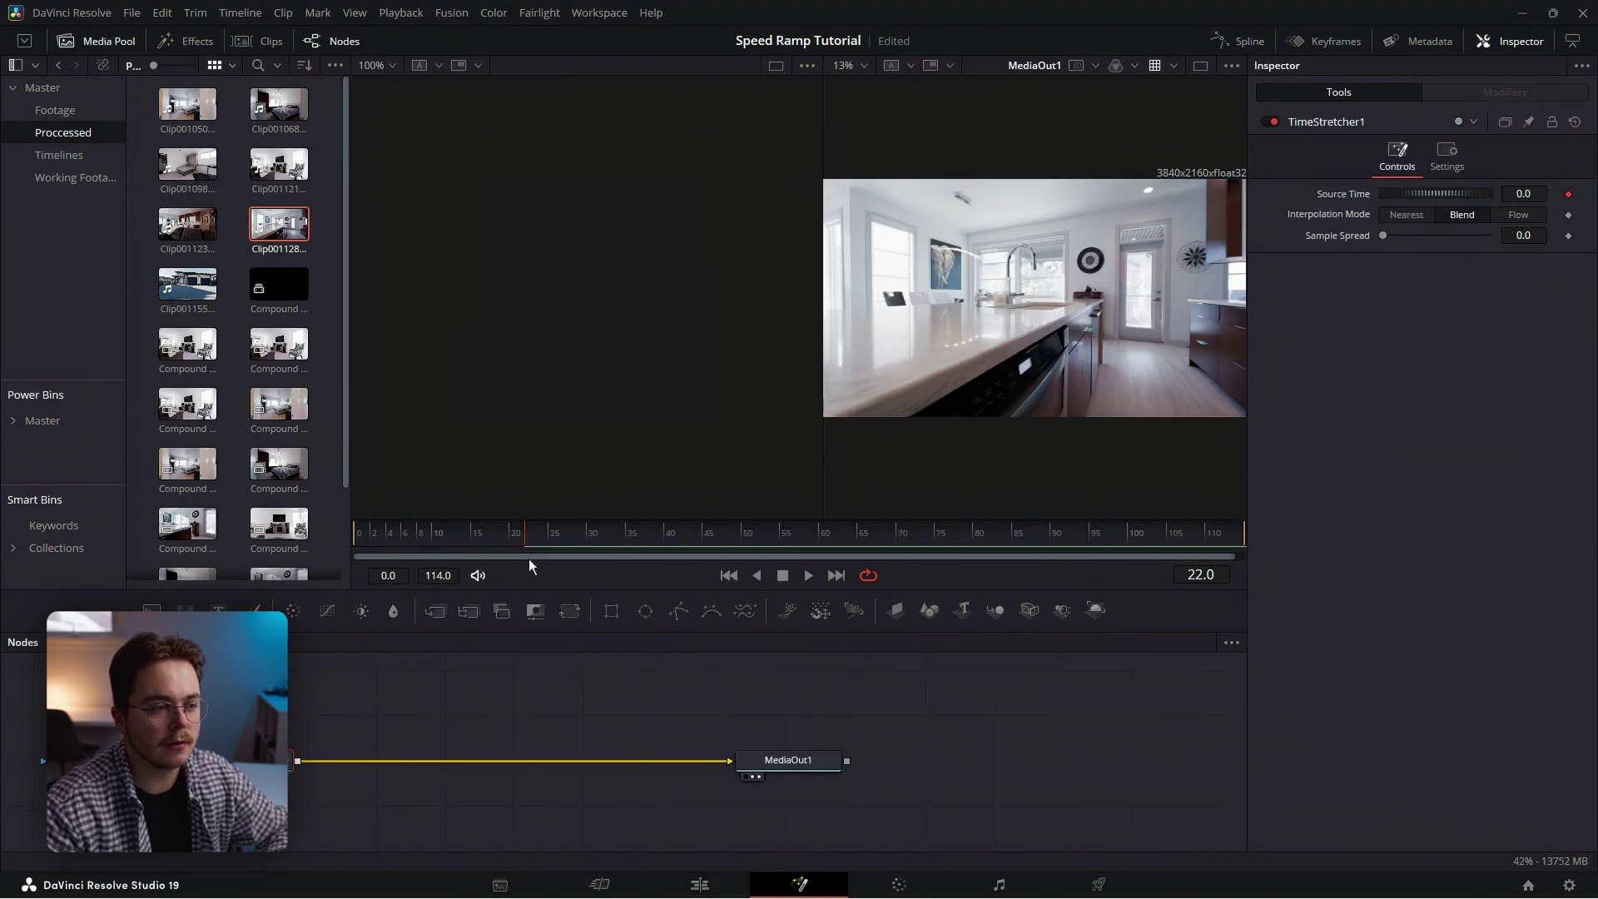
pyautogui.press('Home')
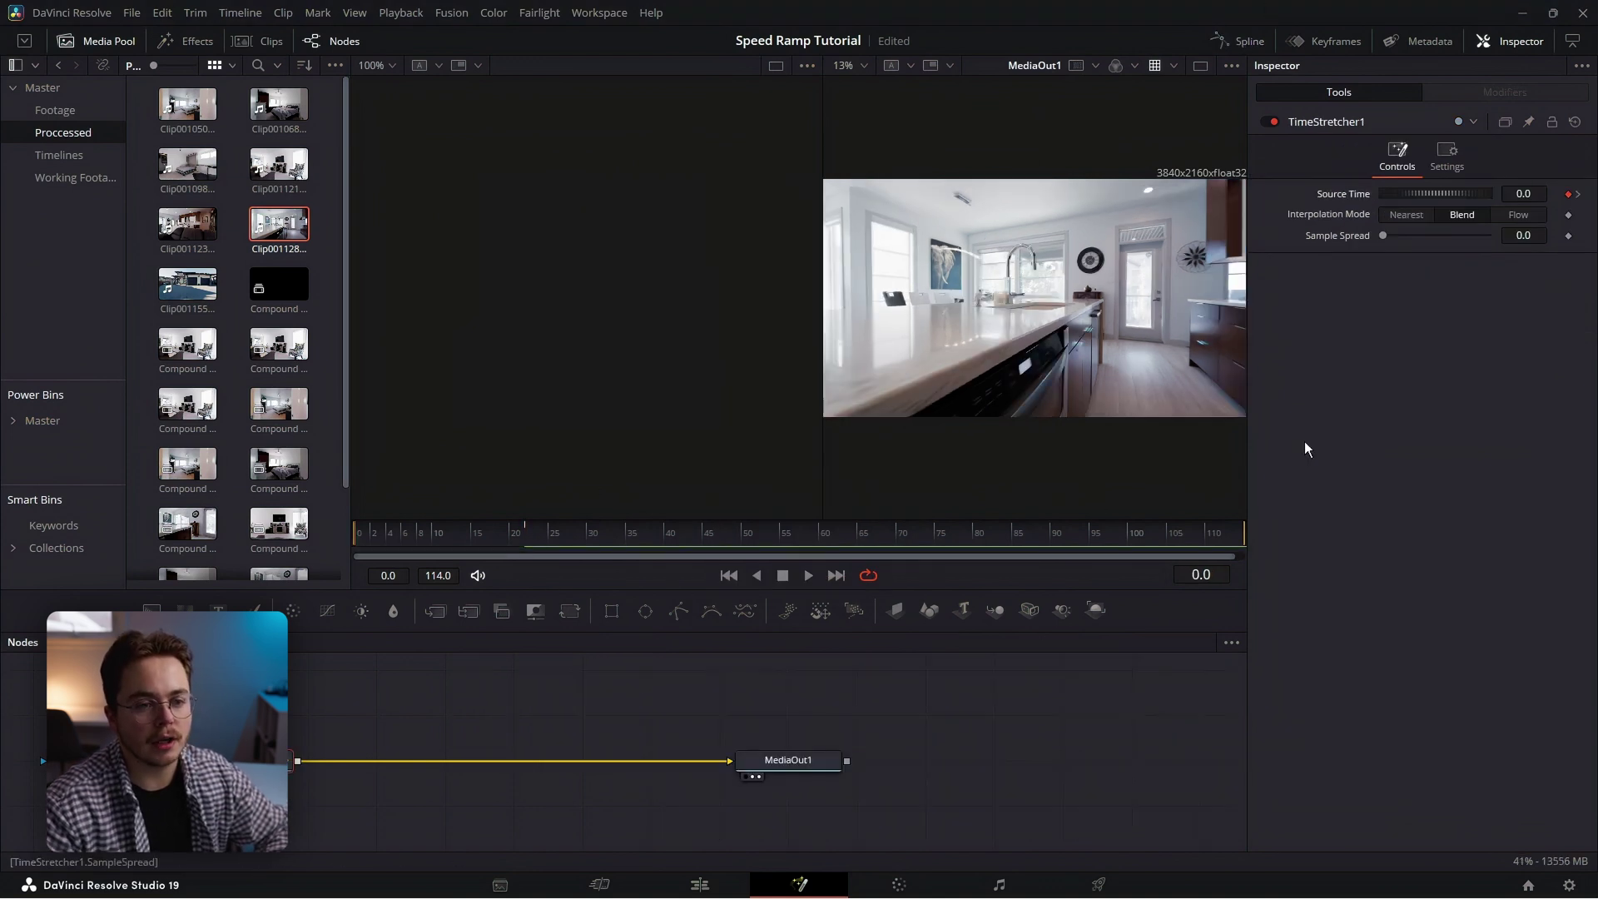
pyautogui.press('End')
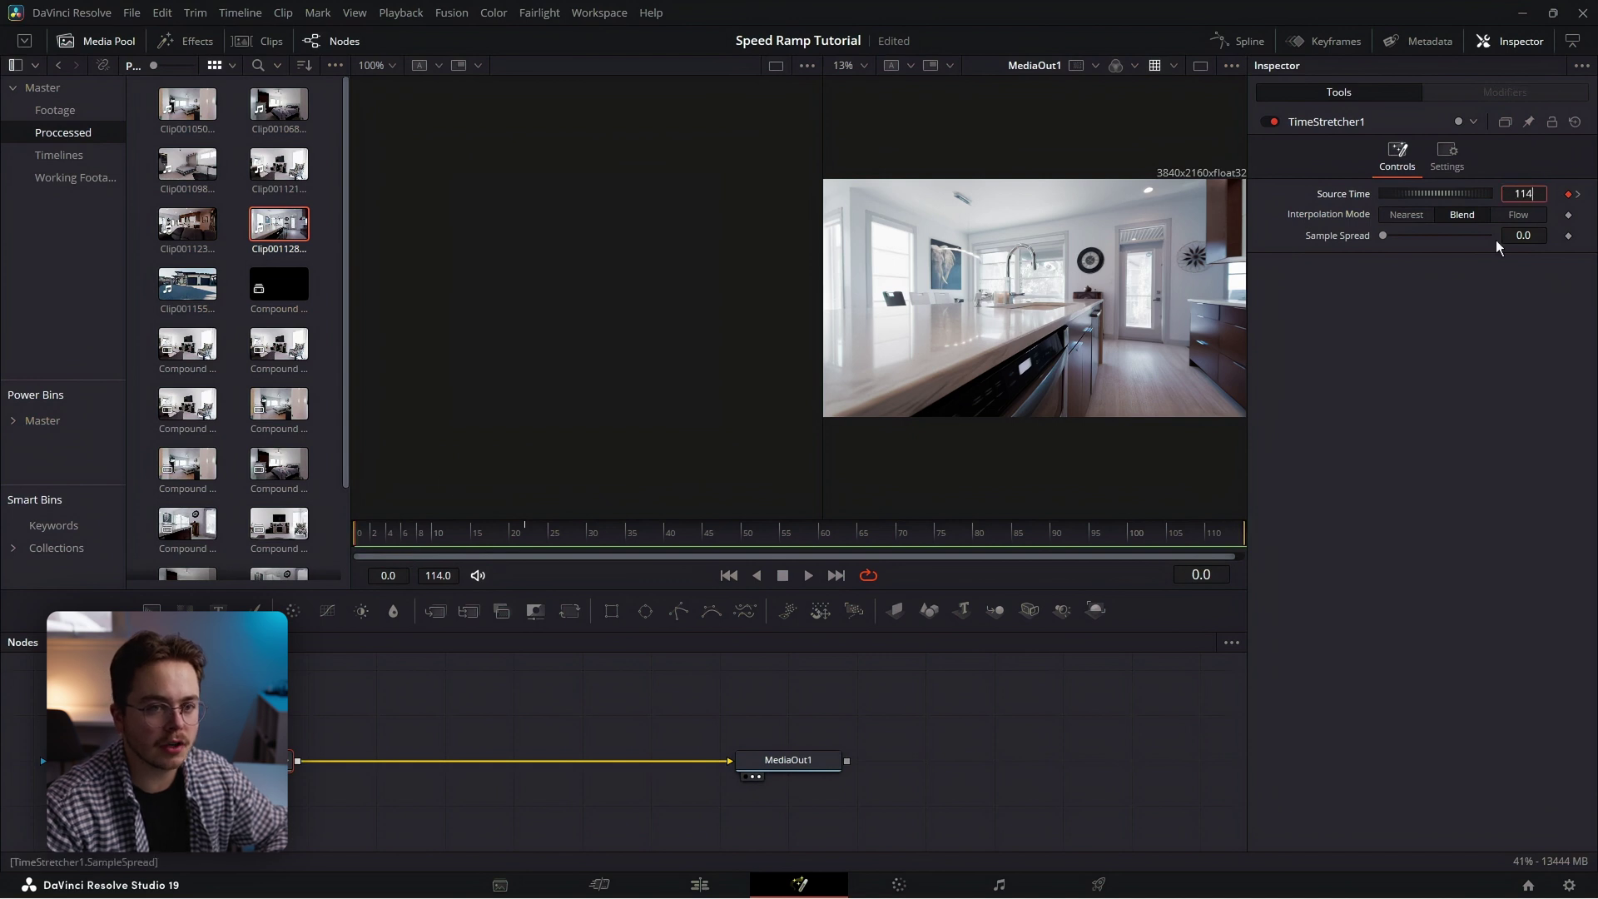
pyautogui.click(1524, 237)
pyautogui.click(1578, 195)
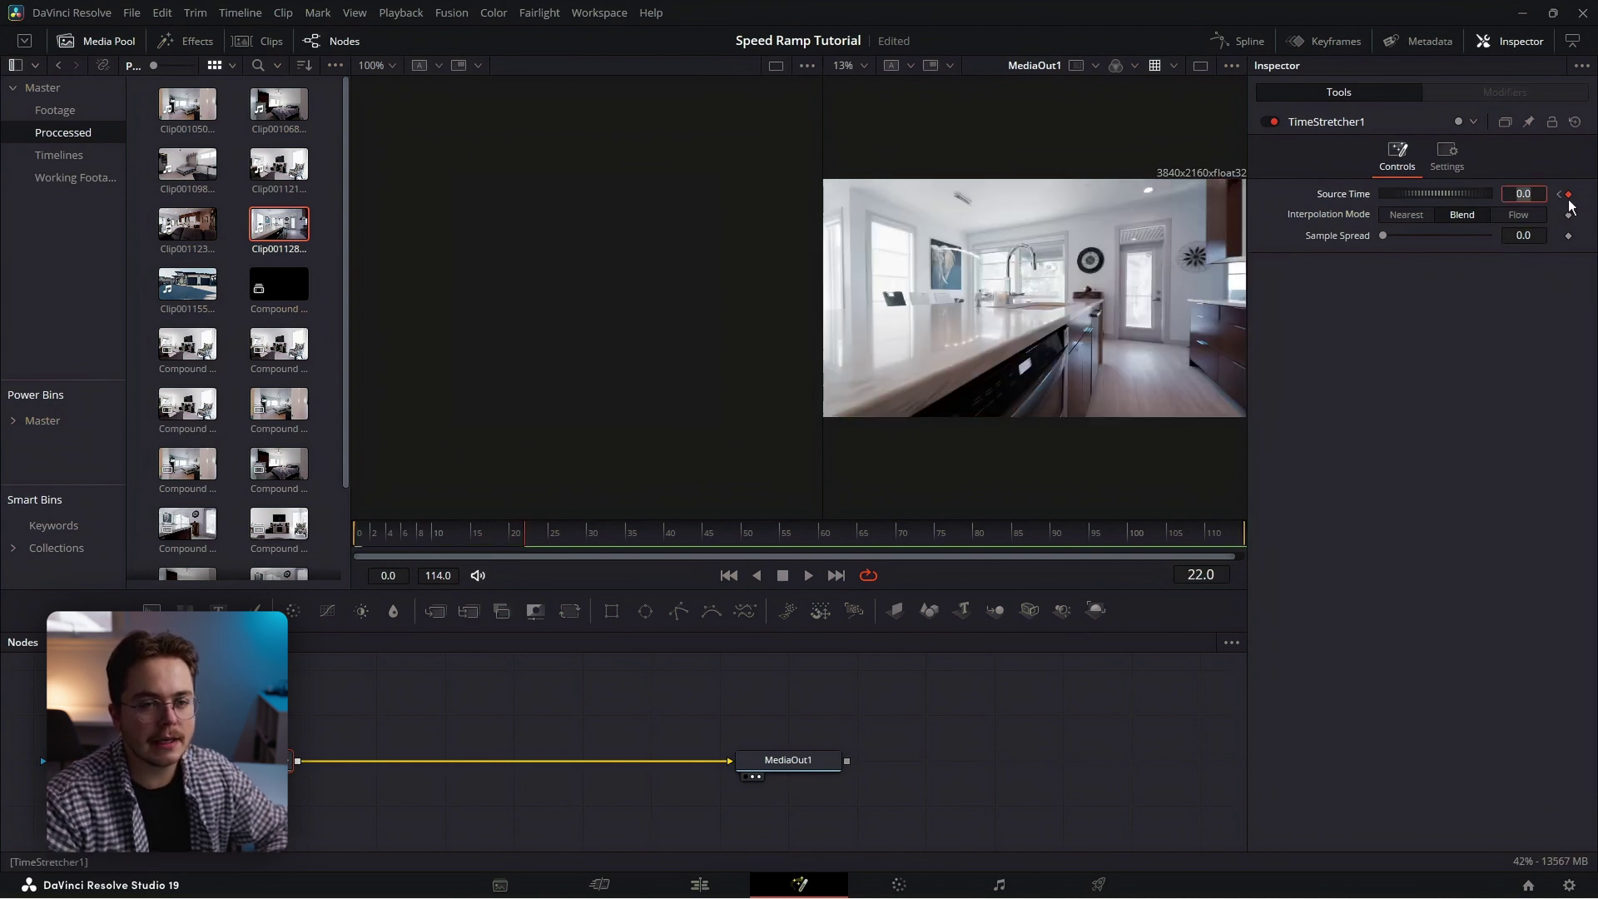
pyautogui.write('114')
pyautogui.press('Tab')
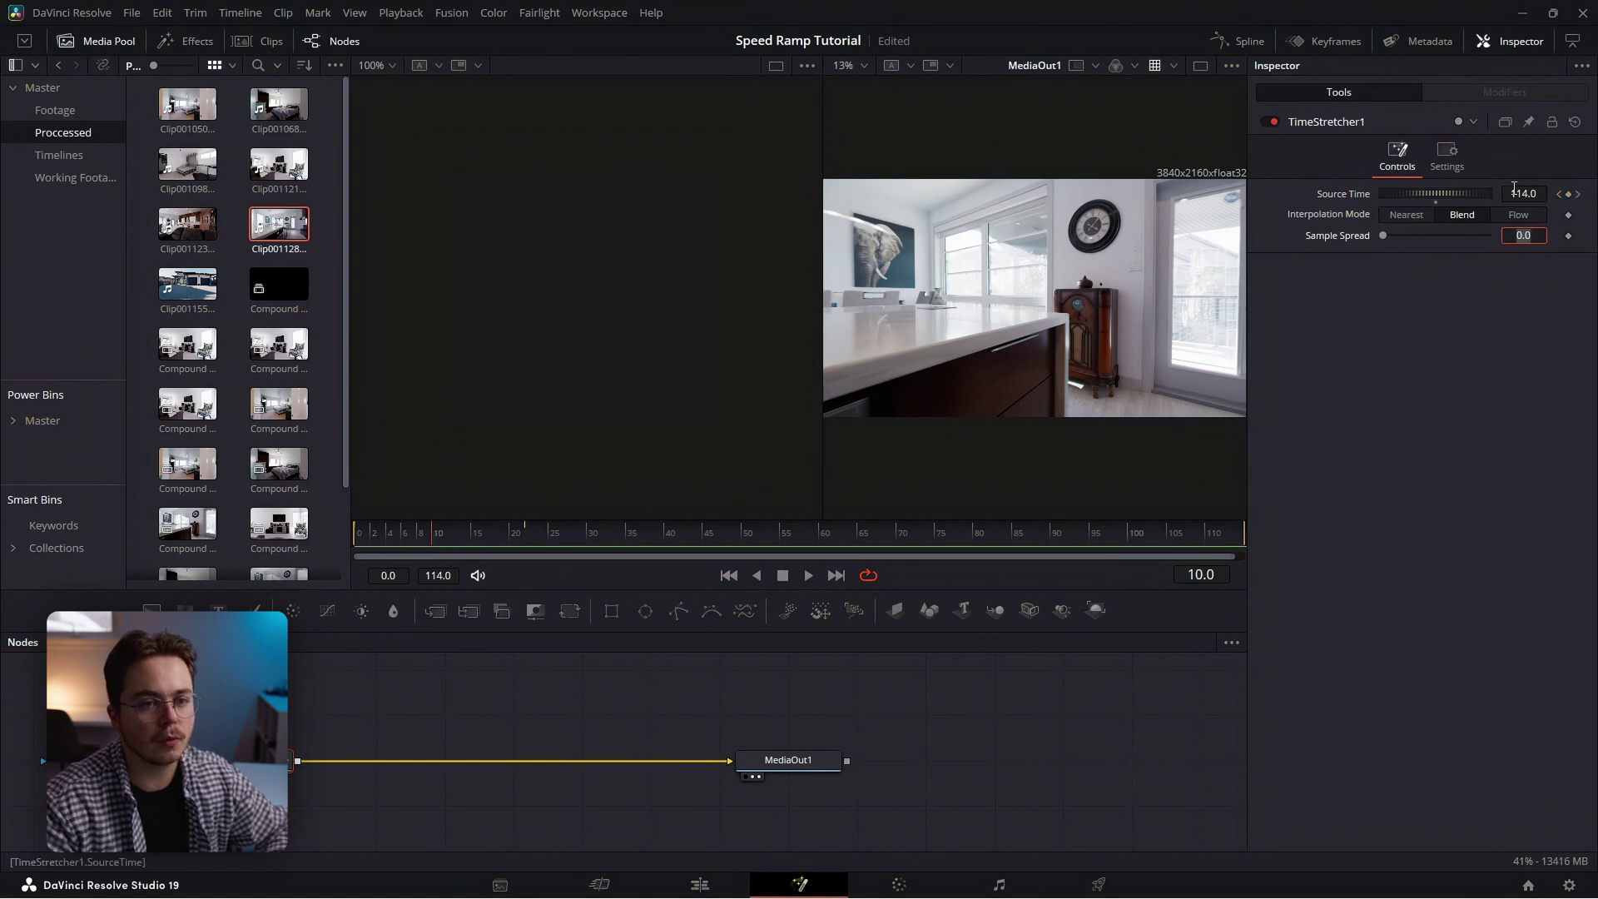
# Smooth the kitchen clip's Source Time keyframes in the spline and add a keyframe with value 0 at frame 10
pyautogui.click(1240, 41)
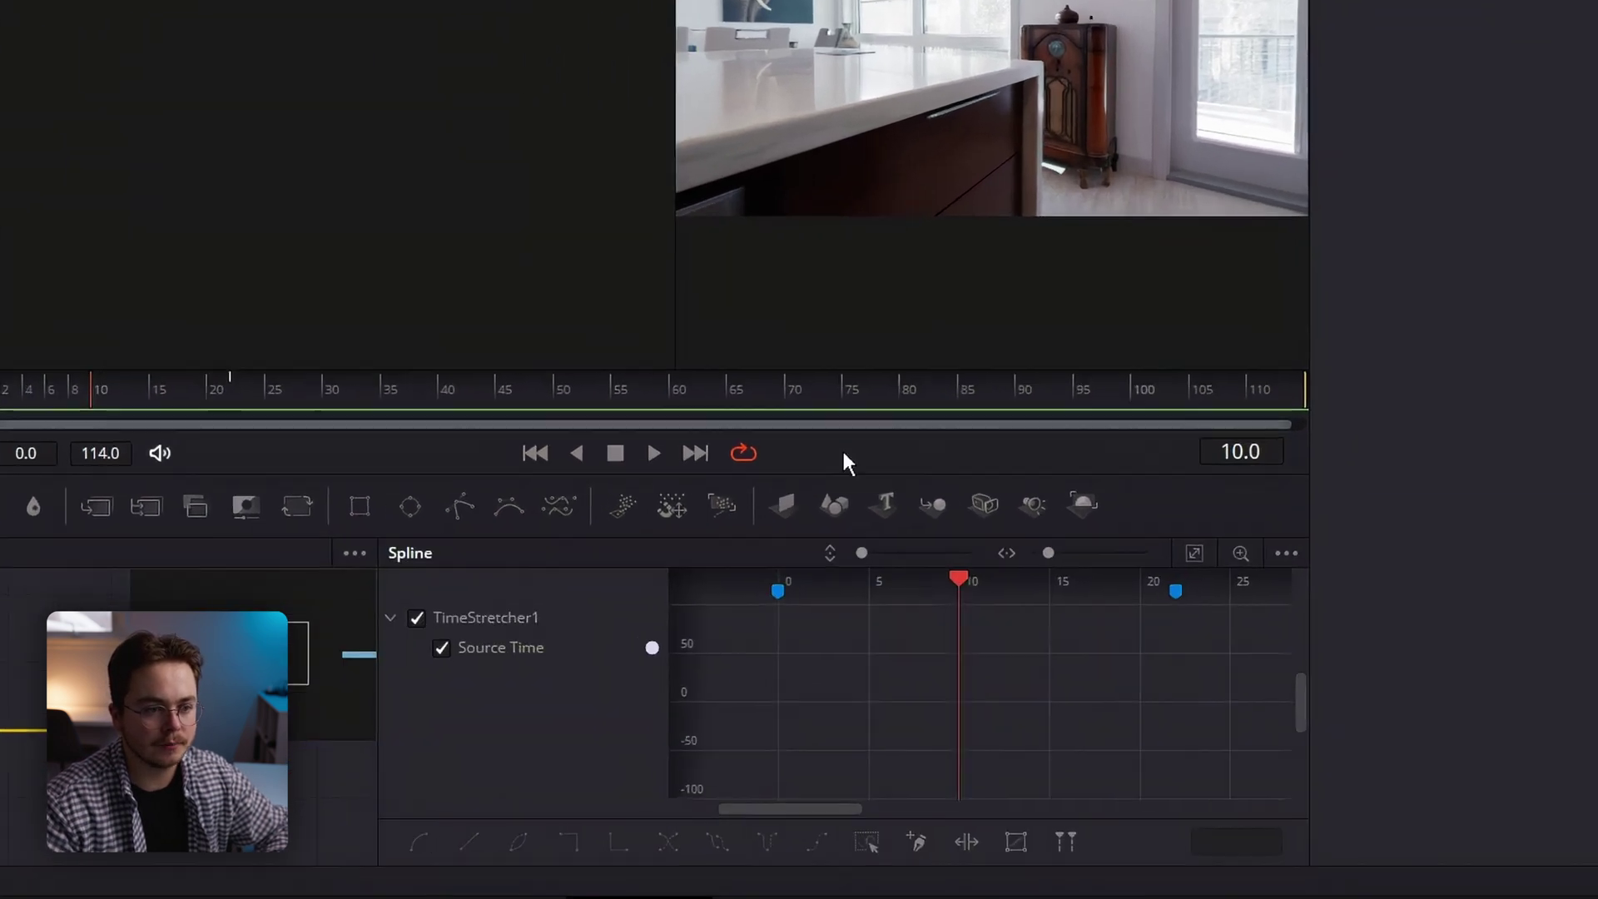
pyautogui.click(1194, 552)
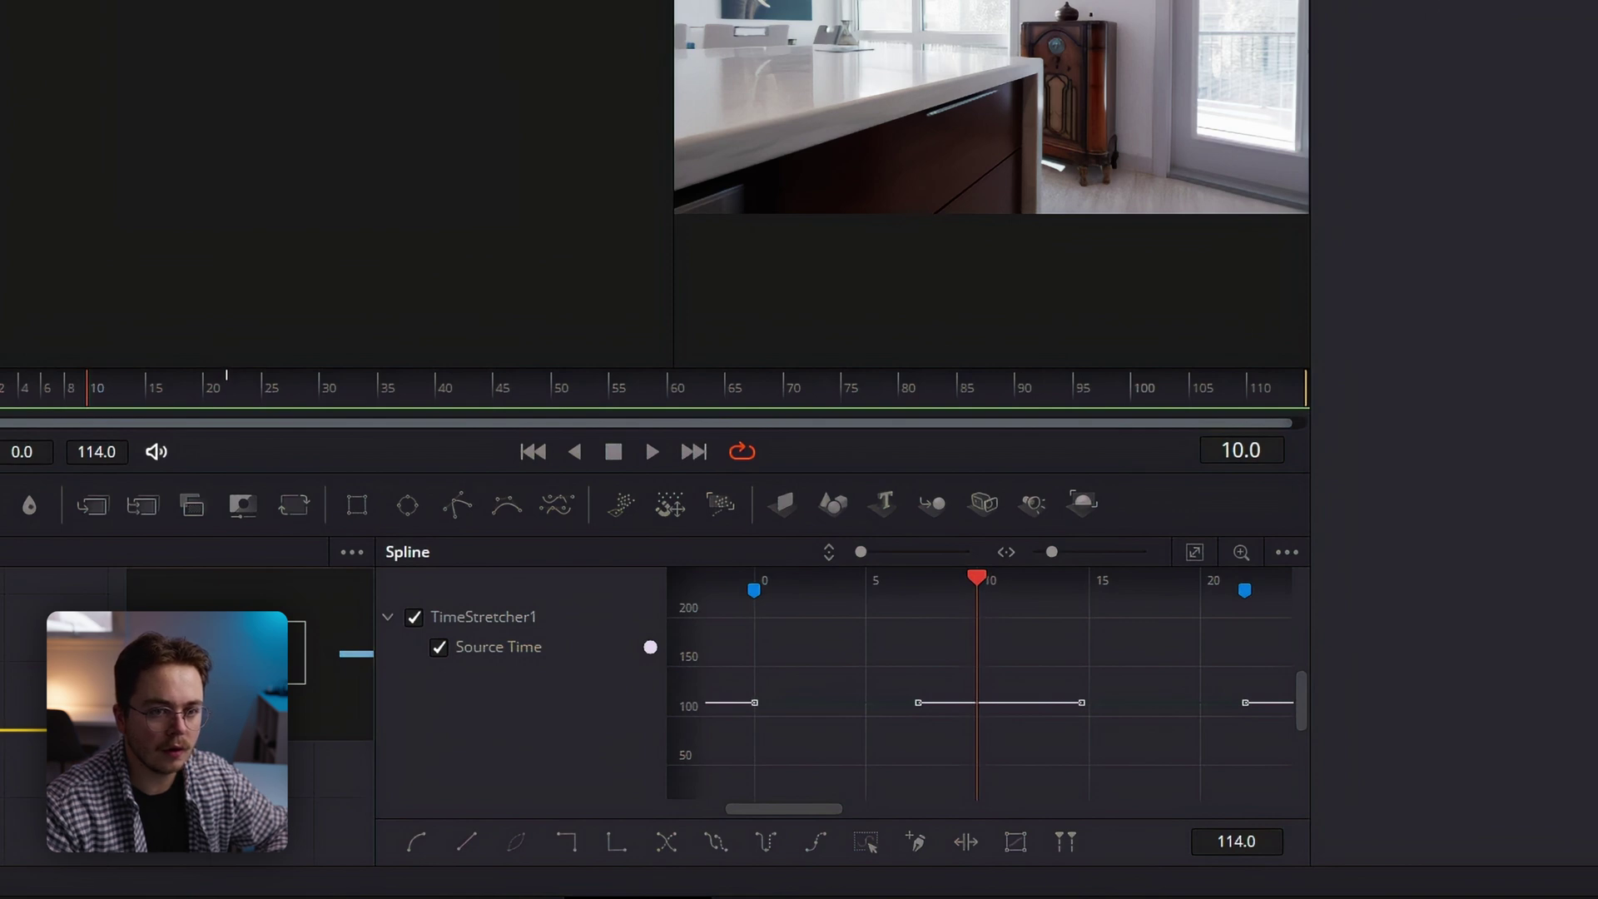
pyautogui.press('Return')
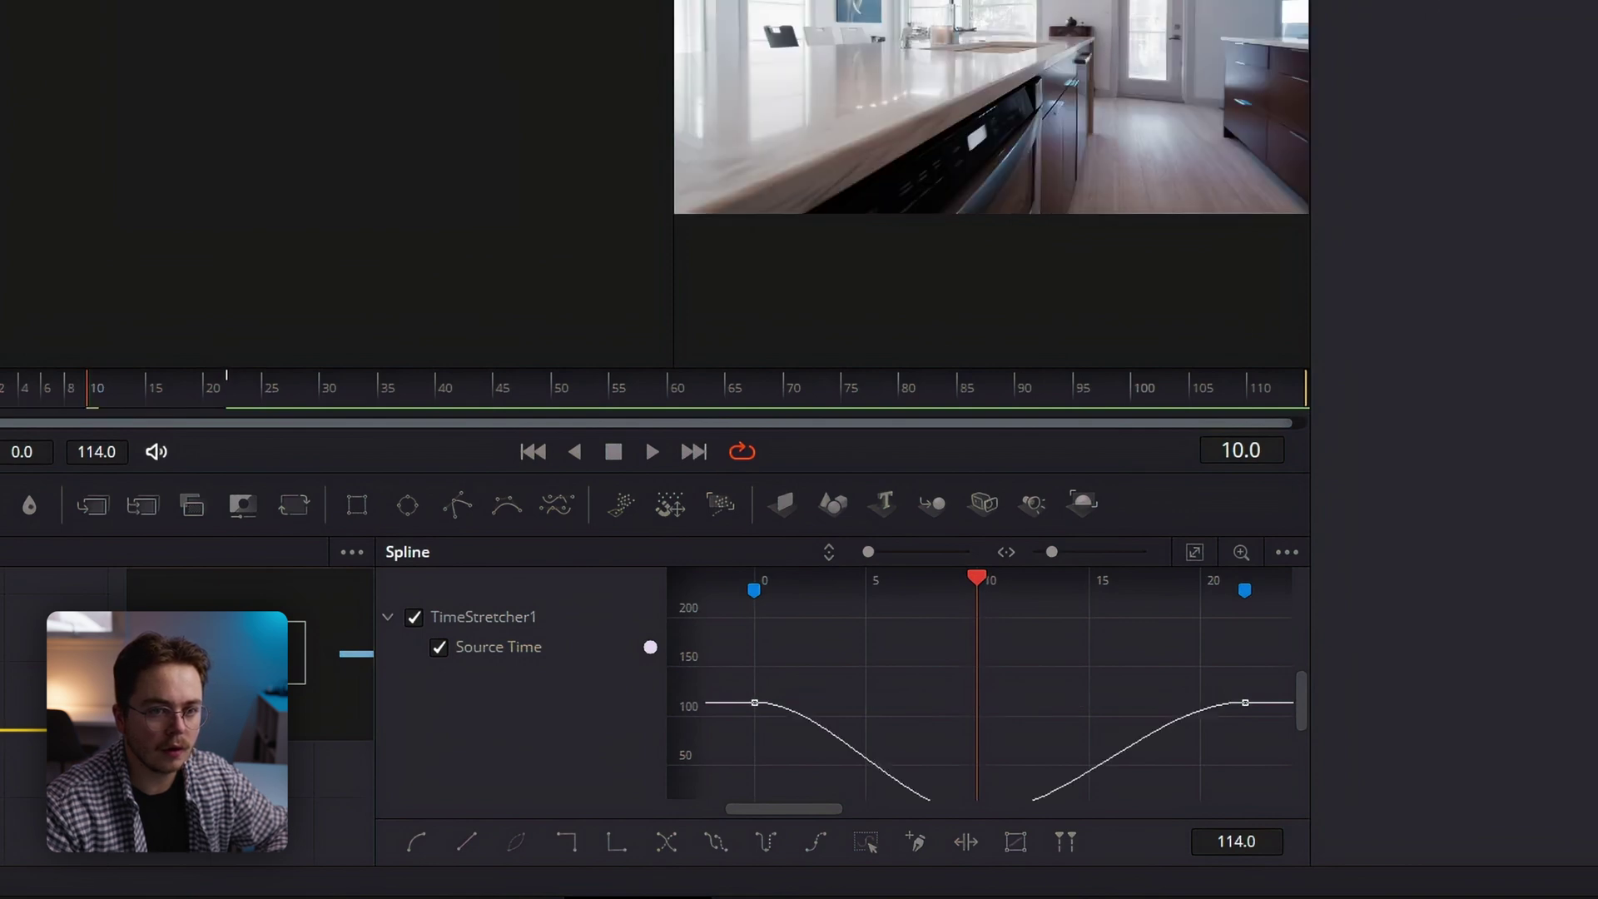
pyautogui.click(1197, 552)
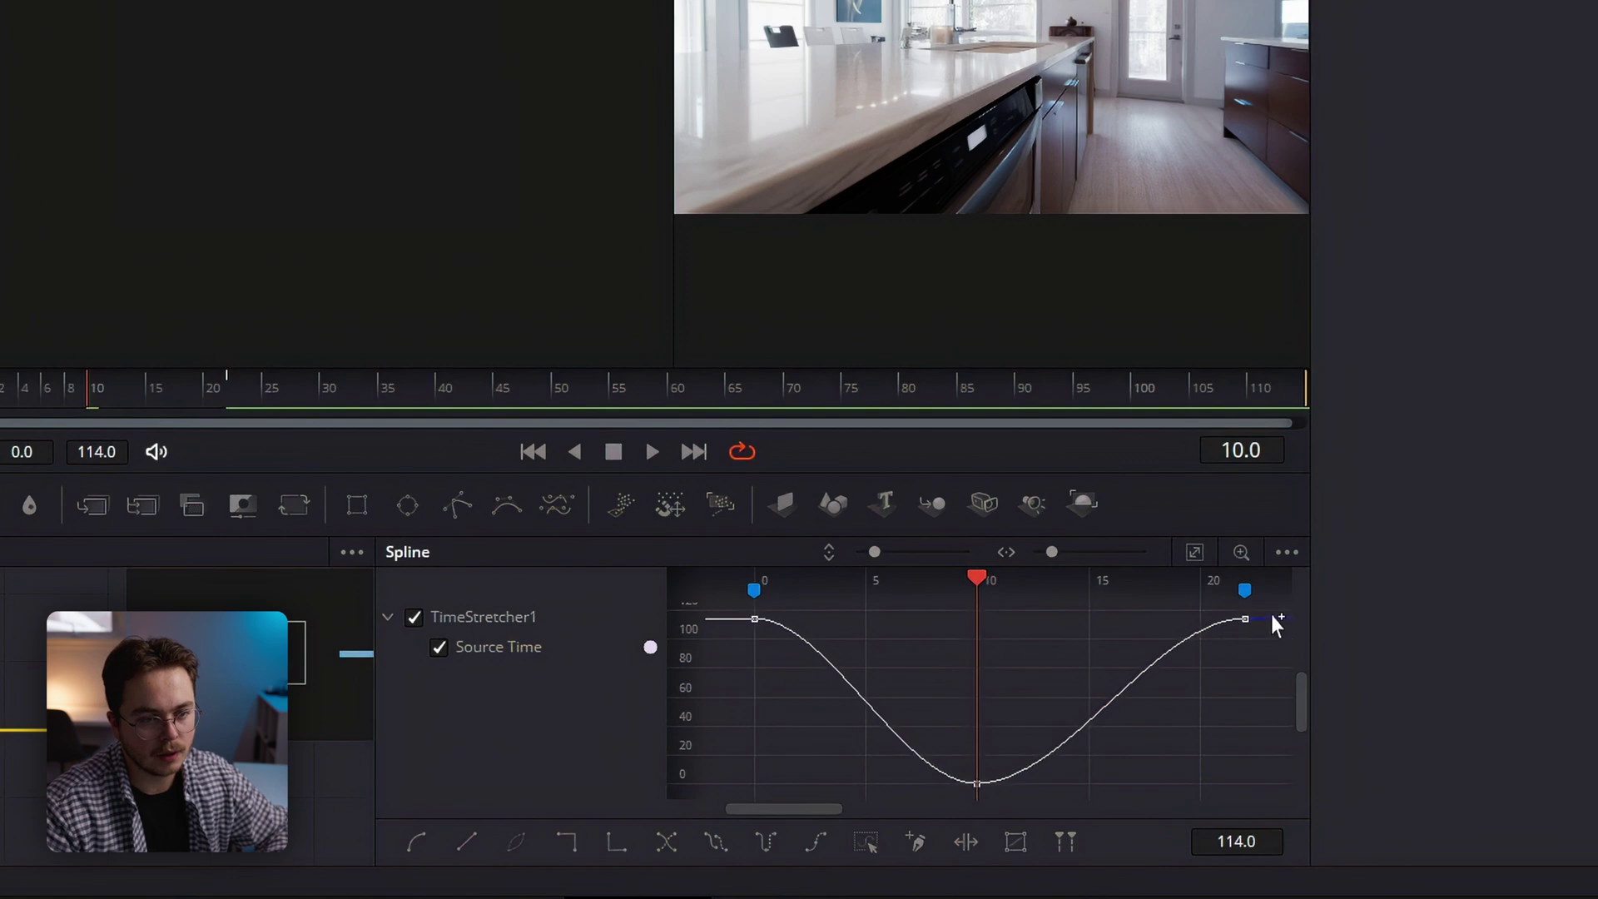
# Pull the handles of the first and last Source Time keyframes straight down and delete the keyframe at frame 10
pyautogui.moveTo(1271, 615); pyautogui.dragTo(802, 749)
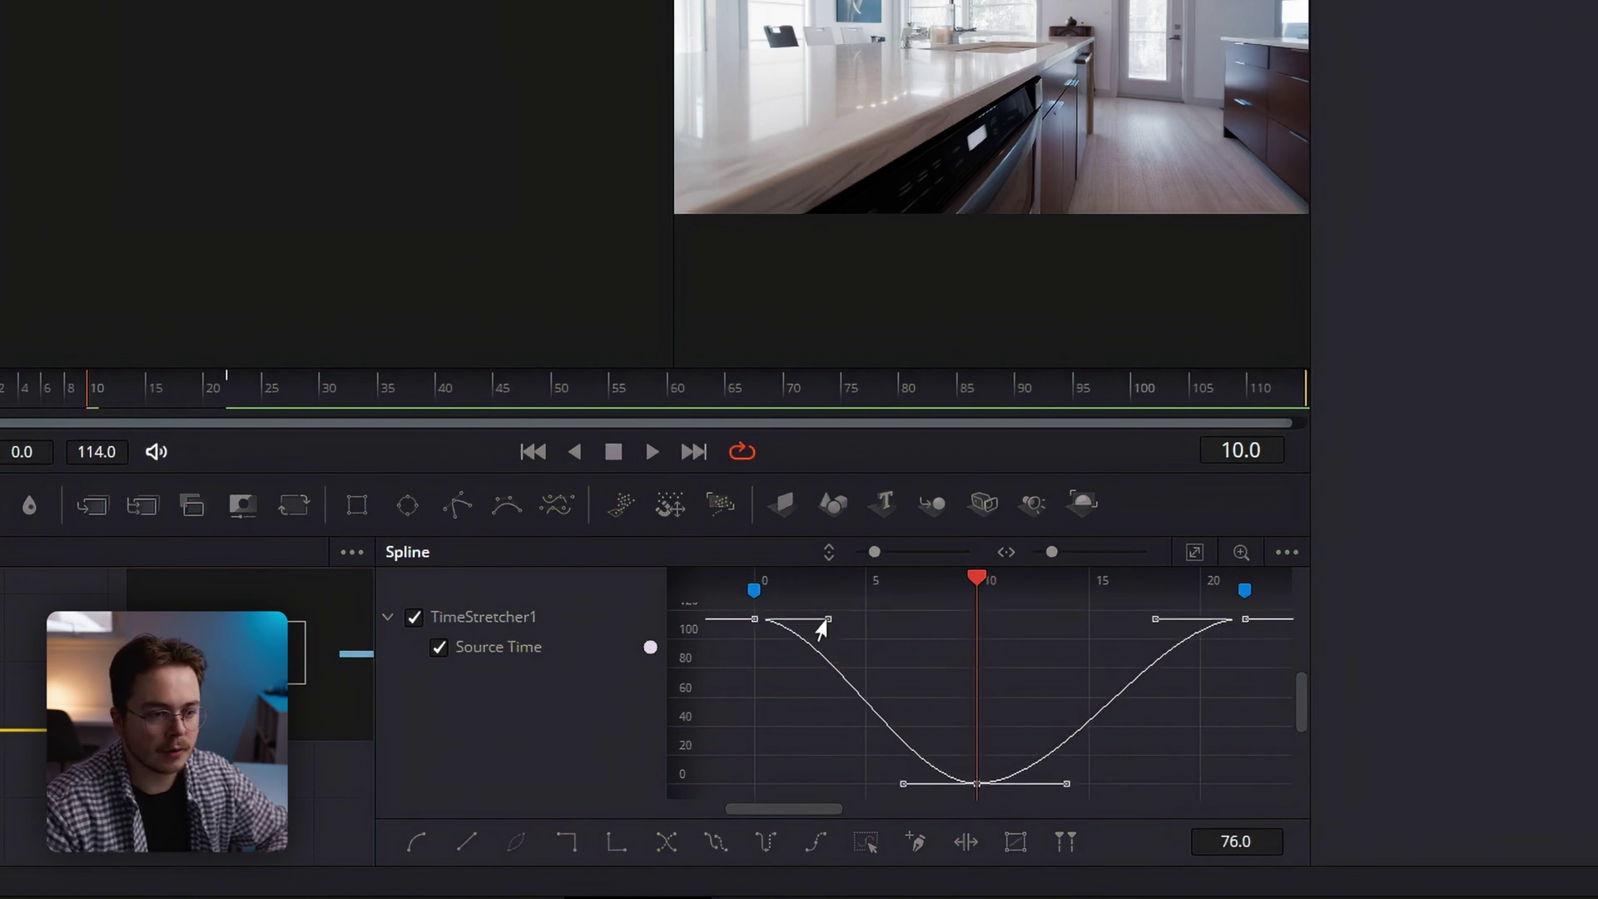
pyautogui.moveTo(820, 625); pyautogui.dragTo(739, 730)
pyautogui.moveTo(1153, 621); pyautogui.dragTo(1243, 750)
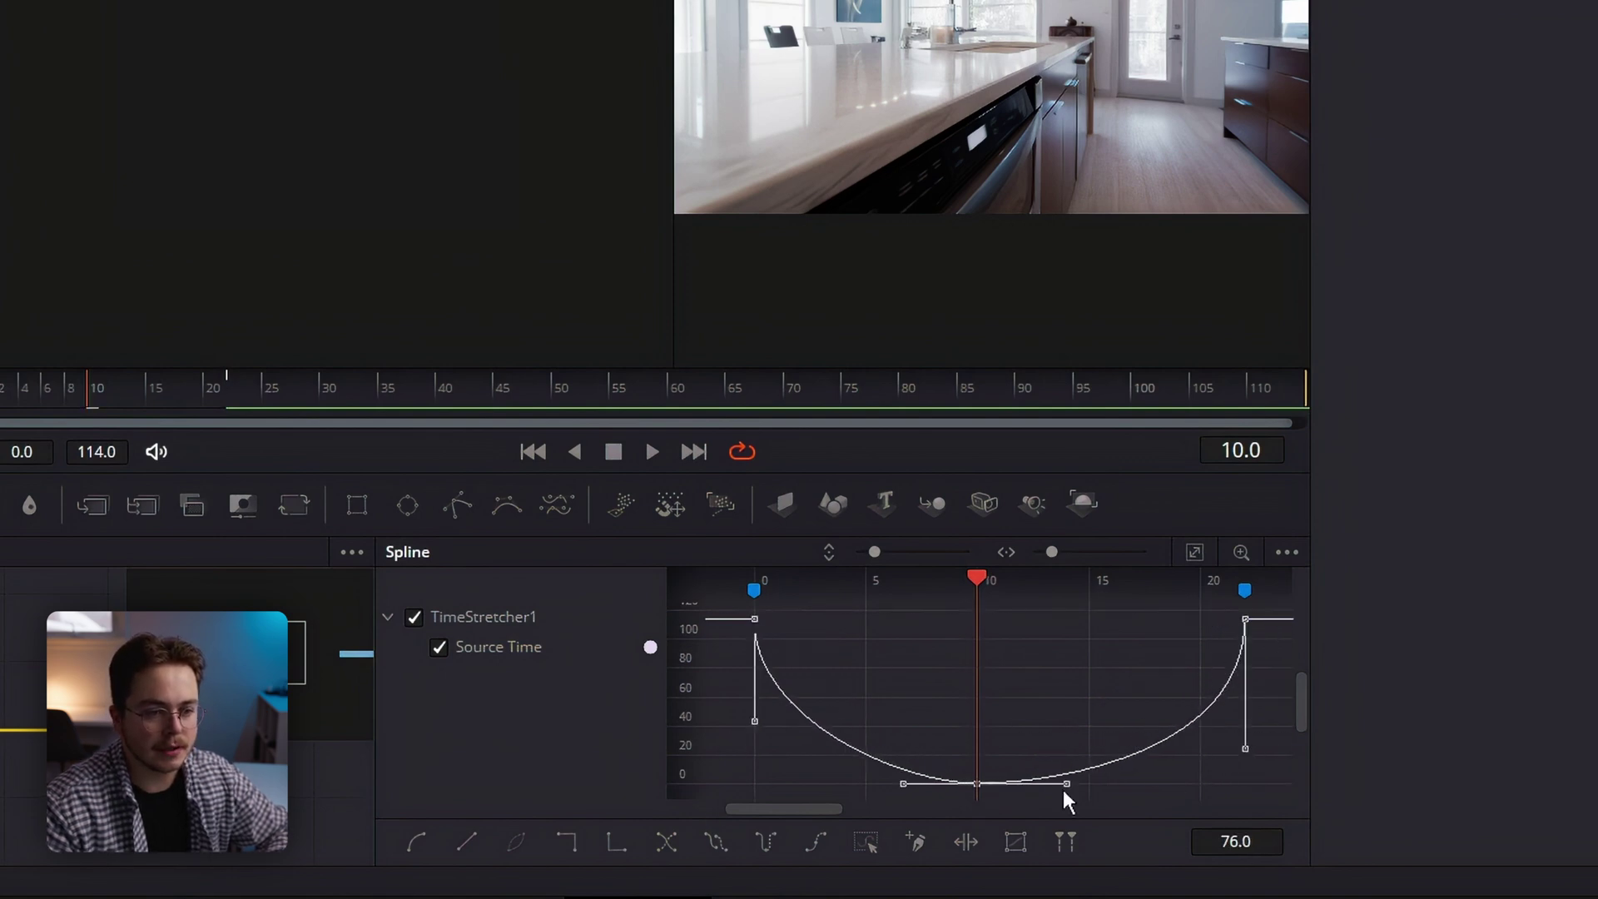
pyautogui.moveTo(955, 795); pyautogui.dragTo(952, 795)
pyautogui.press('Delete')
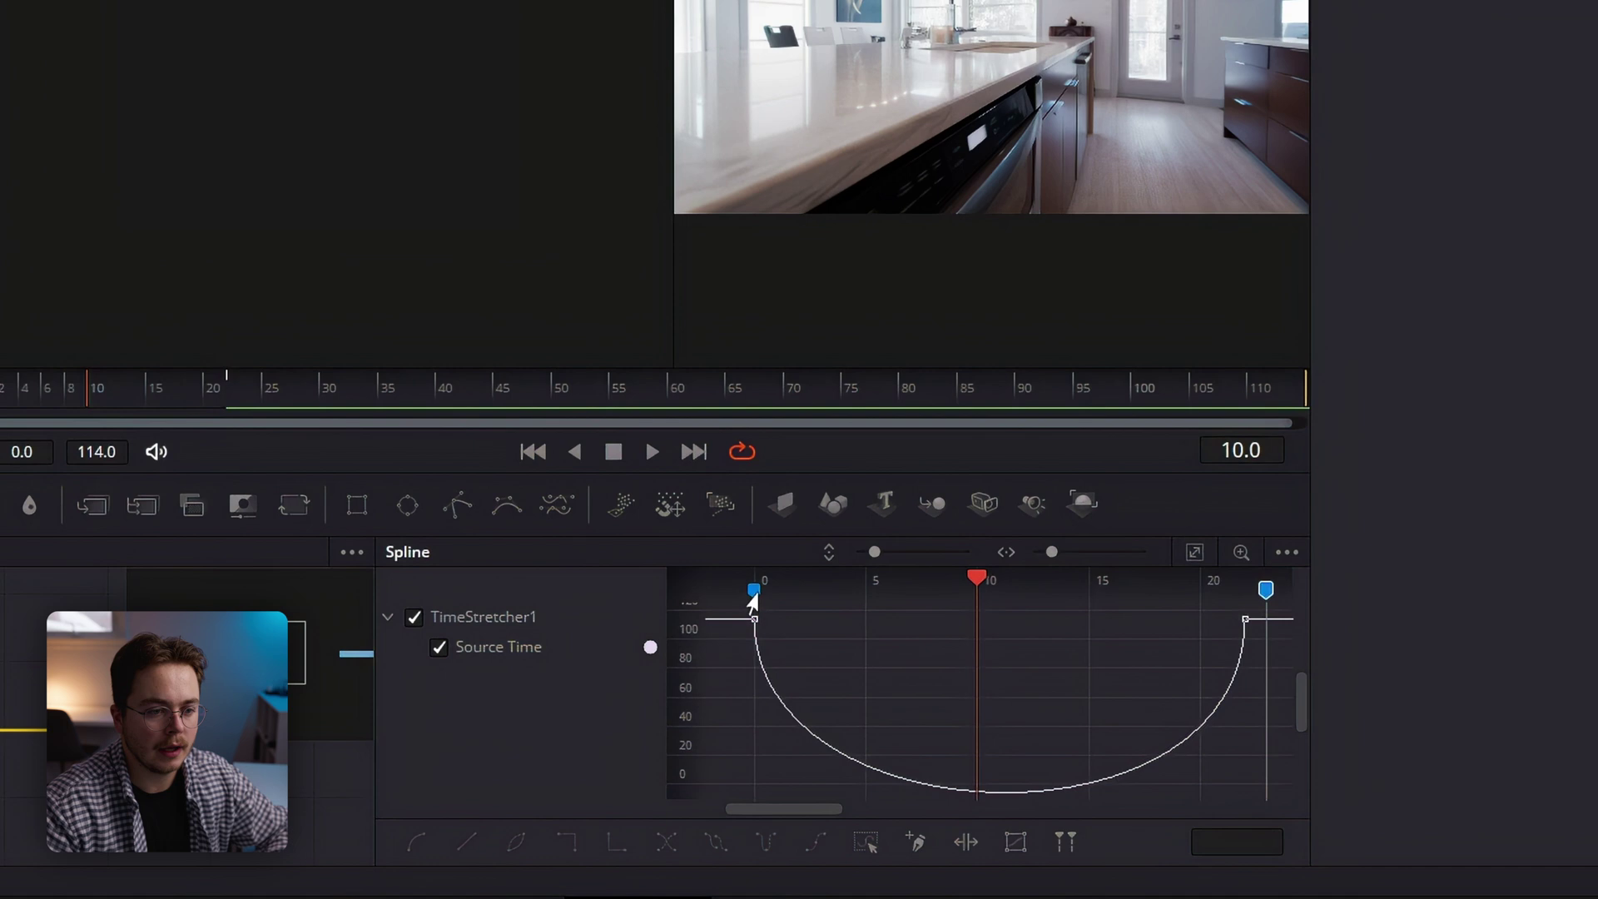
# Shift the spline guide off frame 0 and adjust the last keyframe's handle to refine the U-shaped Source Time curve
pyautogui.moveTo(754, 592); pyautogui.dragTo(731, 592)
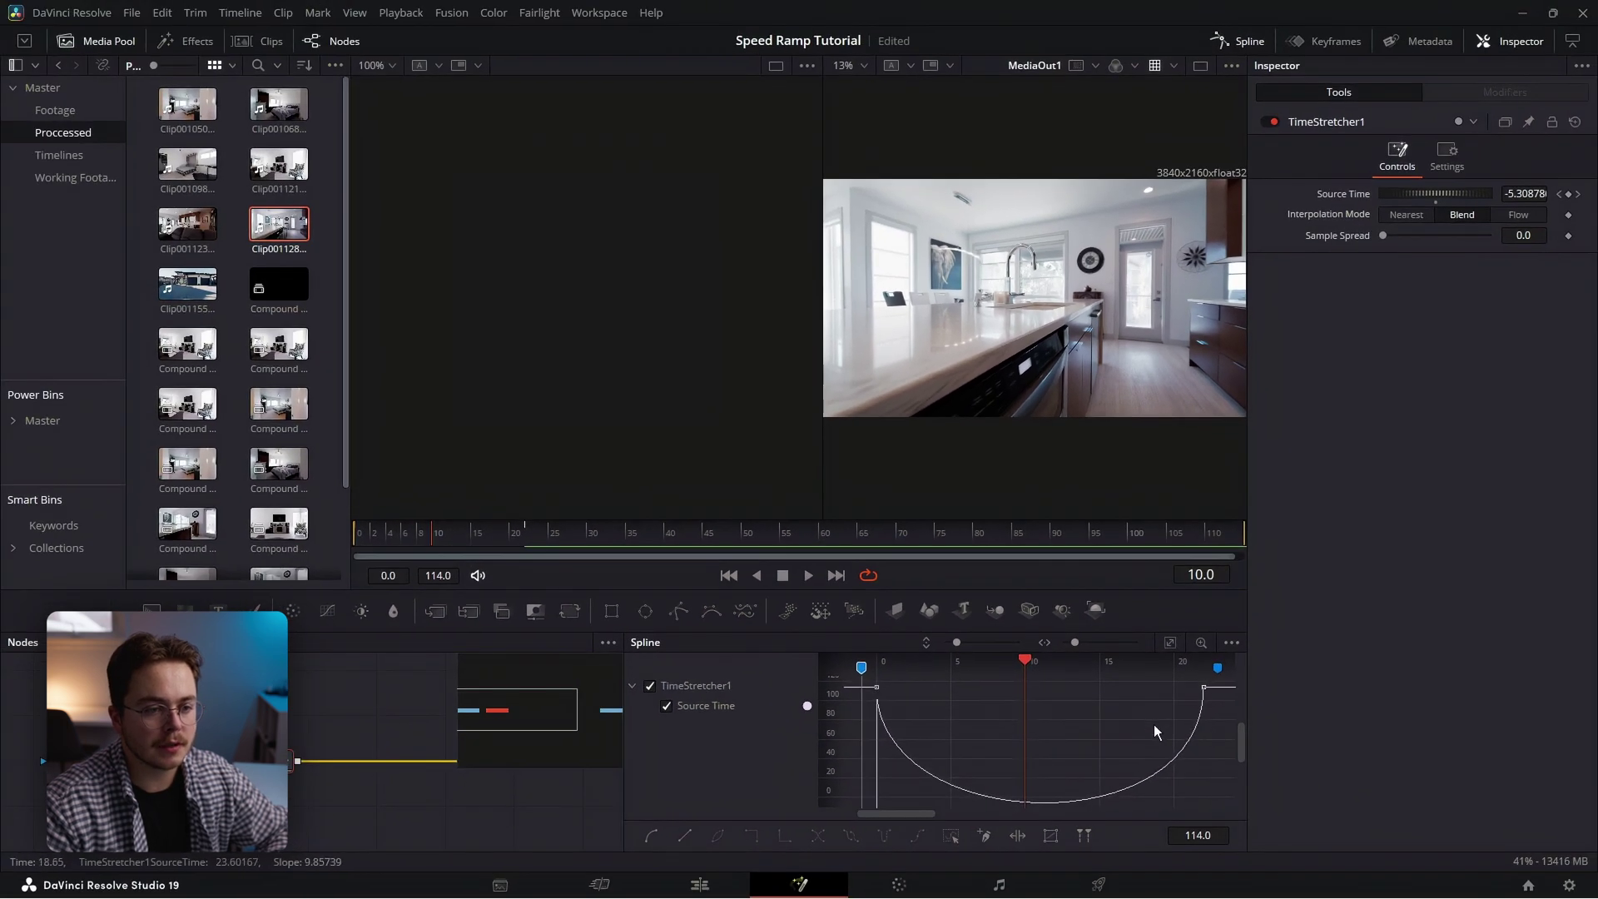
pyautogui.scroll(-3, 1154, 730)
pyautogui.click(1190, 697)
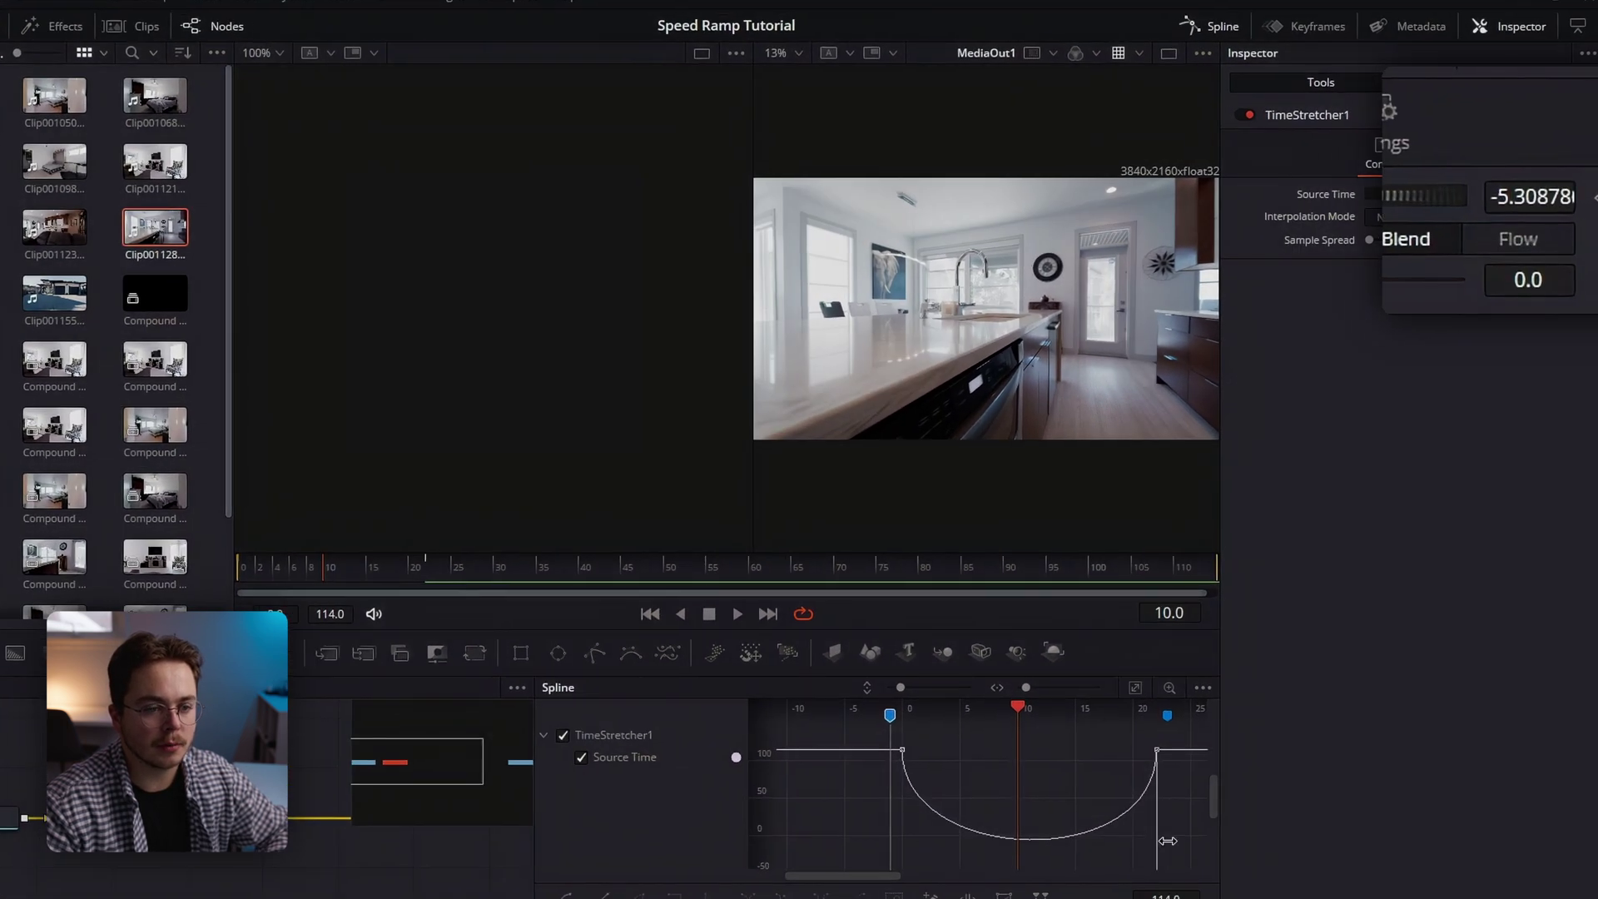
pyautogui.moveTo(1168, 841); pyautogui.dragTo(1140, 783)
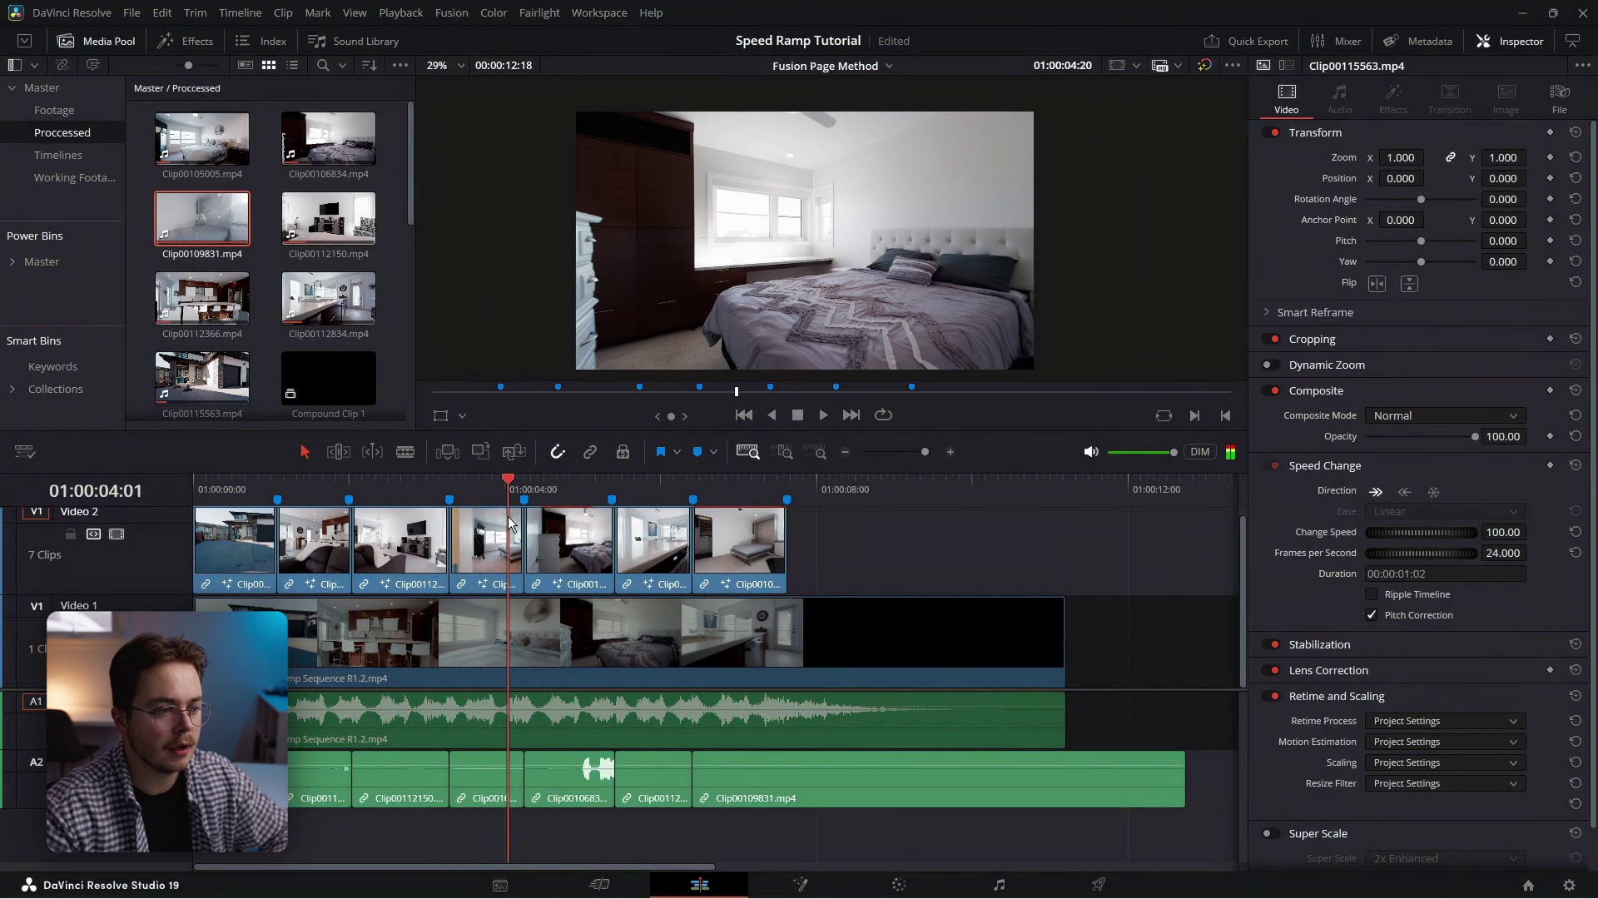
# On the Edit page, move the playhead to 01:00:05:20 over Clip00112834.mp4 and open it in Fusion with the spline view hidden
pyautogui.moveTo(509, 523); pyautogui.dragTo(649, 519)
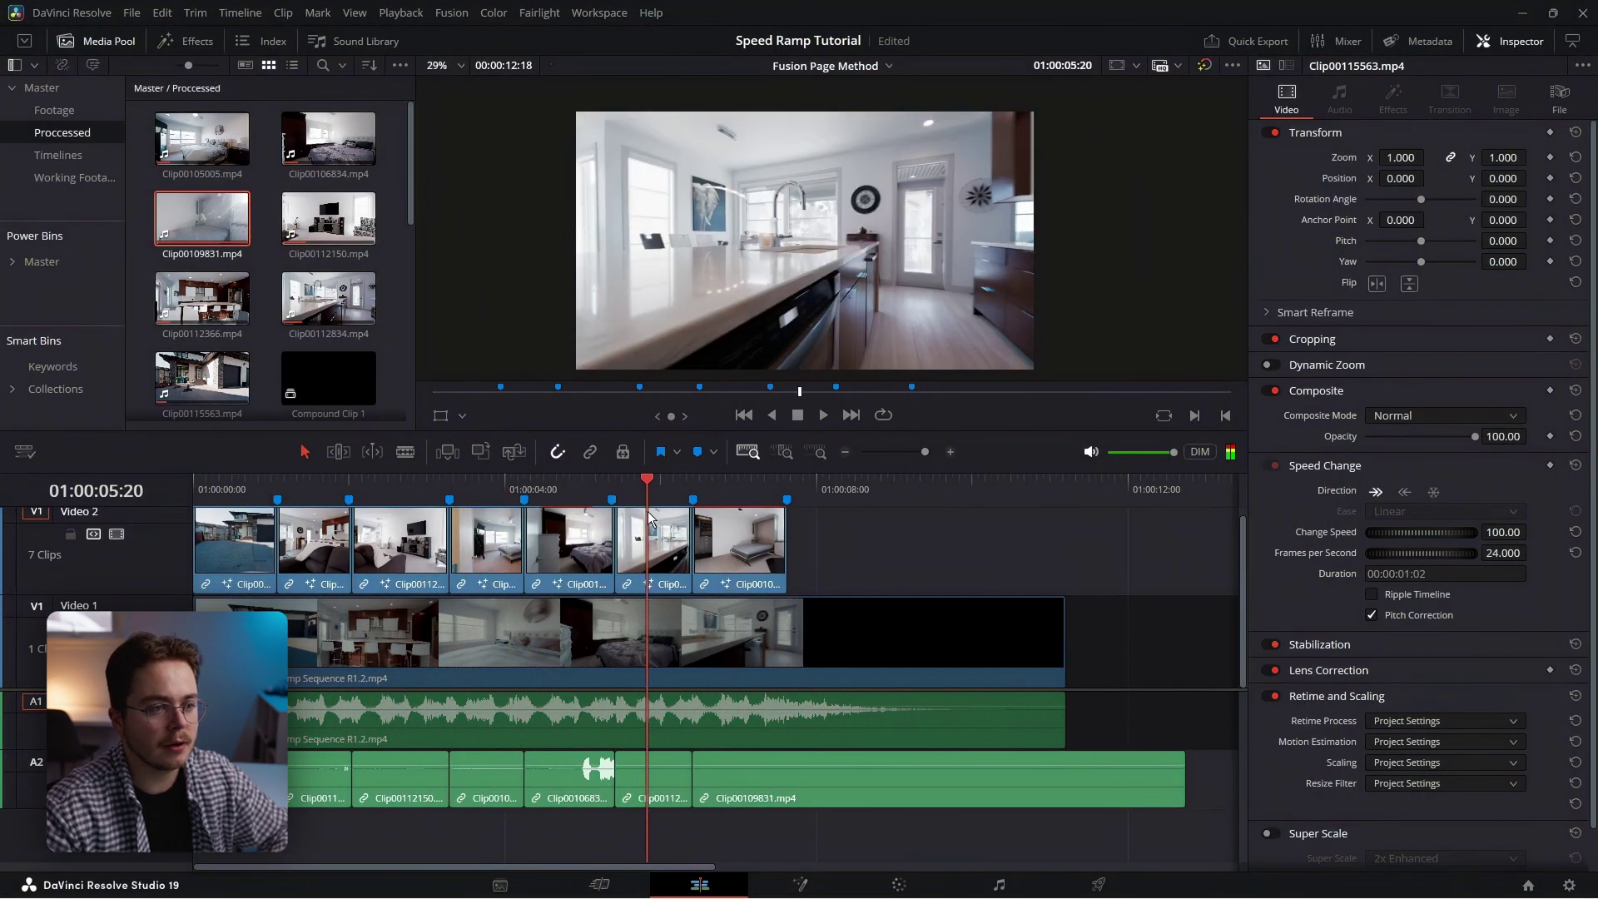
pyautogui.click(814, 888)
pyautogui.click(1252, 44)
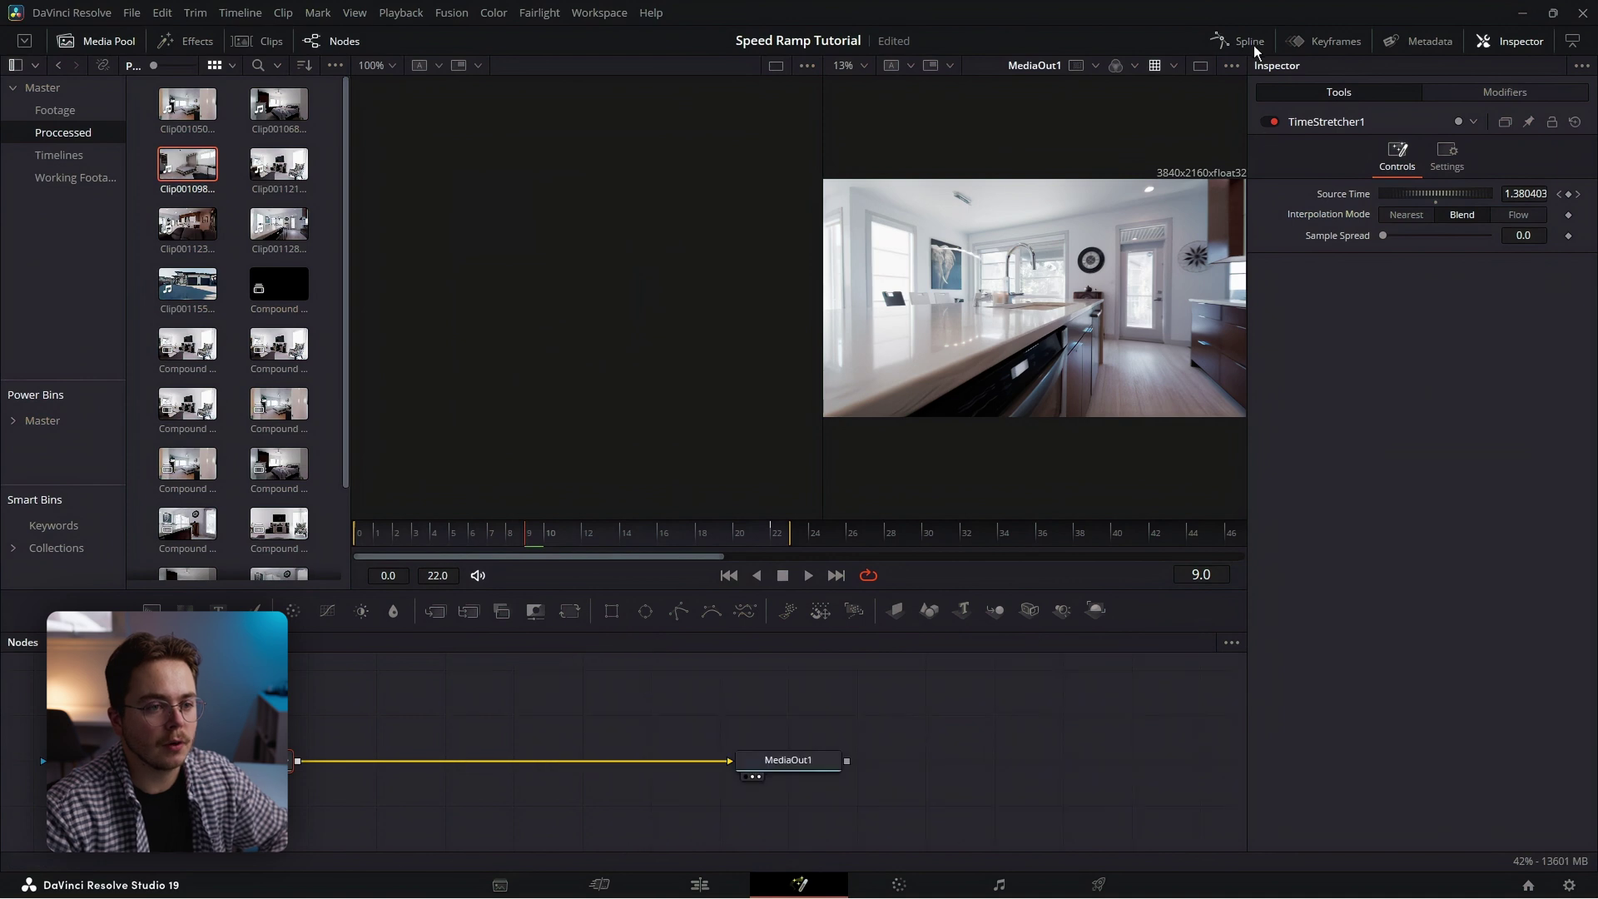
# Compare the Time Stretcher's Nearest and Blend interpolation modes on a close-up of the kitchen faucet
pyautogui.scroll(8, 1025, 299)
pyautogui.moveTo(1030, 198); pyautogui.dragTo(1135, 292)
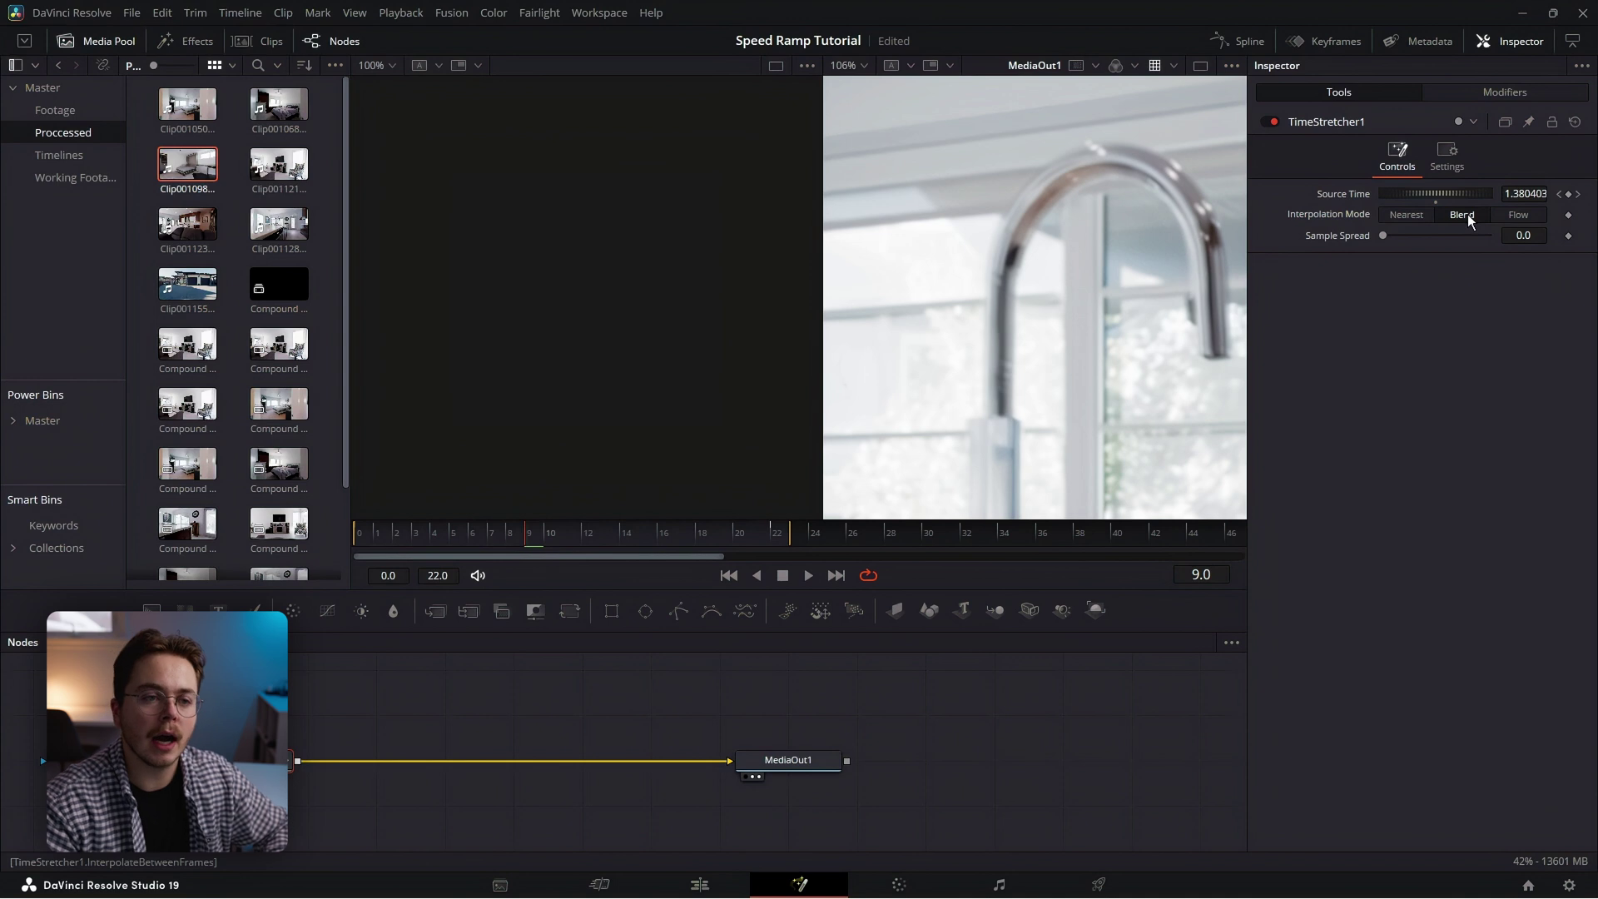
pyautogui.click(1405, 218)
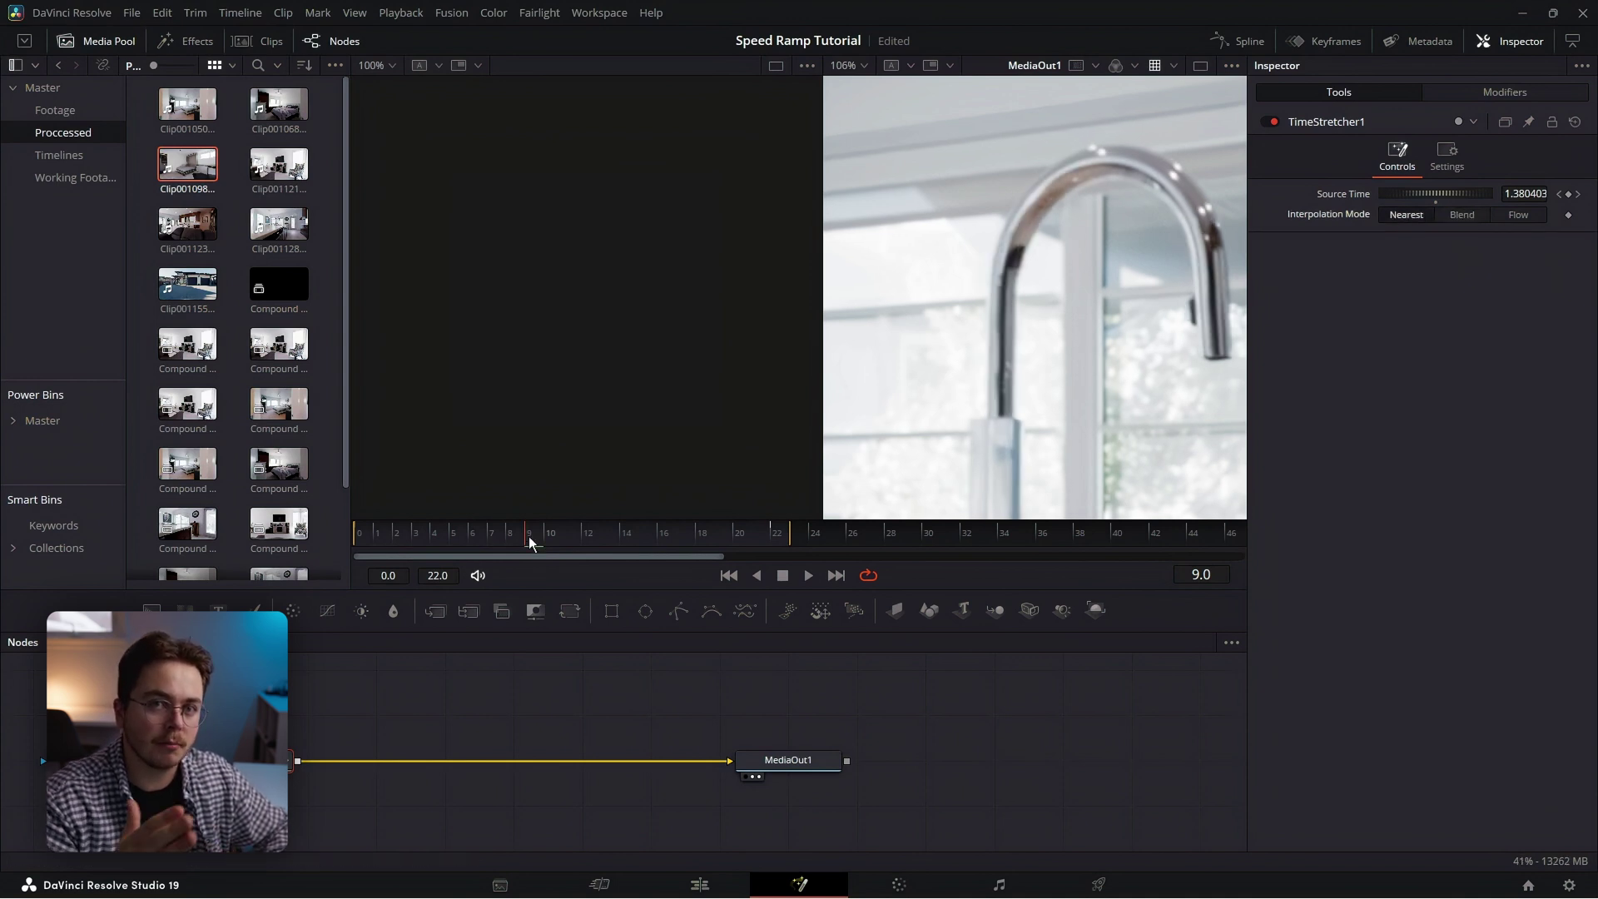
pyautogui.moveTo(529, 537); pyautogui.dragTo(637, 520)
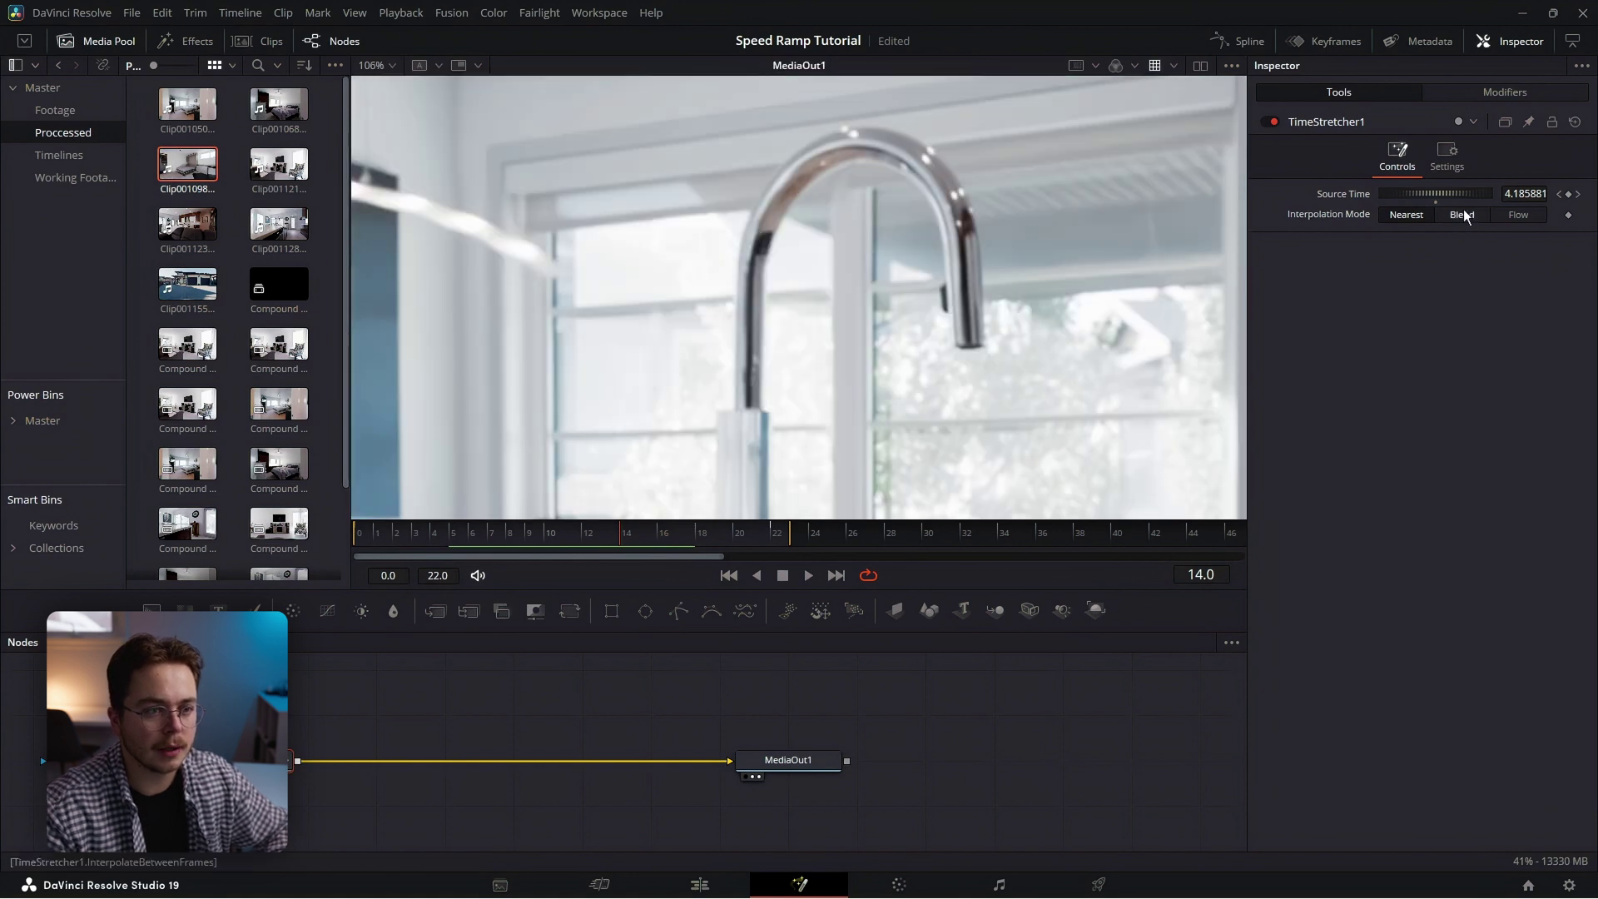
pyautogui.click(1463, 214)
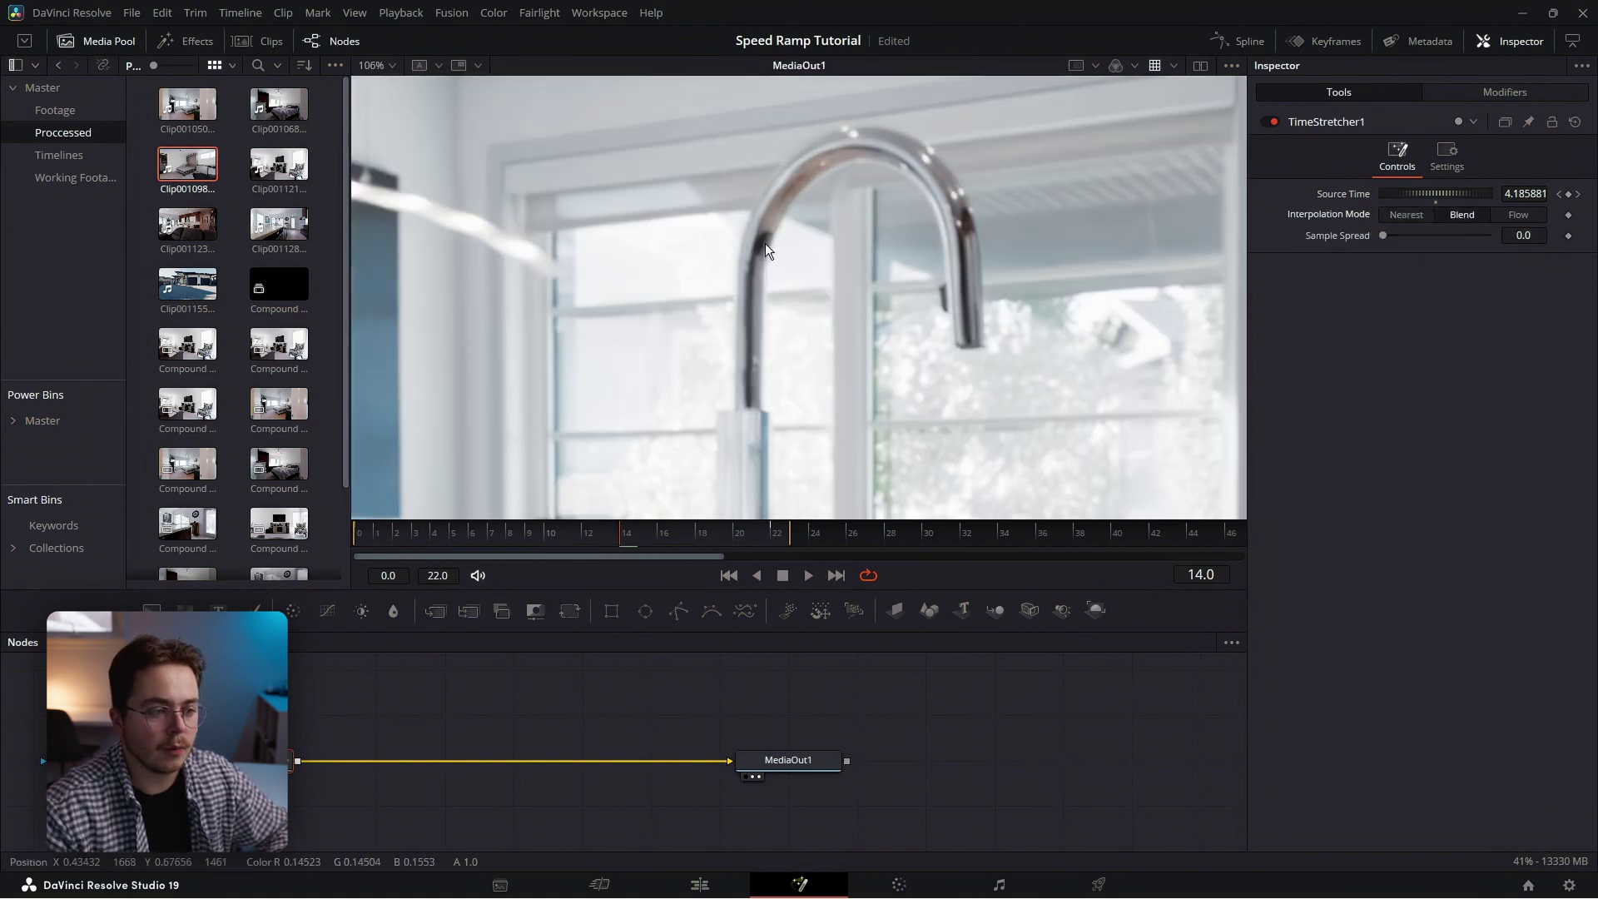
# Insert an Optical Flow node between MediaIn1 and TimeStretcher1, and set the Time Stretcher's interpolation mode to Flow
pyautogui.moveTo(262, 760); pyautogui.dragTo(517, 763)
pyautogui.click(100, 760)
pyautogui.hotkey('shift', 'space')
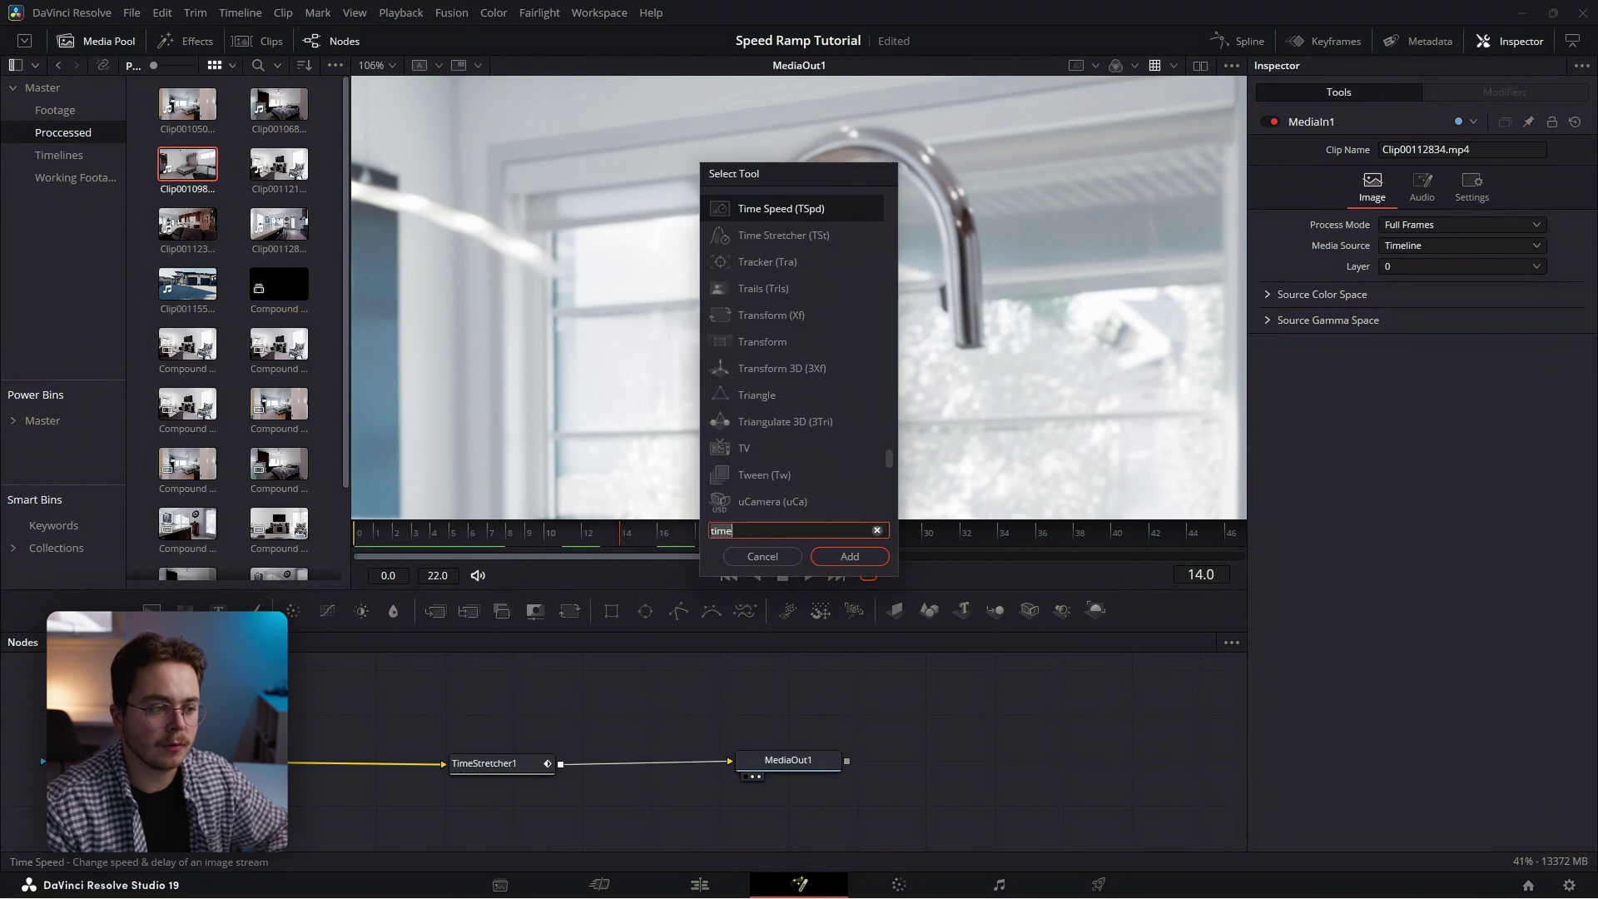
pyautogui.write('opti')
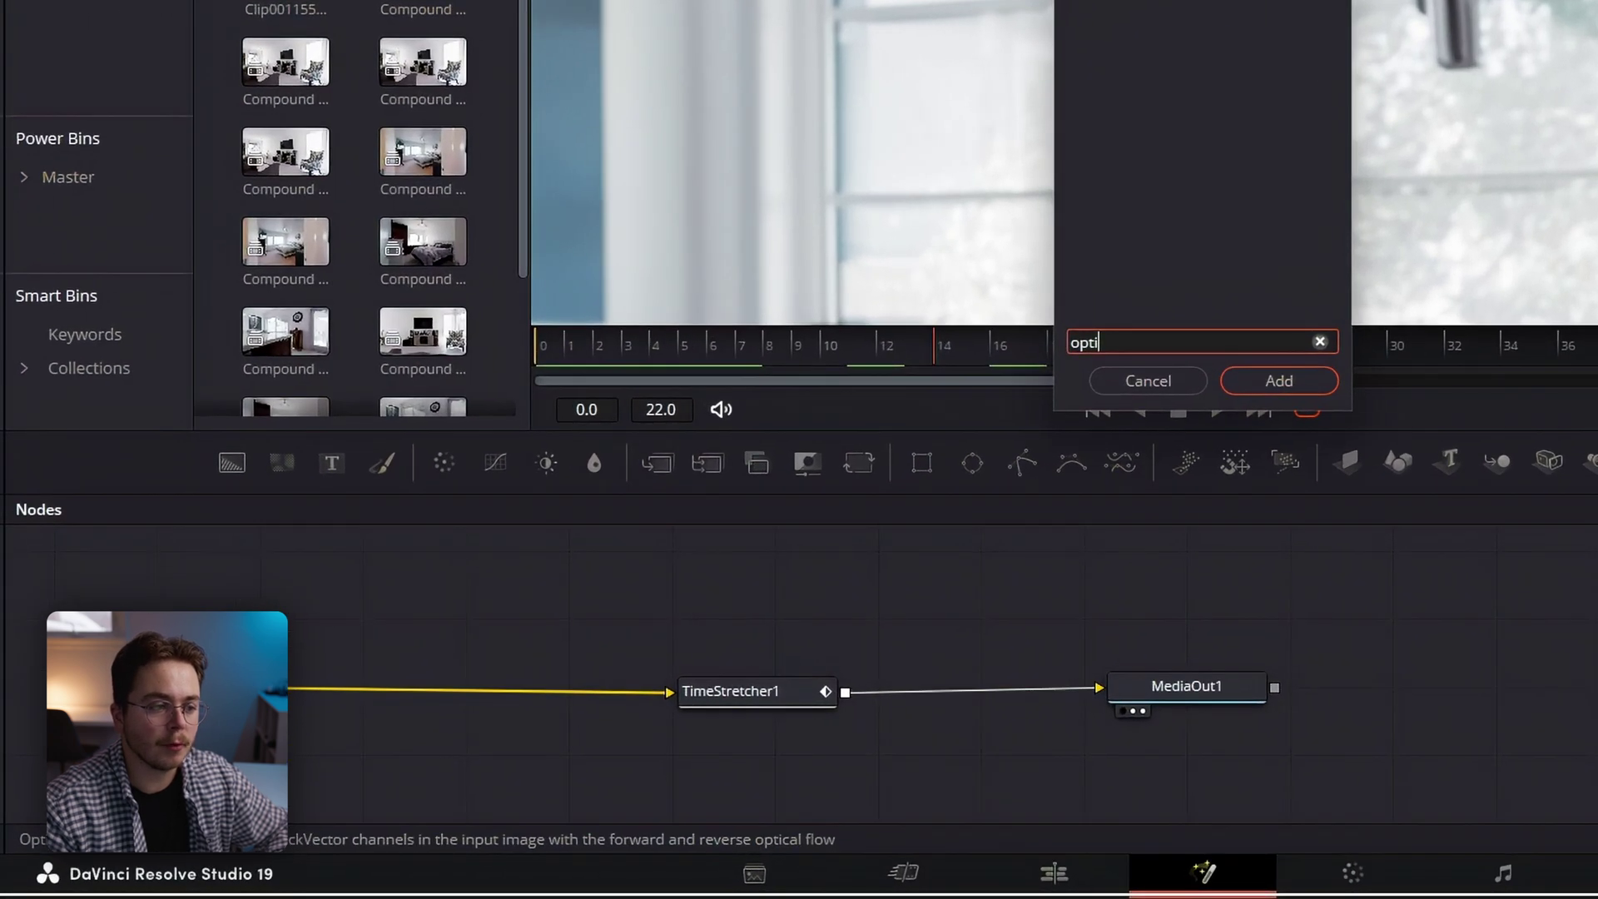
pyautogui.press('Return')
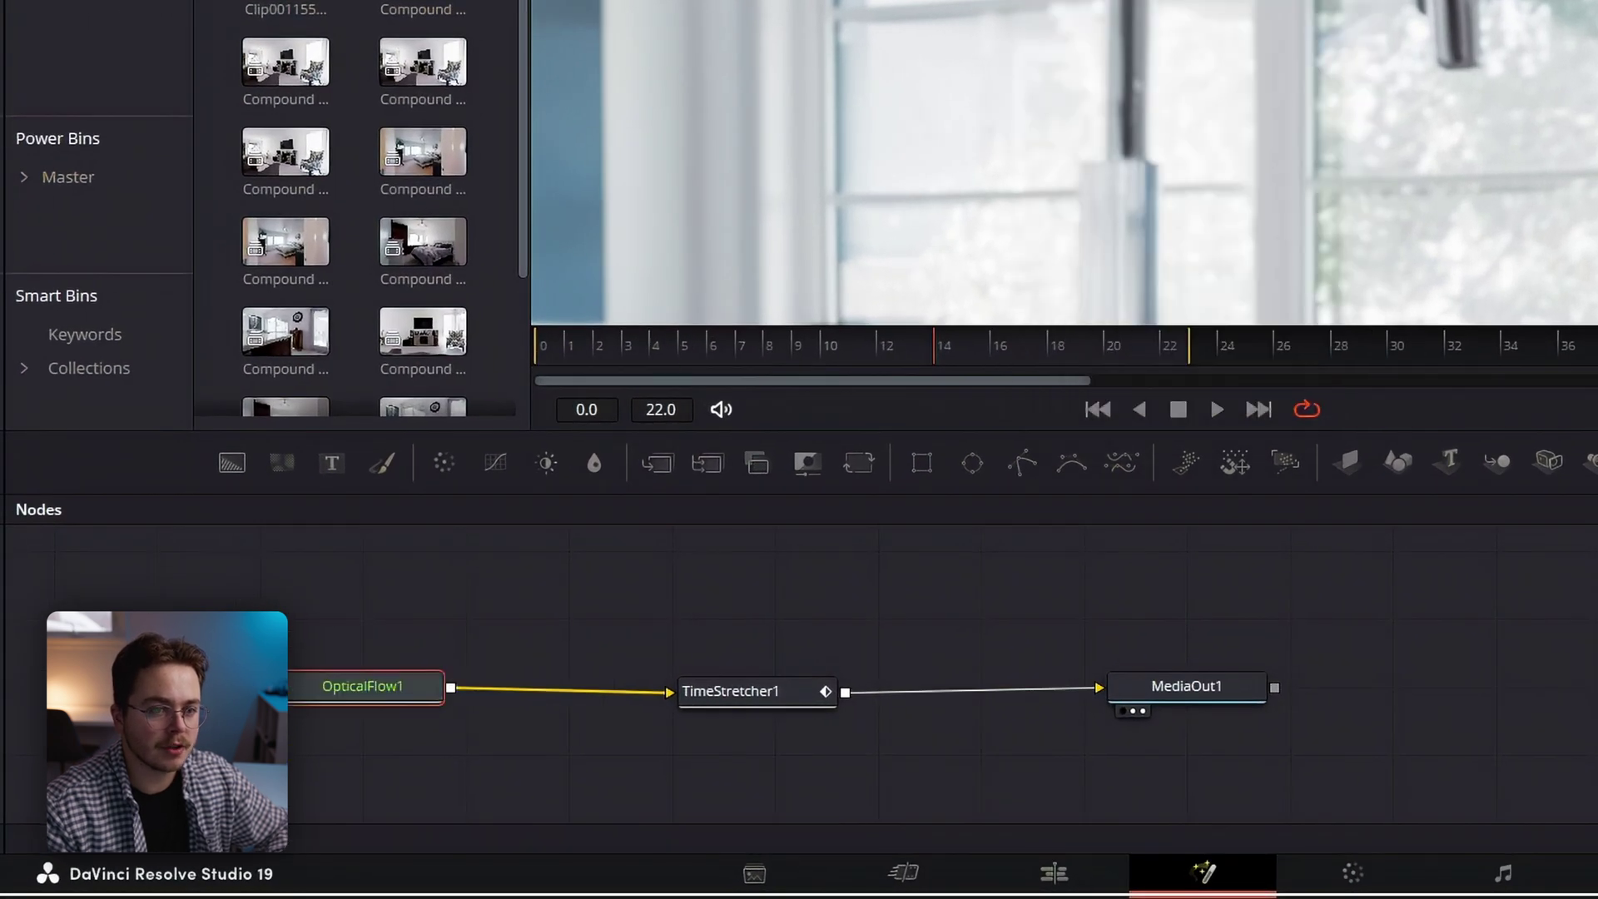
pyautogui.click(749, 695)
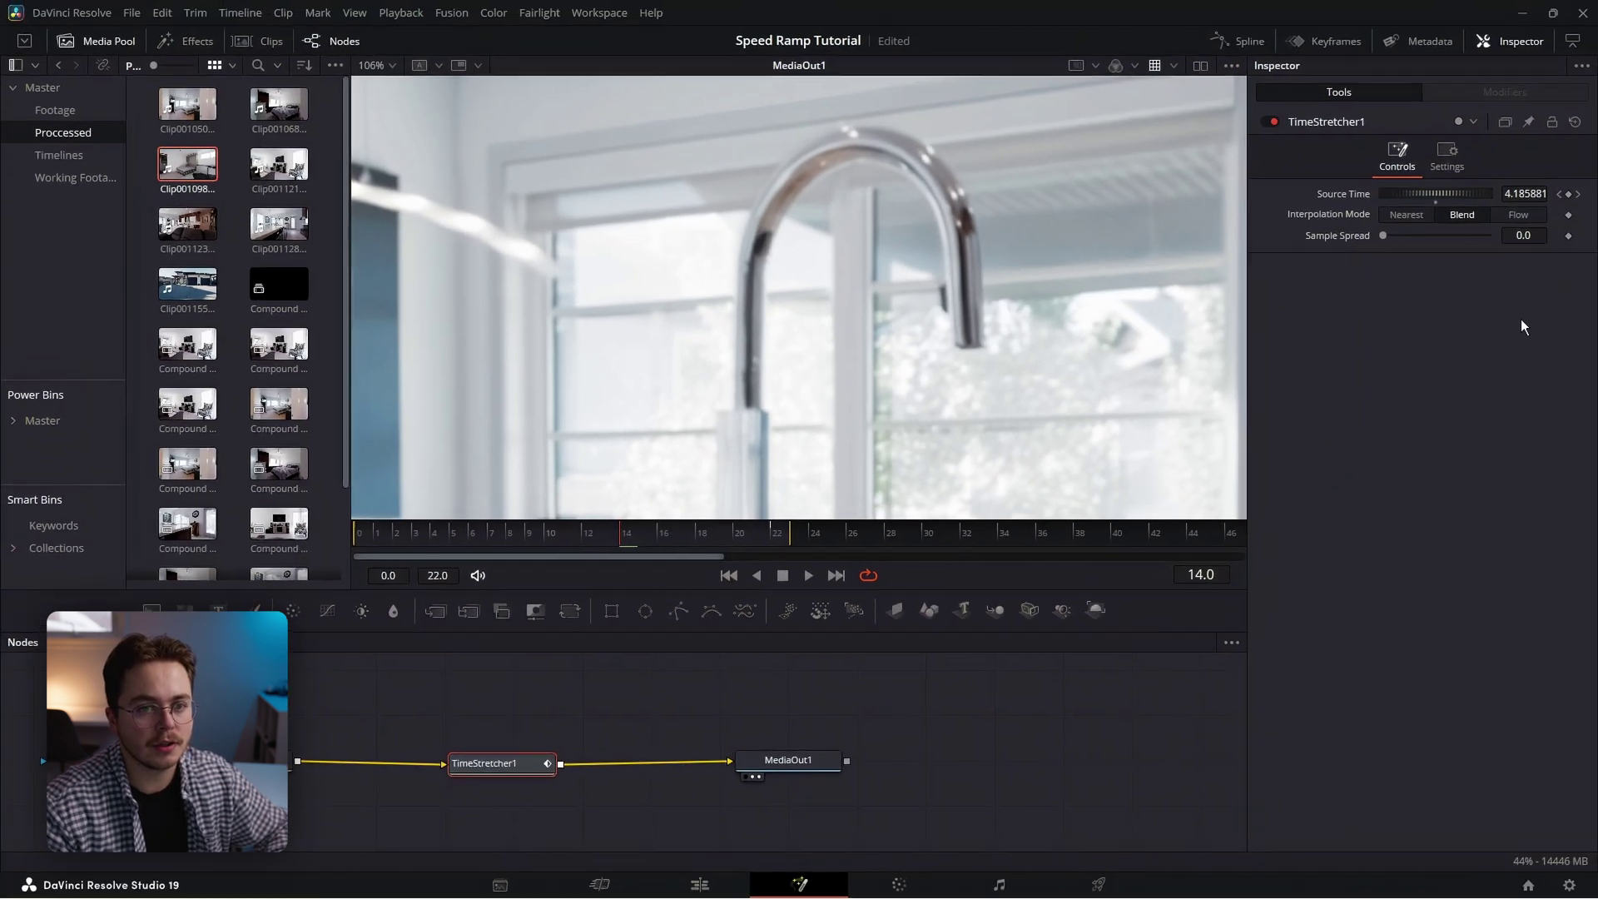
pyautogui.click(1519, 218)
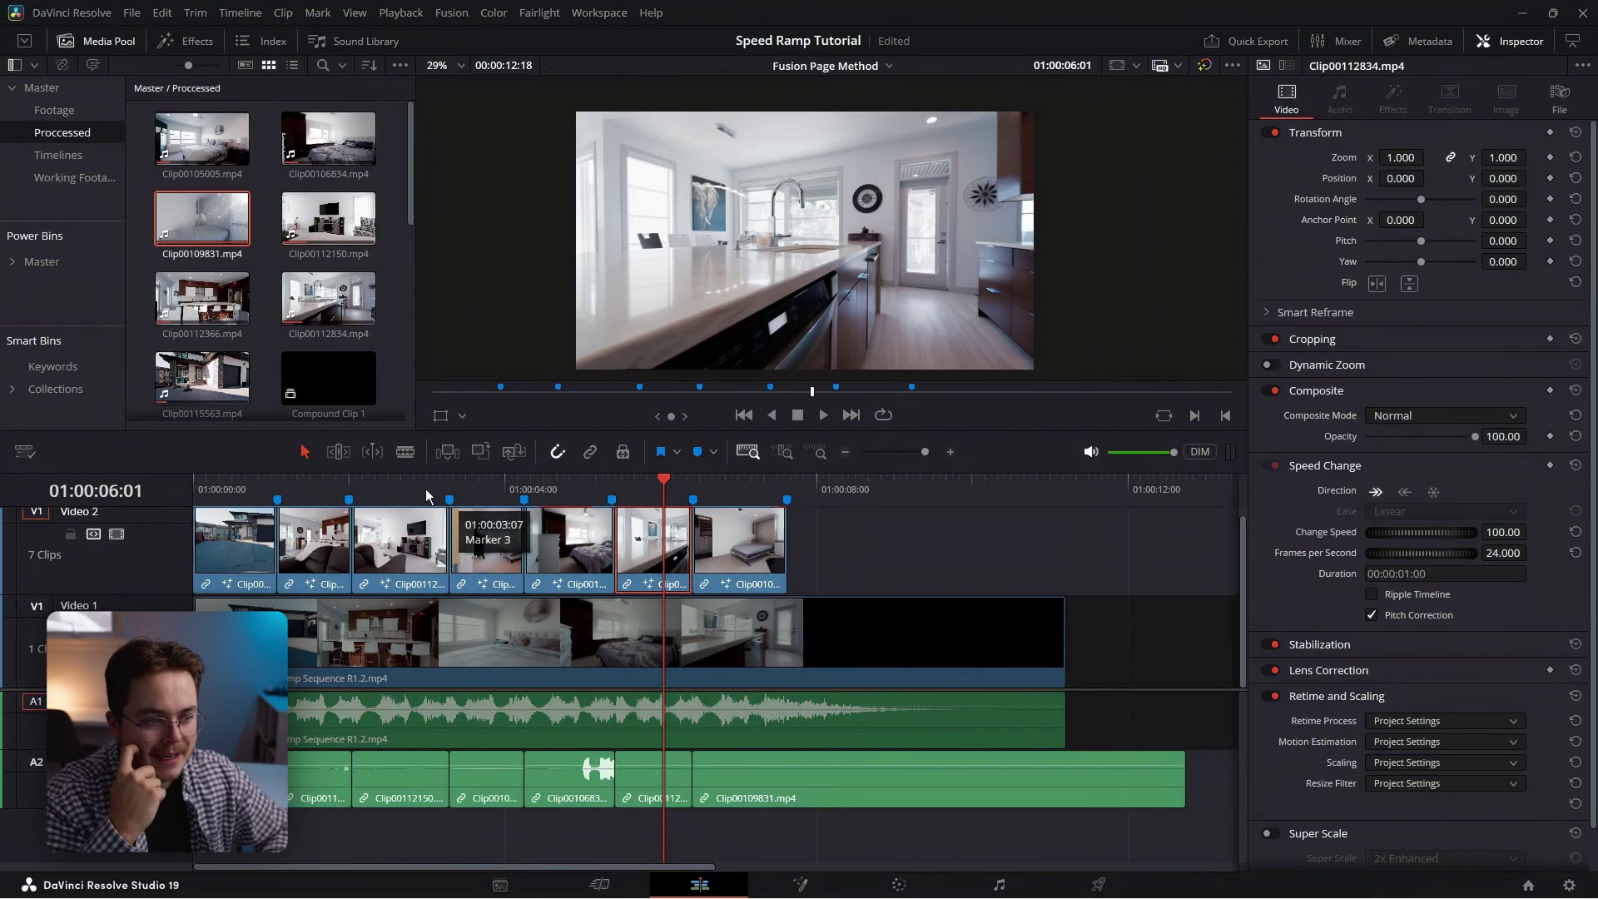
# In Fusion, insert an Optical Flow node after Clip00112150.mp4's MediaIn1 and set its Time Stretcher to Flow with Clamp Edges on
pyautogui.click(799, 884)
pyautogui.click(40, 756)
pyautogui.hotkey('shift', 'space')
pyautogui.write('optical')
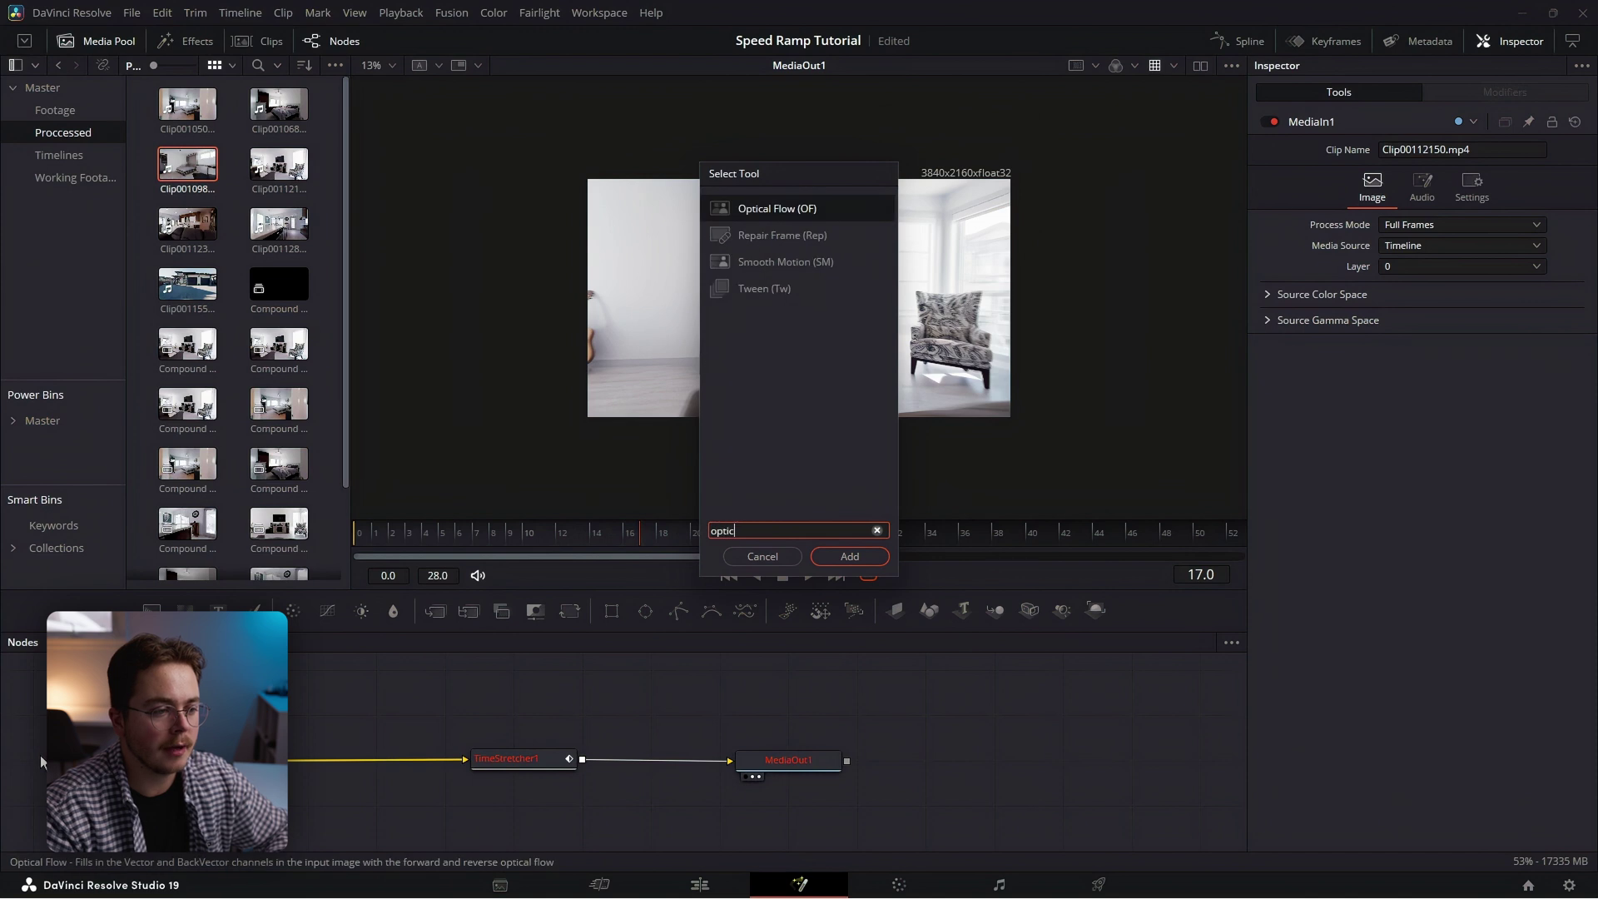
pyautogui.press('Return')
pyautogui.click(508, 759)
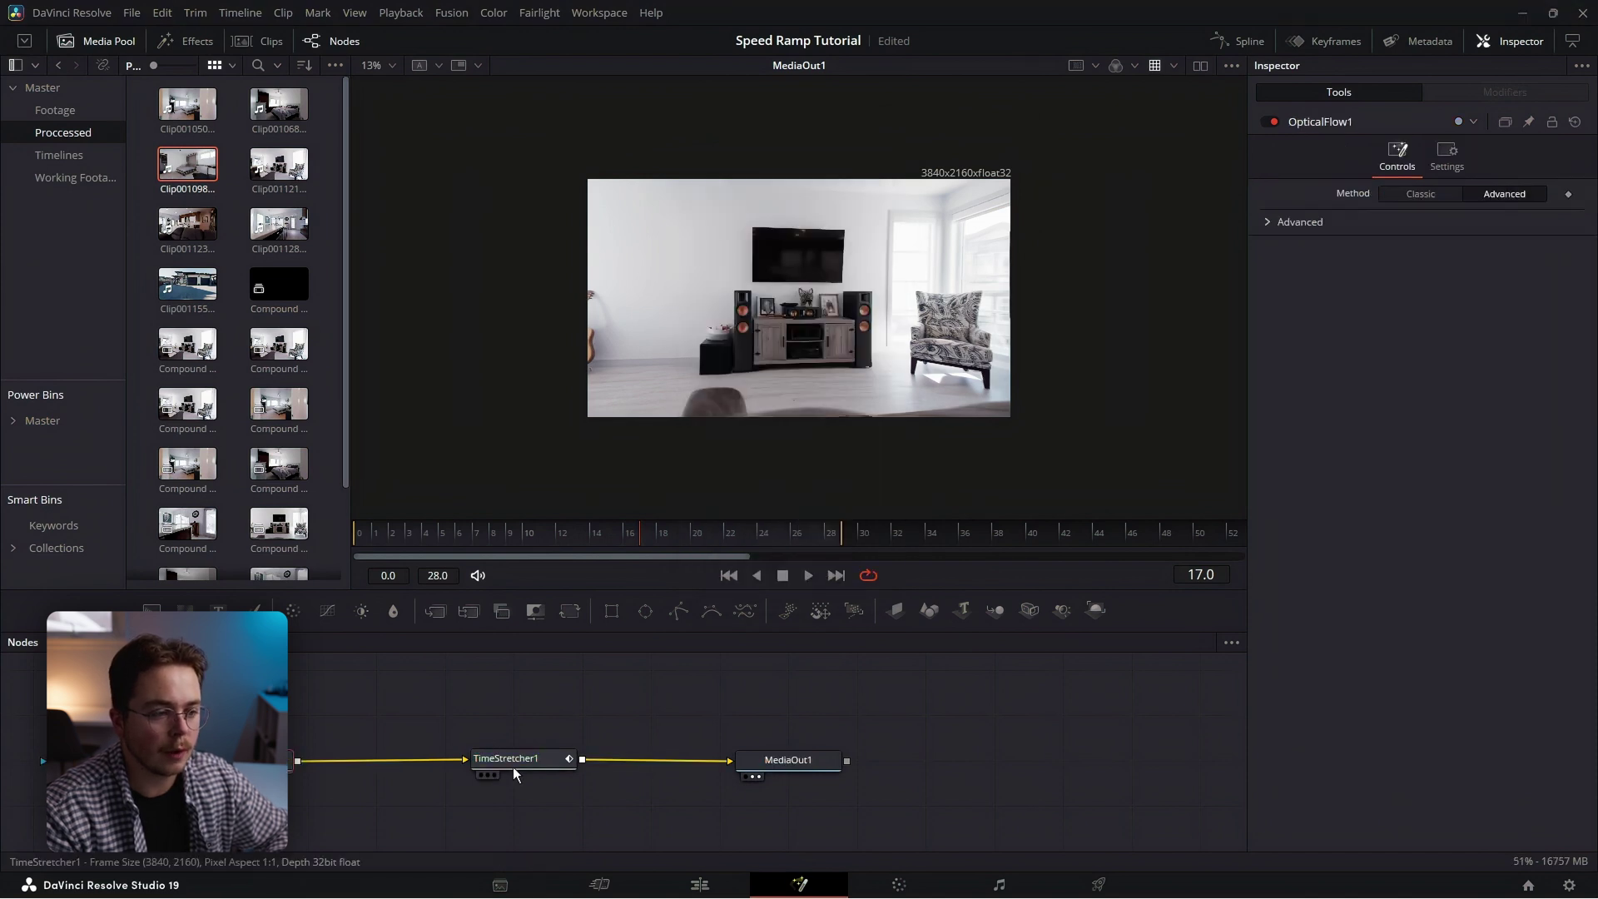
pyautogui.click(1404, 259)
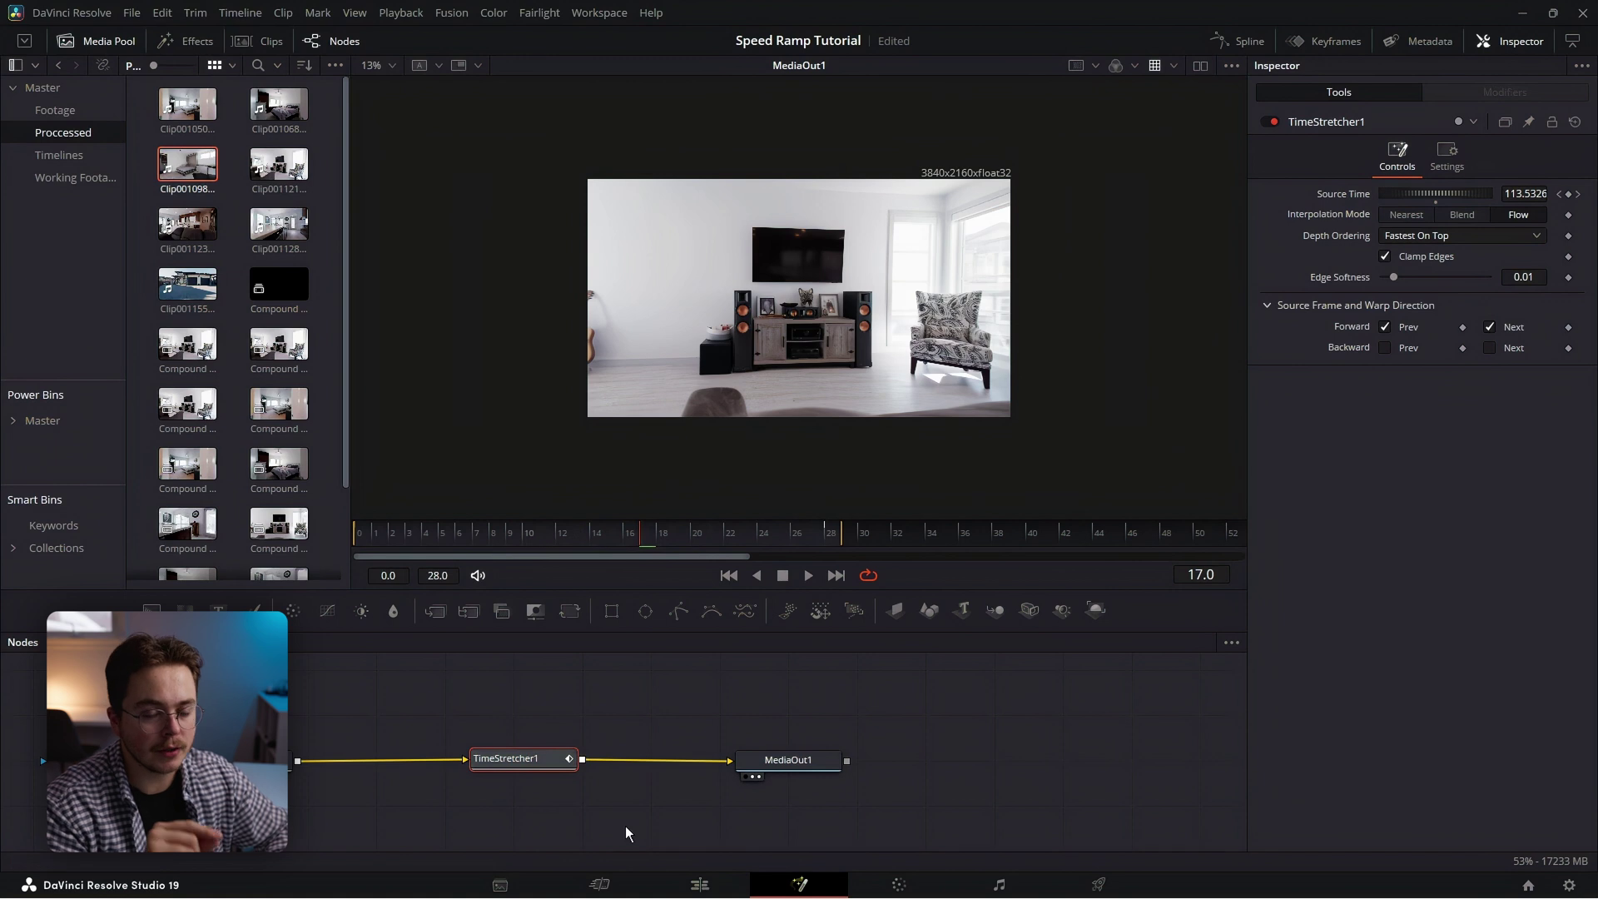
# Return to Clip00112834.mp4 at 01:00:05:21 in Fusion, enable Clamp Edges on its Time Stretcher, and switch to the Cut page
pyautogui.click(697, 885)
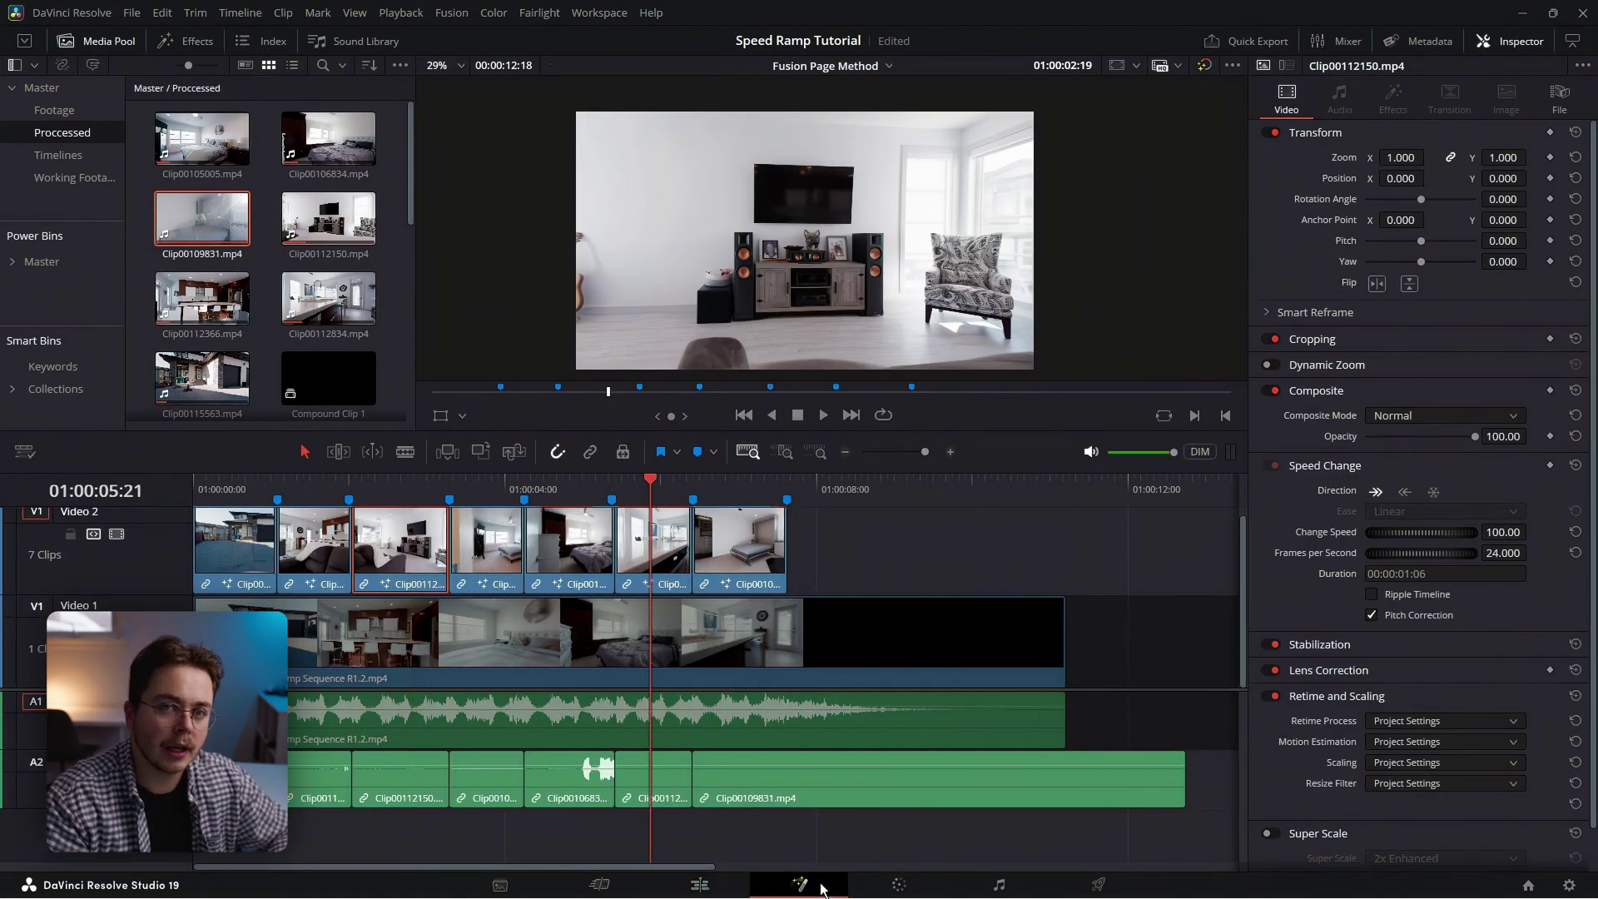
pyautogui.click(795, 883)
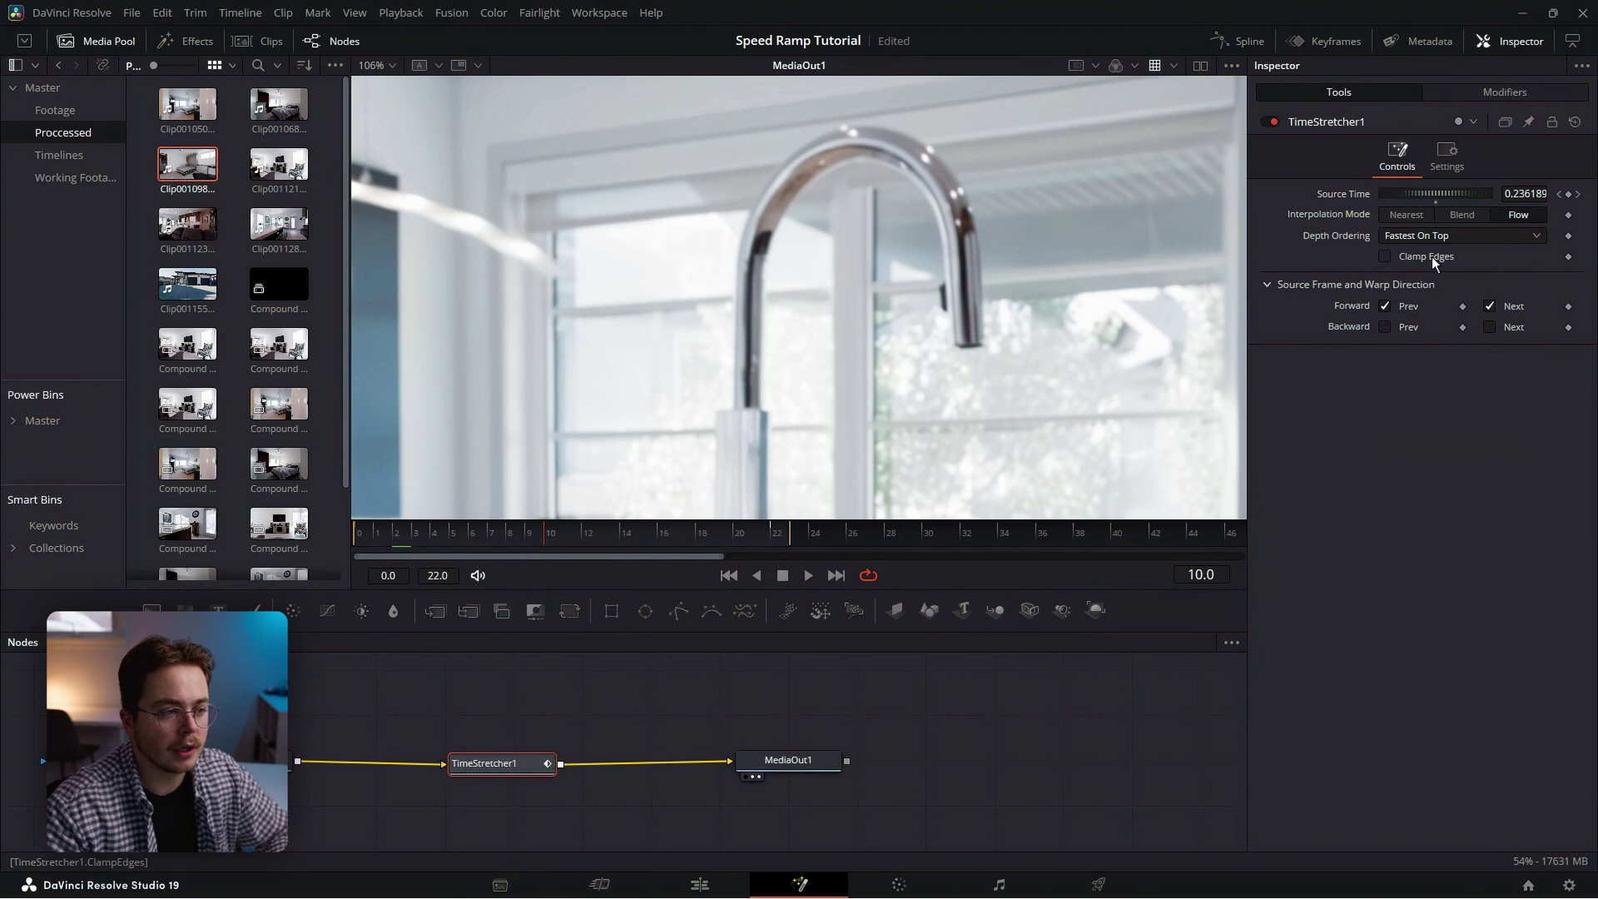
pyautogui.click(1385, 257)
pyautogui.click(600, 884)
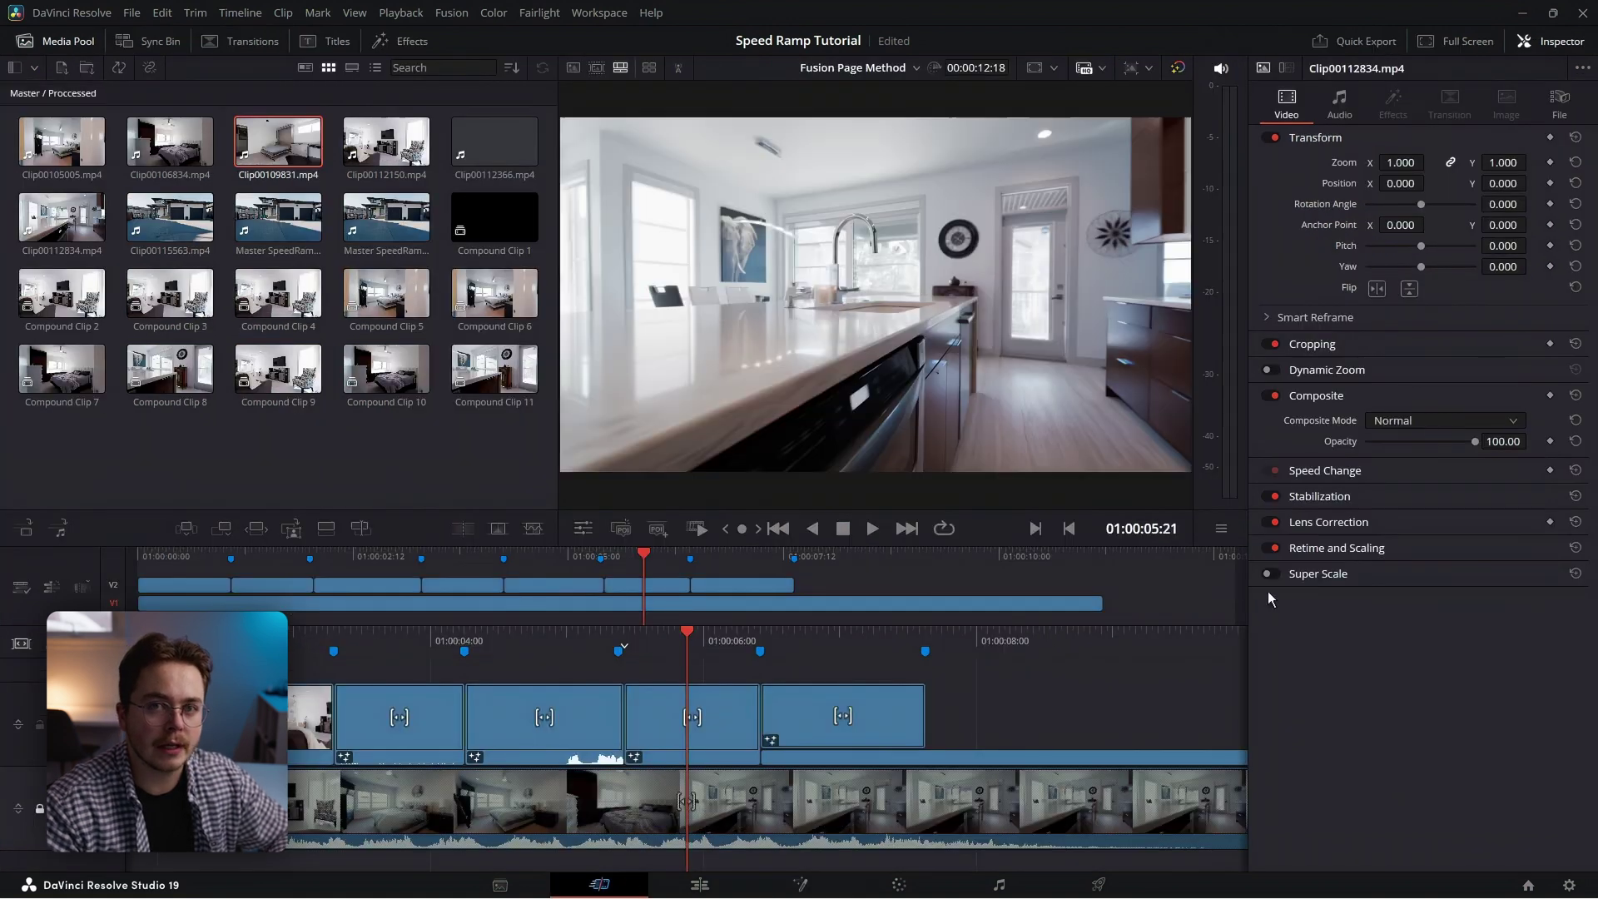